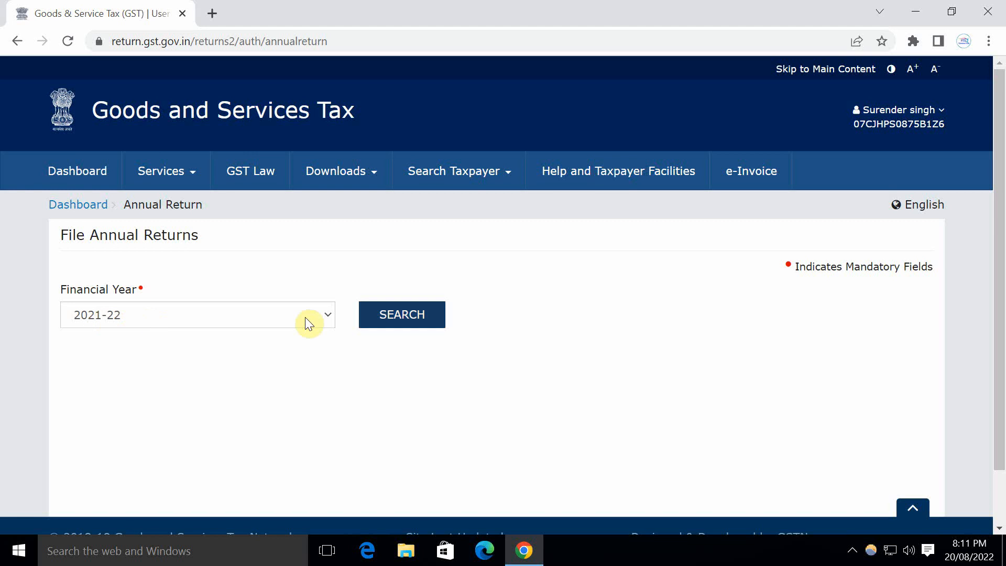
Step: Search the annual returns for financial year 2021-22 and review the help notes and the GSTR-9 and GSTR-9C filing options
{"action": "left_click", "coordinate": [408, 318]}
{"action": "scroll", "coordinate": [355, 359], "scroll_direction": "down", "scroll_amount": 5}
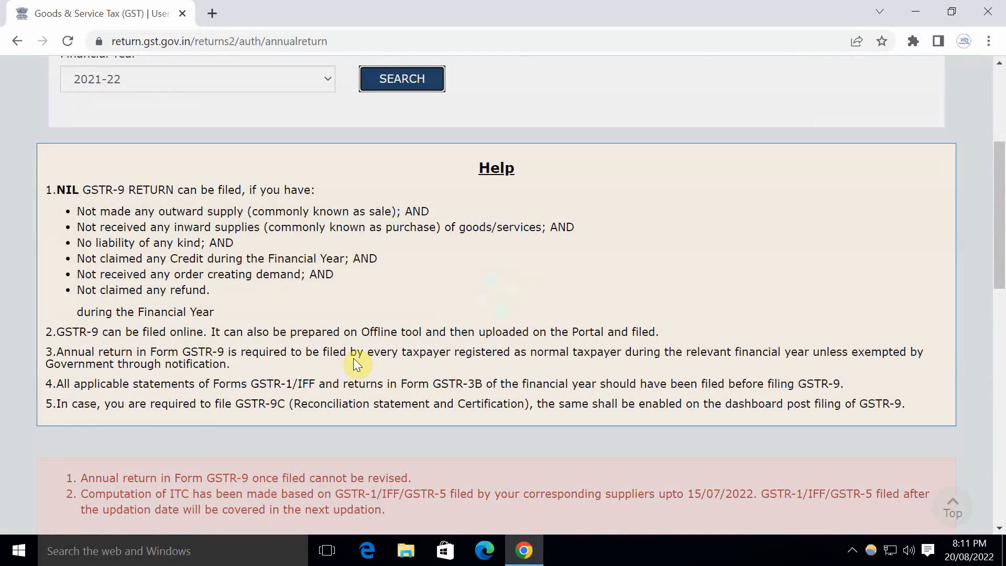
{"action": "scroll", "coordinate": [356, 354], "scroll_direction": "down", "scroll_amount": 4}
{"action": "scroll", "coordinate": [356, 359], "scroll_direction": "up", "scroll_amount": 6}
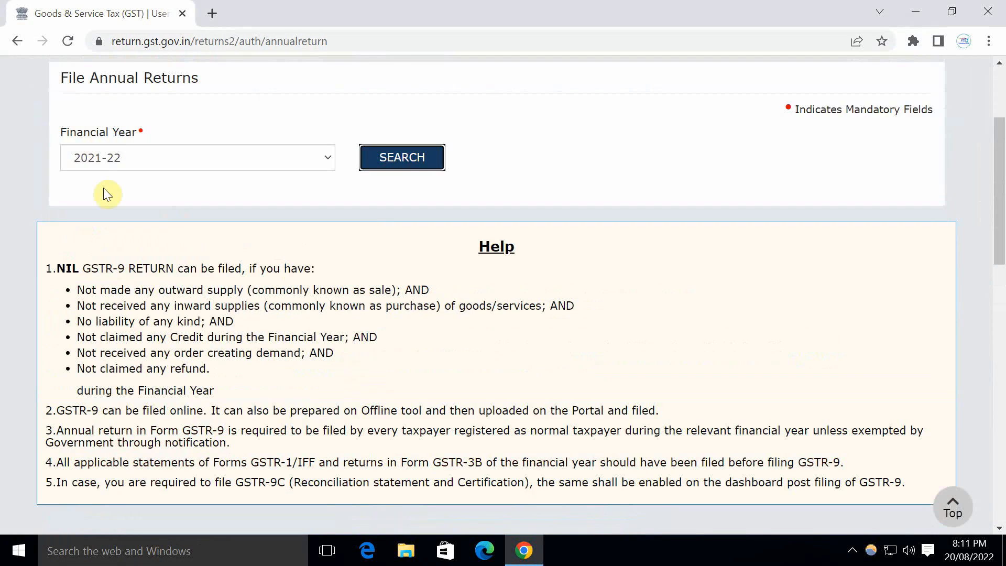
{"action": "scroll", "coordinate": [137, 198], "scroll_direction": "down", "scroll_amount": 6}
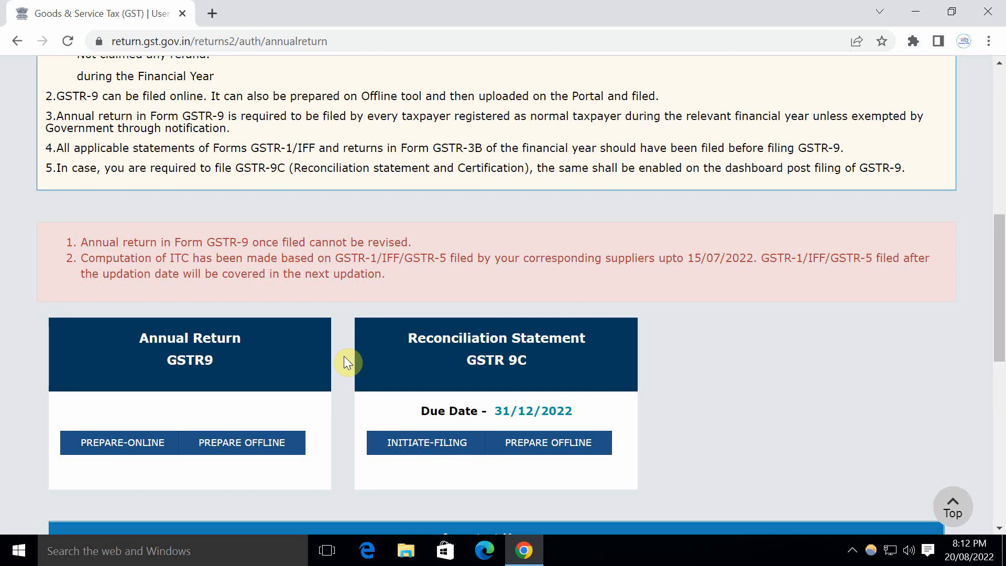
{"action": "scroll", "coordinate": [345, 357], "scroll_direction": "up", "scroll_amount": 8}
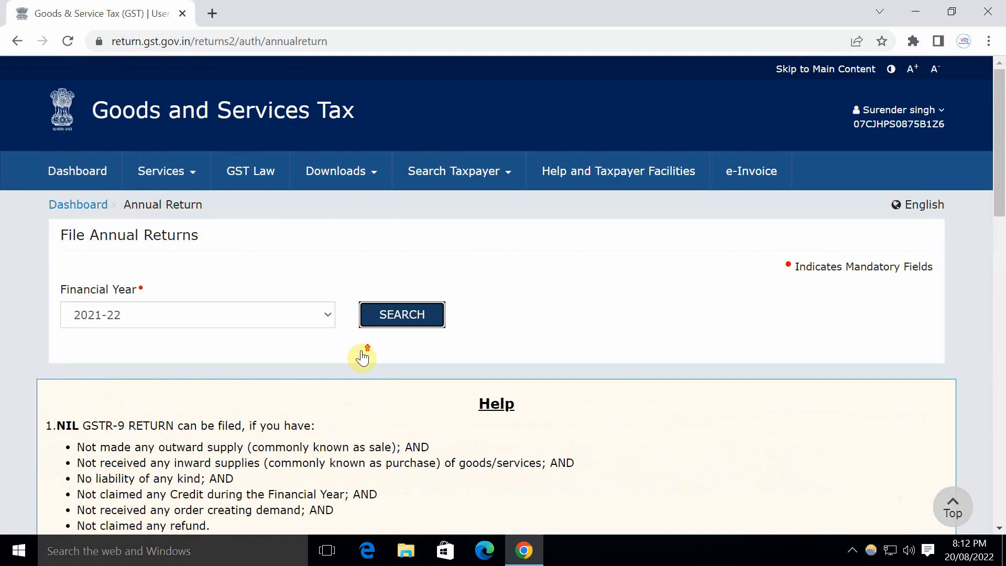
{"action": "scroll", "coordinate": [360, 350], "scroll_direction": "down", "scroll_amount": 9}
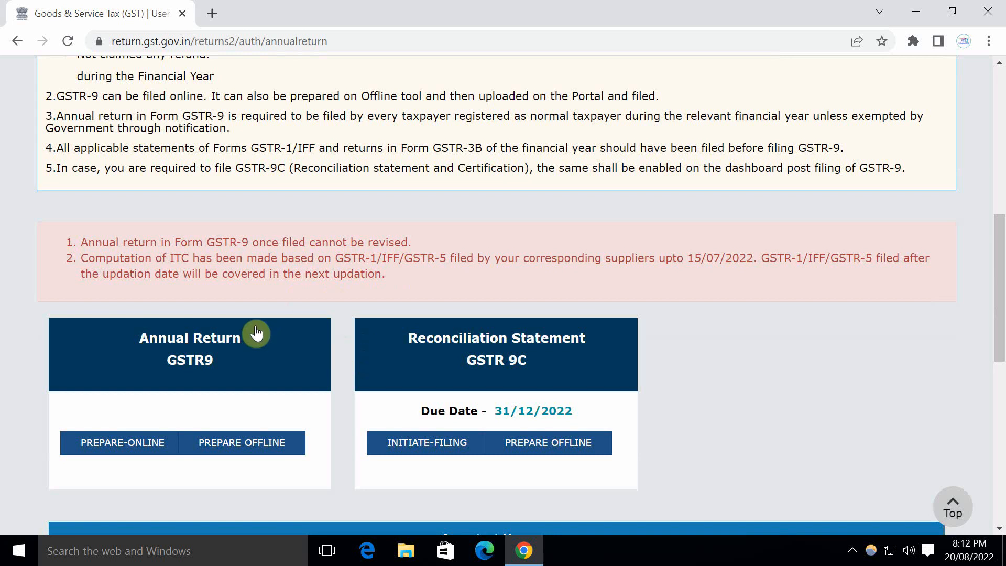
{"action": "scroll", "coordinate": [367, 299], "scroll_direction": "down", "scroll_amount": 3}
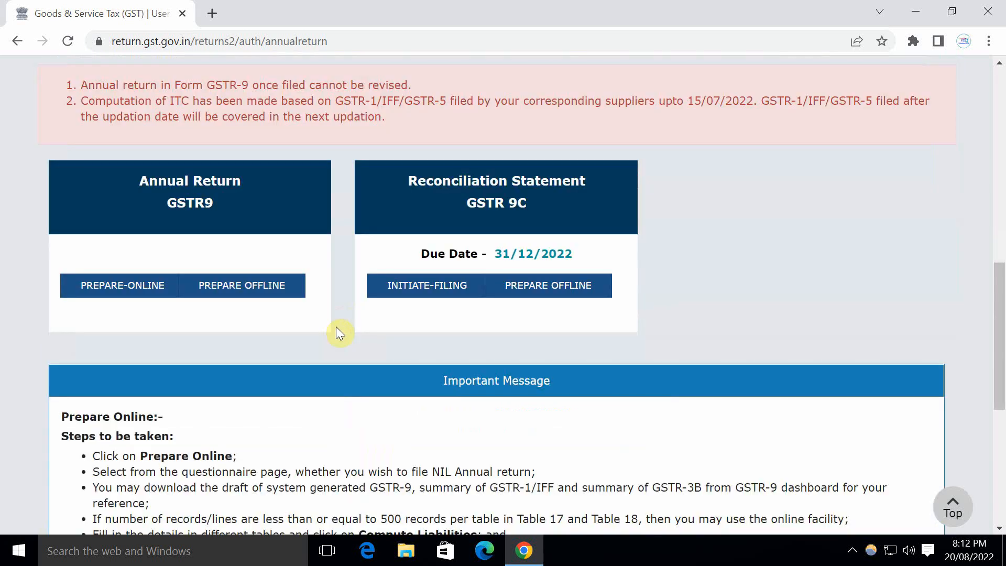
{"action": "scroll", "coordinate": [339, 333], "scroll_direction": "up", "scroll_amount": 3}
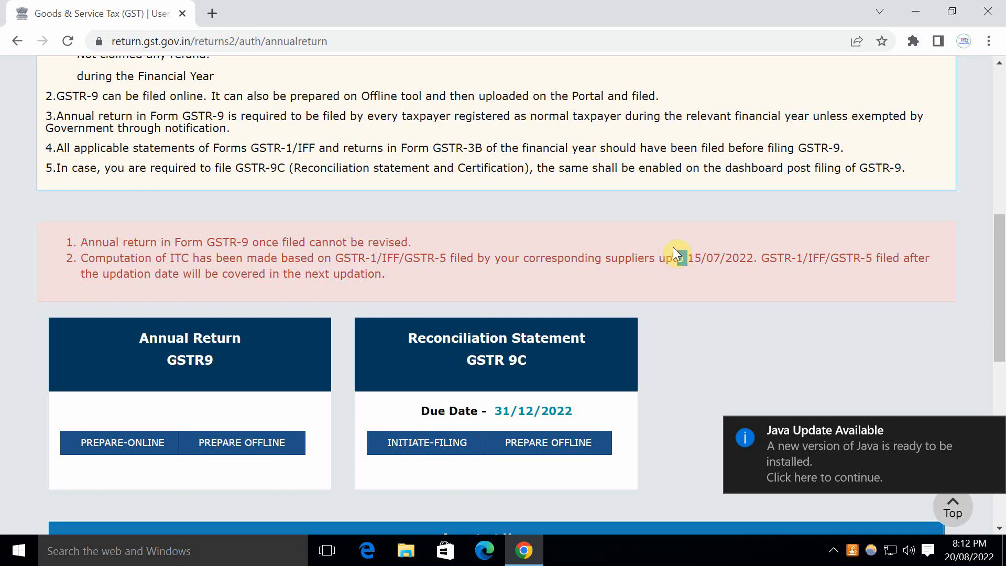
Step: Highlight the date 15/07/2022 in the notice about the ITC computation
{"action": "left_click_drag", "start_coordinate": [675, 253], "coordinate": [741, 253]}
{"action": "left_click", "coordinate": [715, 285]}
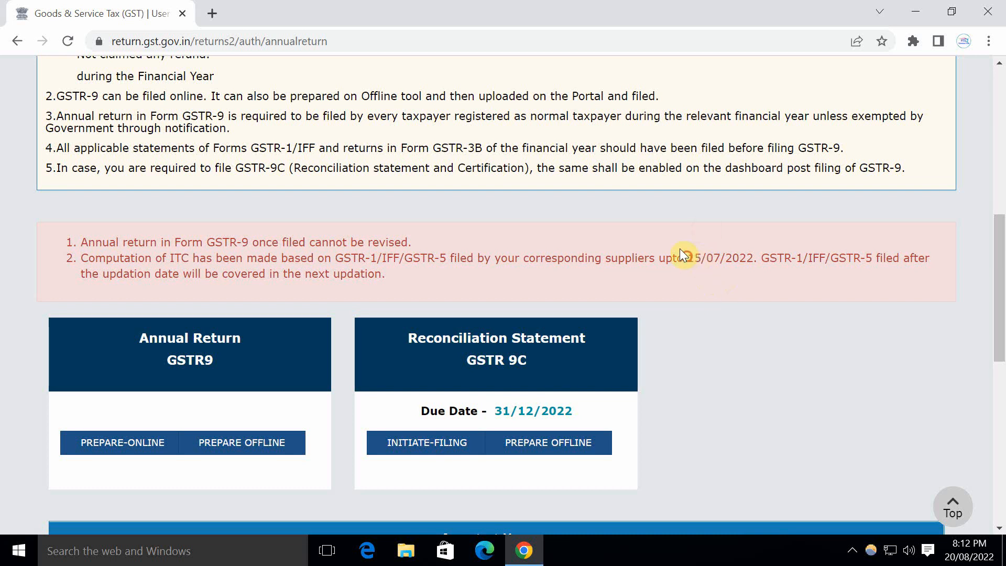
{"action": "left_click_drag", "start_coordinate": [680, 249], "coordinate": [755, 257]}
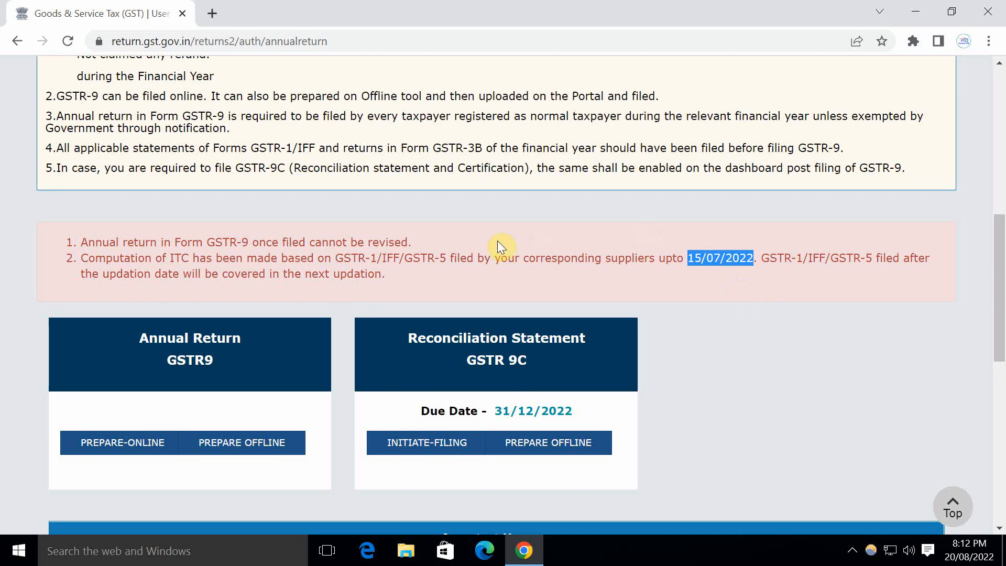
Step: Start preparing the GSTR-9 annual return online and answer No to filing a Nil return, continuing to the GSTR-9 dashboard
{"action": "scroll", "coordinate": [300, 231], "scroll_direction": "down", "scroll_amount": 1}
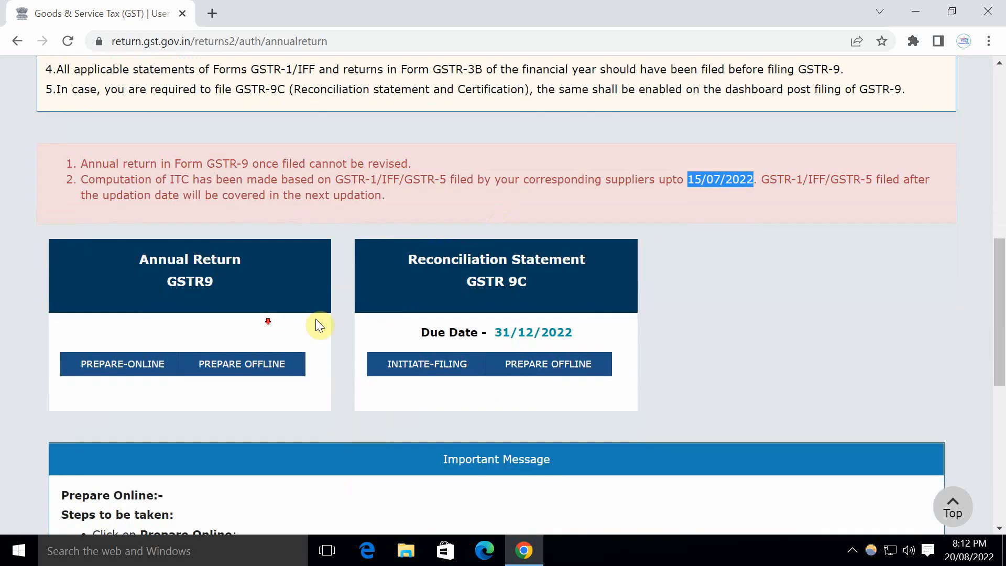
{"action": "left_click", "coordinate": [97, 361]}
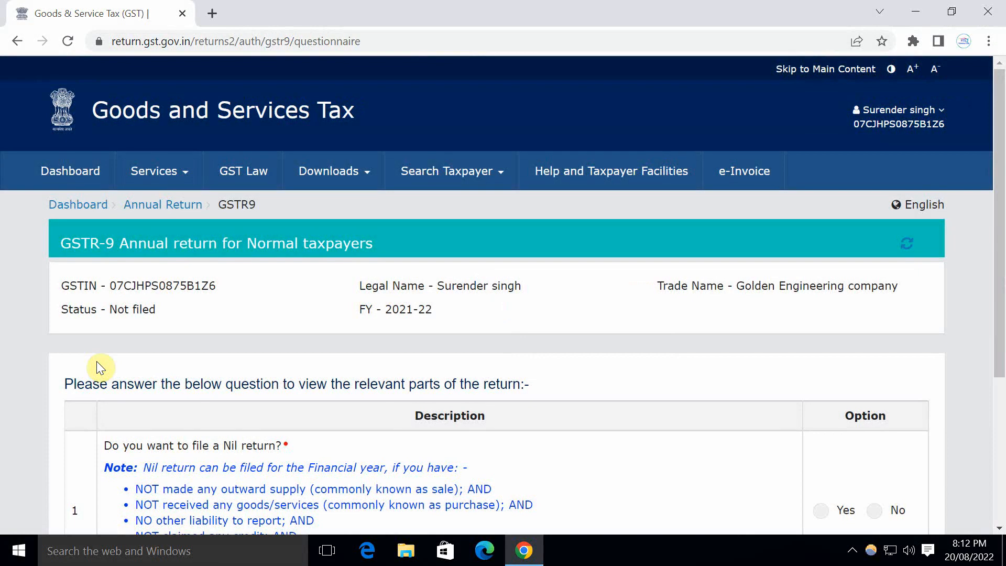
{"action": "scroll", "coordinate": [210, 361], "scroll_direction": "down", "scroll_amount": 2}
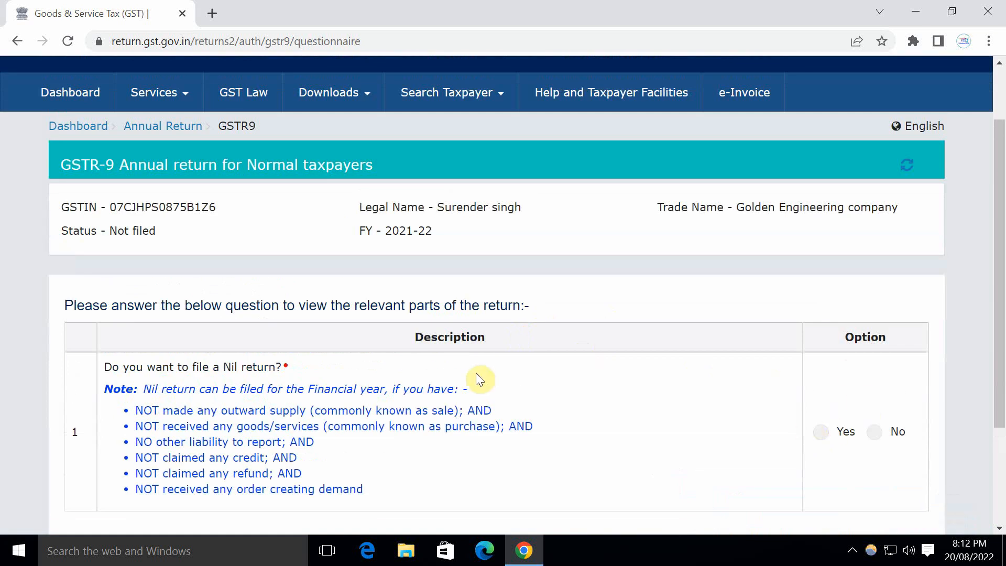
{"action": "scroll", "coordinate": [476, 372], "scroll_direction": "down", "scroll_amount": 2}
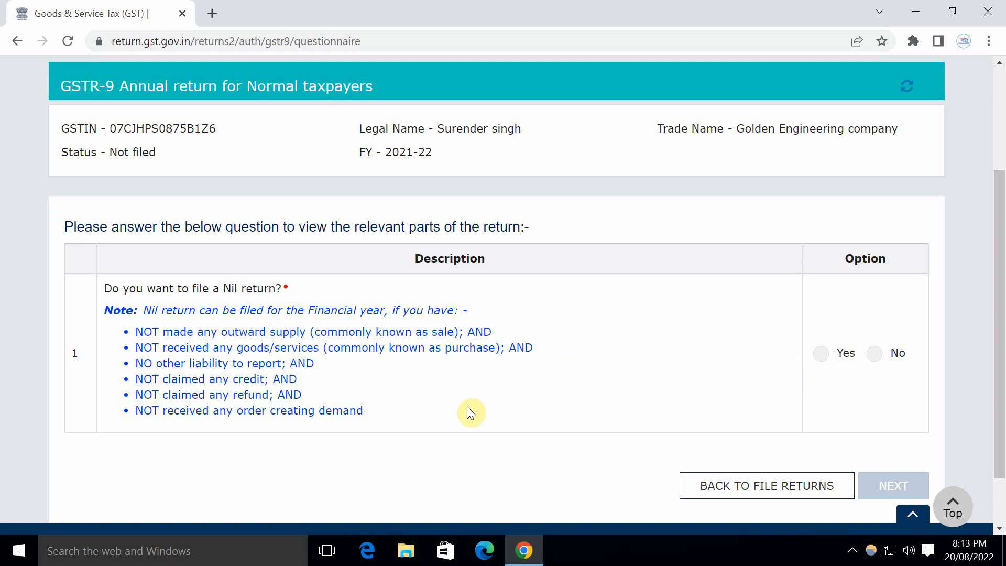
{"action": "scroll", "coordinate": [540, 419], "scroll_direction": "up", "scroll_amount": 3}
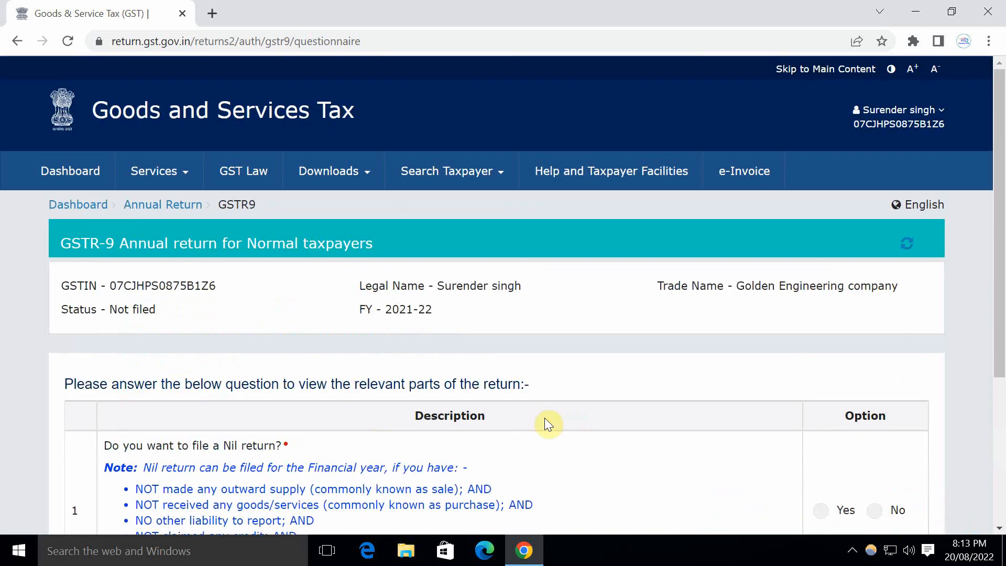
{"action": "scroll", "coordinate": [545, 423], "scroll_direction": "down", "scroll_amount": 4}
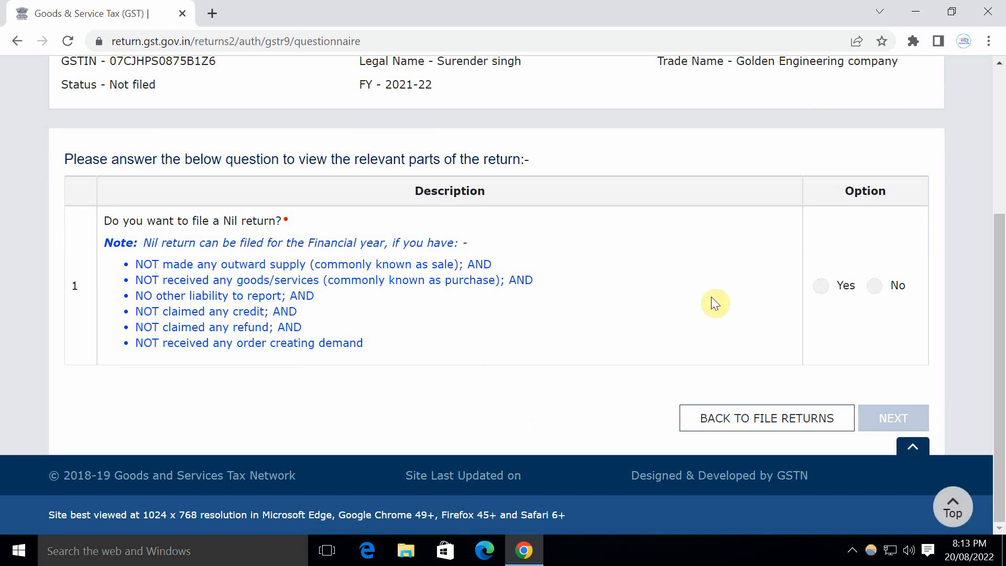
{"action": "left_click", "coordinate": [874, 285]}
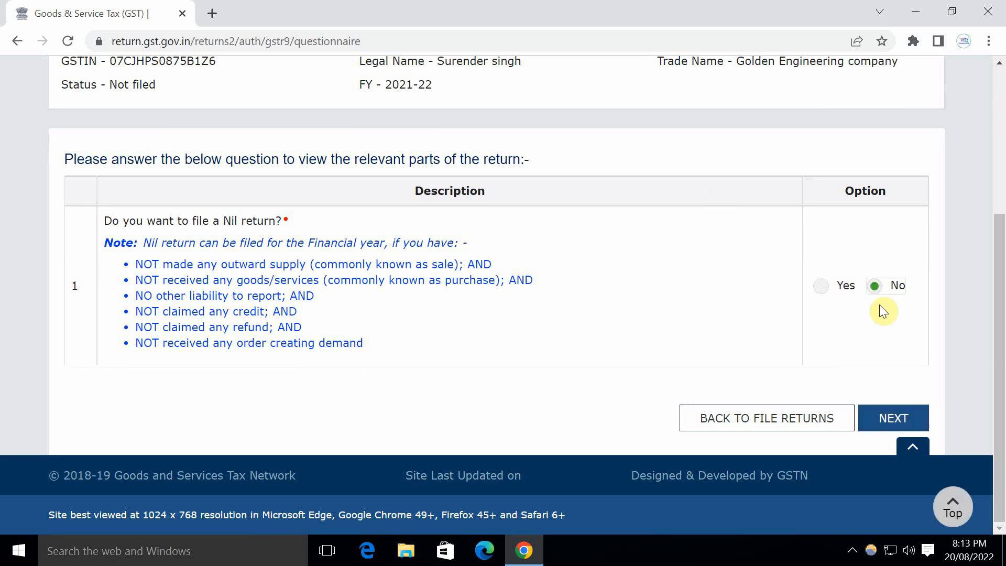
{"action": "left_click", "coordinate": [903, 421]}
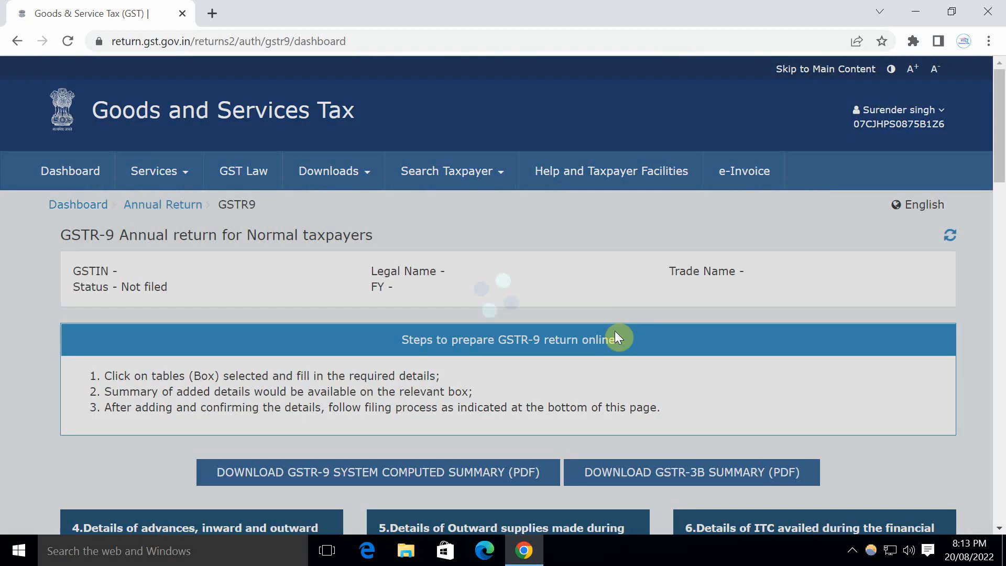
Step: Download the GSTR-9 system computed summary PDF from the return dashboard and open the downloaded file
{"action": "scroll", "coordinate": [456, 315], "scroll_direction": "down", "scroll_amount": 4}
{"action": "scroll", "coordinate": [454, 312], "scroll_direction": "up", "scroll_amount": 5}
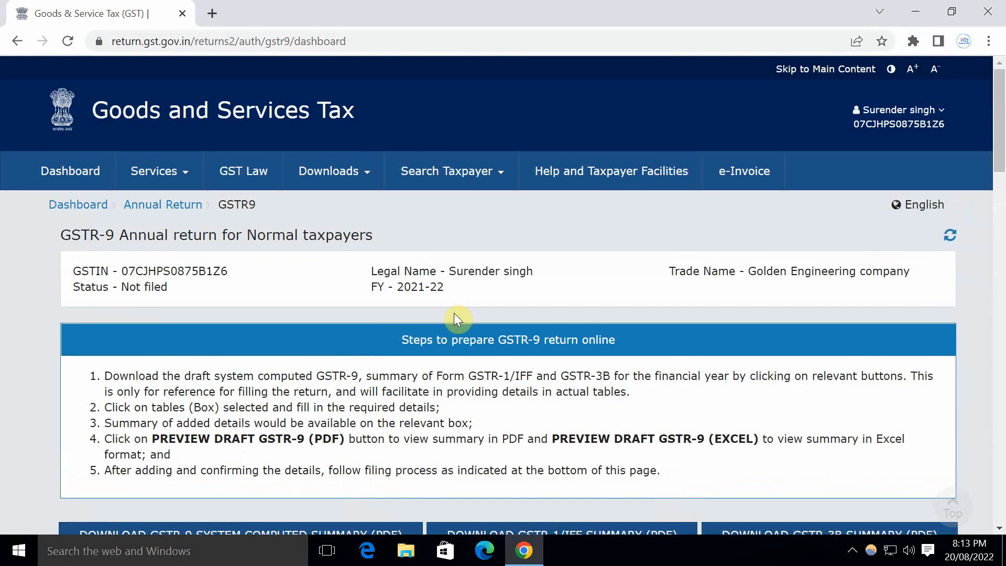
{"action": "scroll", "coordinate": [239, 332], "scroll_direction": "down", "scroll_amount": 5}
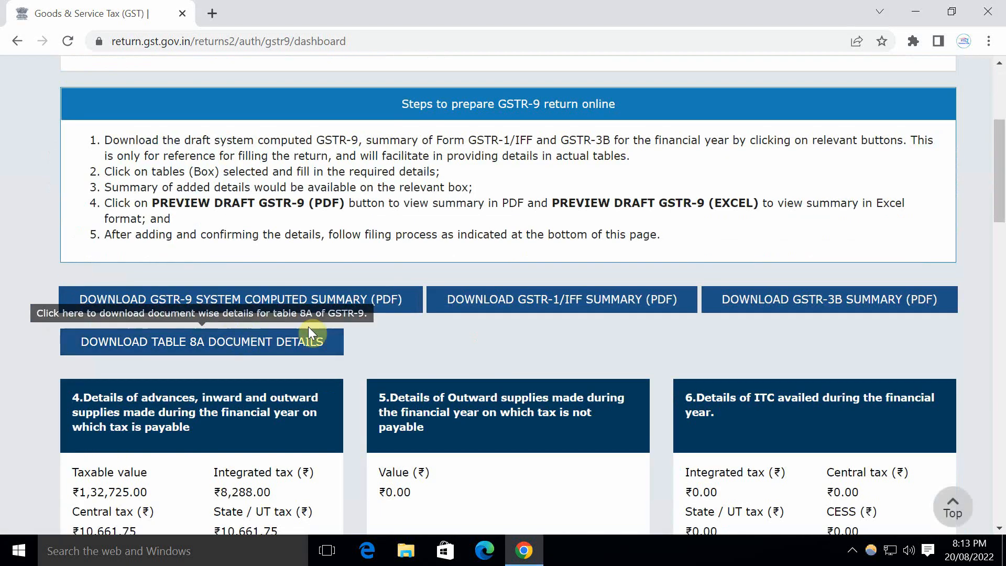
{"action": "scroll", "coordinate": [554, 317], "scroll_direction": "down", "scroll_amount": 3}
{"action": "scroll", "coordinate": [554, 317], "scroll_direction": "up", "scroll_amount": 3}
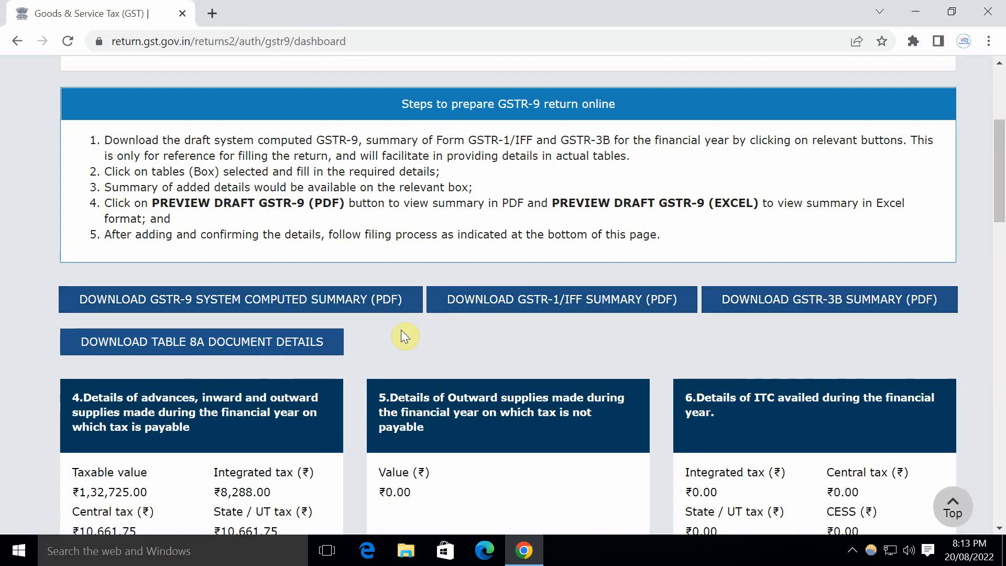
{"action": "left_click", "coordinate": [179, 305]}
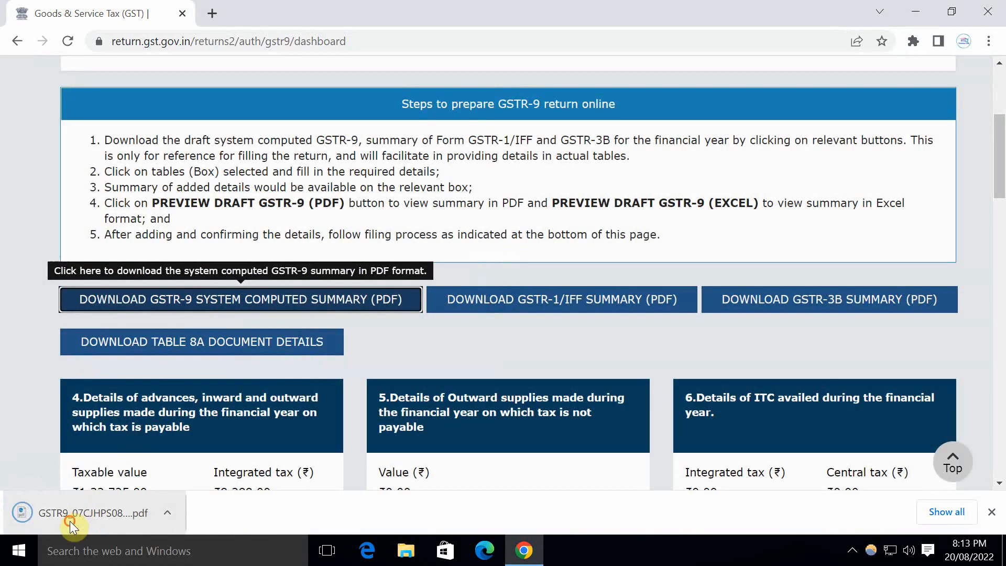
{"action": "left_click", "coordinate": [70, 521]}
Step: Examine the system computed GSTR-9 PDF from the outward supplies table through to the details of tax paid
{"action": "scroll", "coordinate": [521, 298], "scroll_direction": "down", "scroll_amount": 1}
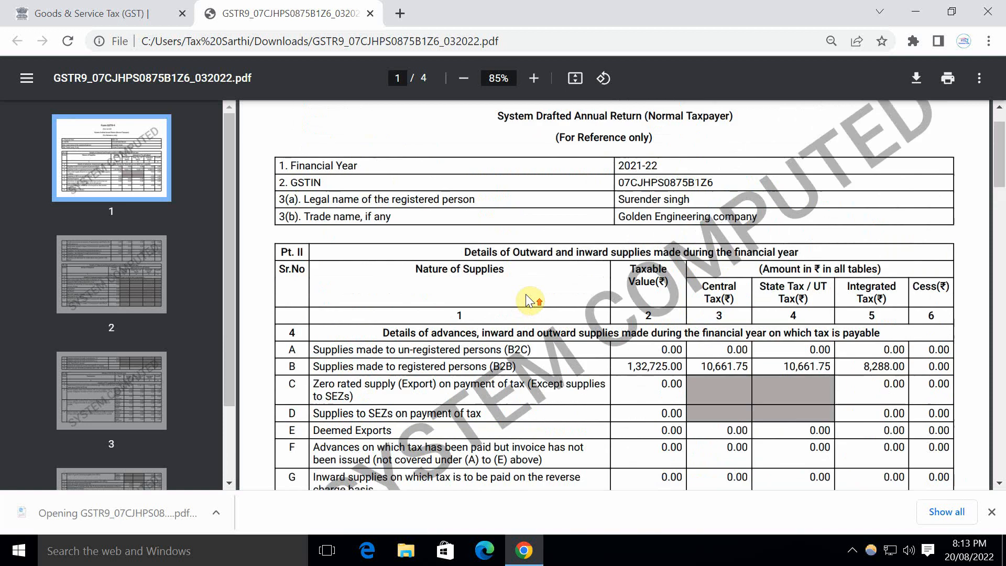
{"action": "scroll", "coordinate": [576, 283], "scroll_direction": "up", "scroll_amount": 1}
{"action": "scroll", "coordinate": [652, 264], "scroll_direction": "down", "scroll_amount": 5}
{"action": "scroll", "coordinate": [650, 272], "scroll_direction": "up", "scroll_amount": 1}
{"action": "scroll", "coordinate": [651, 277], "scroll_direction": "down", "scroll_amount": 6}
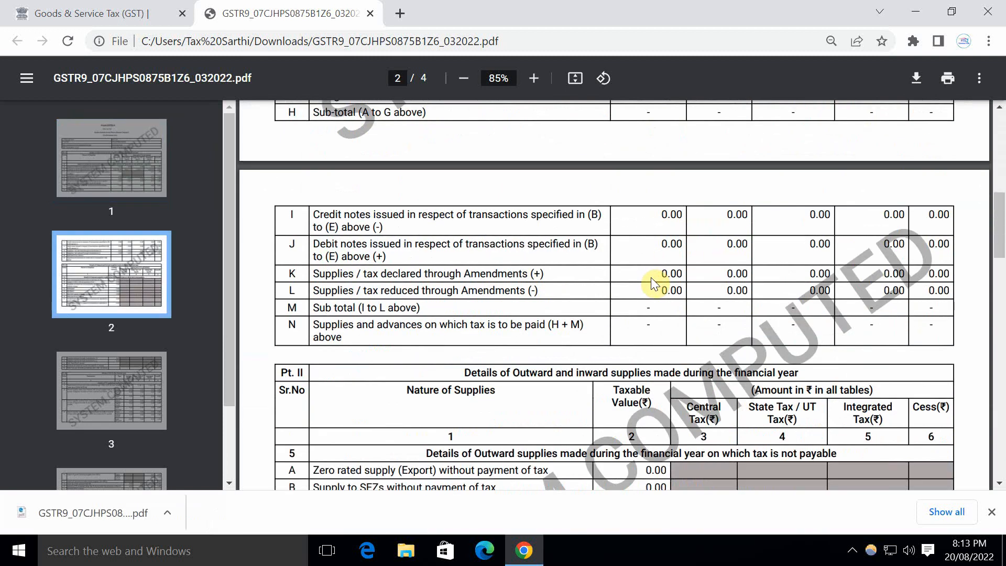
{"action": "scroll", "coordinate": [650, 278], "scroll_direction": "up", "scroll_amount": 6}
{"action": "scroll", "coordinate": [681, 251], "scroll_direction": "down", "scroll_amount": 3}
{"action": "scroll", "coordinate": [606, 351], "scroll_direction": "down", "scroll_amount": 20}
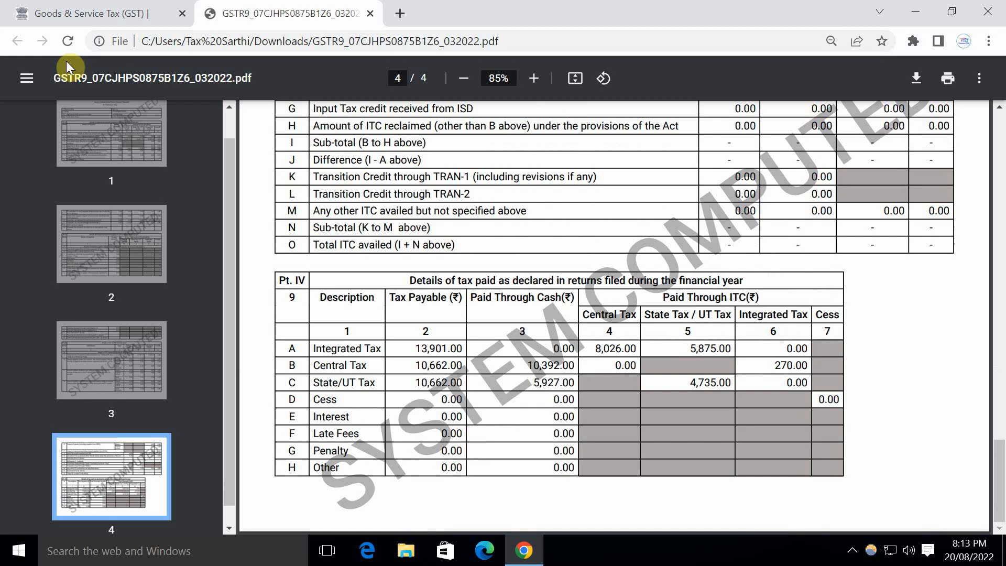
Step: Download the GSTR-1/IFF summary PDF from the GSTR-9 dashboard, open it and review its invoice, credit note and amendment tables
{"action": "left_click", "coordinate": [73, 13]}
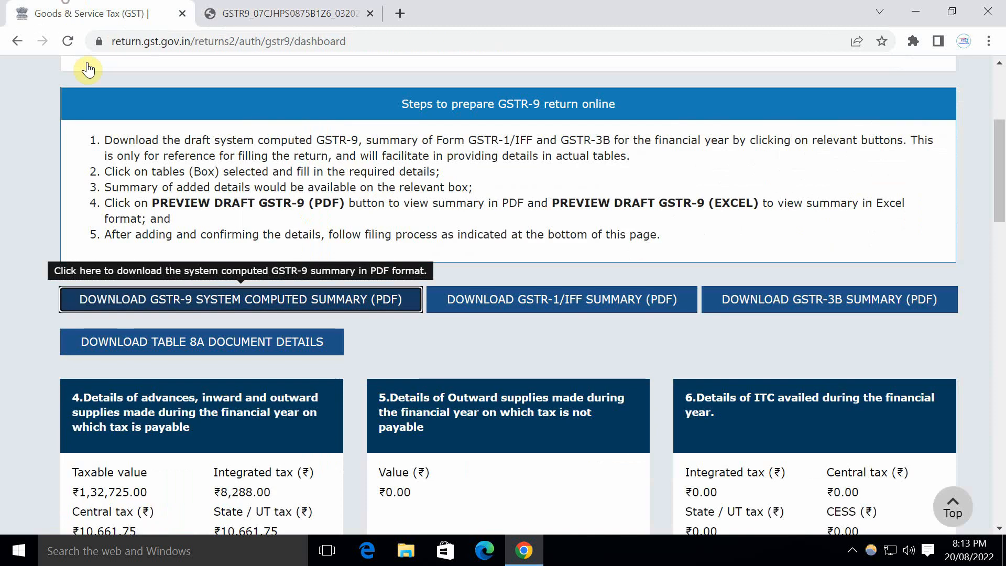
{"action": "left_click", "coordinate": [530, 313]}
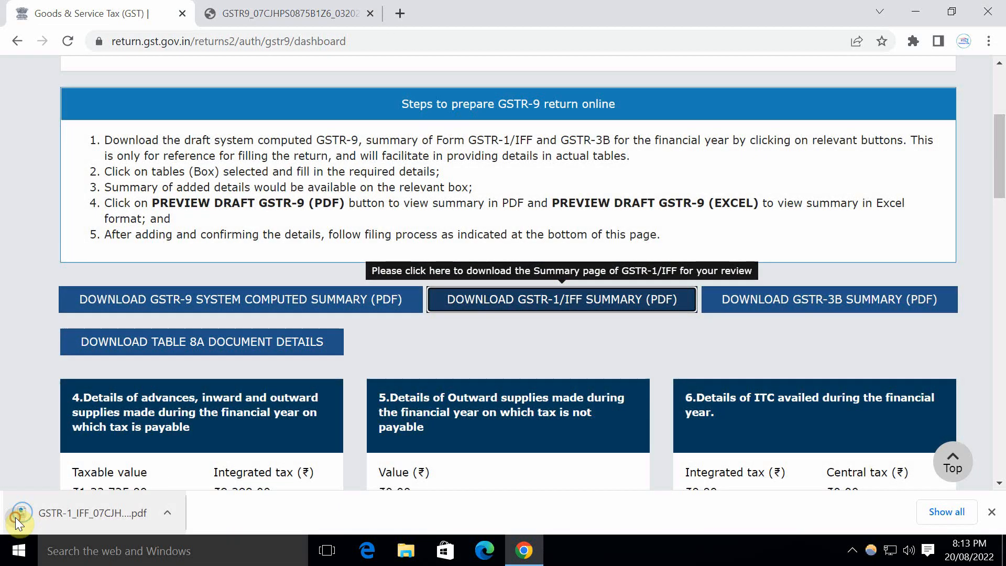
{"action": "left_click", "coordinate": [14, 517]}
{"action": "scroll", "coordinate": [517, 200], "scroll_direction": "down", "scroll_amount": 5}
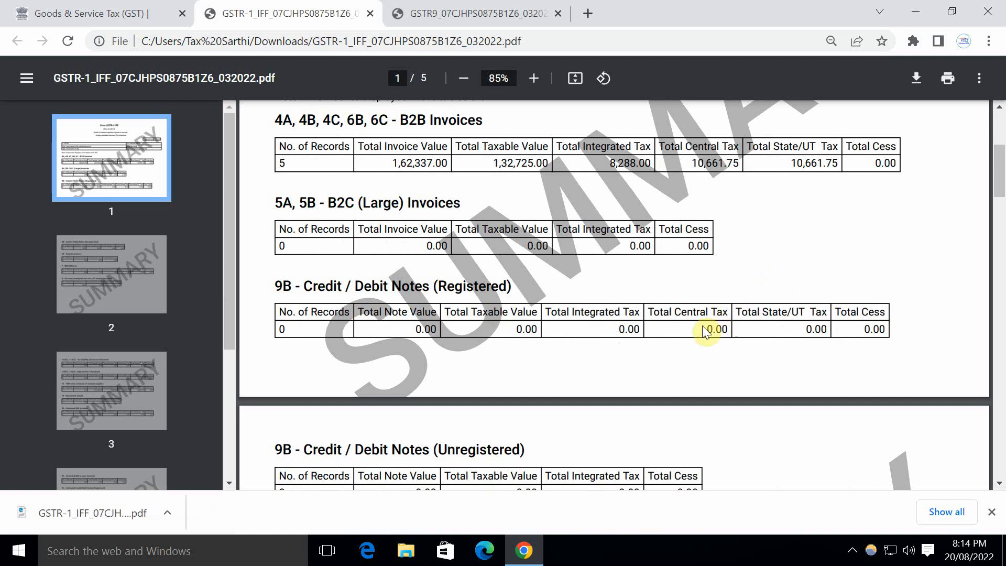
{"action": "scroll", "coordinate": [609, 354], "scroll_direction": "down", "scroll_amount": 15}
{"action": "scroll", "coordinate": [602, 341], "scroll_direction": "down", "scroll_amount": 15}
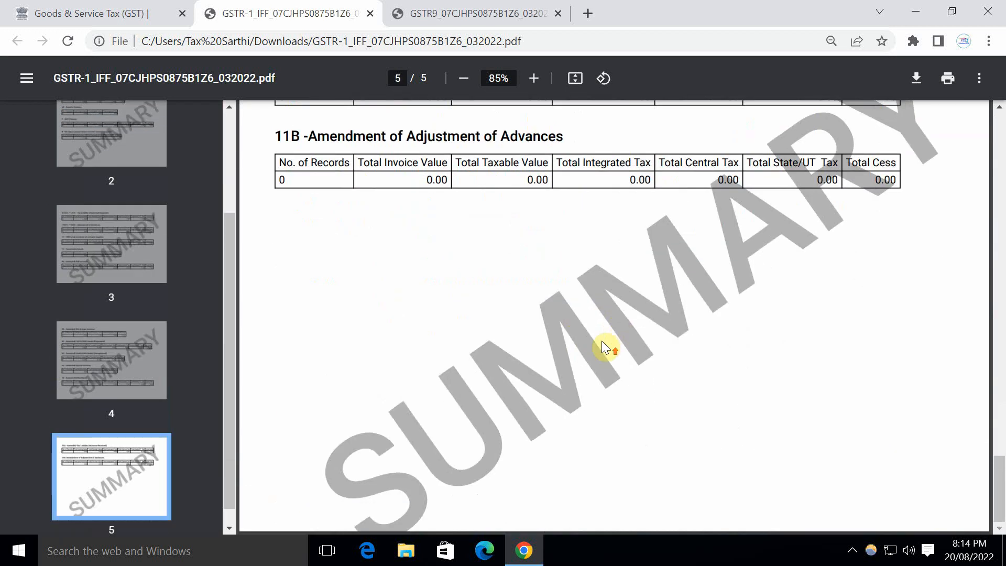
{"action": "scroll", "coordinate": [266, 137], "scroll_direction": "up", "scroll_amount": 5}
Step: Download the GSTR-3B summary PDF from the GSTR-9 dashboard, open it and review the outward supplies and eligible ITC tables
{"action": "left_click", "coordinate": [105, 14]}
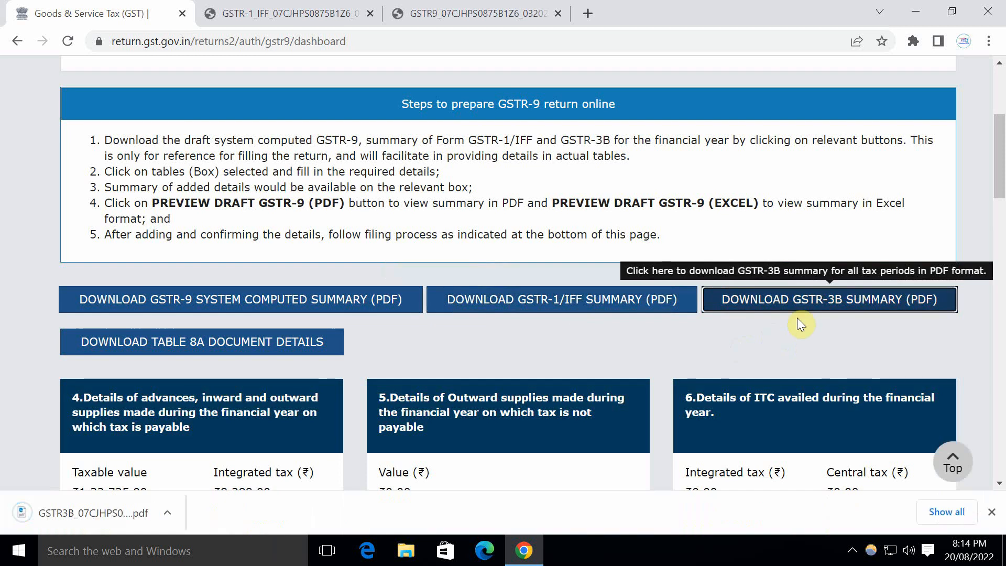
{"action": "left_click", "coordinate": [777, 296]}
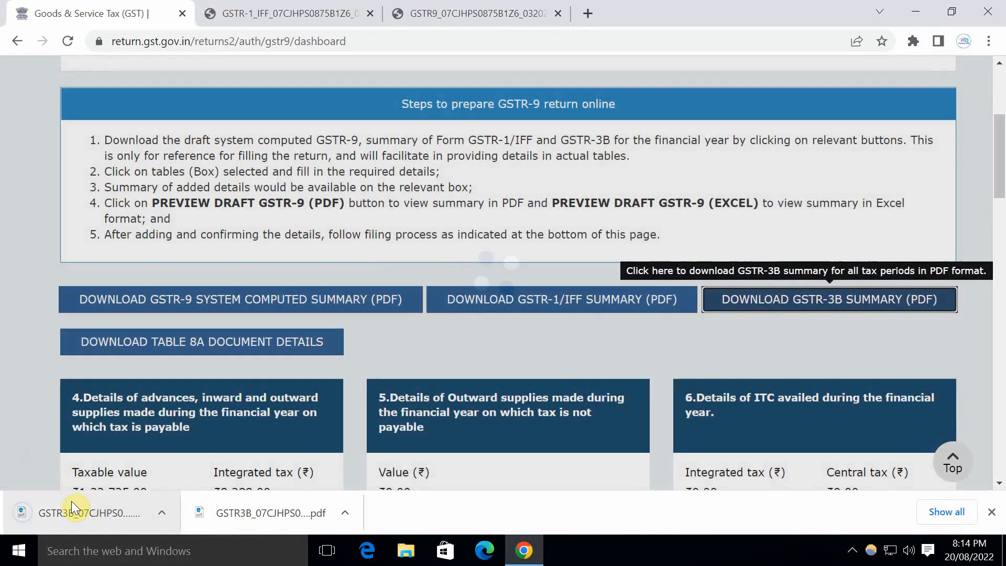
{"action": "left_click", "coordinate": [63, 513]}
{"action": "scroll", "coordinate": [488, 279], "scroll_direction": "down", "scroll_amount": 8}
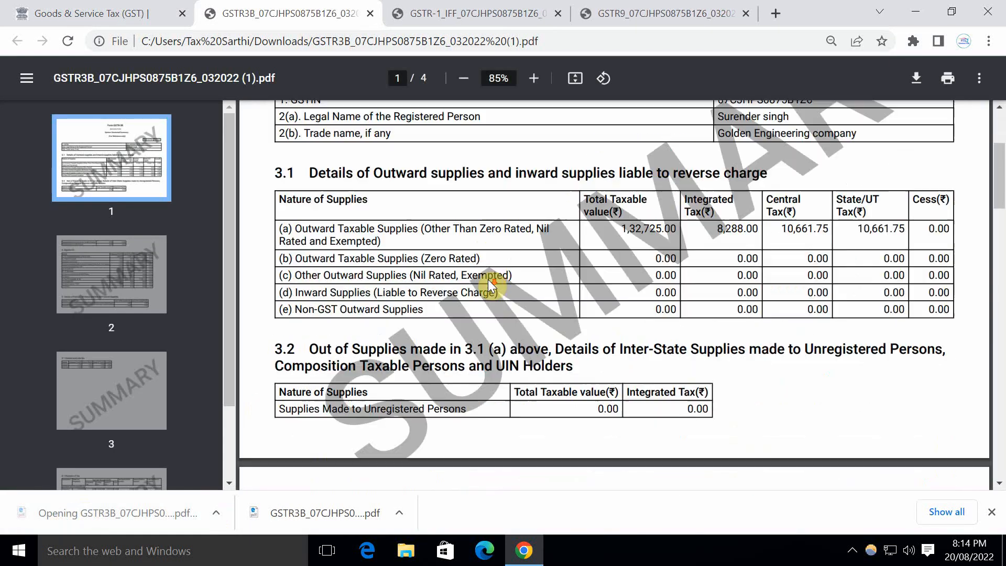
{"action": "scroll", "coordinate": [488, 279], "scroll_direction": "up", "scroll_amount": 6}
{"action": "scroll", "coordinate": [488, 280], "scroll_direction": "down", "scroll_amount": 12}
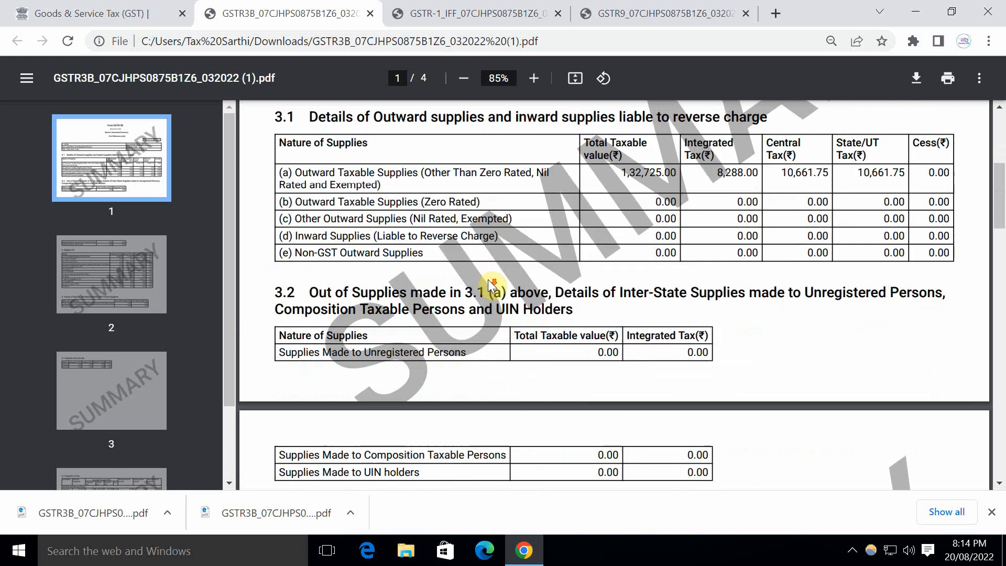
{"action": "scroll", "coordinate": [488, 278], "scroll_direction": "down", "scroll_amount": 3}
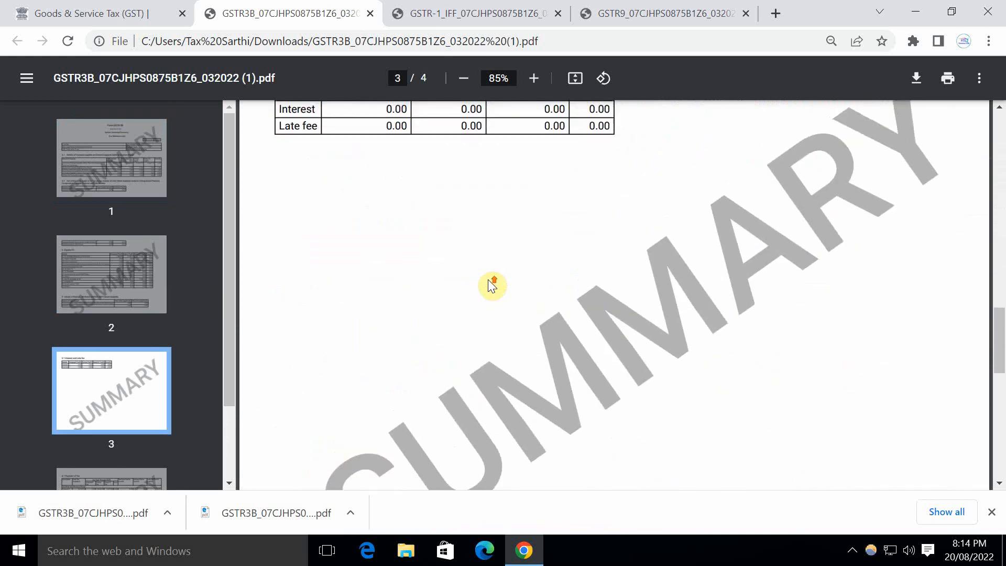
{"action": "scroll", "coordinate": [488, 278], "scroll_direction": "up", "scroll_amount": 10}
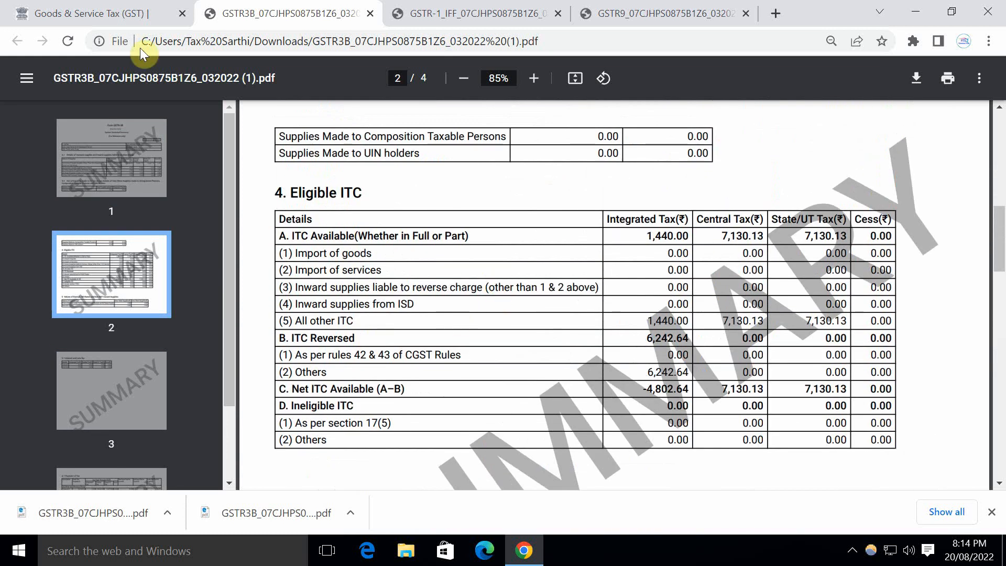
Step: Return to the GSTR-9 dashboard and download the Table 8A document details
{"action": "left_click", "coordinate": [102, 11]}
{"action": "scroll", "coordinate": [461, 277], "scroll_direction": "down", "scroll_amount": 4}
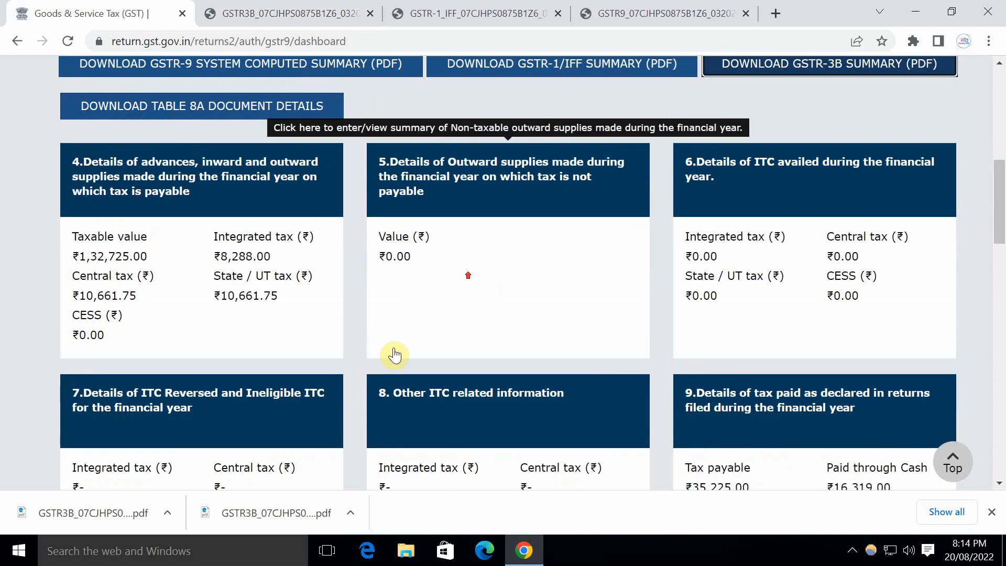
{"action": "scroll", "coordinate": [395, 355], "scroll_direction": "up", "scroll_amount": 4}
{"action": "scroll", "coordinate": [445, 332], "scroll_direction": "down", "scroll_amount": 3}
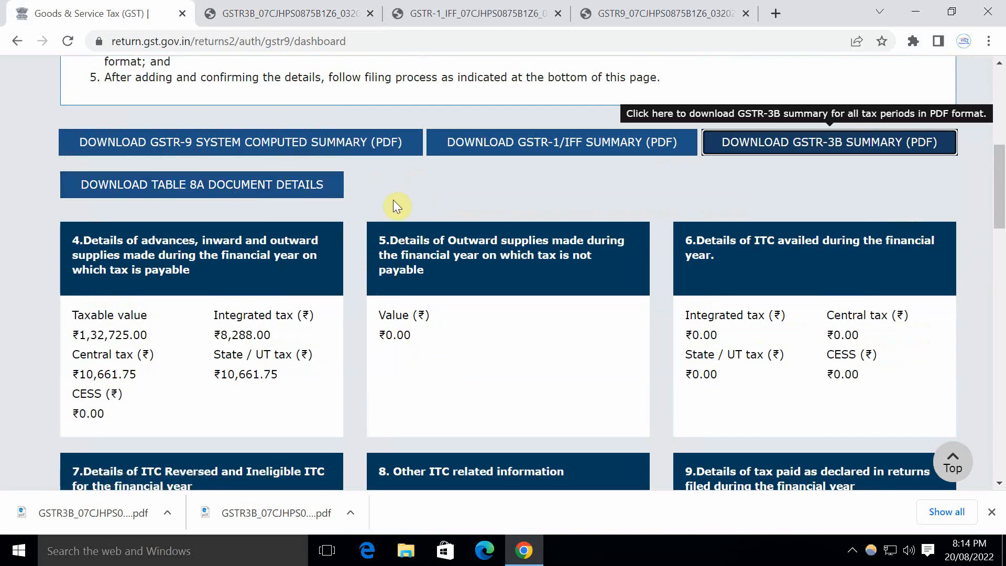
{"action": "scroll", "coordinate": [346, 209], "scroll_direction": "up", "scroll_amount": 1}
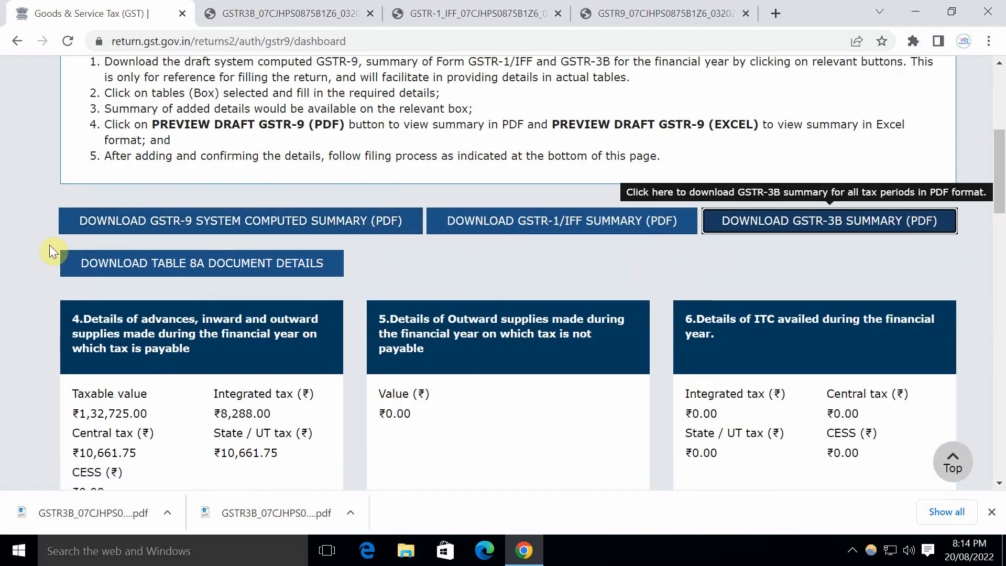
{"action": "left_click", "coordinate": [194, 259]}
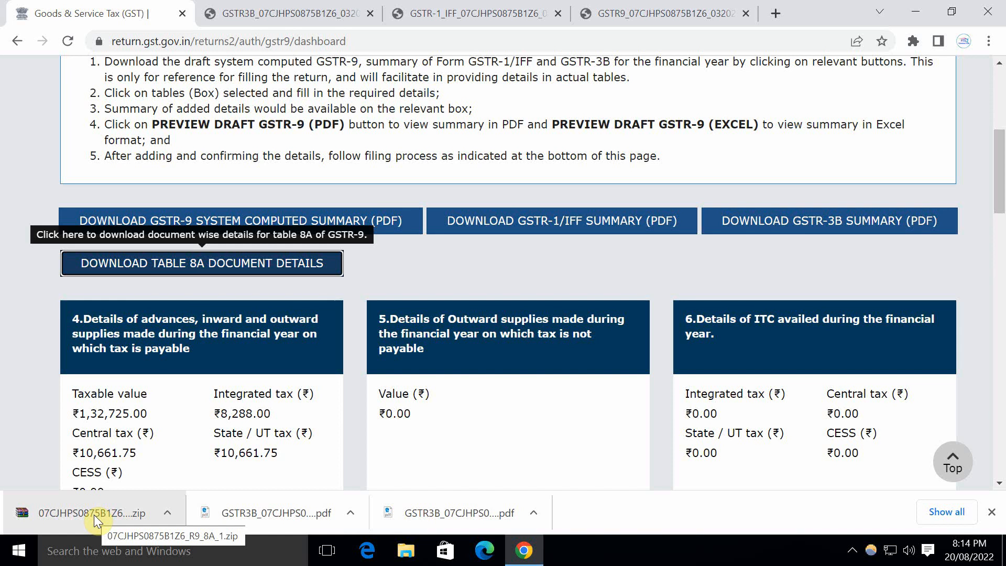
Step: Open Table 4 on taxable advances, inward and outward supplies, and review its rows, particularly the B2C and B2B supplies
{"action": "scroll", "coordinate": [67, 435], "scroll_direction": "down", "scroll_amount": 1}
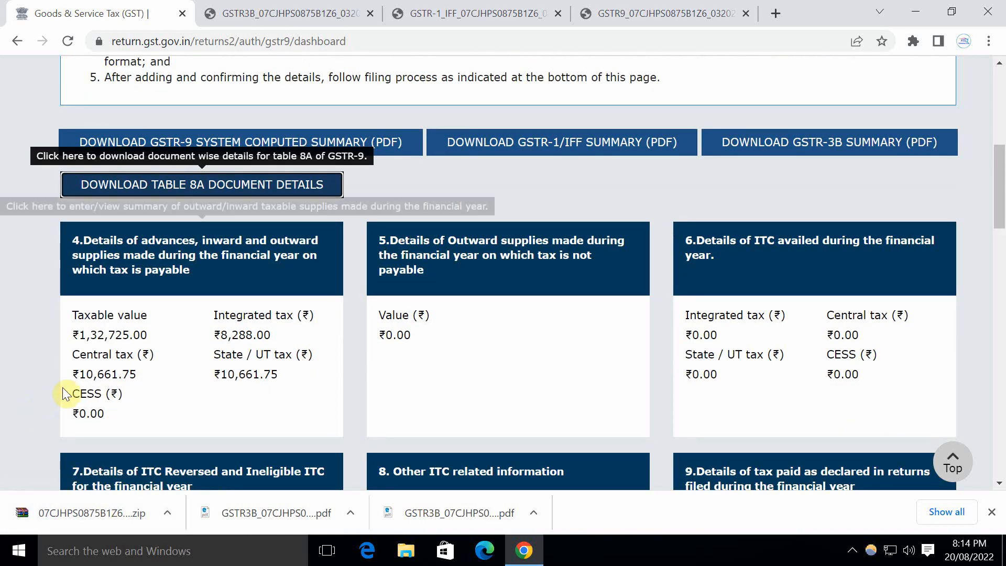
{"action": "left_click", "coordinate": [182, 288]}
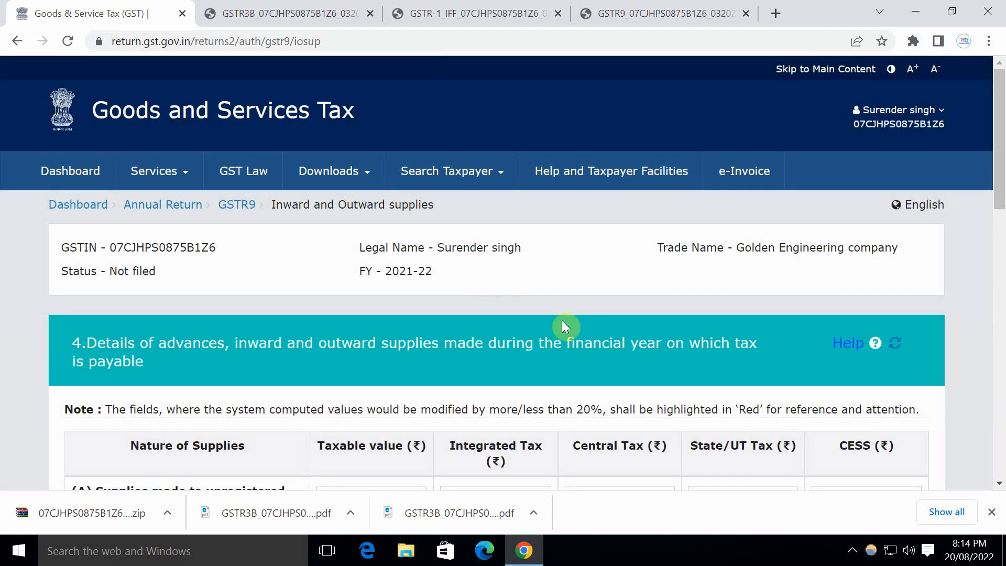
{"action": "scroll", "coordinate": [364, 363], "scroll_direction": "down", "scroll_amount": 5}
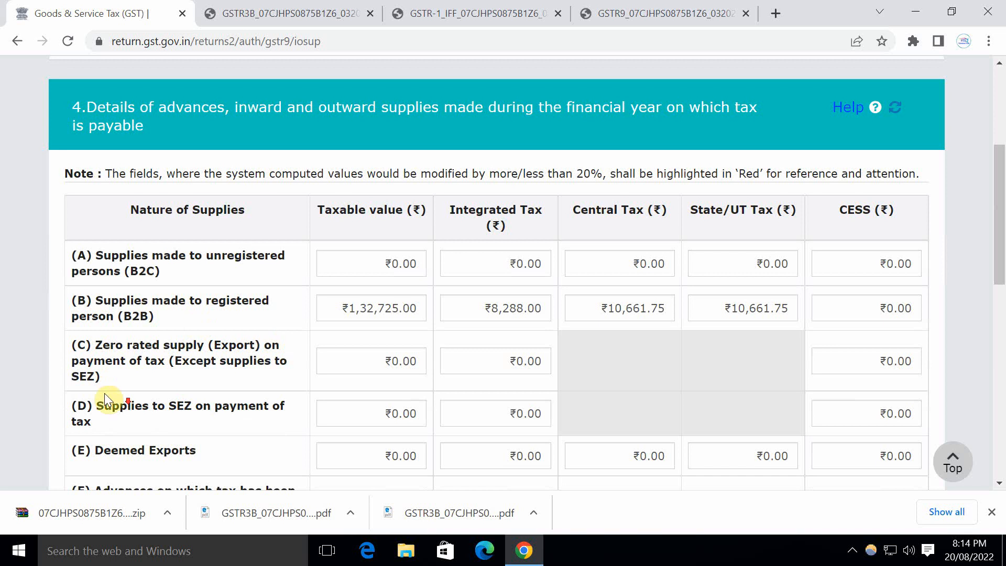
{"action": "scroll", "coordinate": [165, 336], "scroll_direction": "down", "scroll_amount": 3}
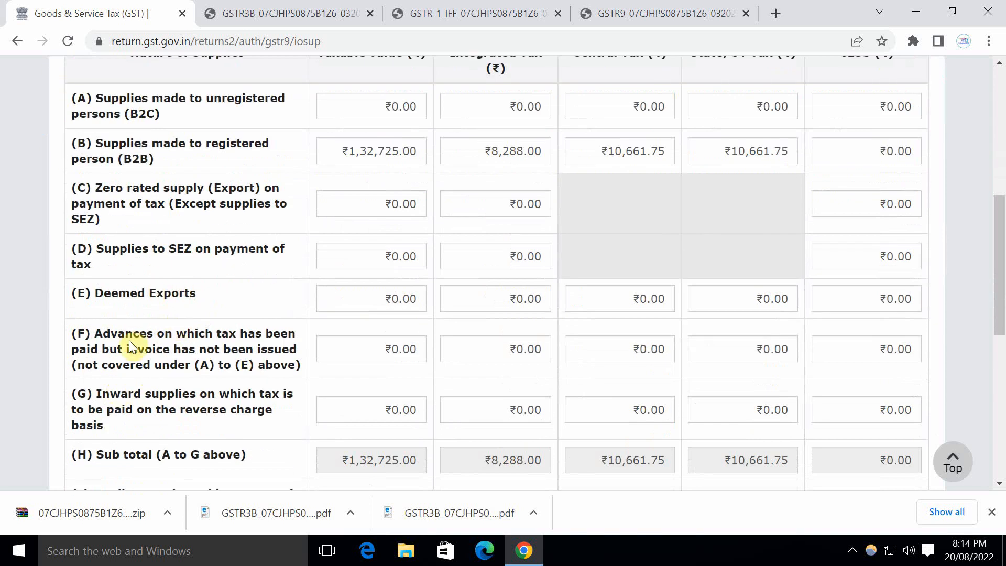
{"action": "scroll", "coordinate": [183, 344], "scroll_direction": "down", "scroll_amount": 7}
{"action": "scroll", "coordinate": [184, 344], "scroll_direction": "up", "scroll_amount": 8}
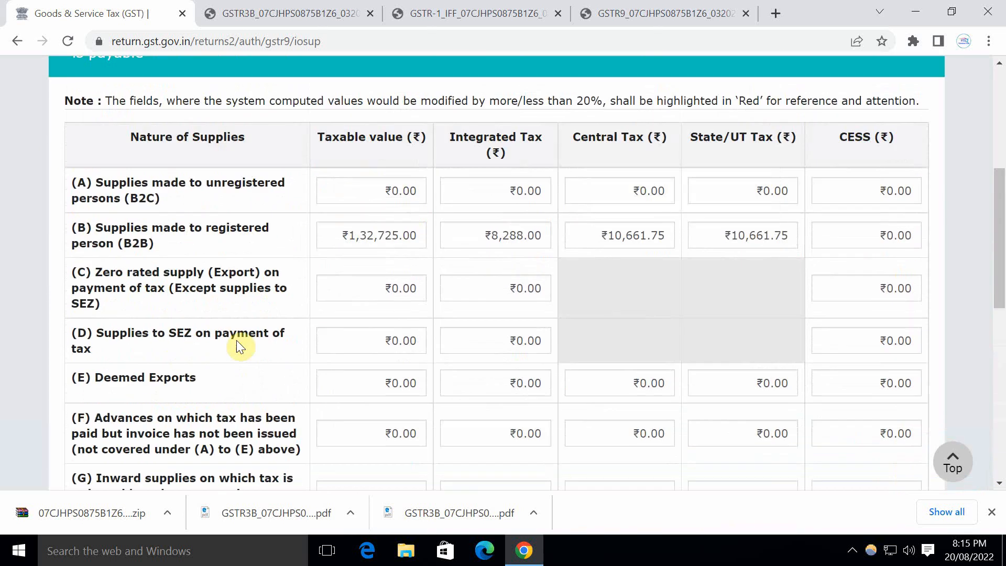
{"action": "scroll", "coordinate": [254, 313], "scroll_direction": "up", "scroll_amount": 2}
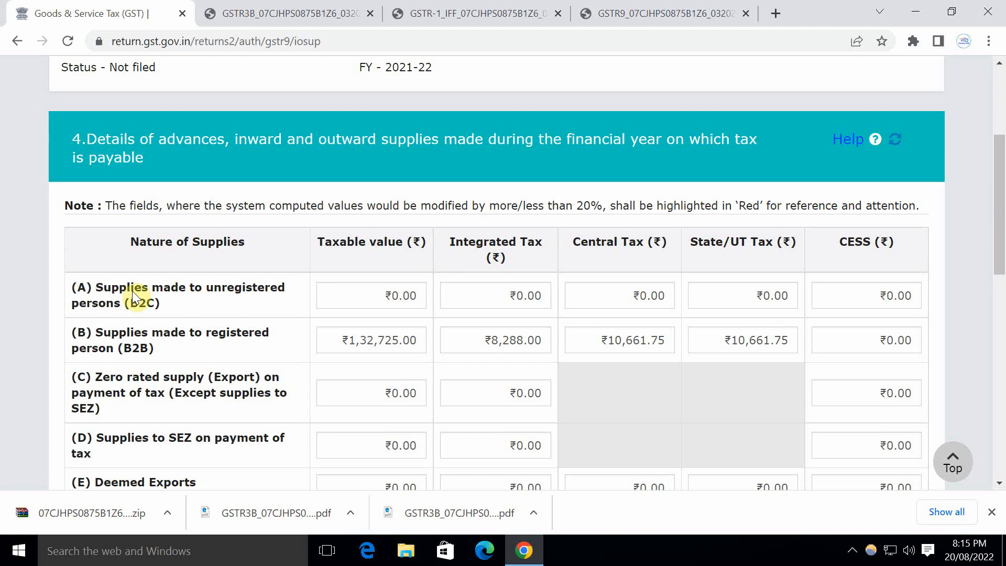
{"action": "left_click_drag", "start_coordinate": [100, 298], "coordinate": [168, 300]}
{"action": "left_click", "coordinate": [284, 297]}
{"action": "left_click_drag", "start_coordinate": [113, 347], "coordinate": [176, 348]}
{"action": "left_click", "coordinate": [297, 357]}
Step: Save the Table 4 details with their prefilled values and return to the GSTR-9 dashboard
{"action": "scroll", "coordinate": [355, 317], "scroll_direction": "down", "scroll_amount": 8}
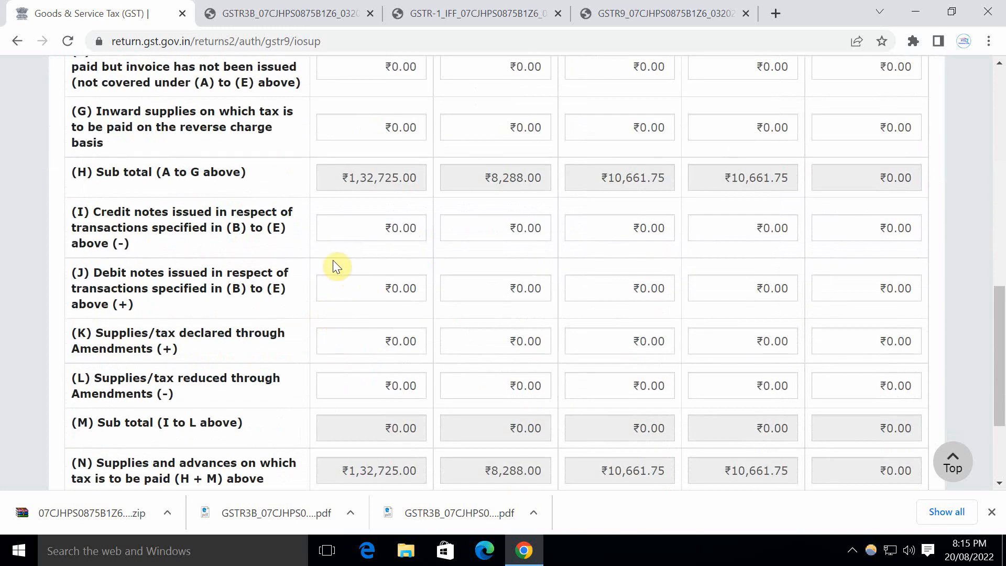
{"action": "scroll", "coordinate": [315, 312], "scroll_direction": "down", "scroll_amount": 3}
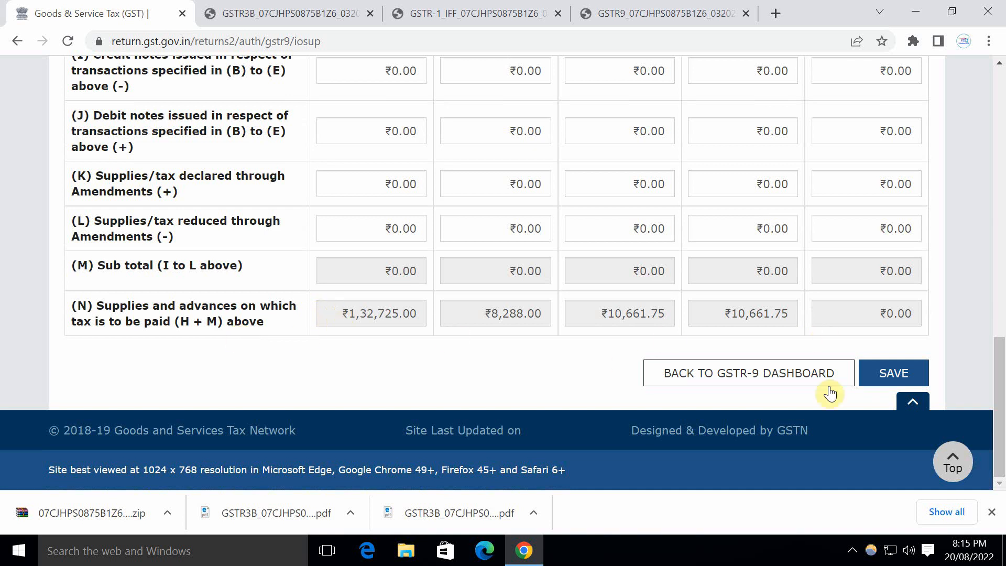
{"action": "left_click", "coordinate": [910, 373]}
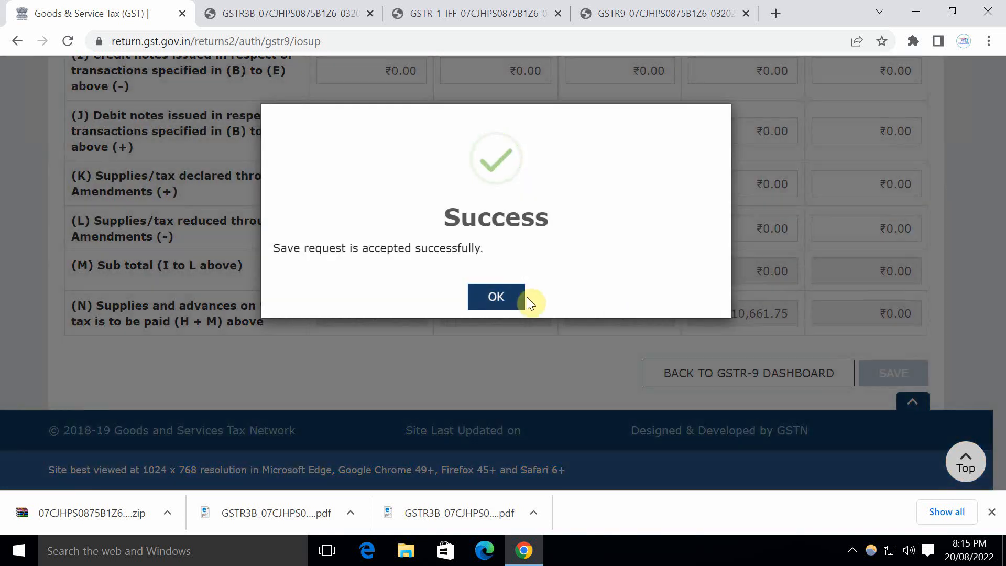
{"action": "left_click", "coordinate": [523, 297]}
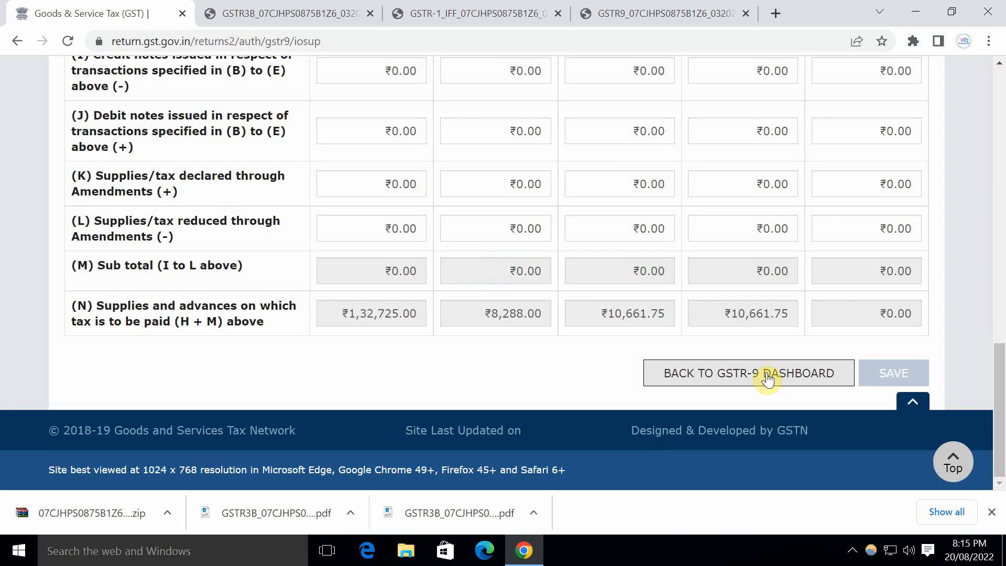
{"action": "left_click", "coordinate": [773, 377]}
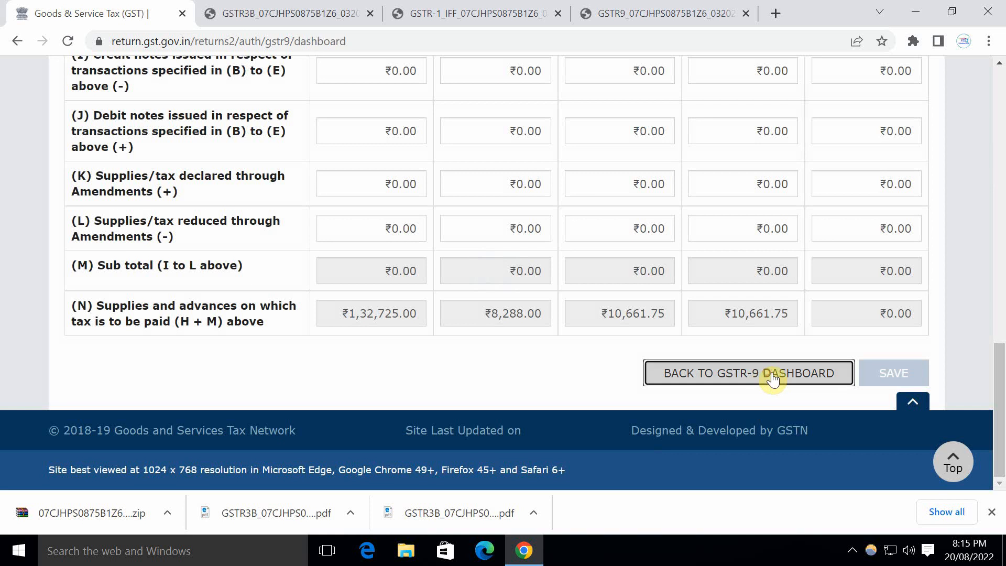
Step: Open Table 5 on outward supplies where tax is not payable and review its rows from zero rated supply to total turnover
{"action": "scroll", "coordinate": [556, 379], "scroll_direction": "down", "scroll_amount": 6}
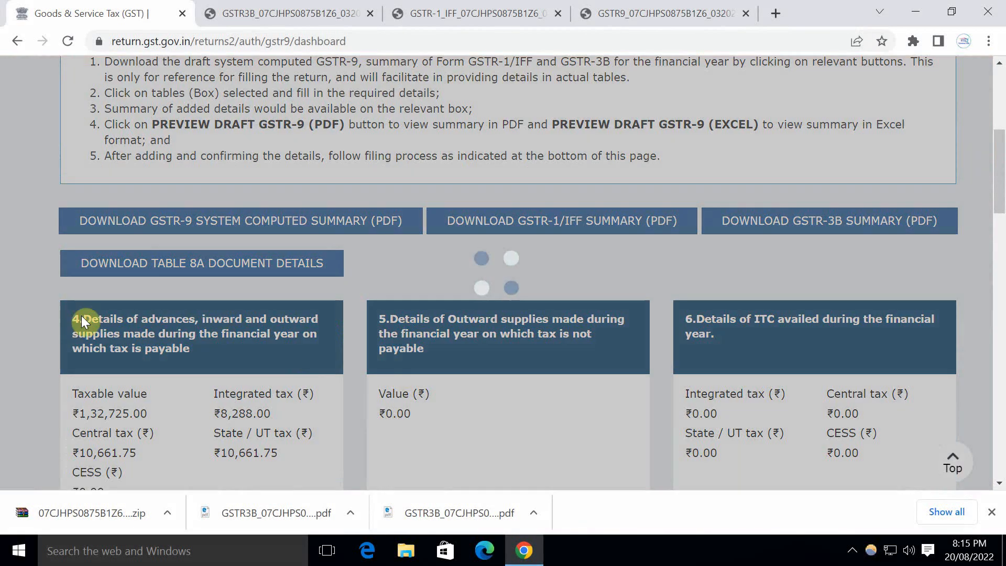
{"action": "left_click", "coordinate": [504, 405]}
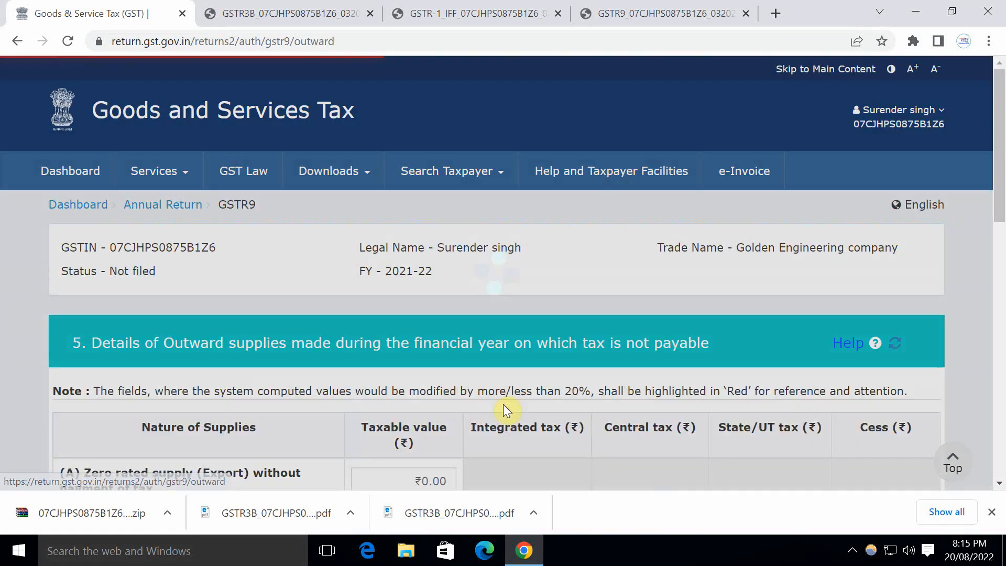
{"action": "scroll", "coordinate": [445, 382], "scroll_direction": "down", "scroll_amount": 3}
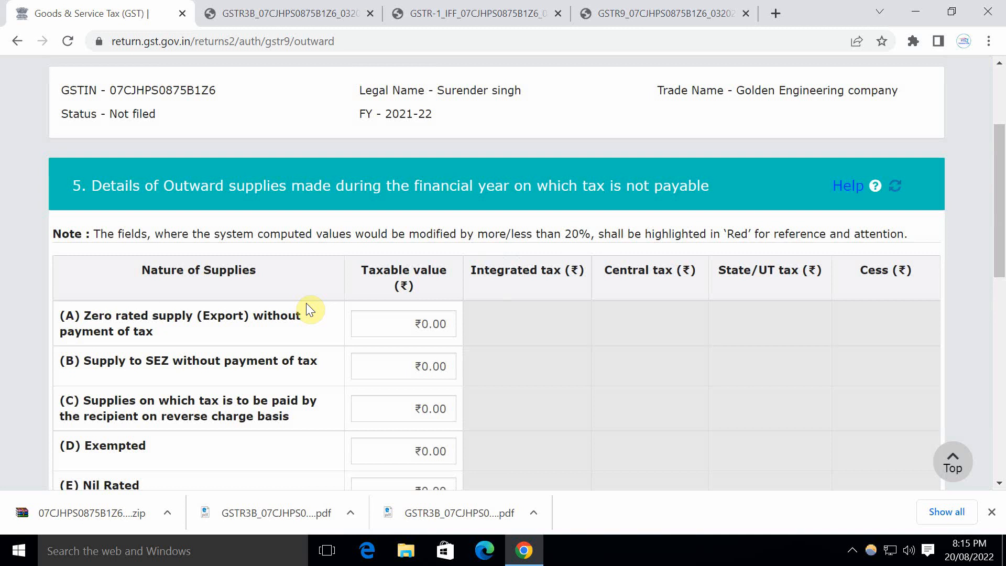
{"action": "scroll", "coordinate": [286, 335], "scroll_direction": "down", "scroll_amount": 3}
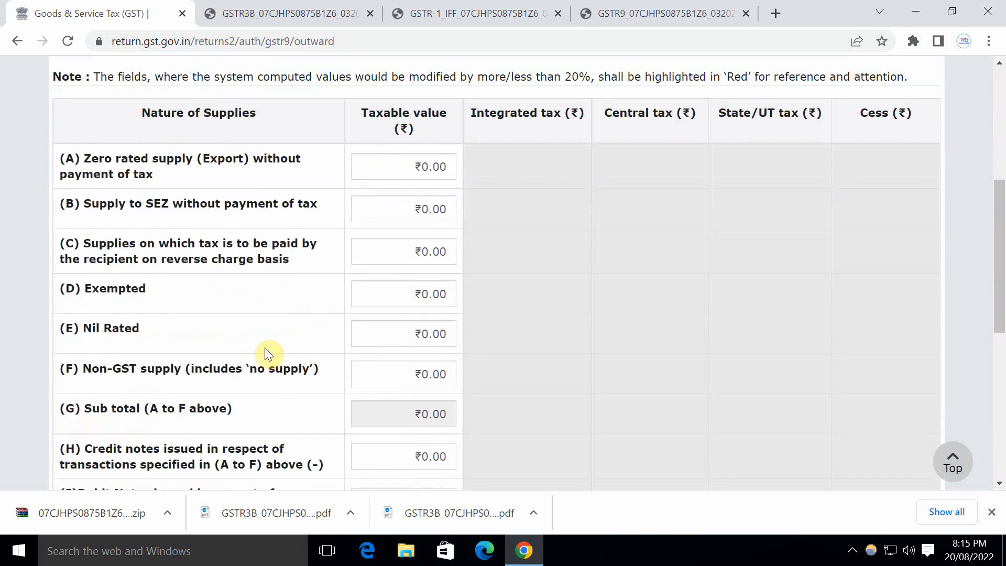
{"action": "scroll", "coordinate": [265, 347], "scroll_direction": "down", "scroll_amount": 2}
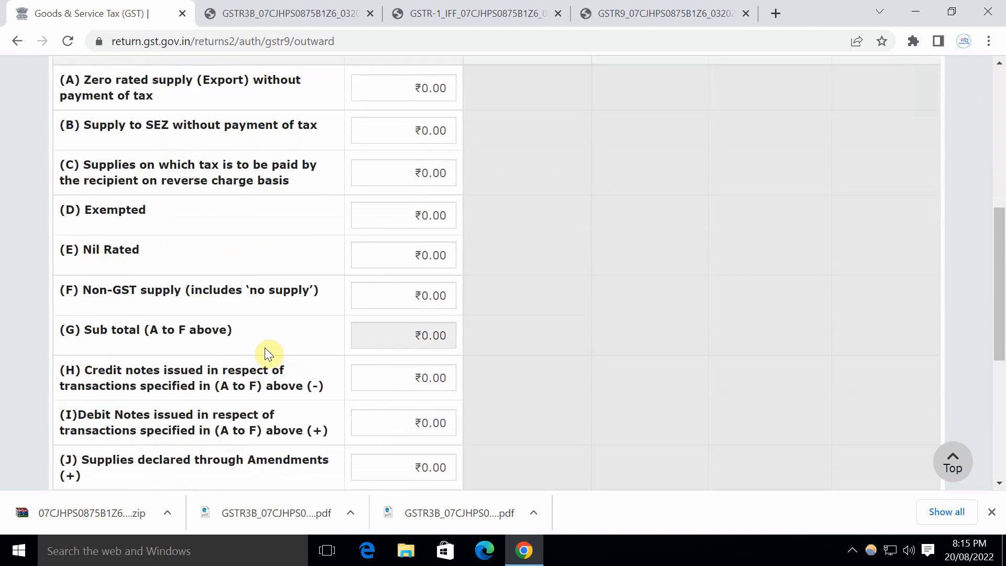
{"action": "scroll", "coordinate": [265, 346], "scroll_direction": "down", "scroll_amount": 6}
{"action": "scroll", "coordinate": [257, 334], "scroll_direction": "up", "scroll_amount": 5}
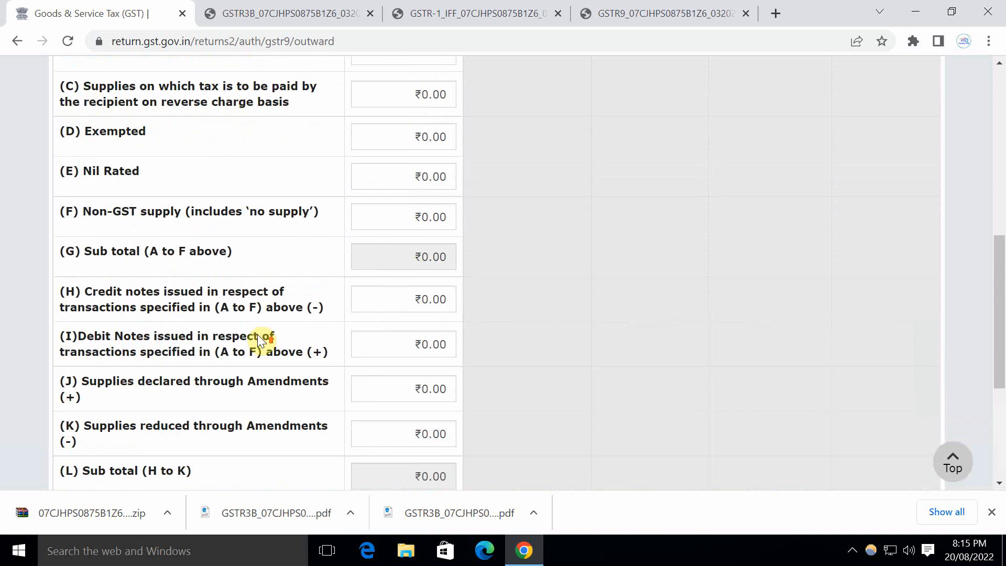
{"action": "scroll", "coordinate": [257, 335], "scroll_direction": "up", "scroll_amount": 2}
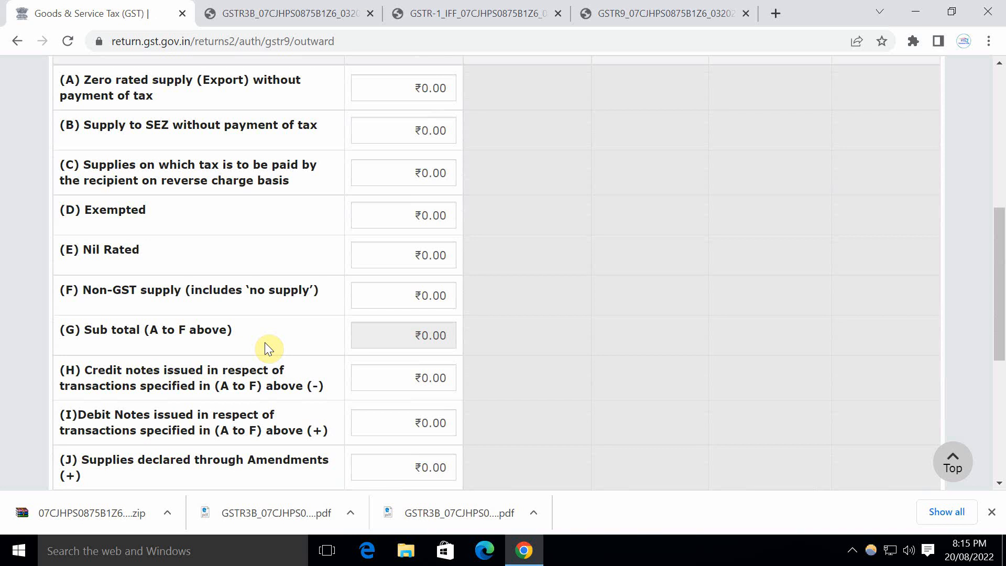
{"action": "scroll", "coordinate": [265, 342], "scroll_direction": "down", "scroll_amount": 3}
{"action": "scroll", "coordinate": [278, 173], "scroll_direction": "down", "scroll_amount": 3}
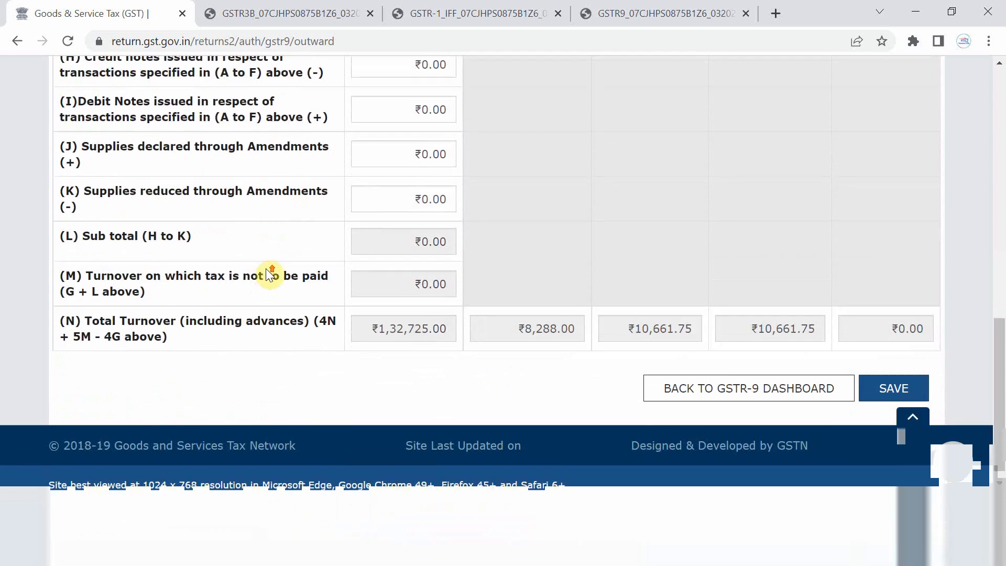
{"action": "scroll", "coordinate": [268, 271], "scroll_direction": "up", "scroll_amount": 10}
{"action": "scroll", "coordinate": [597, 283], "scroll_direction": "down", "scroll_amount": 10}
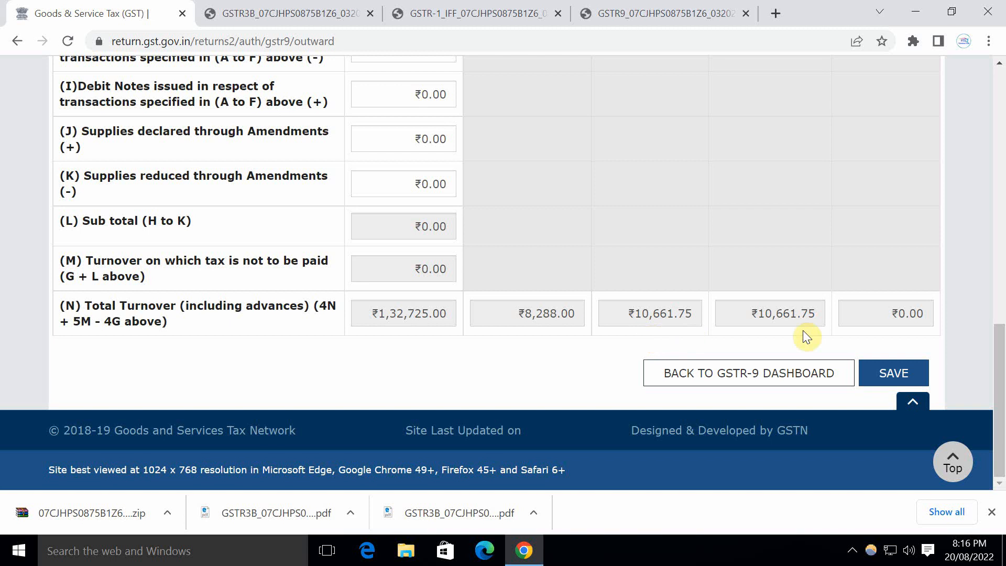
Step: Save the Table 5 details with their prefilled values and return to the GSTR-9 dashboard
{"action": "left_click", "coordinate": [896, 374]}
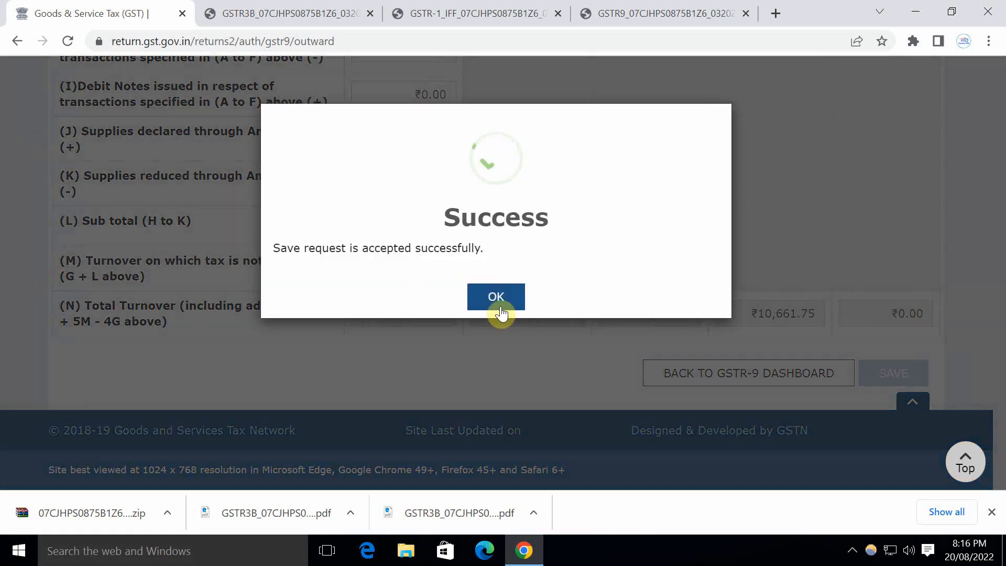
{"action": "left_click", "coordinate": [500, 297]}
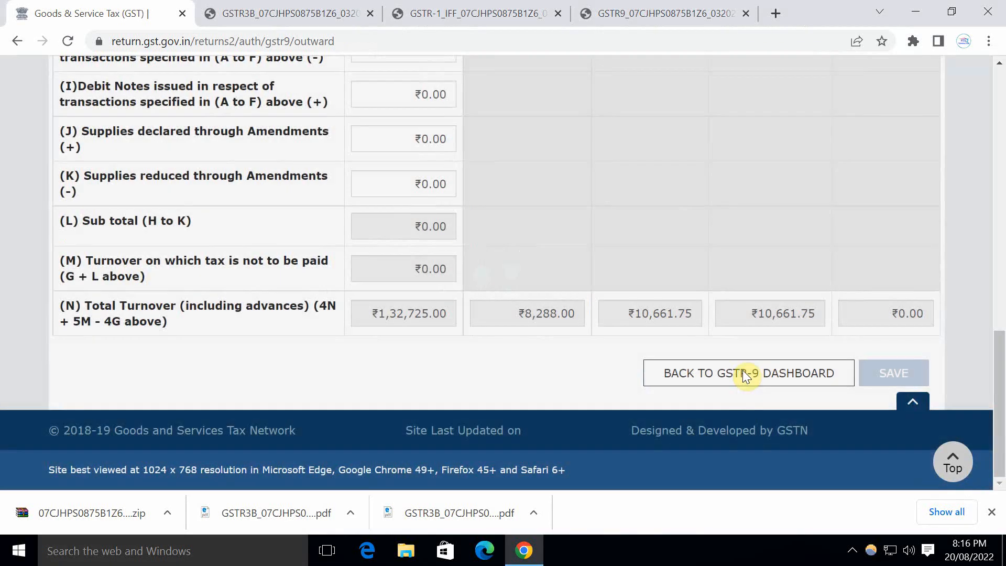
{"action": "left_click", "coordinate": [747, 373]}
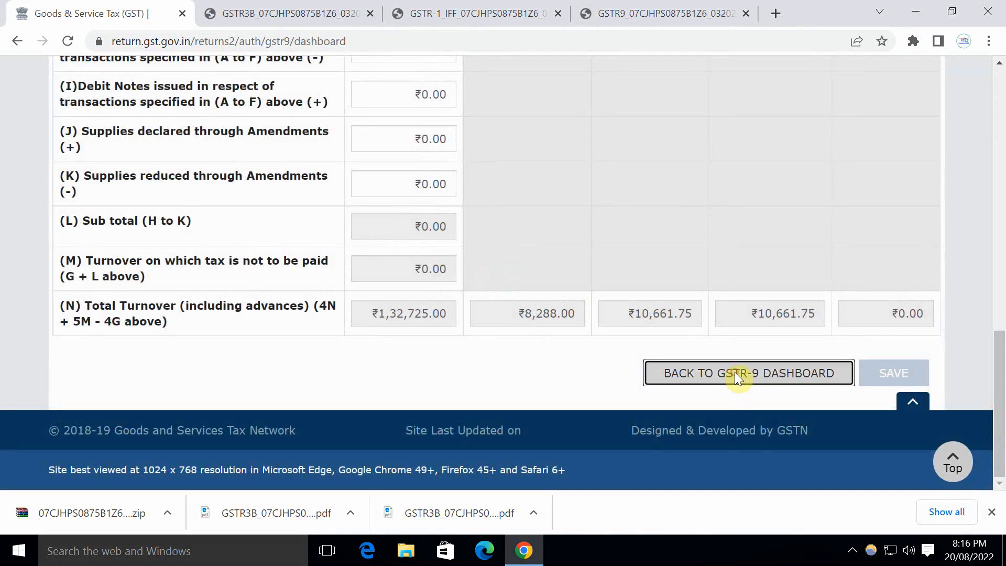
Step: Open Table 6 on ITC availed during the financial year and check row A, the total input tax credit availed through GSTR-3B
{"action": "scroll", "coordinate": [478, 370], "scroll_direction": "down", "scroll_amount": 10}
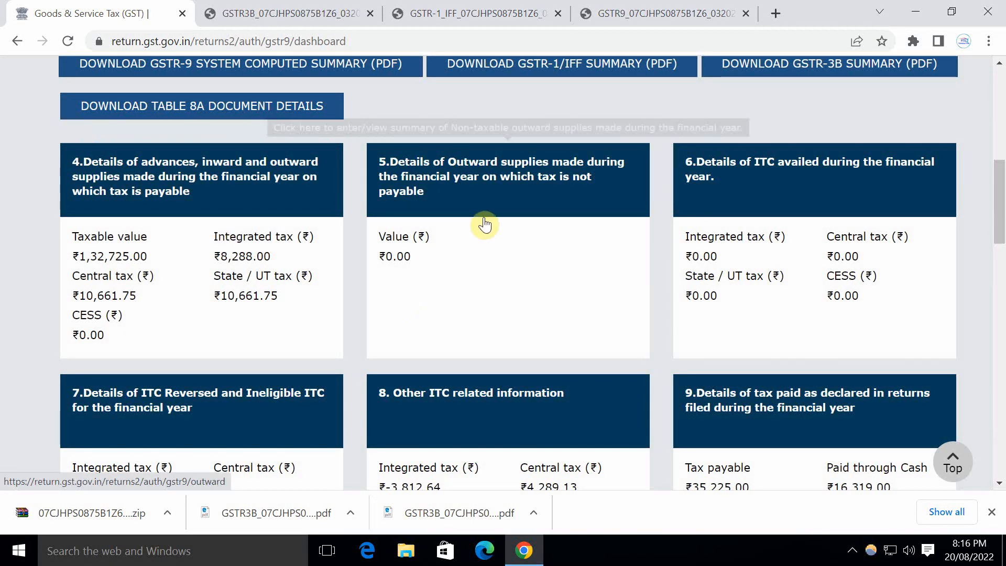
{"action": "left_click", "coordinate": [791, 203]}
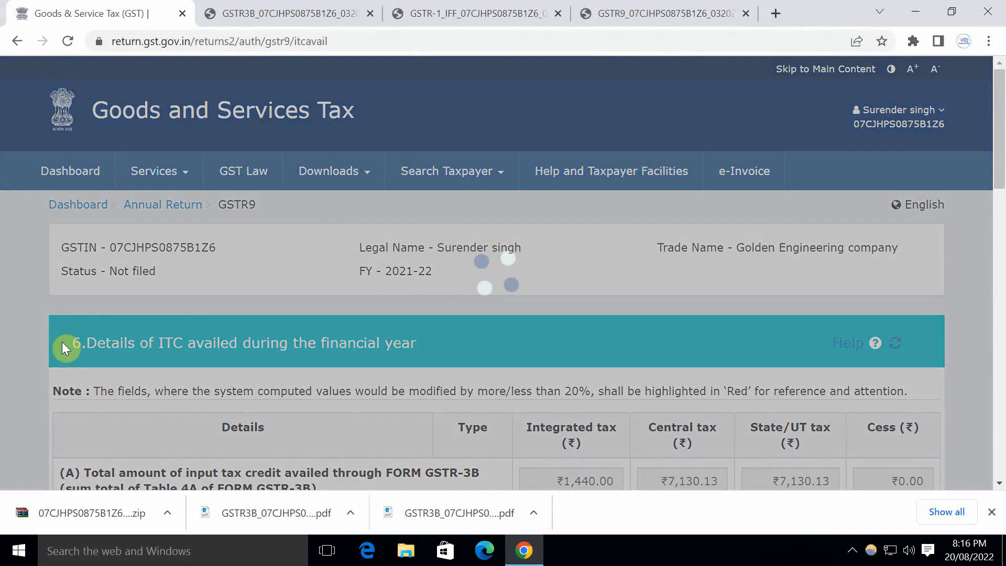
{"action": "left_click_drag", "start_coordinate": [62, 341], "coordinate": [369, 329]}
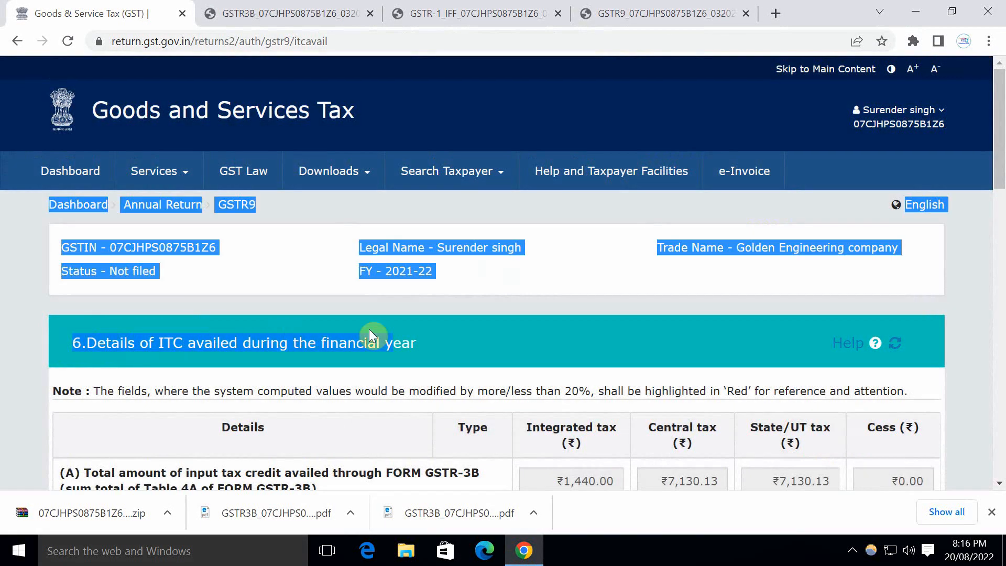
{"action": "left_click", "coordinate": [469, 338]}
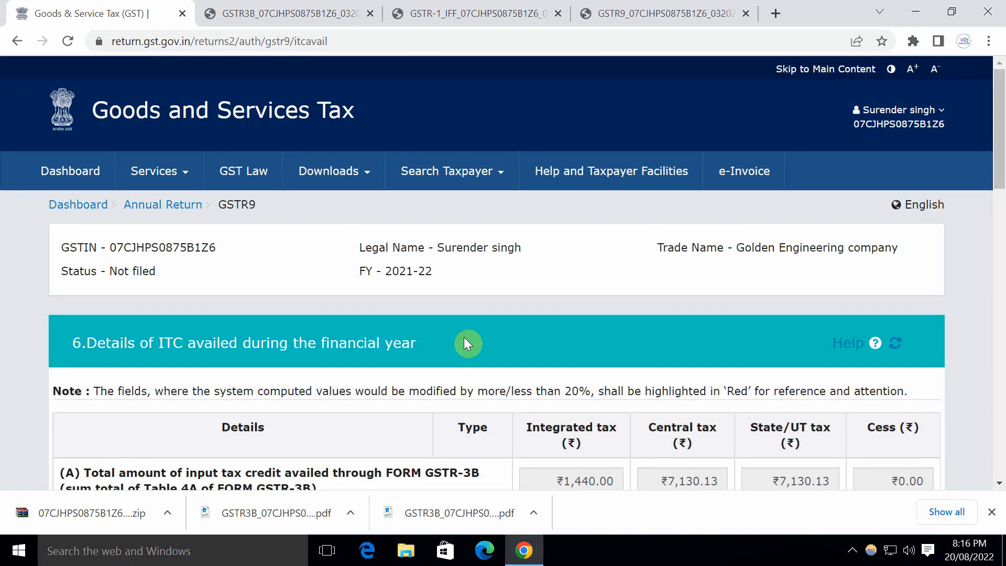
{"action": "scroll", "coordinate": [259, 352], "scroll_direction": "down", "scroll_amount": 5}
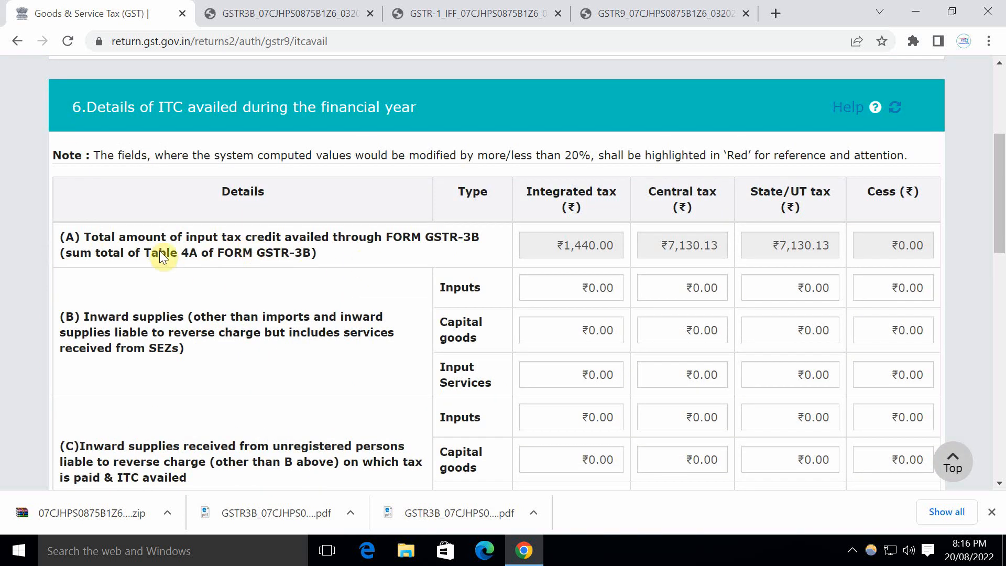
{"action": "left_click_drag", "start_coordinate": [96, 252], "coordinate": [356, 249]}
{"action": "left_click", "coordinate": [486, 250]}
{"action": "left_click_drag", "start_coordinate": [543, 246], "coordinate": [864, 252]}
{"action": "left_click", "coordinate": [715, 254]}
Step: Review Table 6 below row A, focusing on row B for inward supplies other than imports and reverse charge supplies
{"action": "scroll", "coordinate": [513, 280], "scroll_direction": "down", "scroll_amount": 3}
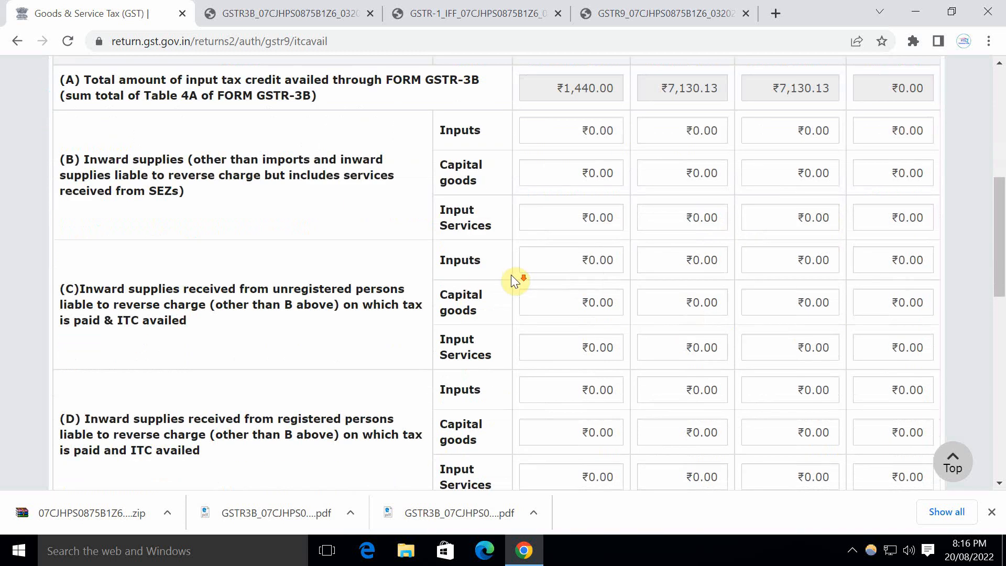
{"action": "scroll", "coordinate": [511, 275], "scroll_direction": "up", "scroll_amount": 3}
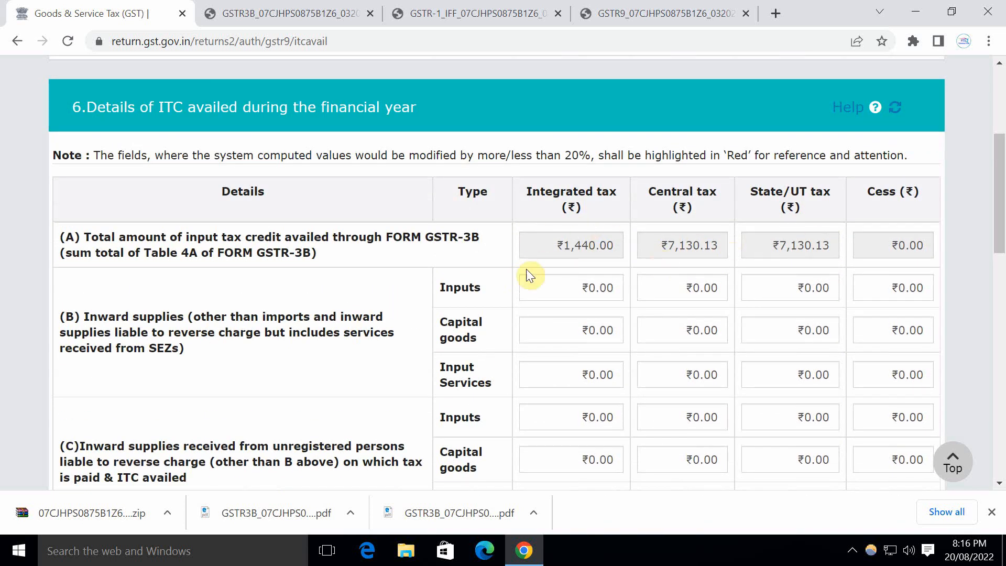
{"action": "scroll", "coordinate": [545, 291], "scroll_direction": "down", "scroll_amount": 9}
{"action": "scroll", "coordinate": [522, 288], "scroll_direction": "up", "scroll_amount": 7}
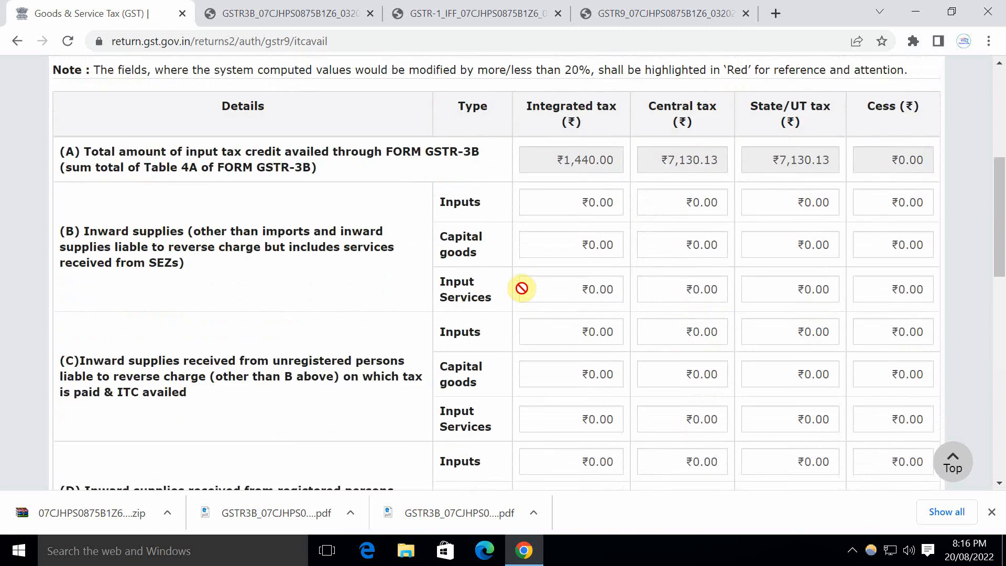
{"action": "scroll", "coordinate": [522, 288], "scroll_direction": "up", "scroll_amount": 2}
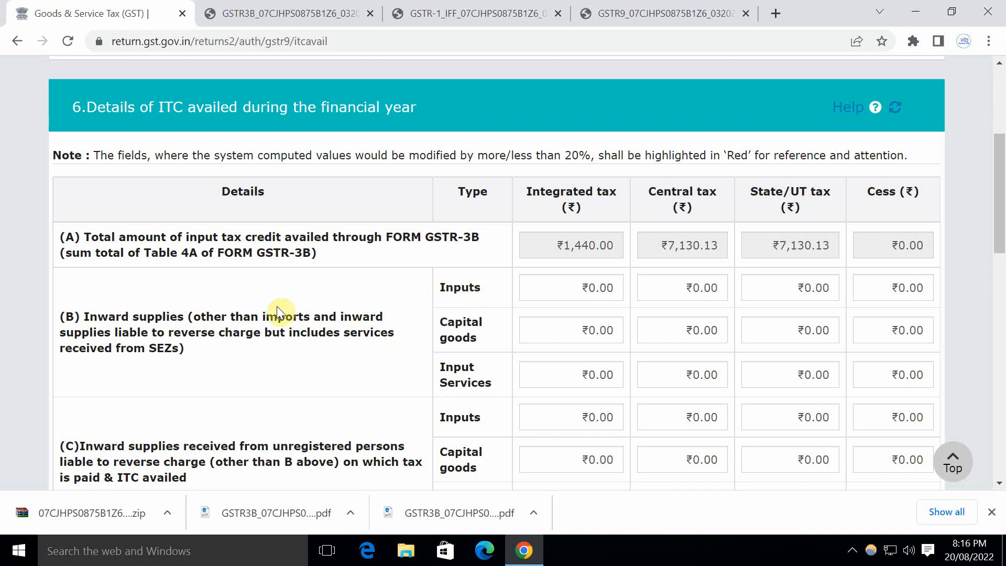
{"action": "left_click_drag", "start_coordinate": [78, 317], "coordinate": [181, 329]}
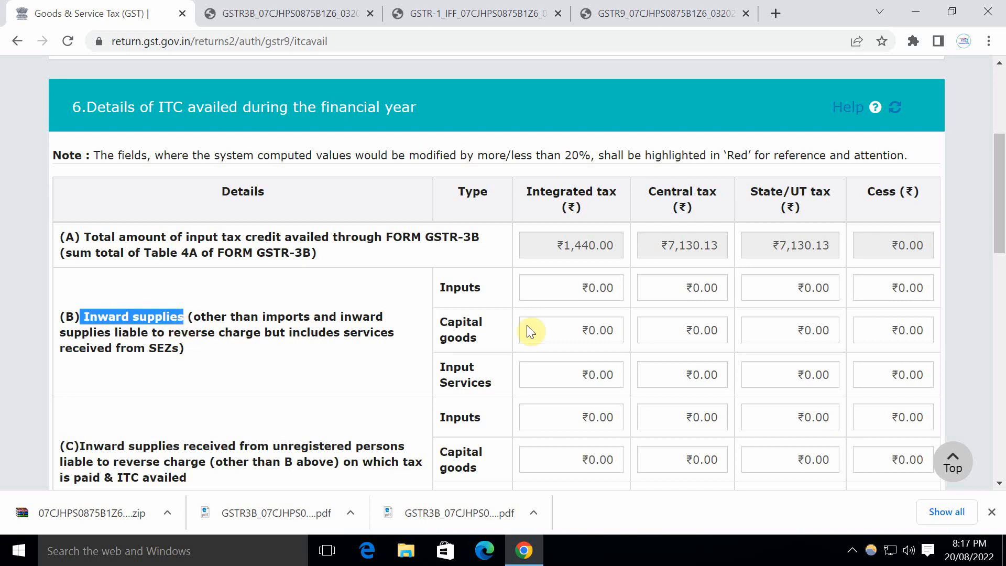
{"action": "left_click", "coordinate": [365, 293]}
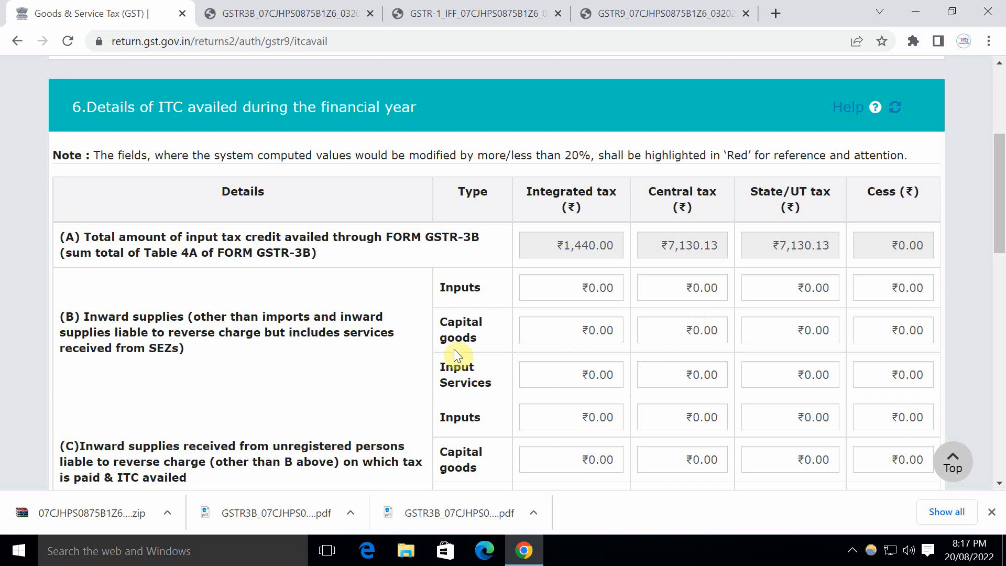
Step: Enter the row B Inputs credit in Table 6 as 1440 integrated tax, 7130.13 central tax and 7130.13 State/UT tax
{"action": "left_click", "coordinate": [574, 283]}
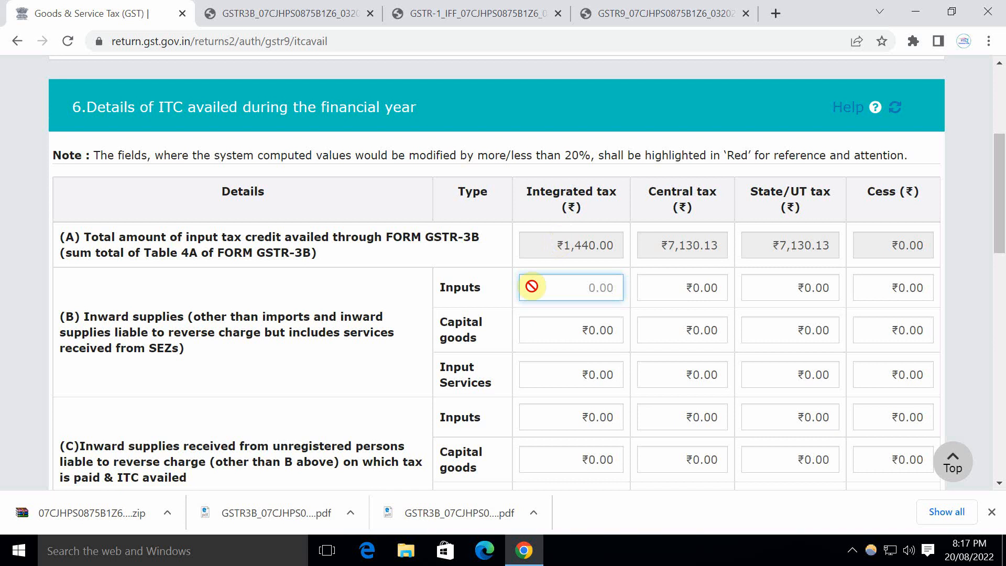
{"action": "type", "text": "1440"}
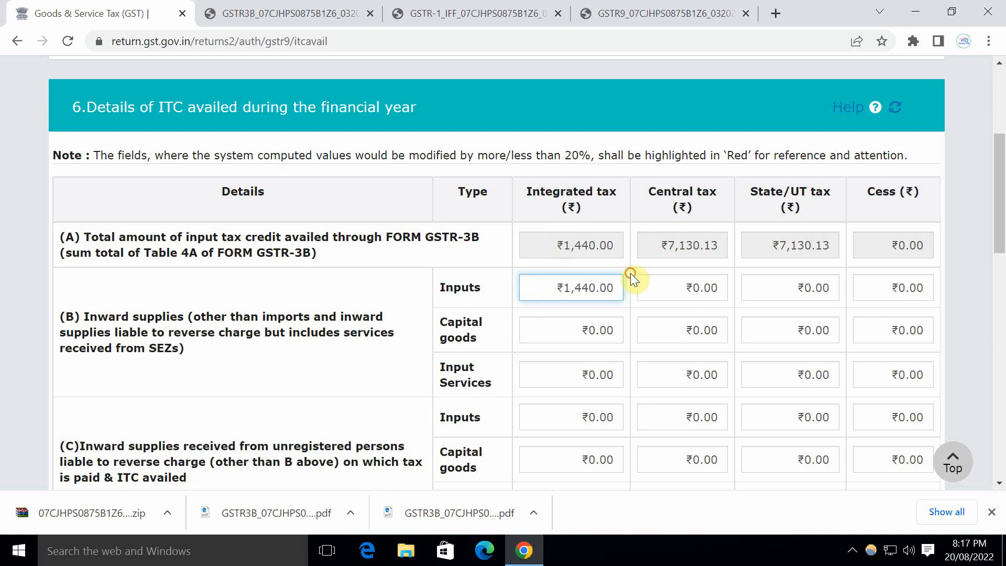
{"action": "left_click", "coordinate": [659, 287]}
{"action": "type", "text": "7130.13"}
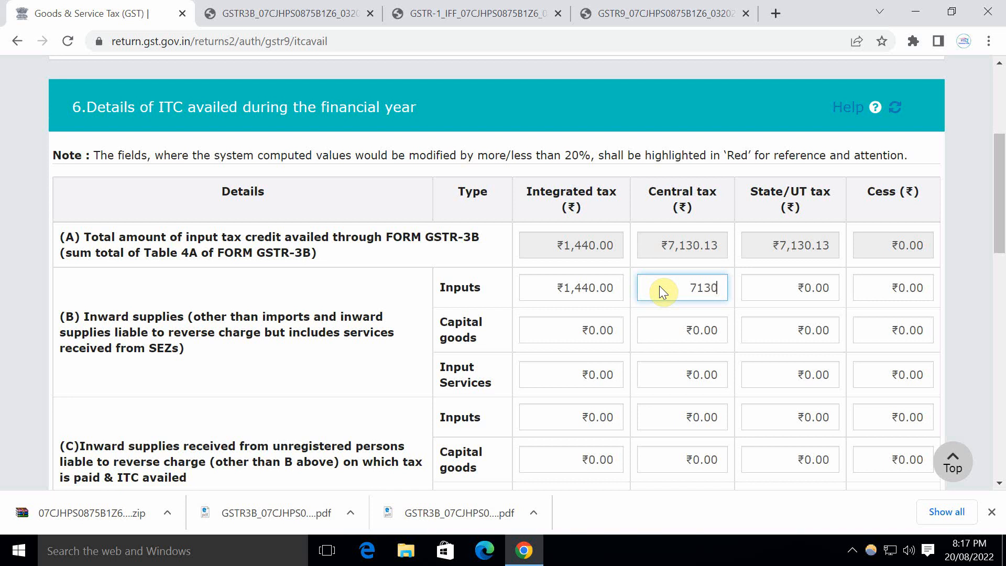
{"action": "left_click", "coordinate": [791, 284]}
{"action": "type", "text": "7130.13"}
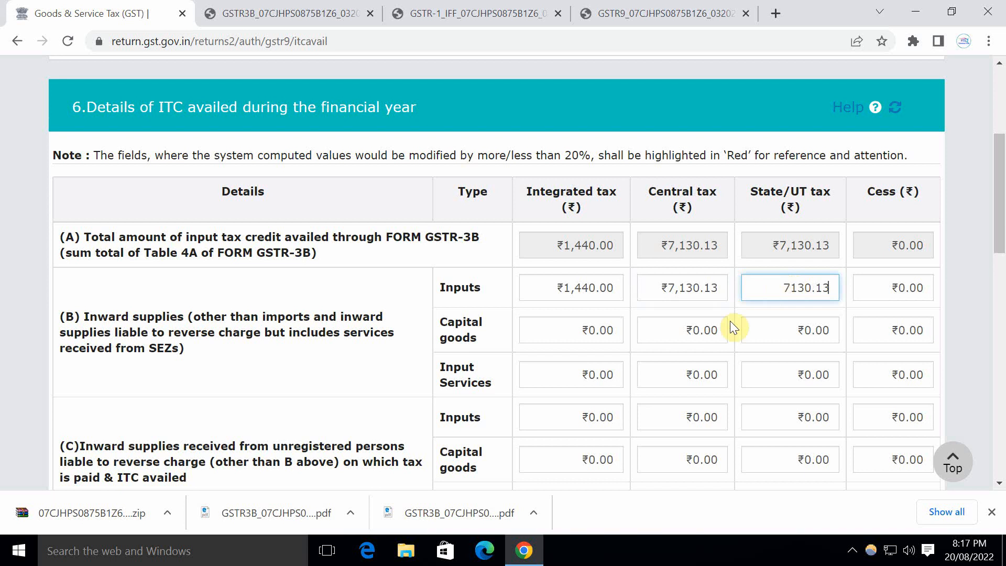
{"action": "left_click", "coordinate": [739, 312]}
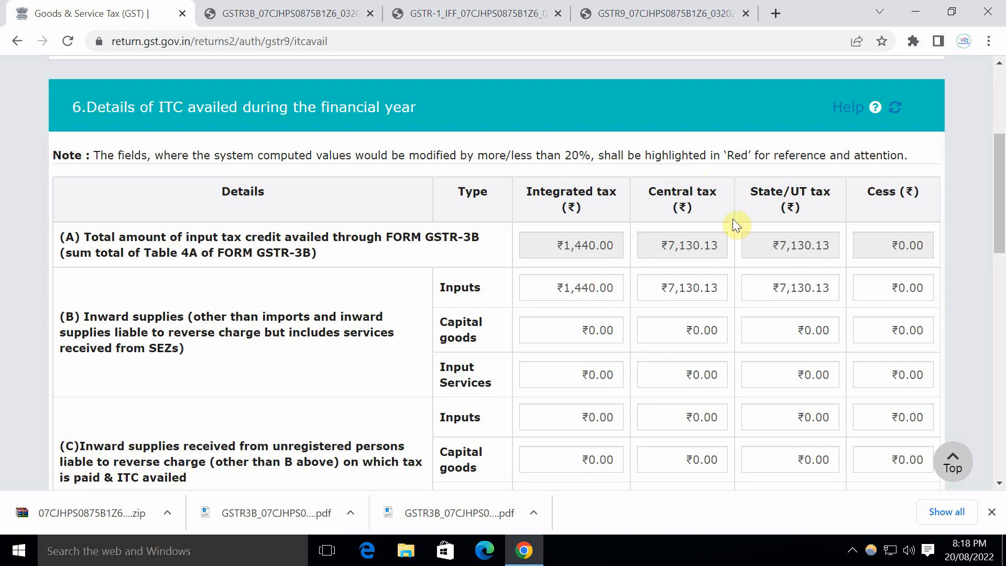
Step: Check the difference in row J and the total ITC availed in row O of Table 6
{"action": "scroll", "coordinate": [503, 296], "scroll_direction": "down", "scroll_amount": 12}
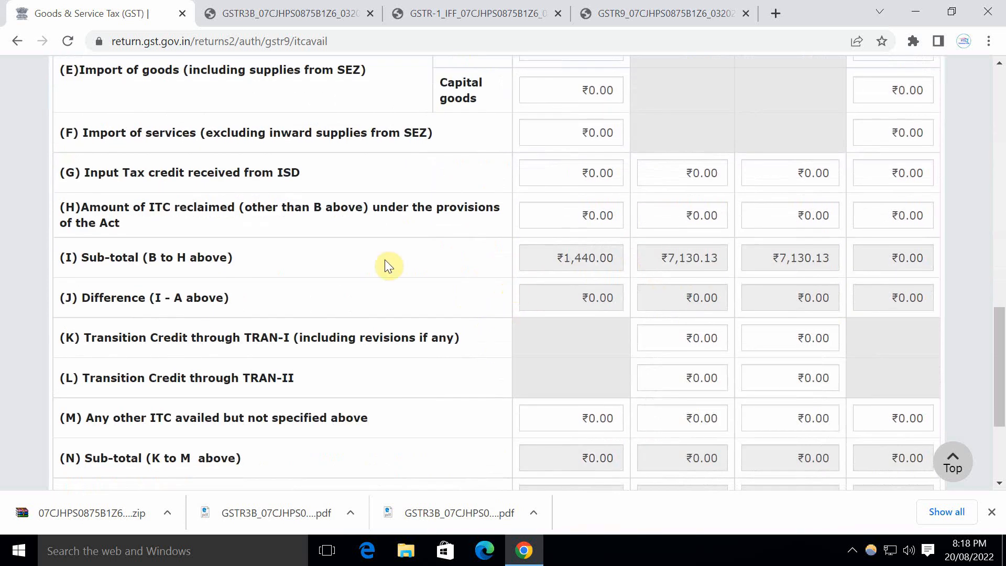
{"action": "double_click", "coordinate": [566, 298]}
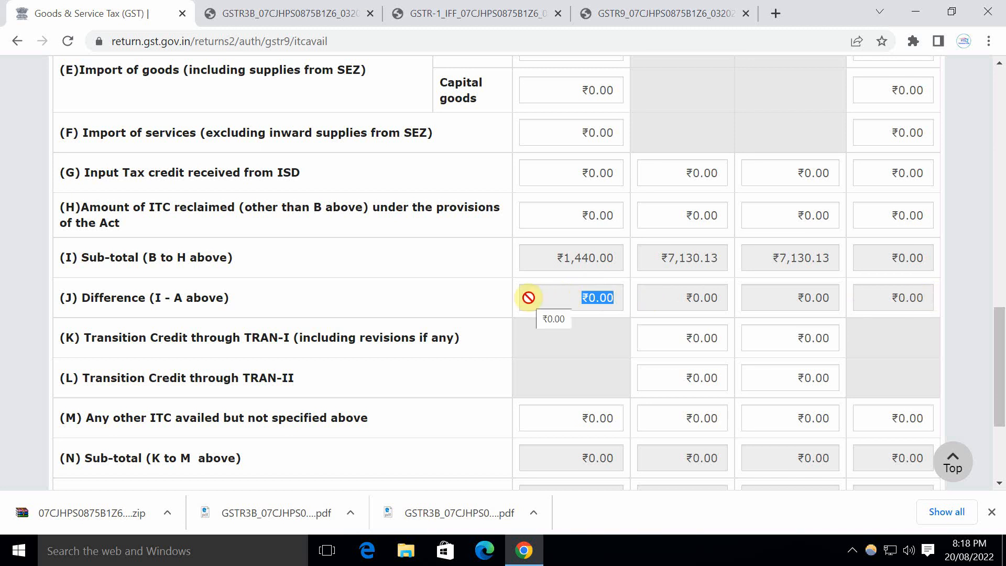
{"action": "scroll", "coordinate": [526, 296], "scroll_direction": "down", "scroll_amount": 4}
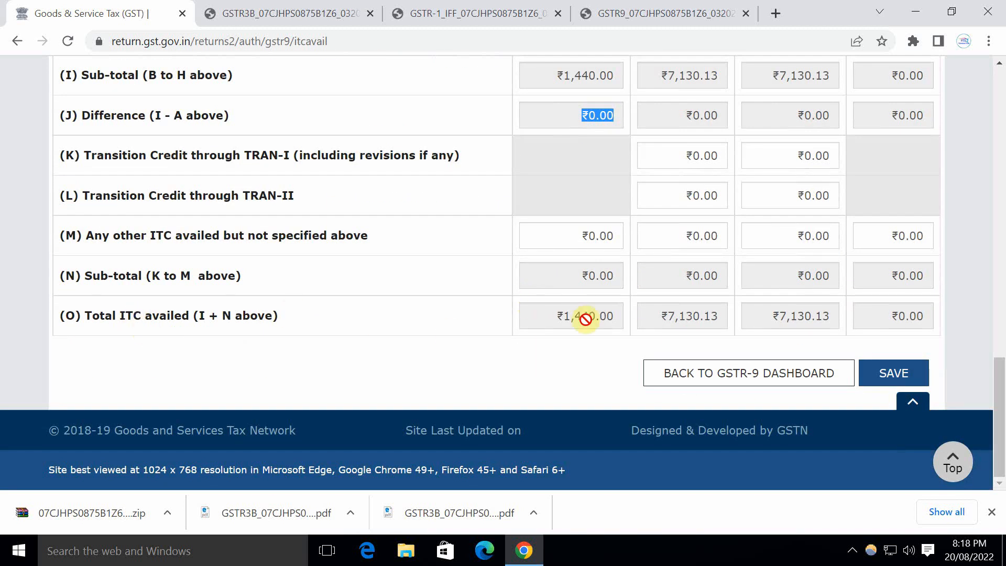
{"action": "double_click", "coordinate": [555, 315]}
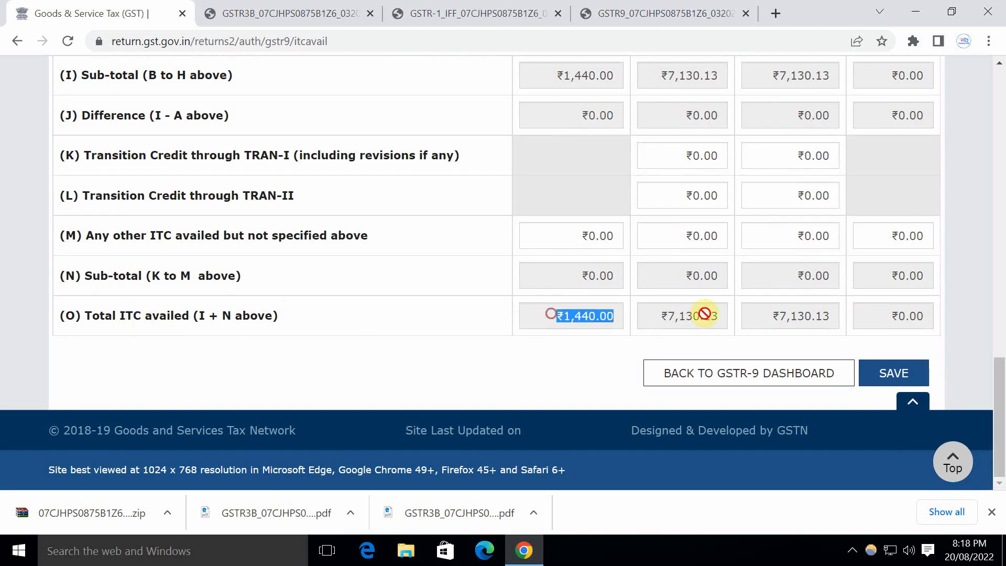
Step: Save the completed Table 6 details and return to the GSTR-9 dashboard
{"action": "left_click", "coordinate": [917, 374]}
{"action": "left_click", "coordinate": [516, 304]}
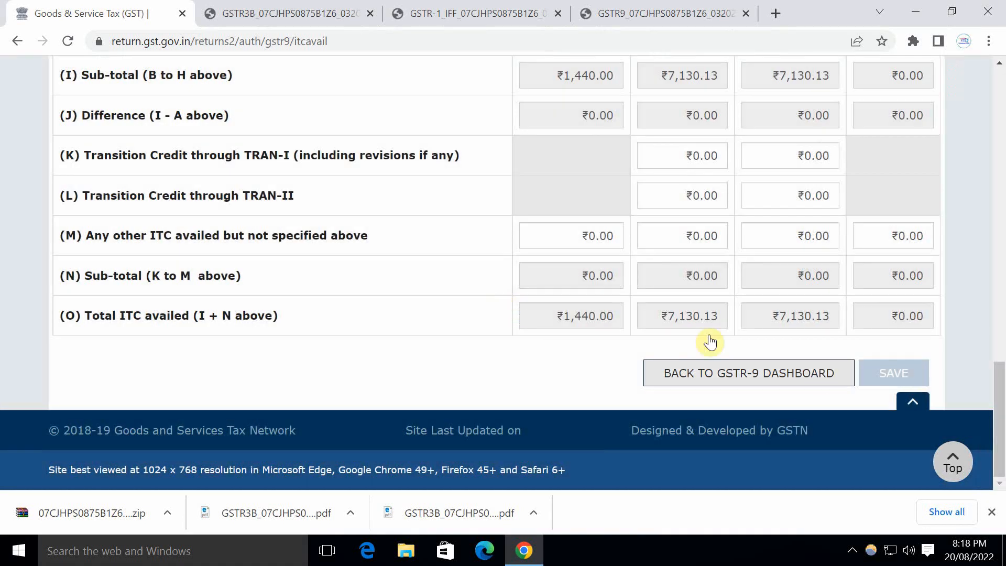
{"action": "left_click", "coordinate": [797, 378]}
Step: Reopen Table 6 from the dashboard and review its saved rows from A down to total ITC availed in row O
{"action": "scroll", "coordinate": [560, 367], "scroll_direction": "down", "scroll_amount": 10}
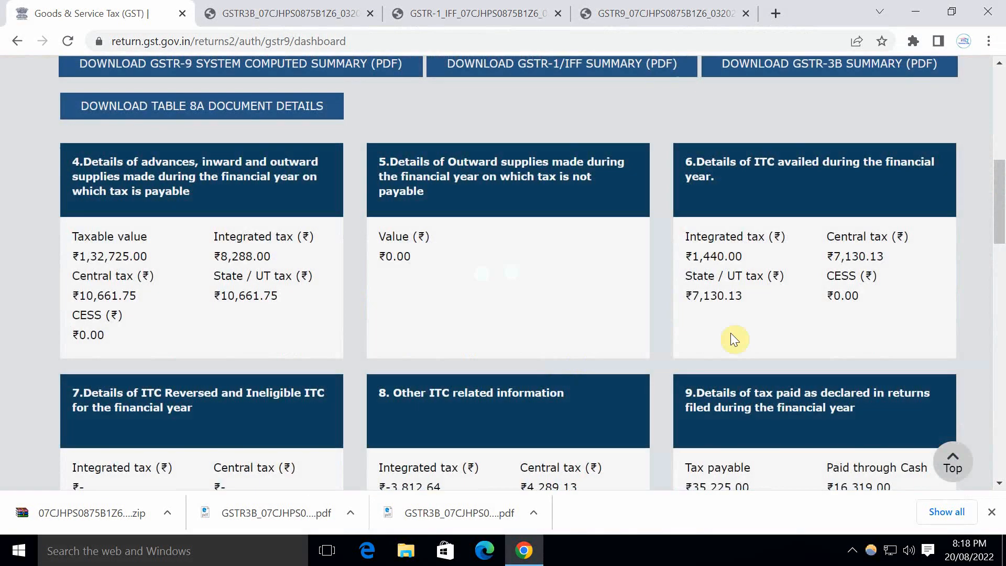
{"action": "left_click", "coordinate": [764, 262]}
{"action": "scroll", "coordinate": [247, 356], "scroll_direction": "down", "scroll_amount": 5}
{"action": "scroll", "coordinate": [185, 347], "scroll_direction": "down", "scroll_amount": 3}
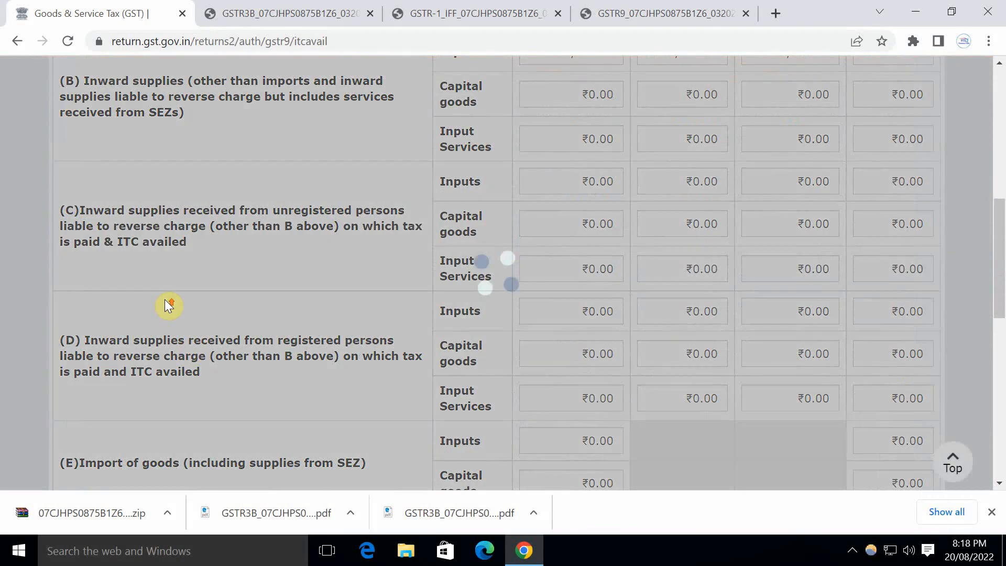
{"action": "scroll", "coordinate": [164, 299], "scroll_direction": "up", "scroll_amount": 3}
{"action": "scroll", "coordinate": [173, 301], "scroll_direction": "up", "scroll_amount": 2}
{"action": "scroll", "coordinate": [169, 301], "scroll_direction": "down", "scroll_amount": 3}
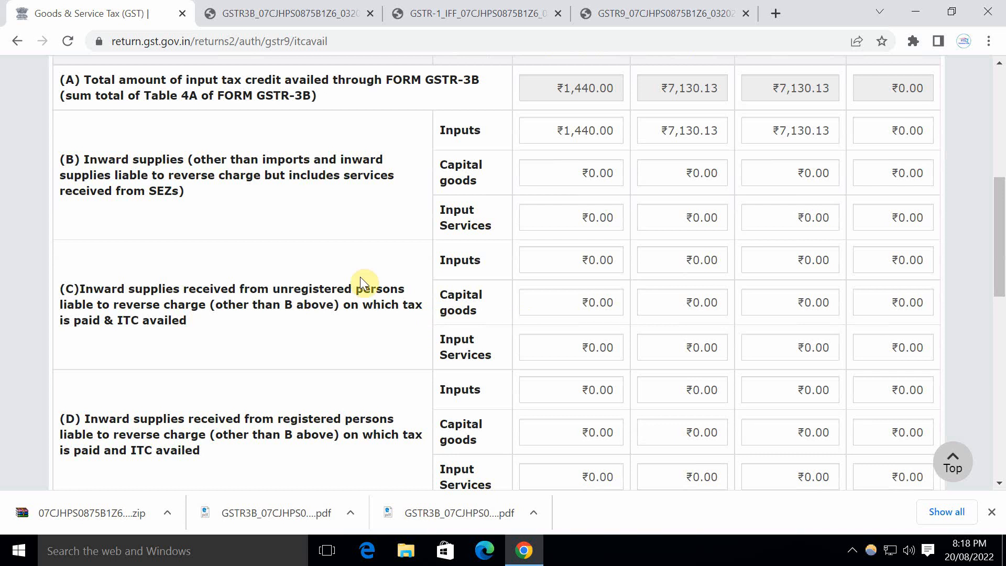
{"action": "scroll", "coordinate": [360, 276], "scroll_direction": "down", "scroll_amount": 2}
{"action": "scroll", "coordinate": [411, 344], "scroll_direction": "down", "scroll_amount": 3}
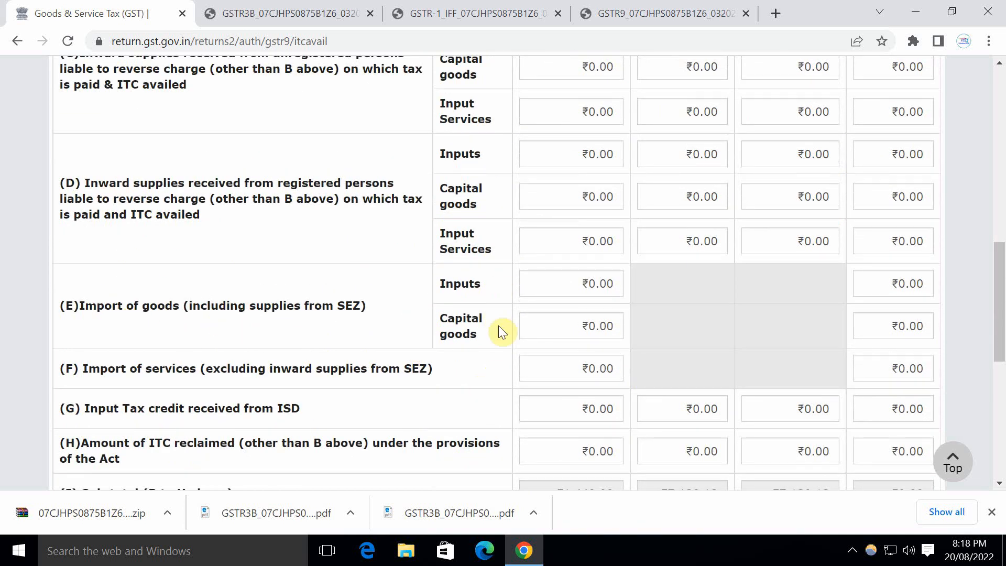
{"action": "scroll", "coordinate": [507, 338], "scroll_direction": "down", "scroll_amount": 3}
{"action": "scroll", "coordinate": [658, 442], "scroll_direction": "down", "scroll_amount": 4}
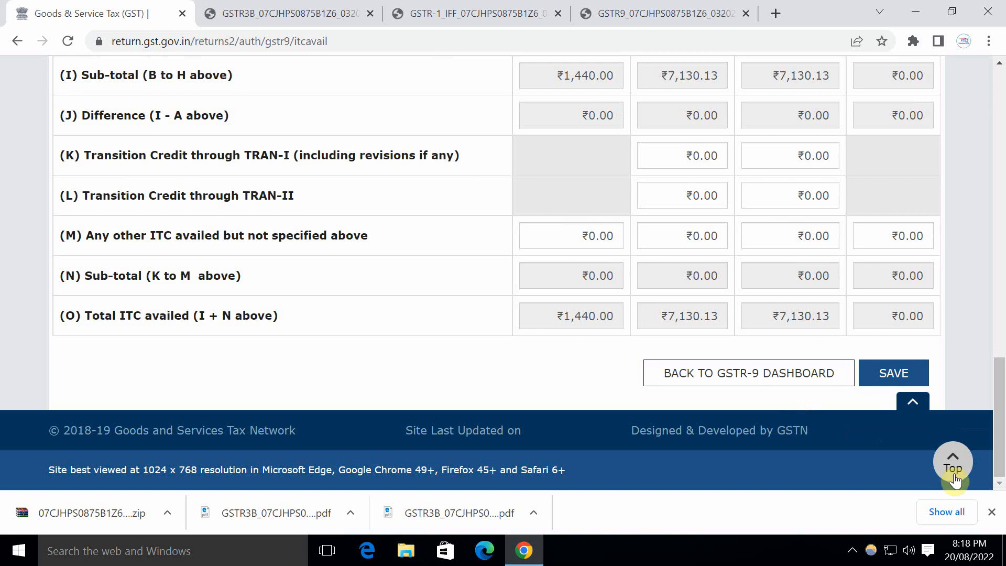
Step: Dismiss the browser's downloads bar, save Table 6 again and go back to the GSTR-9 dashboard
{"action": "left_click", "coordinate": [991, 512]}
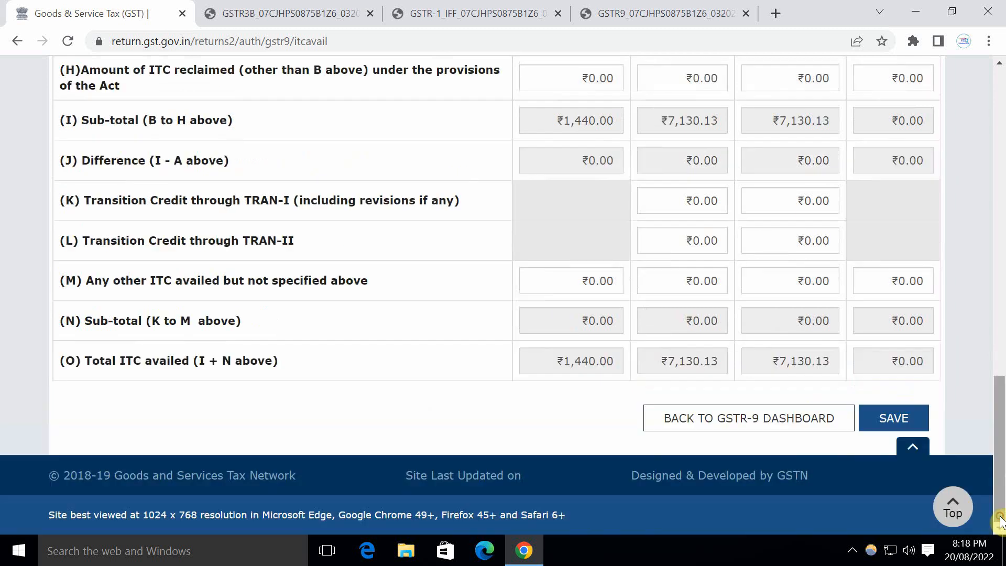
{"action": "left_click", "coordinate": [906, 426]}
{"action": "left_click", "coordinate": [491, 297]}
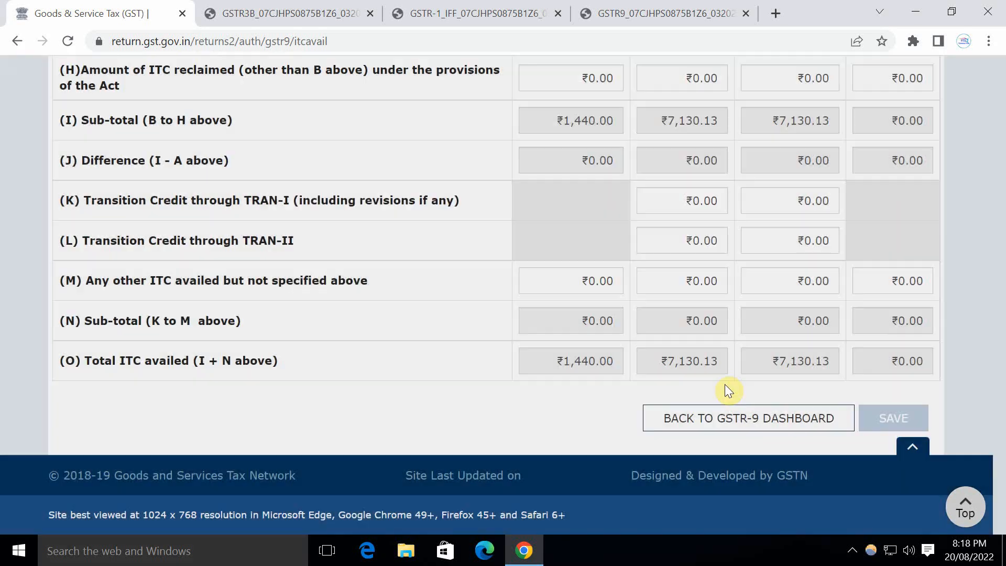
{"action": "left_click", "coordinate": [701, 416]}
Step: Look over the dashboard's table summaries and open Table 7 on ITC reversed and ineligible ITC for the financial year
{"action": "scroll", "coordinate": [369, 348], "scroll_direction": "down", "scroll_amount": 6}
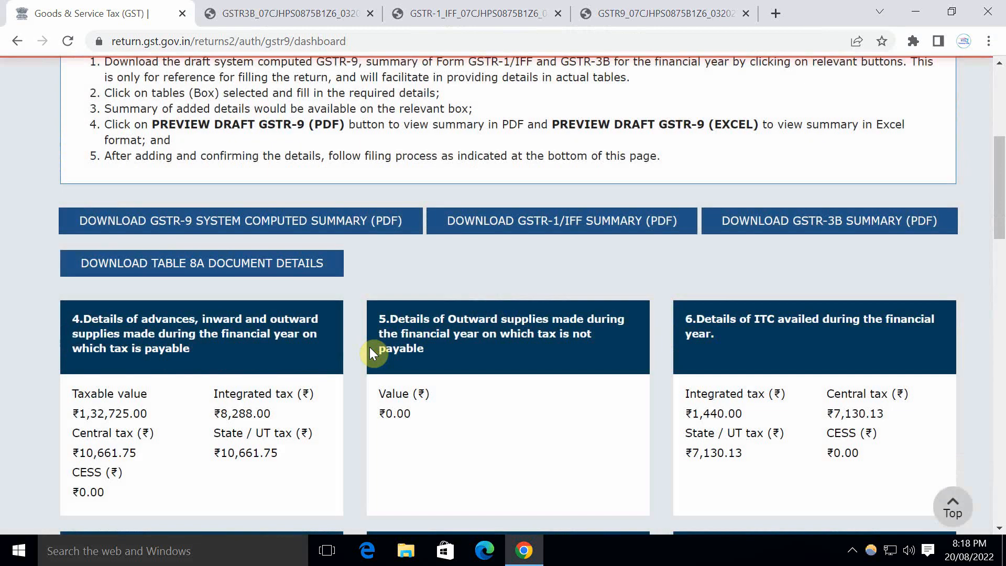
{"action": "scroll", "coordinate": [369, 346], "scroll_direction": "down", "scroll_amount": 3}
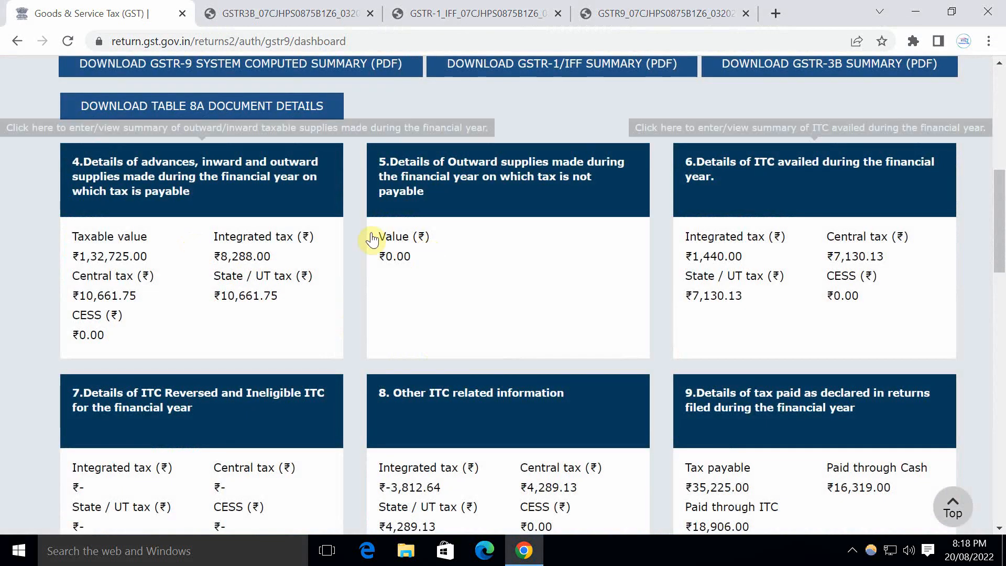
{"action": "scroll", "coordinate": [241, 298], "scroll_direction": "down", "scroll_amount": 4}
{"action": "scroll", "coordinate": [241, 299], "scroll_direction": "up", "scroll_amount": 4}
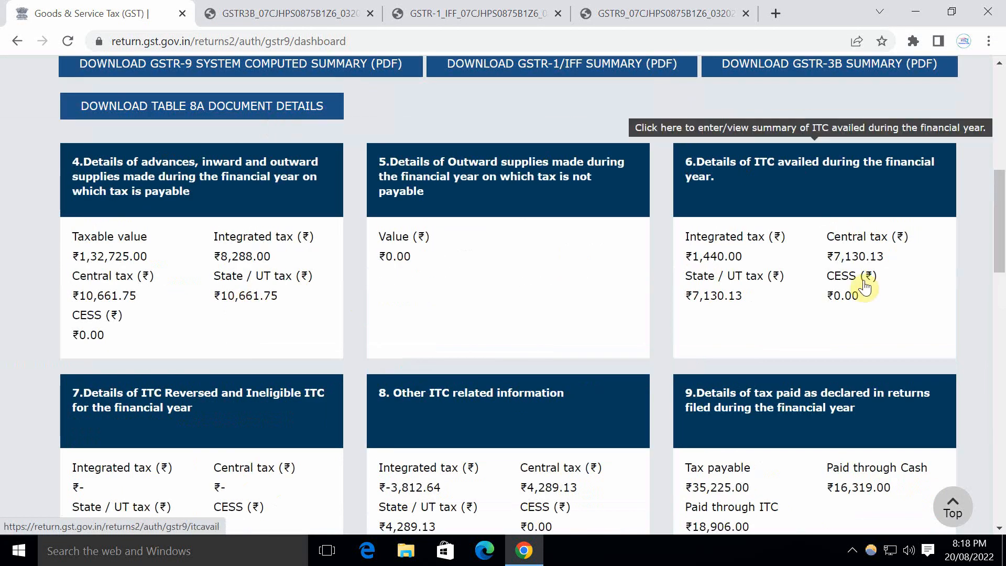
{"action": "scroll", "coordinate": [267, 308], "scroll_direction": "down", "scroll_amount": 5}
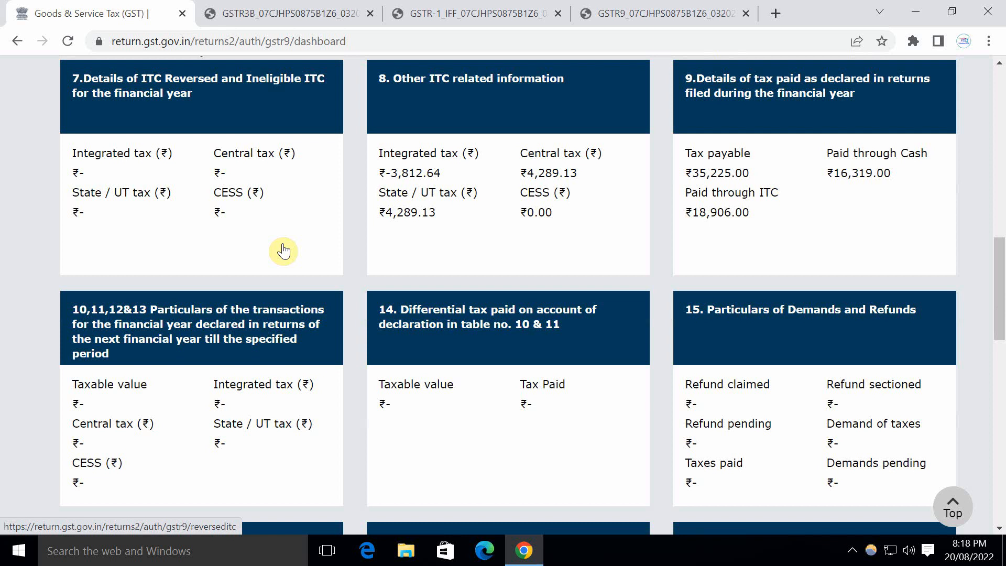
{"action": "left_click", "coordinate": [280, 249]}
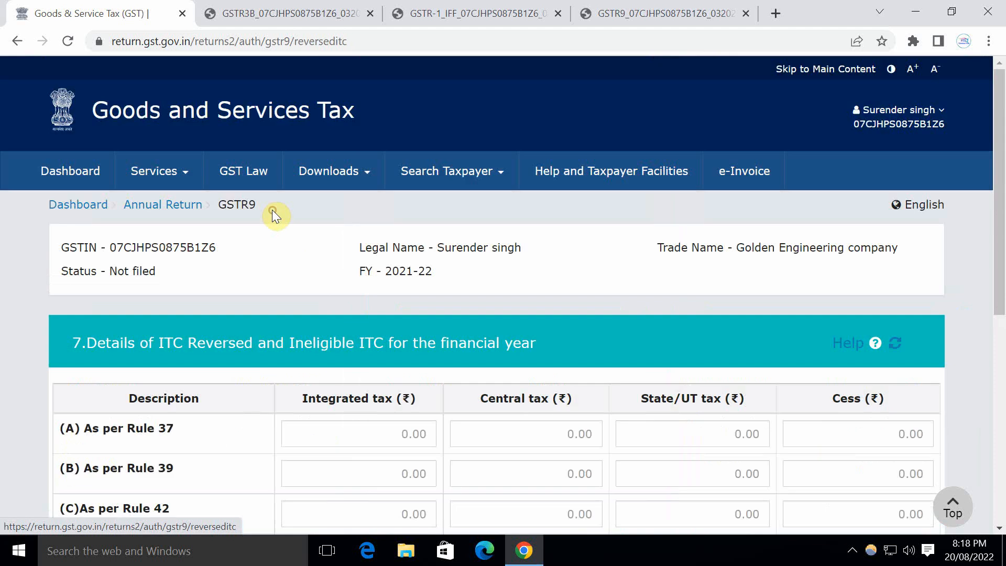
Step: Review the Table 7 rows from Rule 37 reversals through other reversals (H1) to net ITC available for utilization
{"action": "scroll", "coordinate": [255, 304], "scroll_direction": "down", "scroll_amount": 7}
{"action": "scroll", "coordinate": [269, 331], "scroll_direction": "up", "scroll_amount": 6}
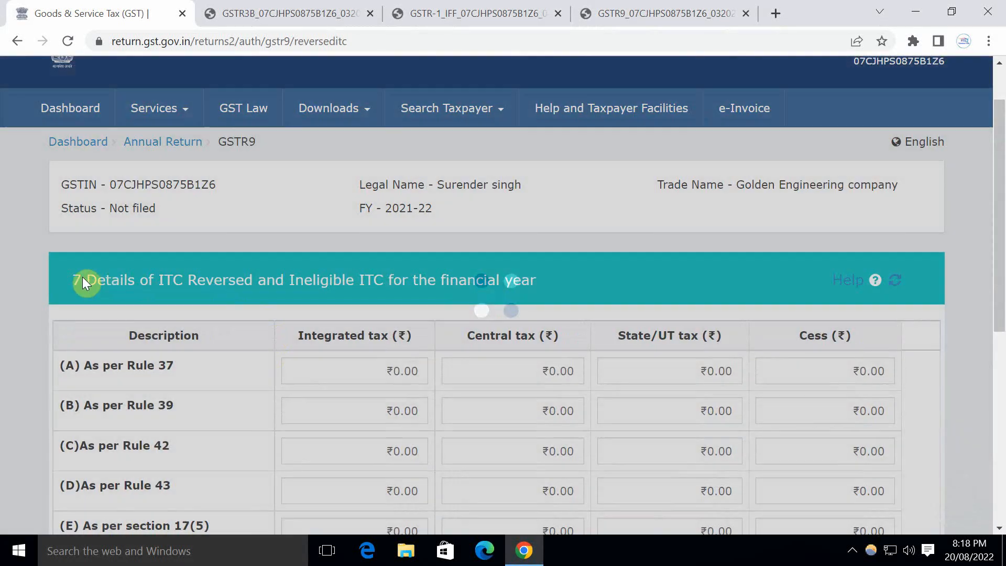
{"action": "left_click_drag", "start_coordinate": [83, 277], "coordinate": [446, 278]}
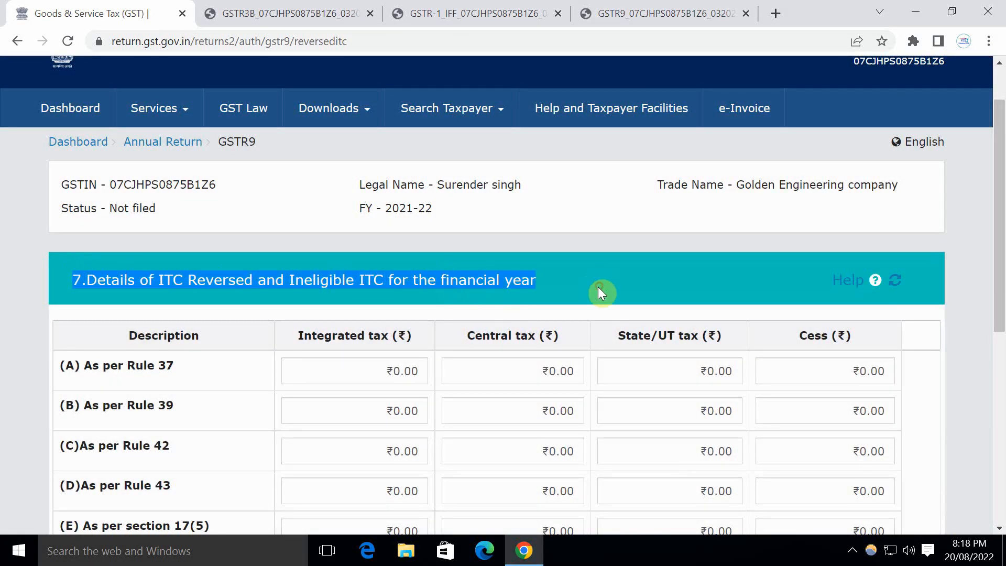
{"action": "scroll", "coordinate": [598, 287], "scroll_direction": "down", "scroll_amount": 3}
{"action": "left_click", "coordinate": [243, 180]}
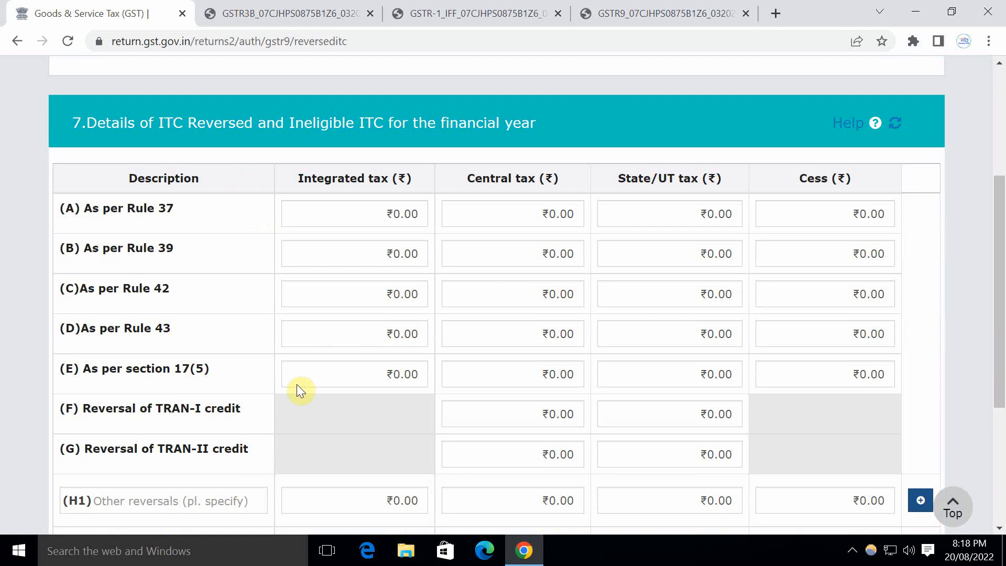
{"action": "scroll", "coordinate": [296, 384], "scroll_direction": "down", "scroll_amount": 5}
{"action": "scroll", "coordinate": [313, 449], "scroll_direction": "up", "scroll_amount": 3}
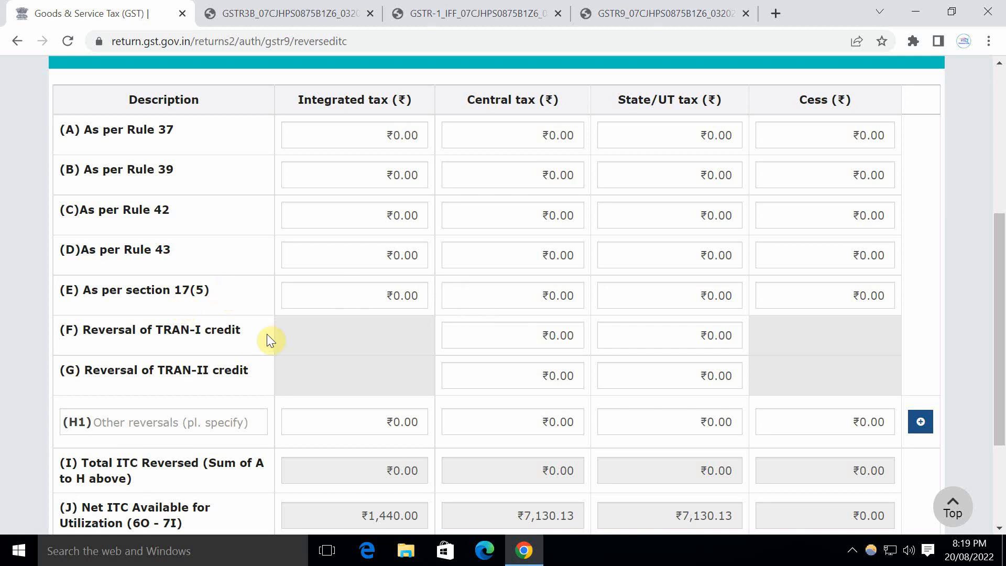
{"action": "scroll", "coordinate": [267, 403], "scroll_direction": "up", "scroll_amount": 4}
{"action": "scroll", "coordinate": [242, 321], "scroll_direction": "down", "scroll_amount": 5}
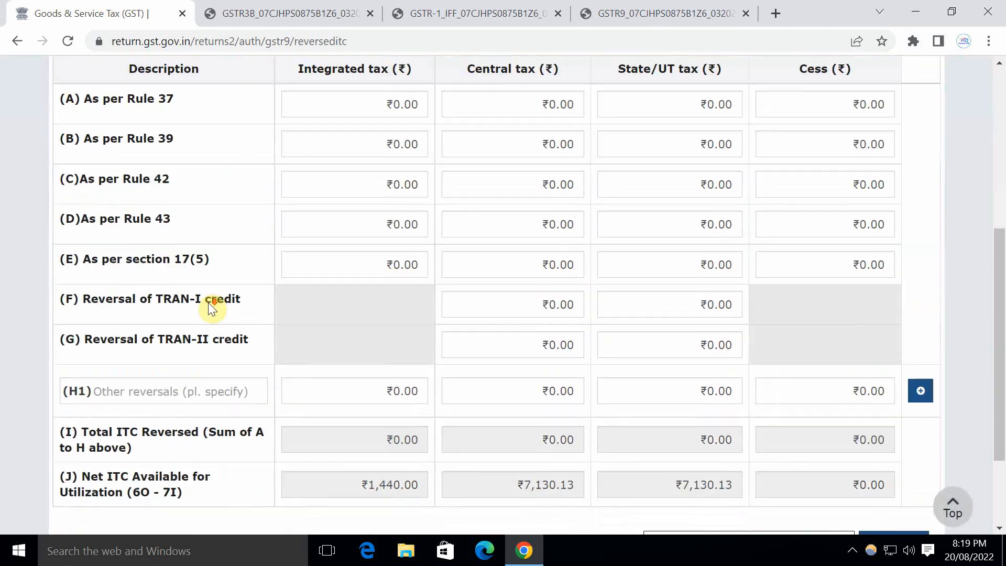
{"action": "scroll", "coordinate": [213, 306], "scroll_direction": "up", "scroll_amount": 2}
{"action": "scroll", "coordinate": [213, 306], "scroll_direction": "up", "scroll_amount": 1}
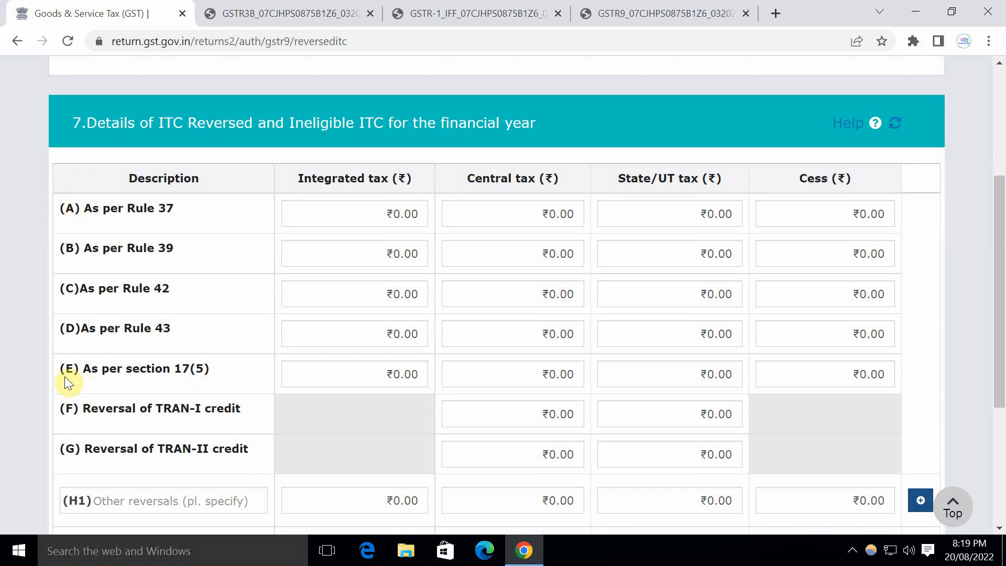
{"action": "scroll", "coordinate": [195, 385], "scroll_direction": "down", "scroll_amount": 3}
{"action": "left_click", "coordinate": [114, 416]}
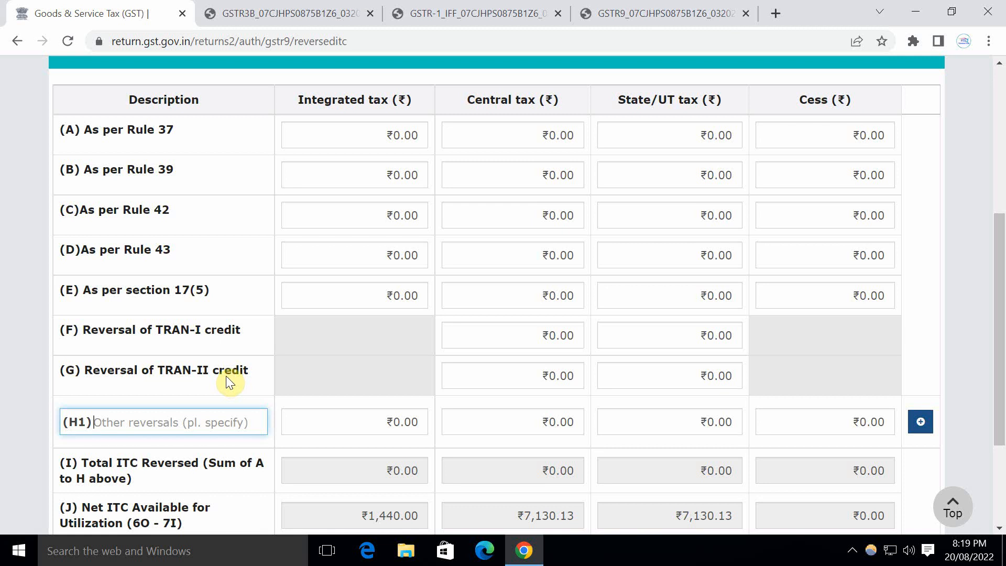
Step: Save Table 7 on reversed and ineligible ITC and return to the GSTR-9 dashboard
{"action": "scroll", "coordinate": [240, 345], "scroll_direction": "down", "scroll_amount": 3}
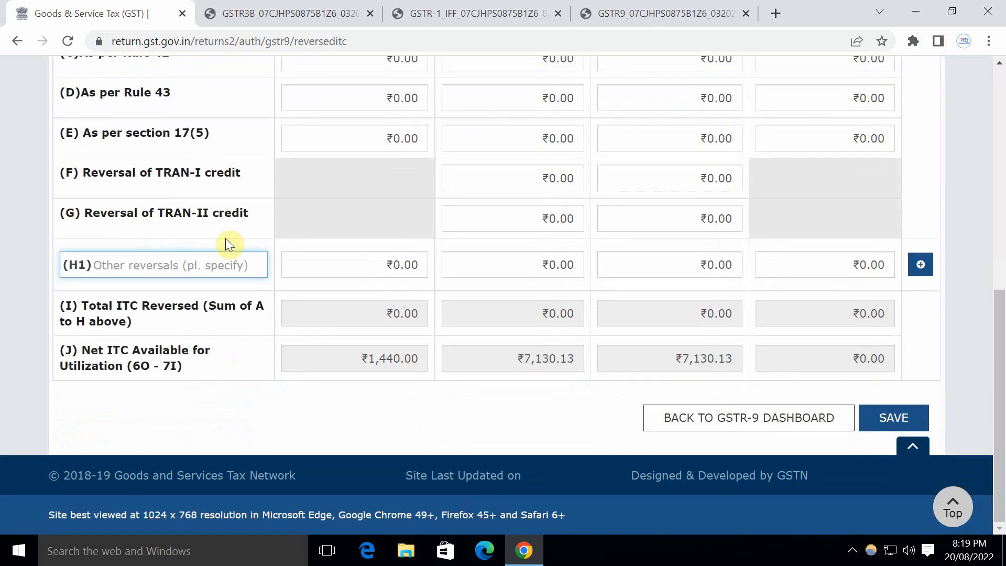
{"action": "left_click", "coordinate": [906, 419]}
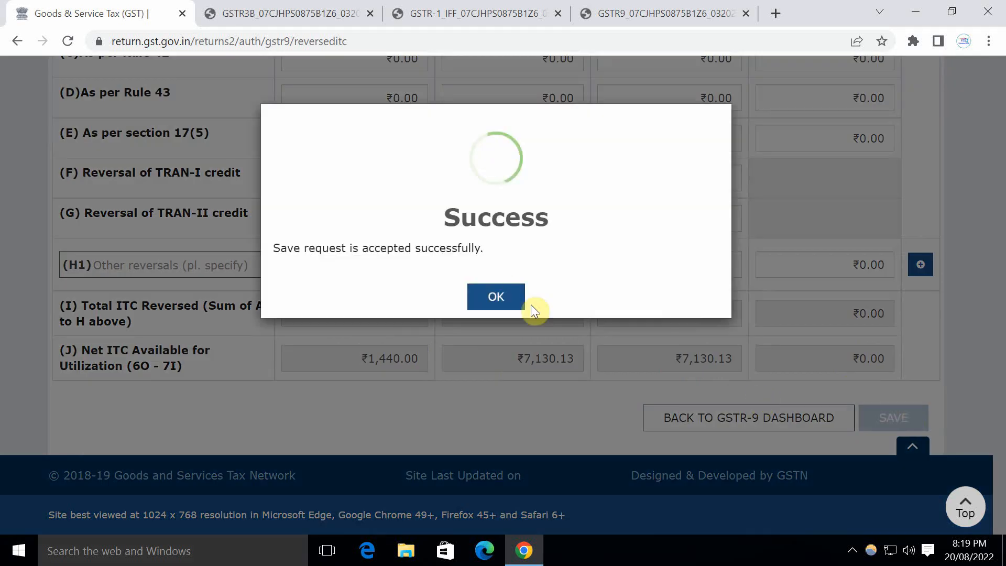
{"action": "left_click", "coordinate": [496, 294]}
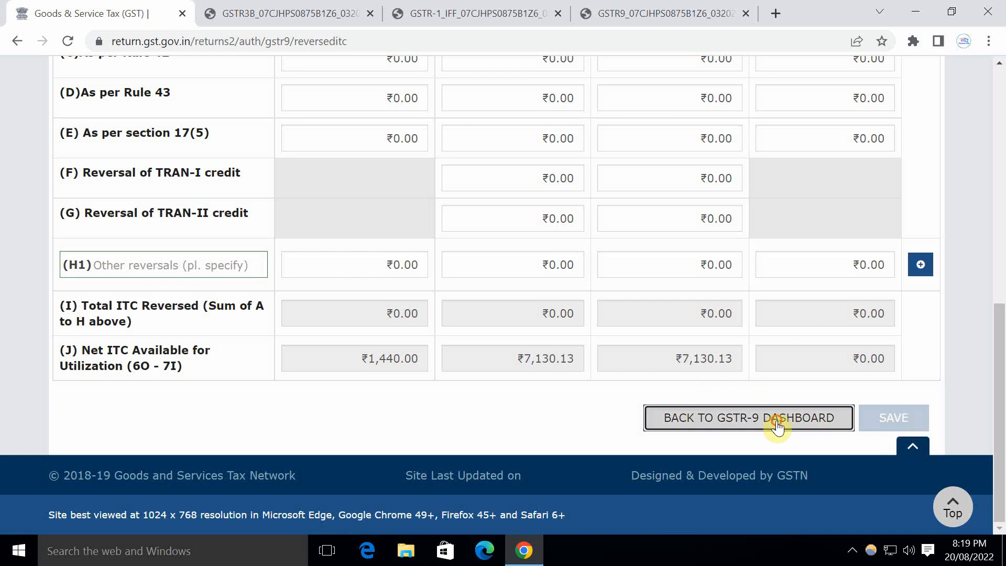
{"action": "left_click", "coordinate": [773, 419]}
Step: Open Table 8 on other ITC related information from the dashboard and bring its rows into view
{"action": "scroll", "coordinate": [378, 343], "scroll_direction": "down", "scroll_amount": 12}
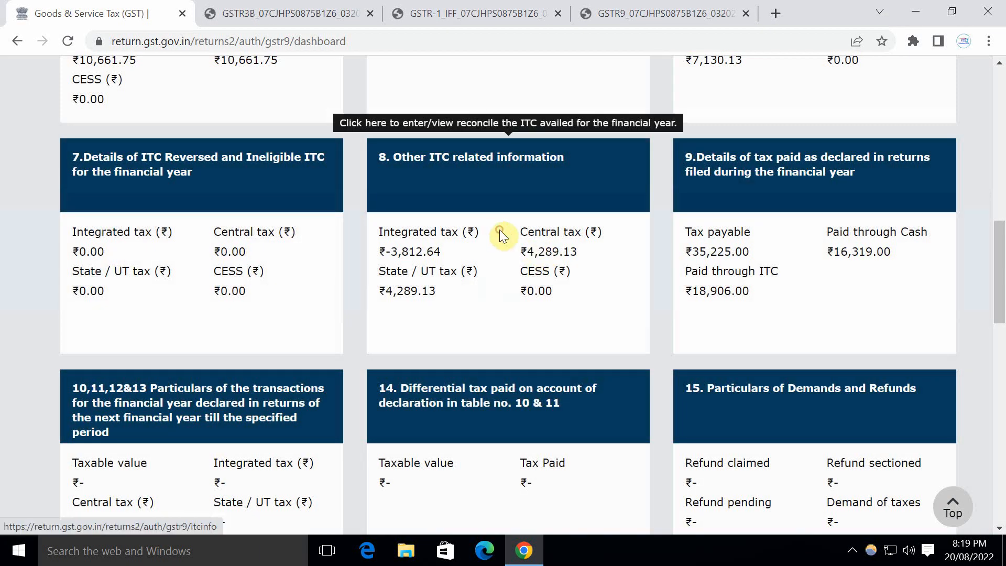
{"action": "left_click", "coordinate": [499, 229]}
{"action": "scroll", "coordinate": [466, 264], "scroll_direction": "down", "scroll_amount": 2}
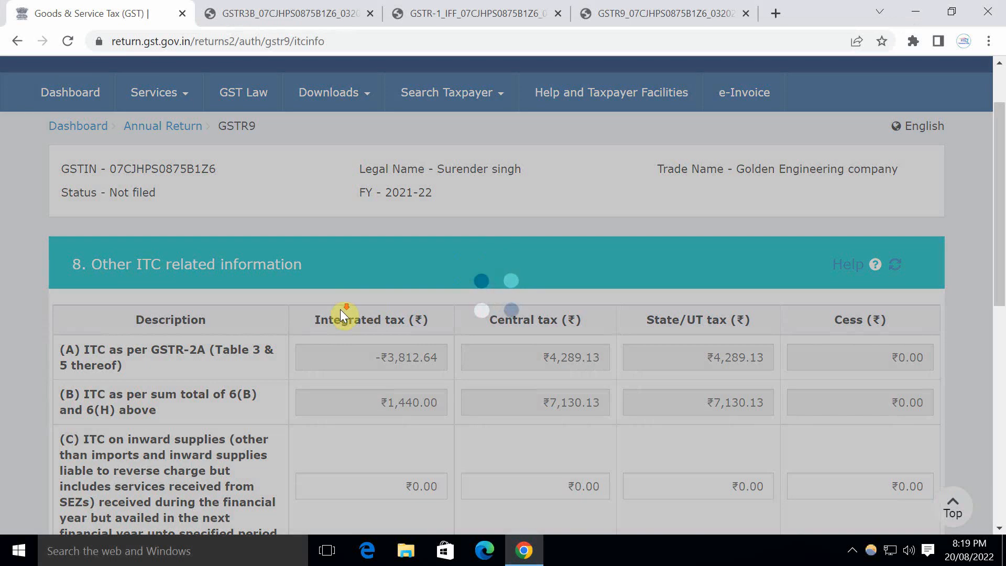
{"action": "scroll", "coordinate": [340, 309], "scroll_direction": "down", "scroll_amount": 2}
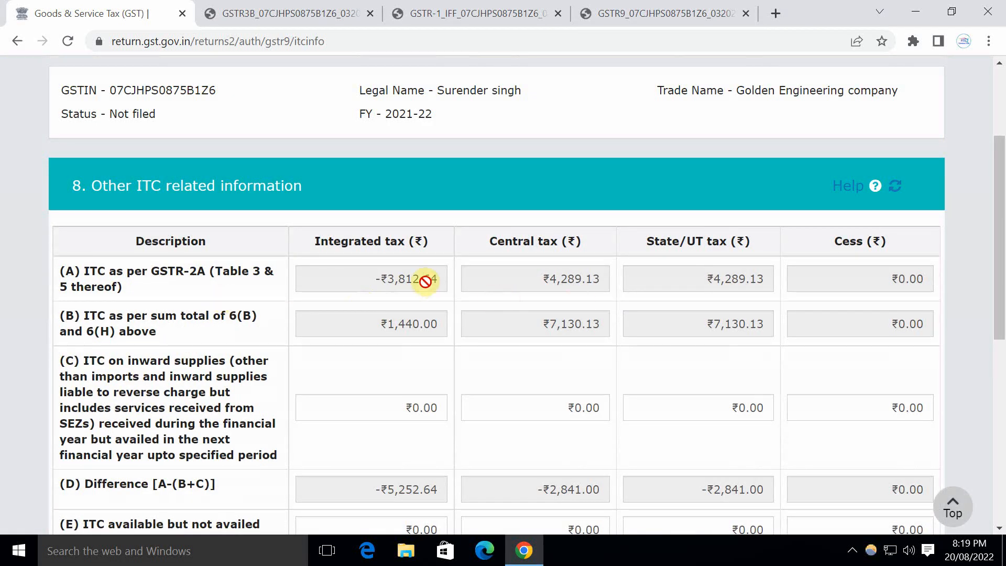
Step: Compare ITC as per GSTR-2A in row A with the 6(B) and 6(H) total in row B for integrated, central and State/UT tax
{"action": "left_click_drag", "start_coordinate": [357, 276], "coordinate": [431, 281]}
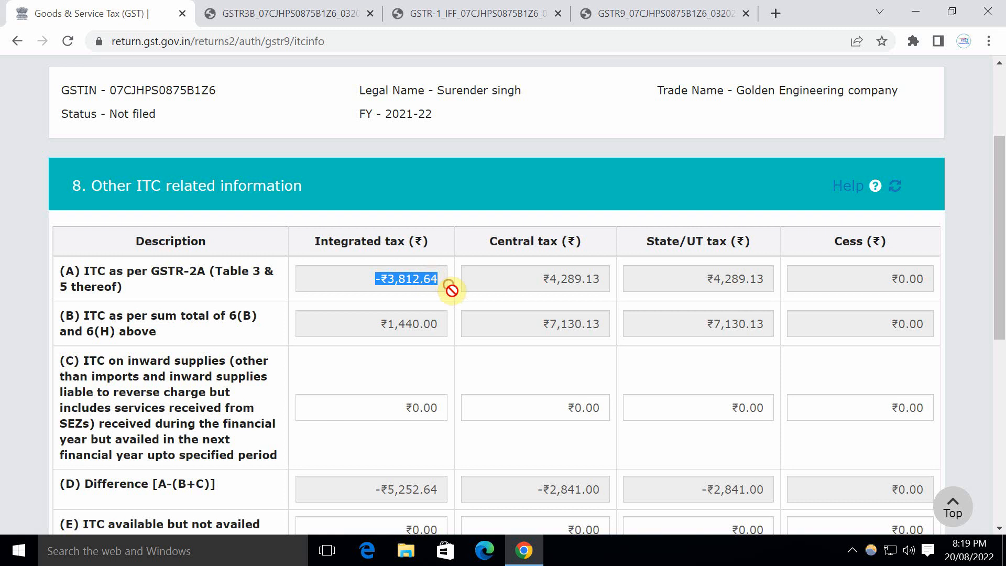
{"action": "left_click", "coordinate": [401, 316]}
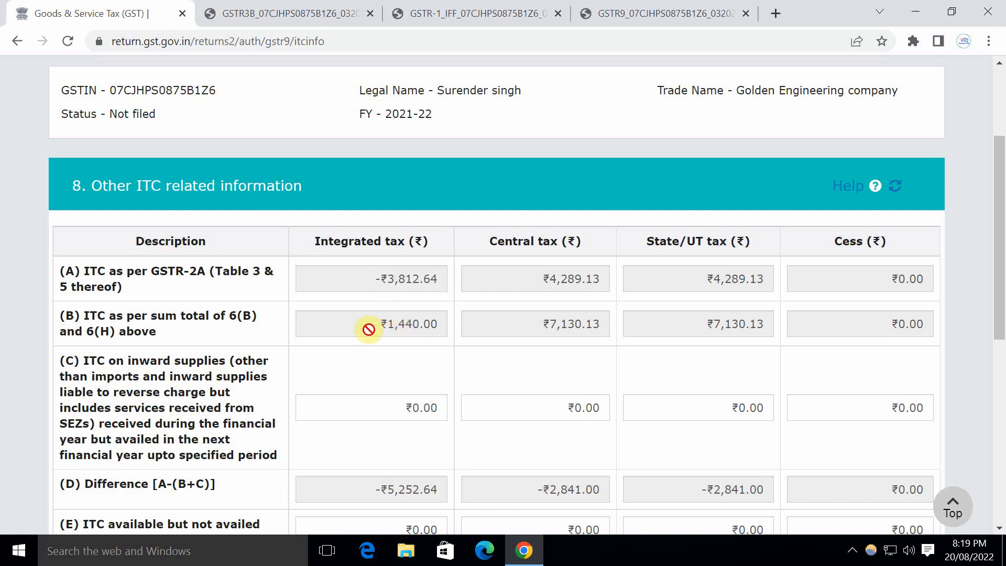
{"action": "left_click_drag", "start_coordinate": [371, 325], "coordinate": [443, 322]}
{"action": "left_click", "coordinate": [451, 322]}
{"action": "left_click_drag", "start_coordinate": [527, 278], "coordinate": [611, 278]}
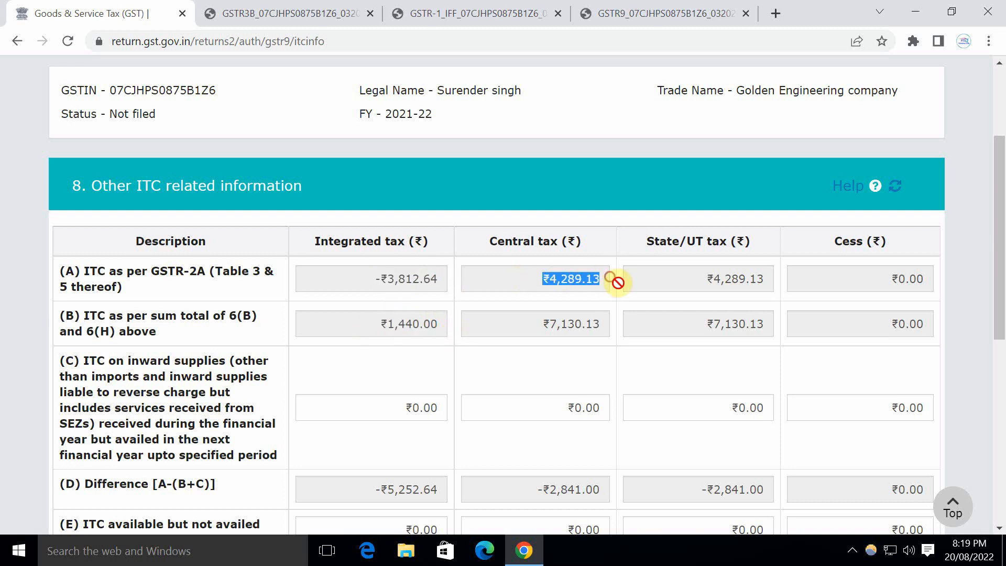
{"action": "left_click_drag", "start_coordinate": [701, 273], "coordinate": [784, 277]}
{"action": "left_click", "coordinate": [569, 368]}
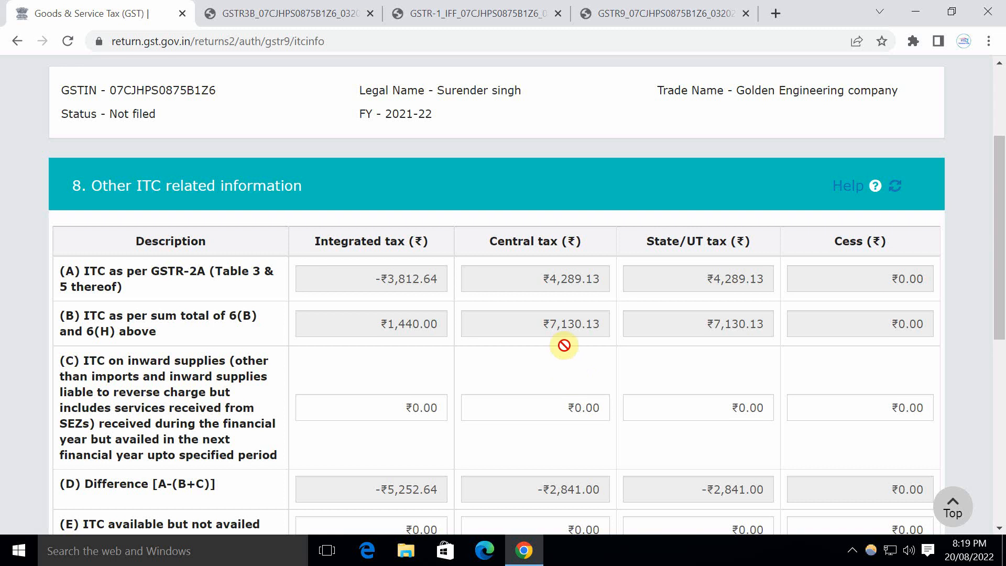
{"action": "left_click_drag", "start_coordinate": [541, 323], "coordinate": [617, 324]}
{"action": "triple_click", "coordinate": [710, 325]}
Step: Examine the row D difference [A-(B+C)] in Table 8 for integrated, central and State/UT tax against rows A and B
{"action": "scroll", "coordinate": [362, 337], "scroll_direction": "down", "scroll_amount": 3}
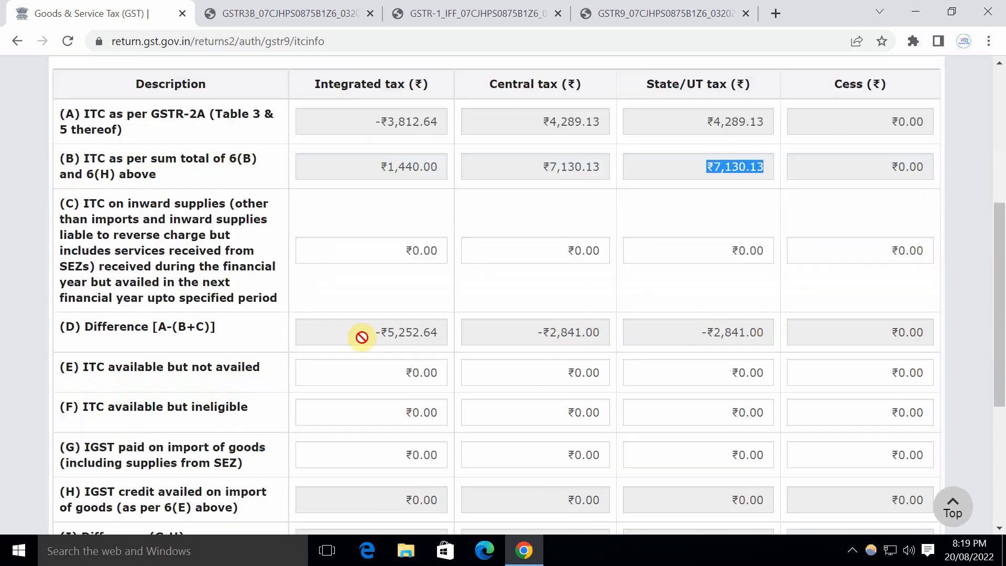
{"action": "scroll", "coordinate": [361, 337], "scroll_direction": "up", "scroll_amount": 3}
{"action": "left_click", "coordinate": [496, 362]}
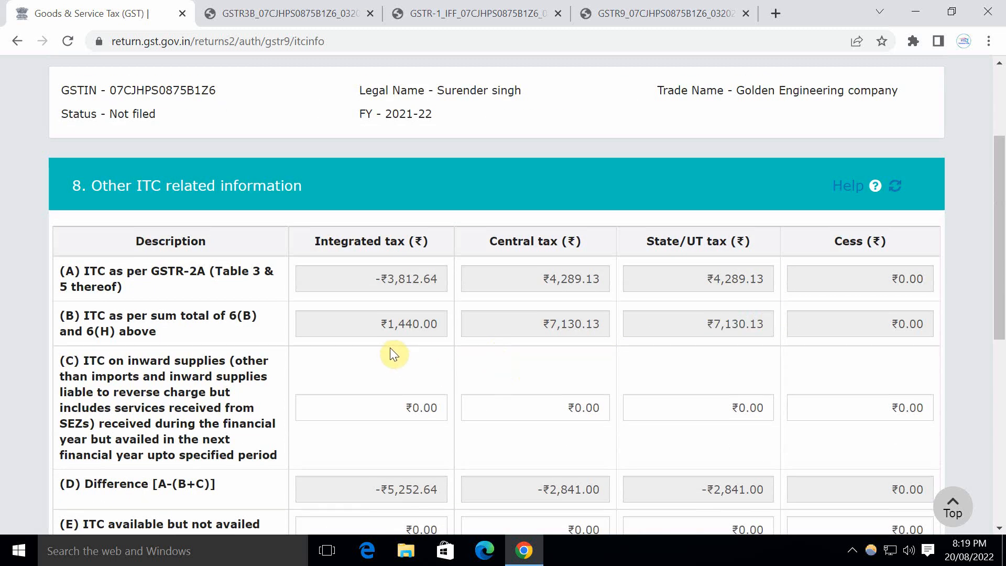
{"action": "scroll", "coordinate": [391, 353], "scroll_direction": "down", "scroll_amount": 3}
{"action": "left_click_drag", "start_coordinate": [371, 332], "coordinate": [456, 338]}
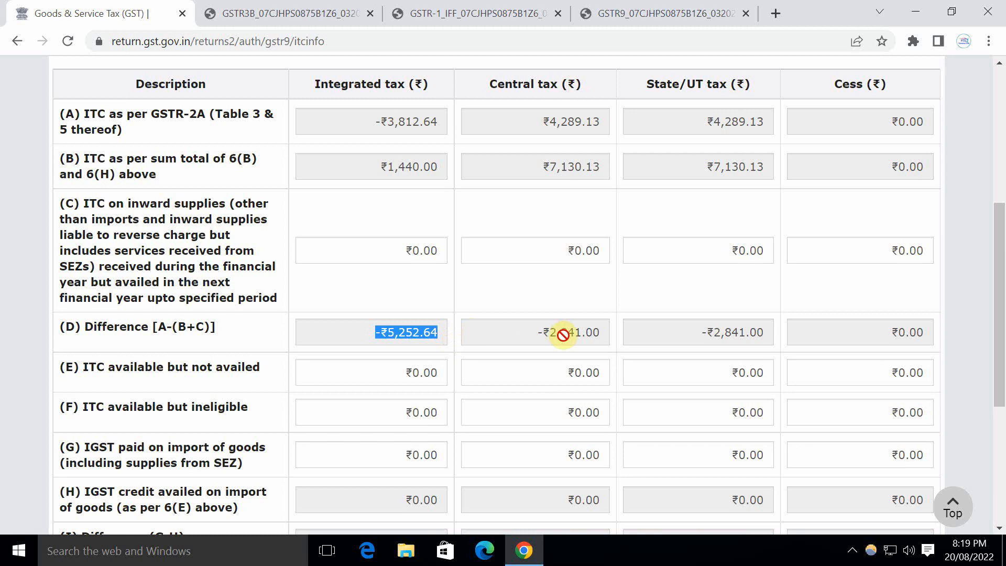
{"action": "left_click_drag", "start_coordinate": [675, 332], "coordinate": [758, 332]}
{"action": "left_click_drag", "start_coordinate": [539, 332], "coordinate": [640, 330]}
{"action": "left_click", "coordinate": [552, 294]}
{"action": "scroll", "coordinate": [553, 294], "scroll_direction": "up", "scroll_amount": 2}
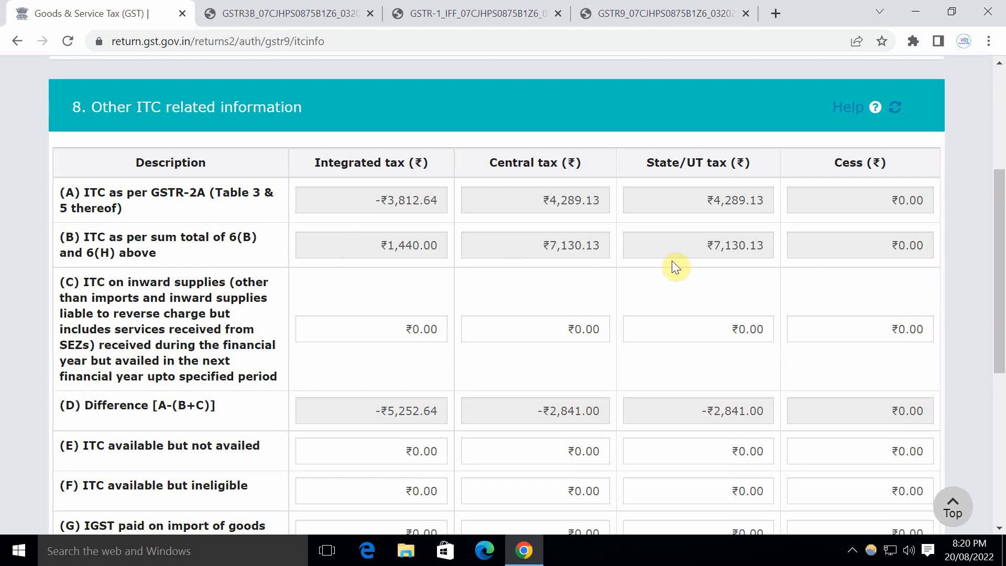
Step: Review Table 8 from the GSTR-2A and availed ITC rows through ITC not availed, ineligible ITC and total ITC to be lapsed
{"action": "scroll", "coordinate": [705, 265], "scroll_direction": "down", "scroll_amount": 3}
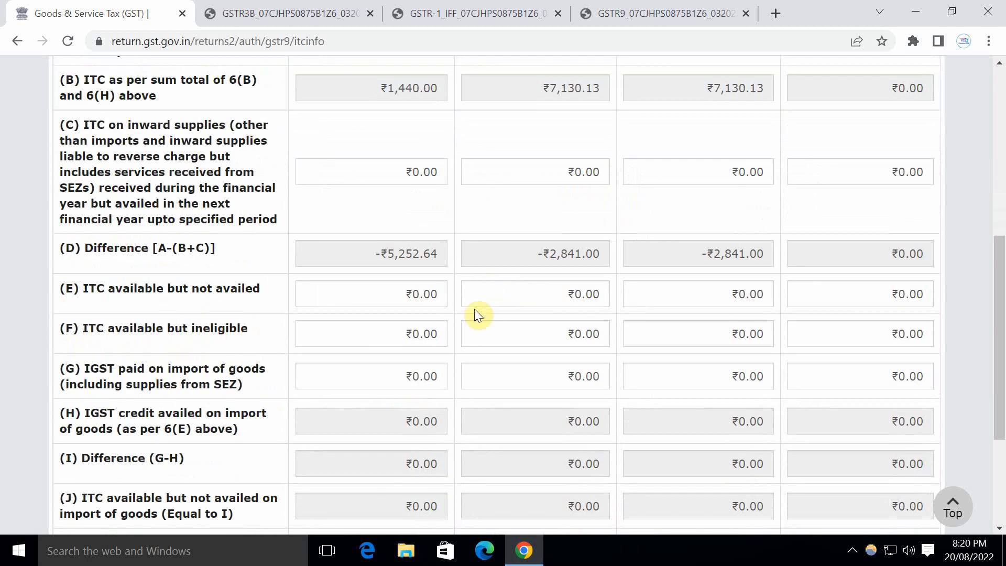
{"action": "scroll", "coordinate": [476, 310], "scroll_direction": "up", "scroll_amount": 3}
{"action": "scroll", "coordinate": [474, 310], "scroll_direction": "down", "scroll_amount": 2}
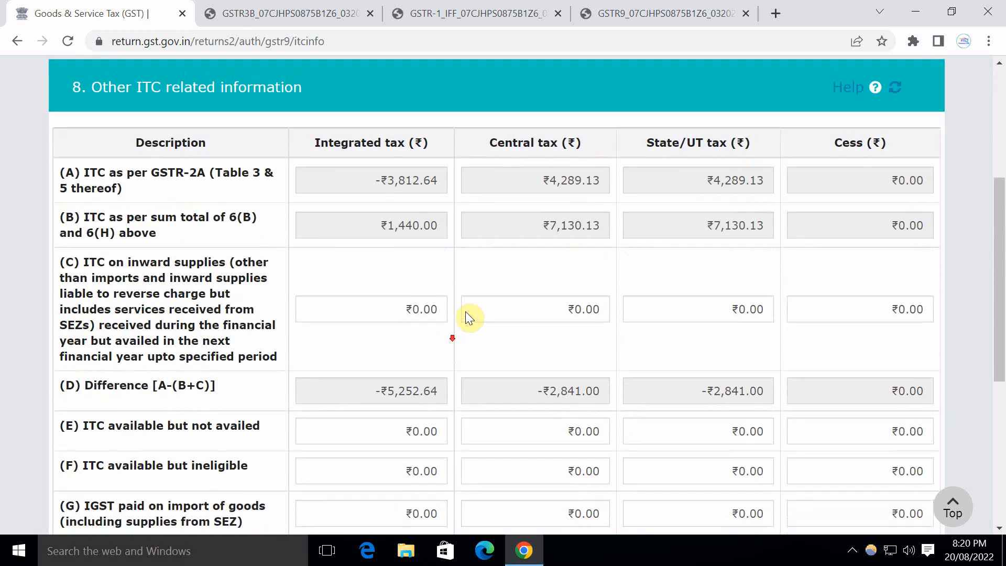
{"action": "scroll", "coordinate": [445, 352], "scroll_direction": "up", "scroll_amount": 2}
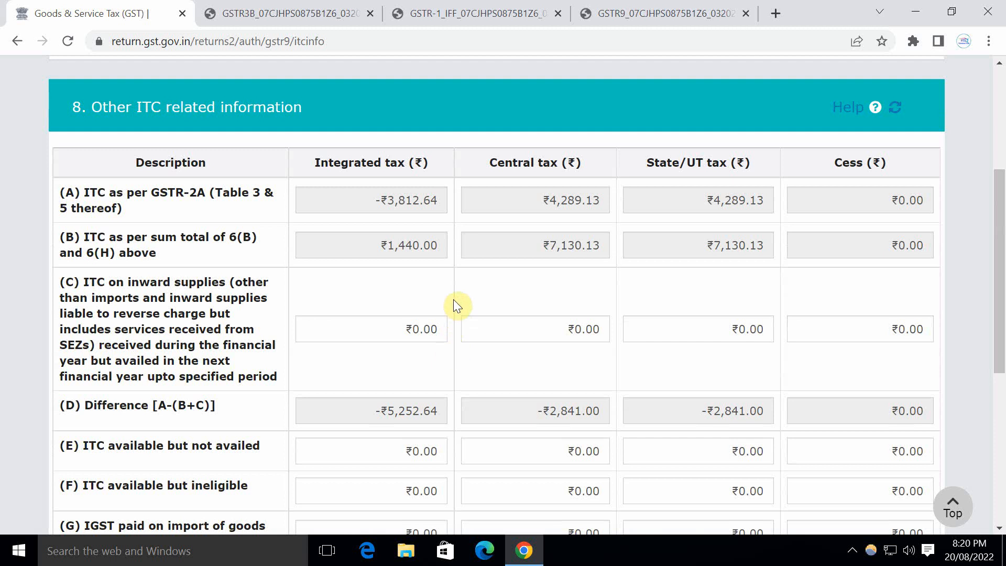
{"action": "scroll", "coordinate": [454, 301], "scroll_direction": "down", "scroll_amount": 4}
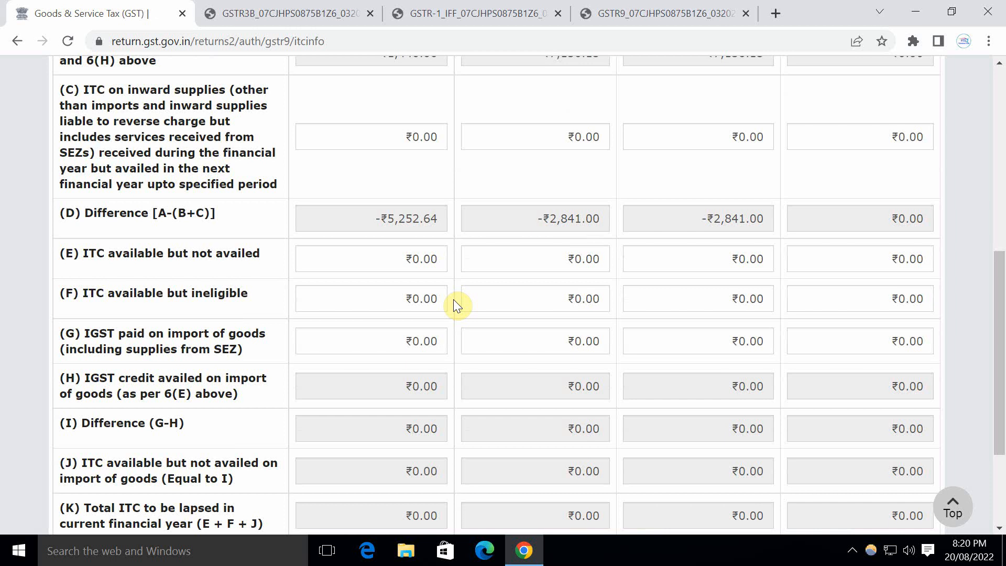
{"action": "scroll", "coordinate": [453, 300], "scroll_direction": "up", "scroll_amount": 3}
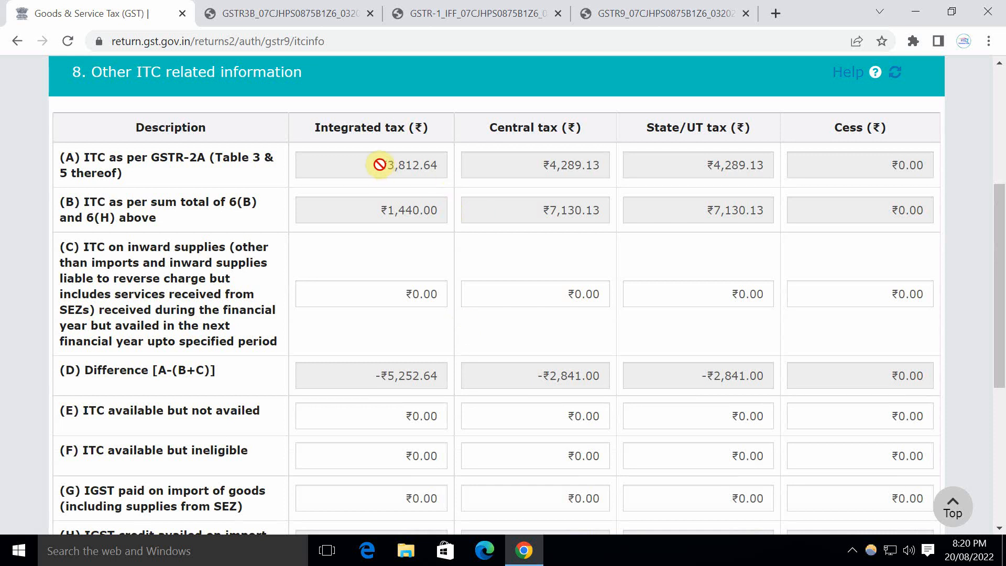
{"action": "left_click_drag", "start_coordinate": [375, 204], "coordinate": [442, 210]}
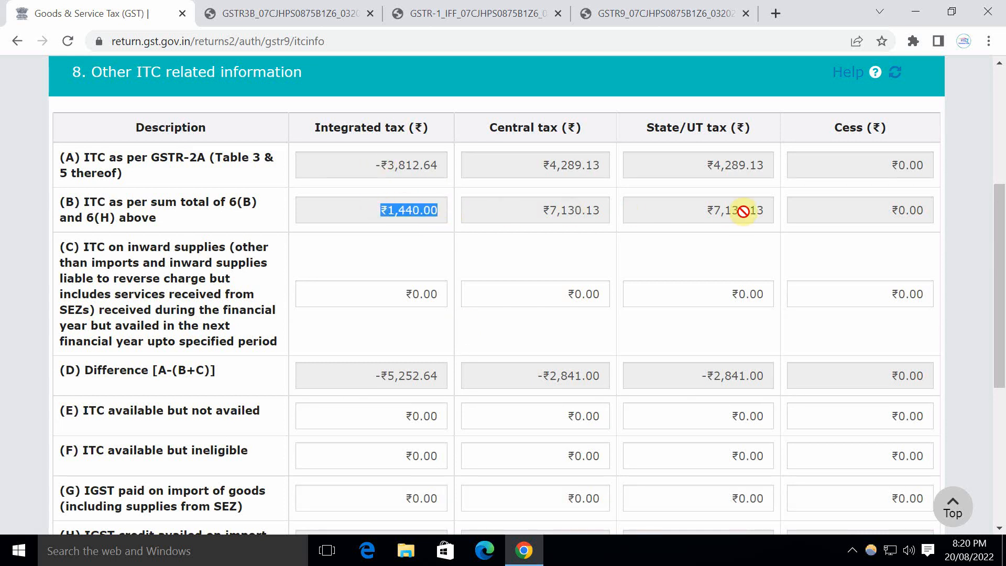
{"action": "left_click", "coordinate": [581, 258]}
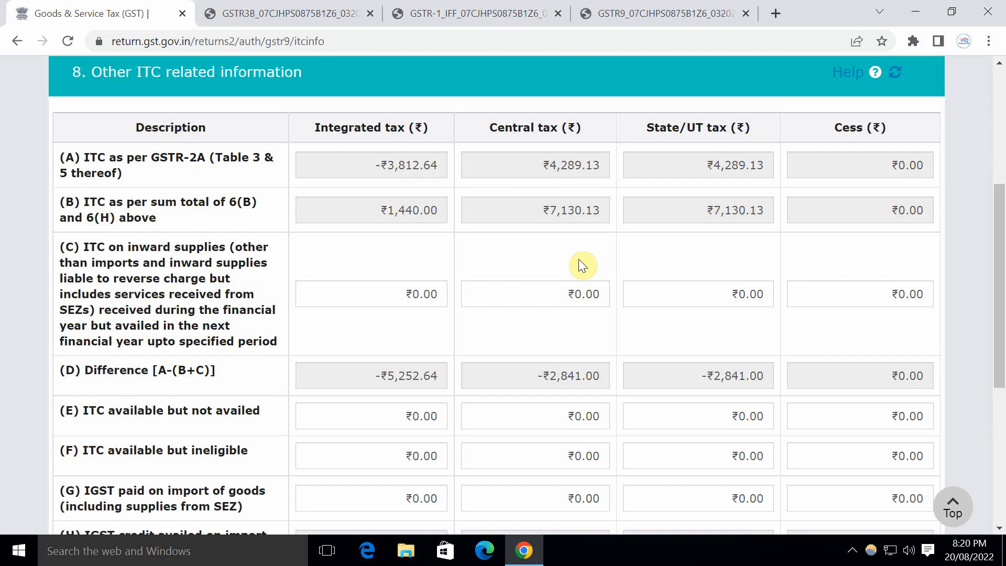
{"action": "scroll", "coordinate": [448, 365], "scroll_direction": "down", "scroll_amount": 6}
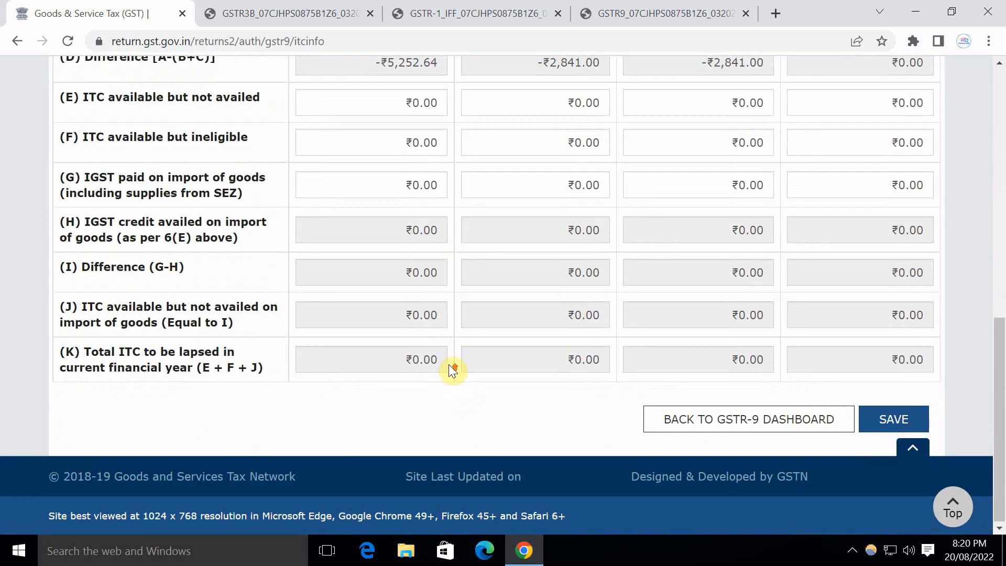
{"action": "scroll", "coordinate": [448, 363], "scroll_direction": "up", "scroll_amount": 4}
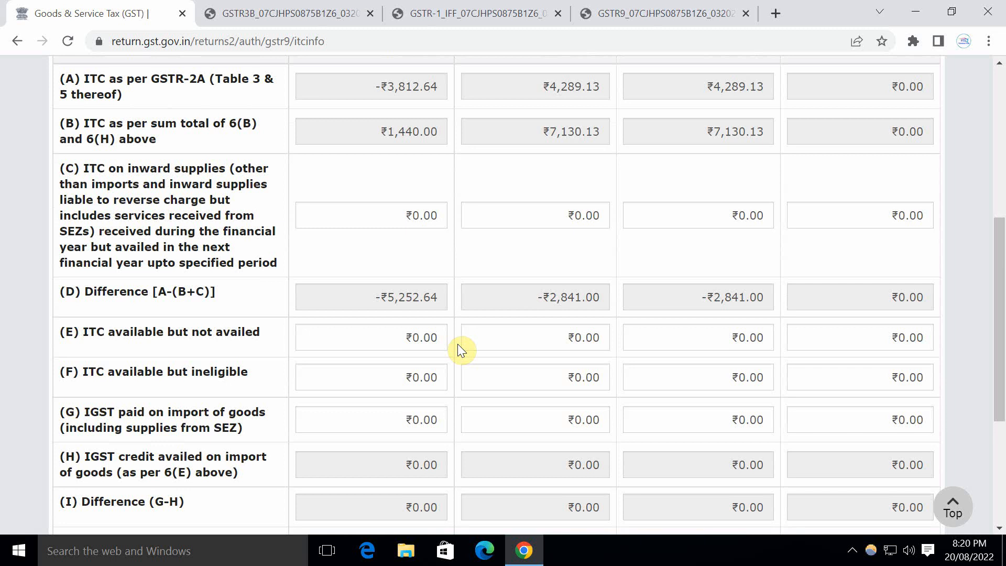
{"action": "scroll", "coordinate": [458, 343], "scroll_direction": "up", "scroll_amount": 1}
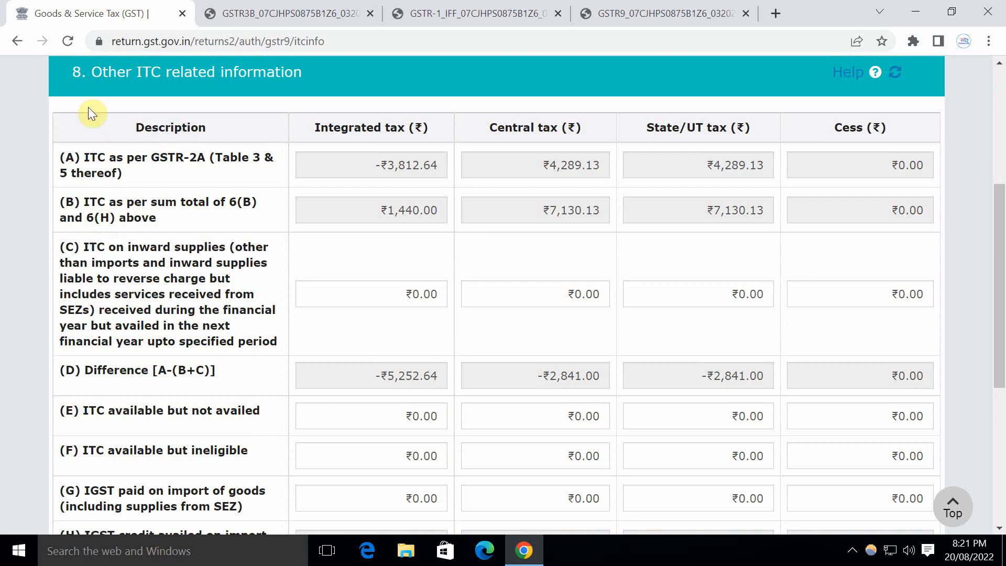
Step: Save Table 8 without entering any amounts and return to the GSTR-9 dashboard
{"action": "left_click", "coordinate": [367, 298]}
{"action": "left_click", "coordinate": [577, 339]}
{"action": "scroll", "coordinate": [352, 328], "scroll_direction": "down", "scroll_amount": 4}
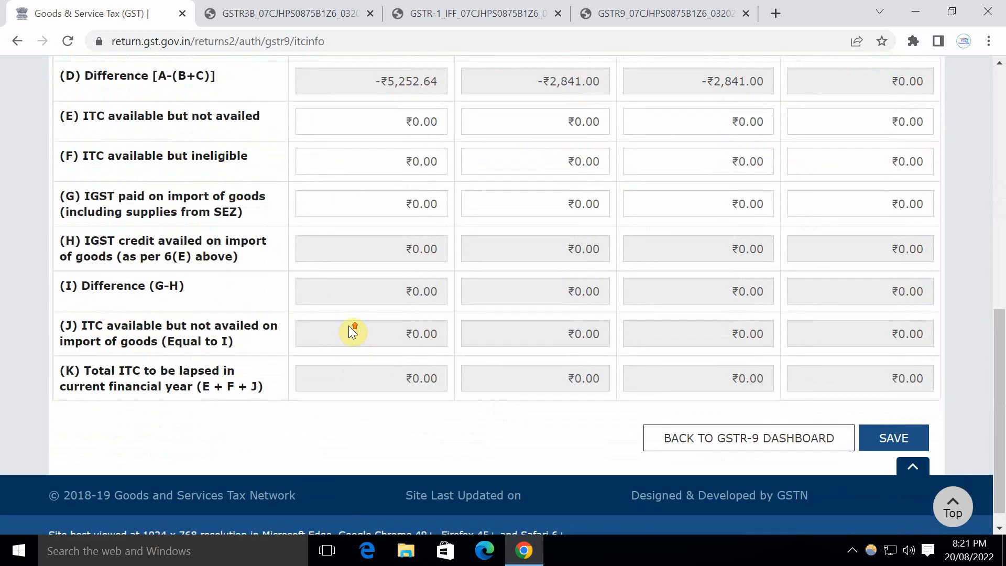
{"action": "scroll", "coordinate": [351, 260], "scroll_direction": "up", "scroll_amount": 3}
{"action": "scroll", "coordinate": [351, 260], "scroll_direction": "down", "scroll_amount": 4}
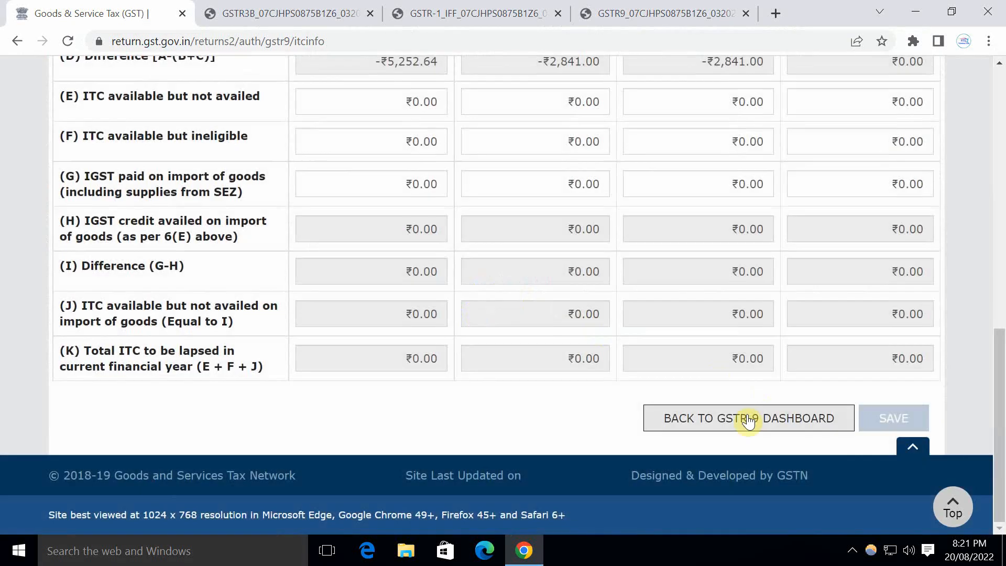
{"action": "left_click", "coordinate": [748, 419]}
Step: Open Table 9 on tax paid as declared in returns filed during the financial year
{"action": "scroll", "coordinate": [520, 388], "scroll_direction": "down", "scroll_amount": 7}
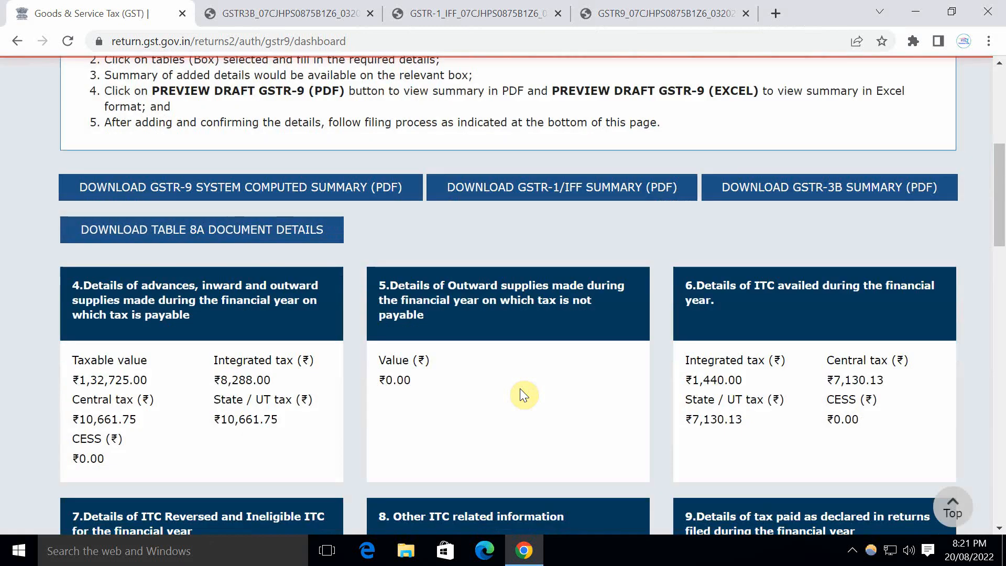
{"action": "scroll", "coordinate": [692, 299], "scroll_direction": "down", "scroll_amount": 3}
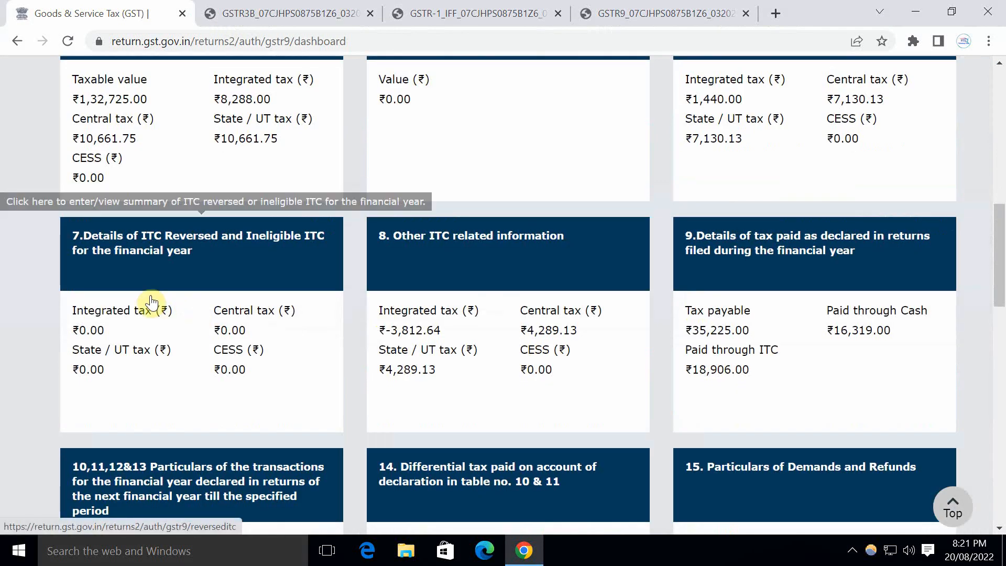
{"action": "left_click", "coordinate": [814, 308]}
{"action": "scroll", "coordinate": [372, 389], "scroll_direction": "down", "scroll_amount": 5}
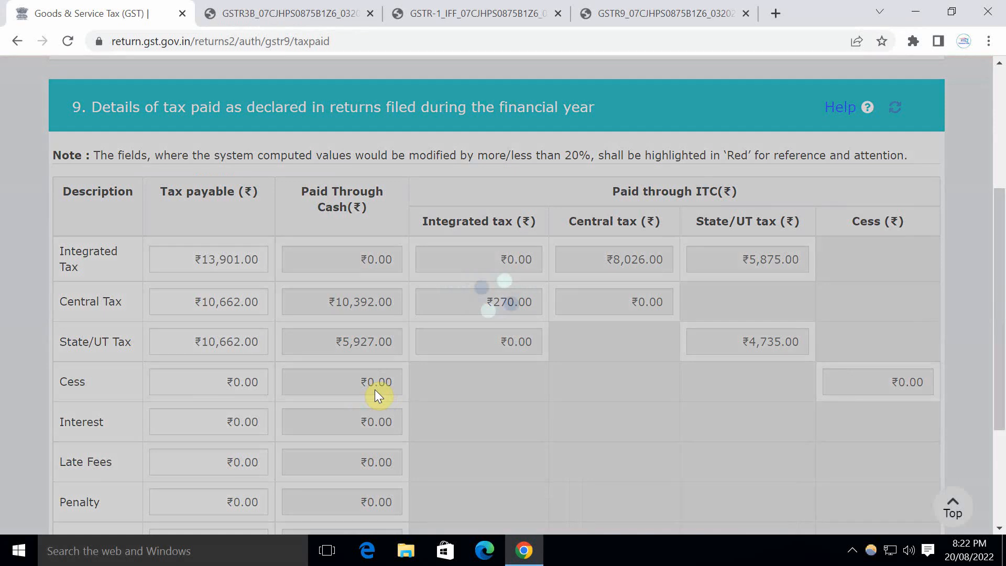
Step: Check the Table 9 rows from Integrated Tax to Others, then save the table and return to the GSTR-9 dashboard
{"action": "scroll", "coordinate": [374, 389], "scroll_direction": "down", "scroll_amount": 3}
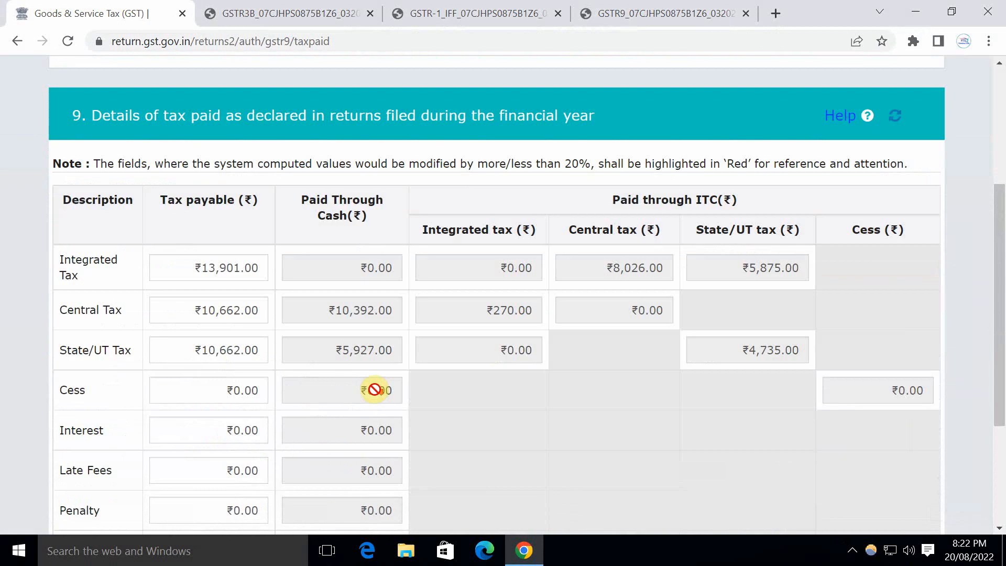
{"action": "scroll", "coordinate": [374, 389], "scroll_direction": "down", "scroll_amount": 3}
{"action": "scroll", "coordinate": [288, 427], "scroll_direction": "up", "scroll_amount": 5}
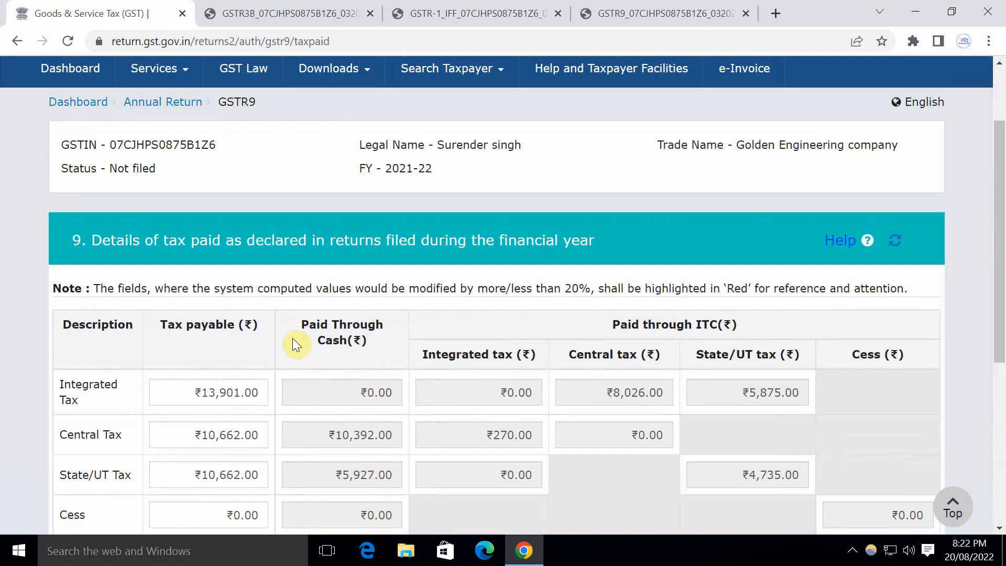
{"action": "scroll", "coordinate": [295, 346], "scroll_direction": "down", "scroll_amount": 6}
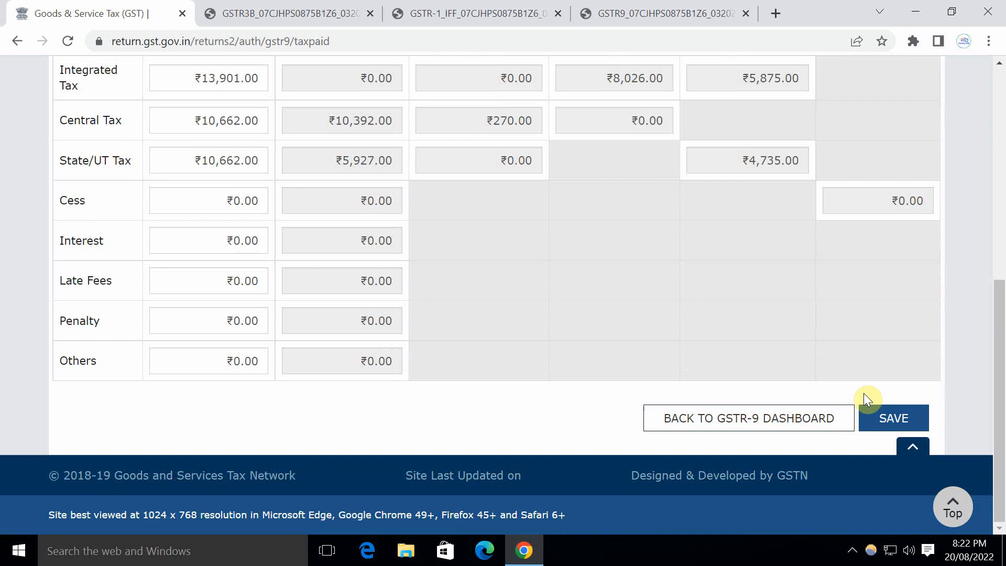
{"action": "left_click", "coordinate": [894, 418]}
{"action": "left_click", "coordinate": [500, 296]}
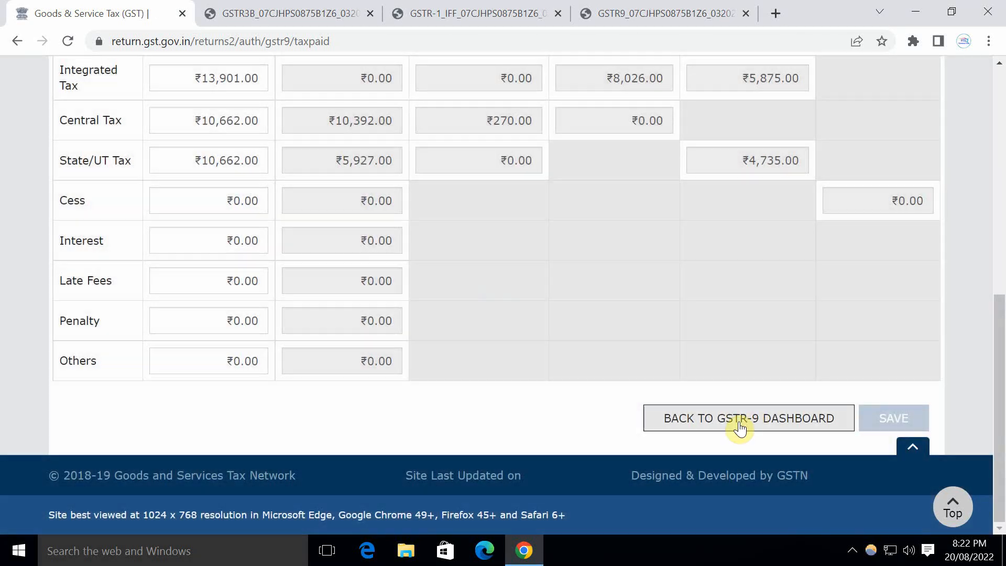
{"action": "left_click", "coordinate": [734, 420]}
Step: Open Tables 10, 11, 12 and 13 on transactions declared in the next financial year's returns and view their rows
{"action": "scroll", "coordinate": [552, 405], "scroll_direction": "down", "scroll_amount": 15}
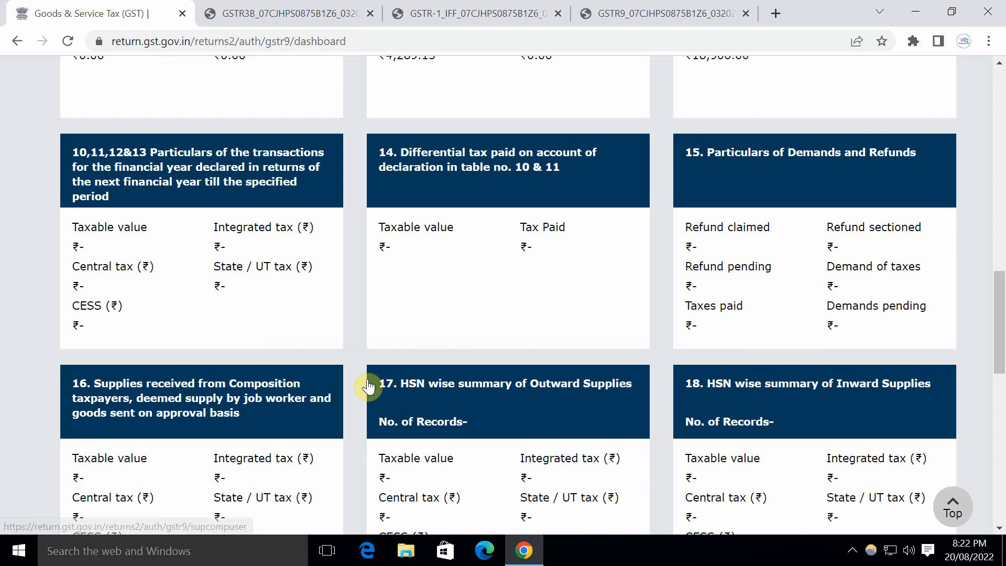
{"action": "left_click", "coordinate": [218, 268]}
{"action": "scroll", "coordinate": [220, 269], "scroll_direction": "down", "scroll_amount": 5}
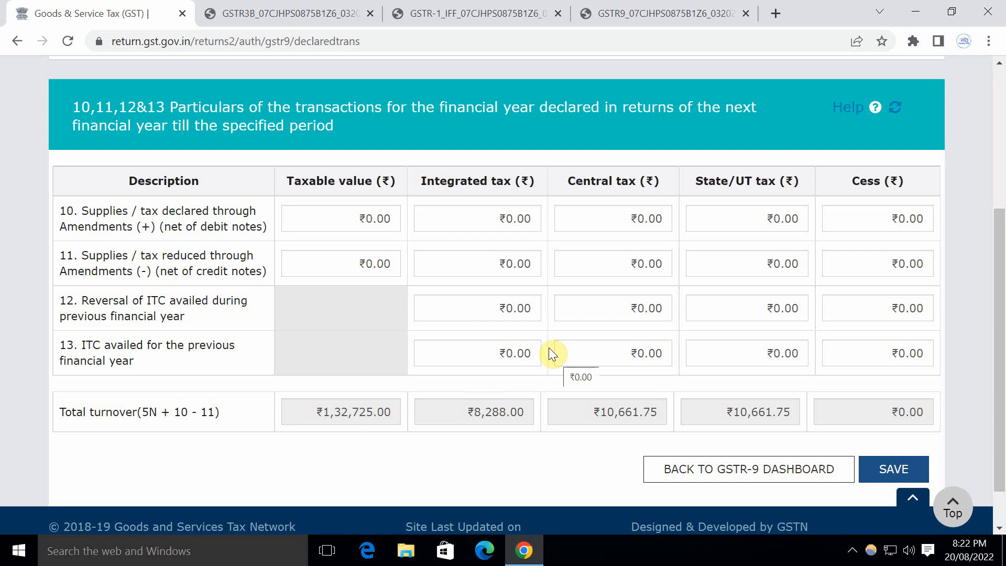
Step: Save Tables 10, 11, 12 and 13 without entering any amounts and return to the GSTR-9 dashboard
{"action": "left_click", "coordinate": [892, 468]}
{"action": "left_click", "coordinate": [492, 295]}
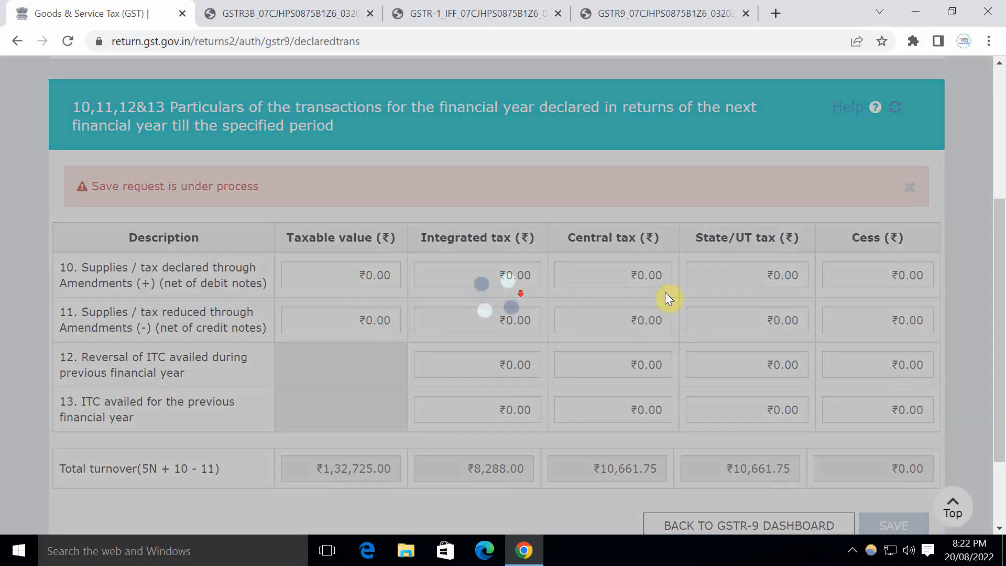
{"action": "scroll", "coordinate": [723, 340], "scroll_direction": "down", "scroll_amount": 2}
{"action": "left_click", "coordinate": [736, 425]}
Step: Open Table 14 on differential tax paid, save it without entering amounts and return to the GSTR-9 dashboard
{"action": "scroll", "coordinate": [427, 282], "scroll_direction": "down", "scroll_amount": 10}
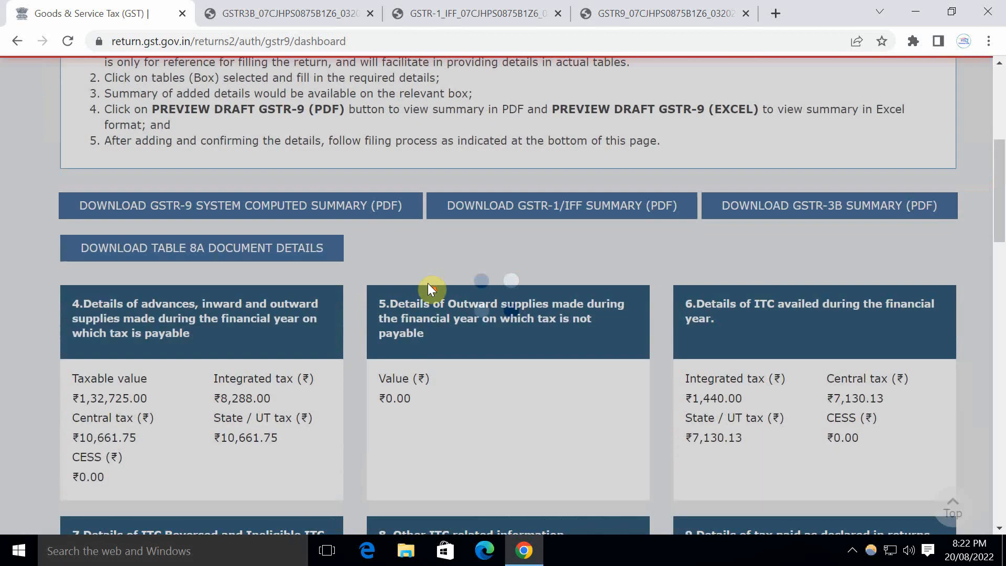
{"action": "scroll", "coordinate": [466, 274], "scroll_direction": "down", "scroll_amount": 4}
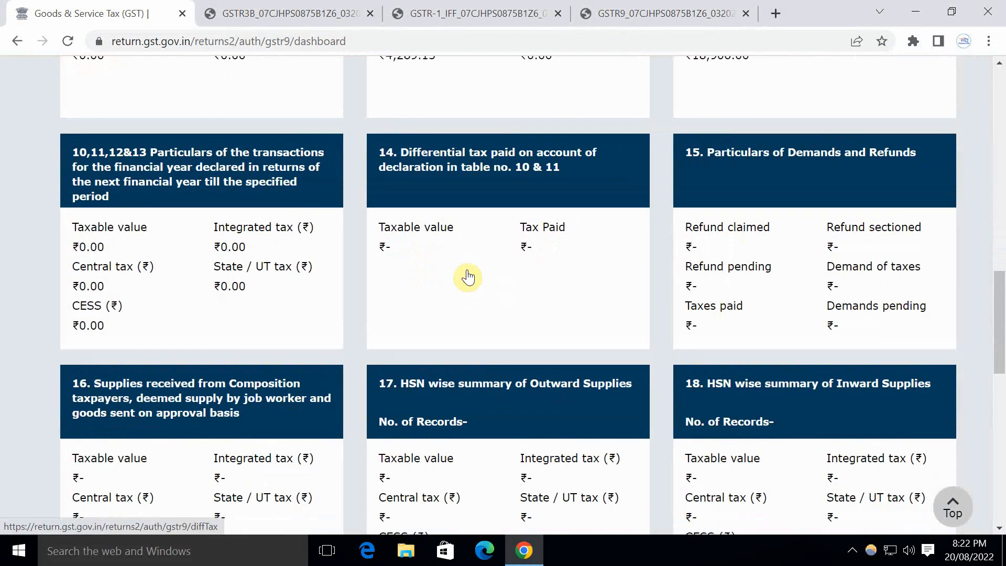
{"action": "left_click", "coordinate": [522, 215]}
{"action": "scroll", "coordinate": [472, 293], "scroll_direction": "down", "scroll_amount": 3}
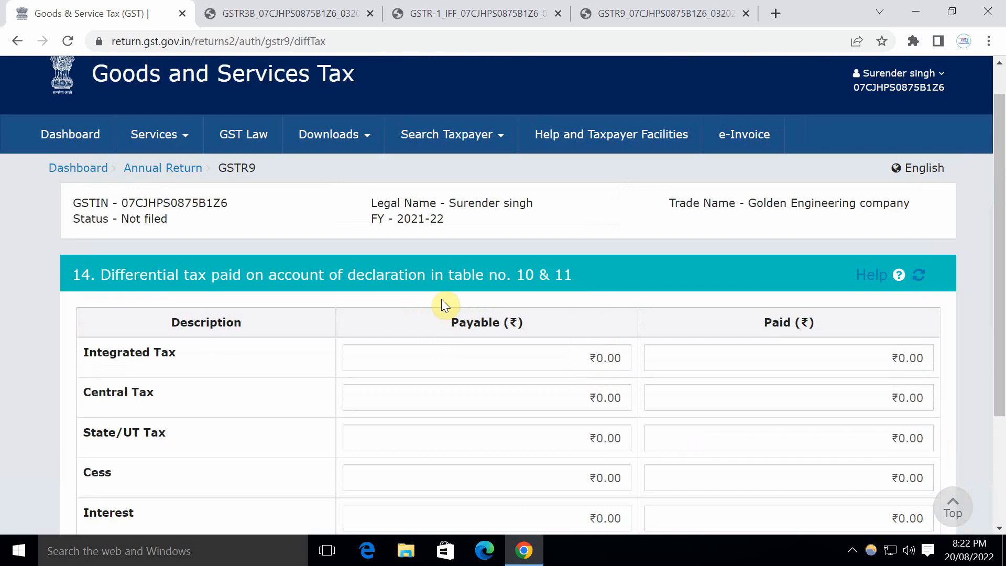
{"action": "scroll", "coordinate": [441, 299], "scroll_direction": "down", "scroll_amount": 3}
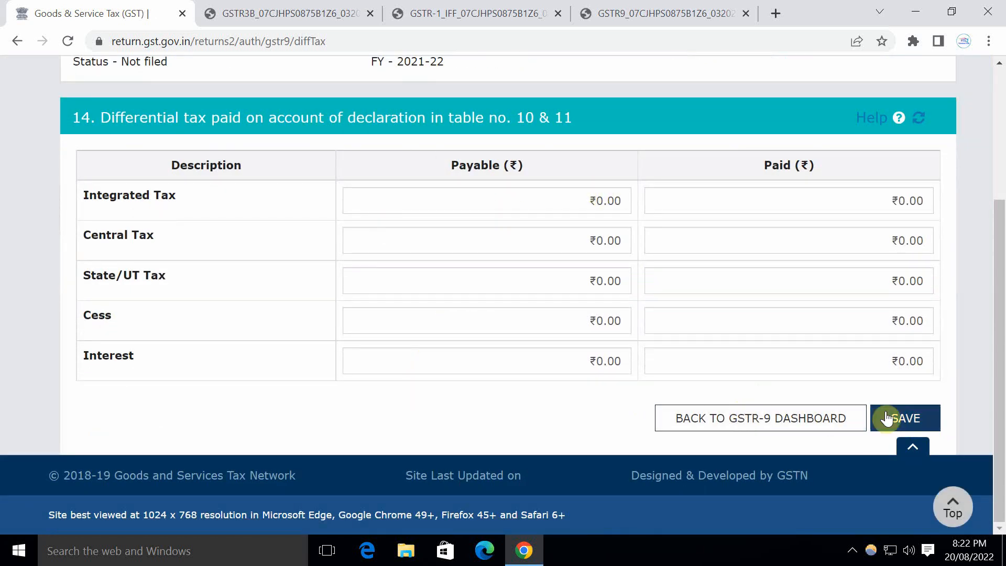
{"action": "left_click", "coordinate": [908, 419]}
{"action": "left_click", "coordinate": [514, 298]}
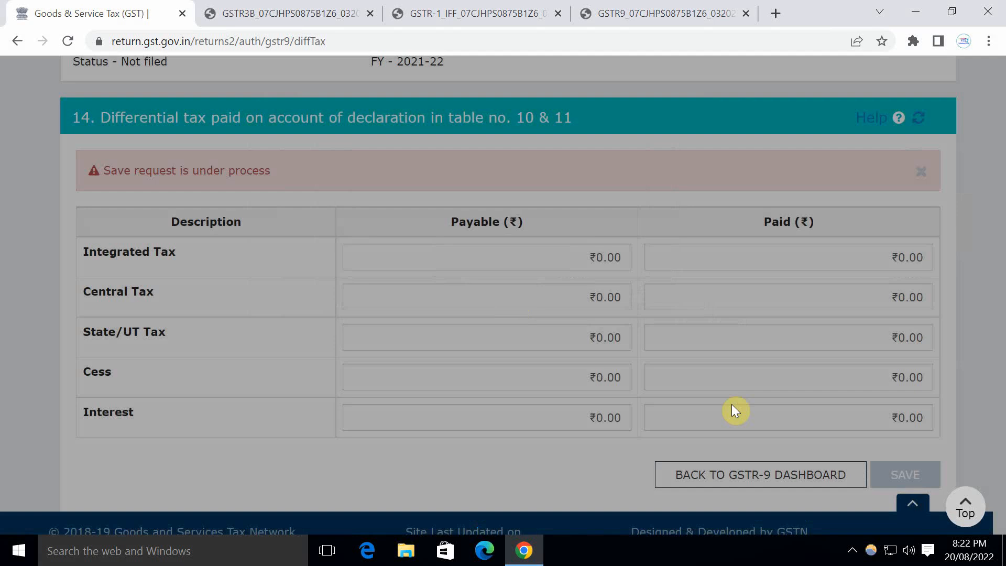
{"action": "left_click", "coordinate": [734, 475]}
Step: Open Table 15 on demands and refunds, save it without entering amounts and return to the GSTR-9 dashboard
{"action": "scroll", "coordinate": [394, 305], "scroll_direction": "down", "scroll_amount": 15}
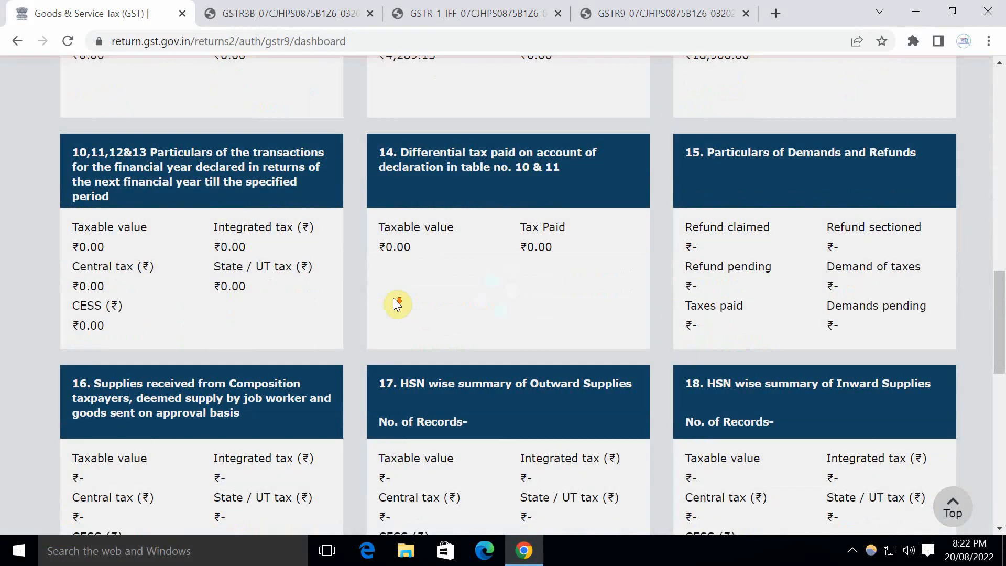
{"action": "scroll", "coordinate": [393, 301], "scroll_direction": "up", "scroll_amount": 4}
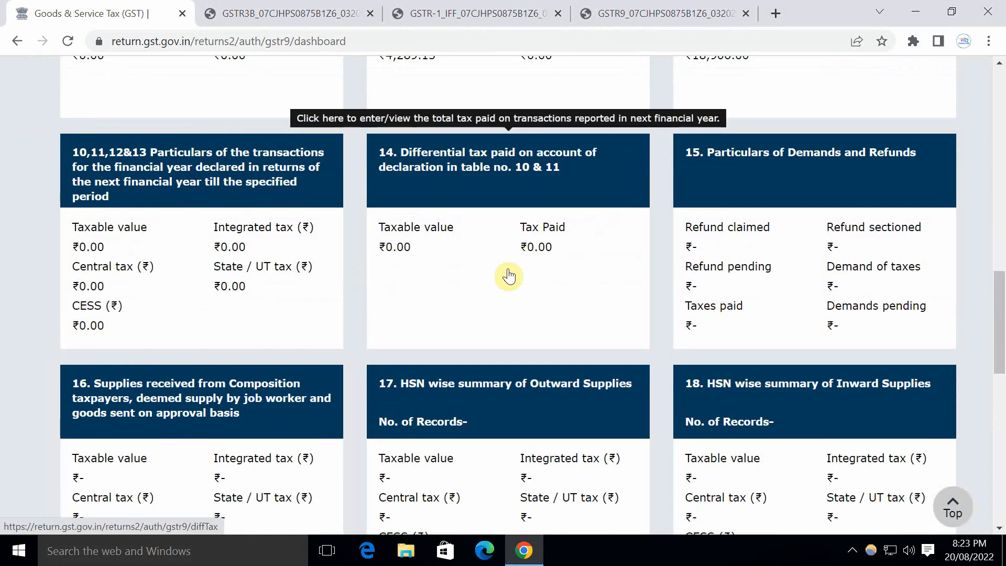
{"action": "left_click", "coordinate": [724, 272]}
{"action": "scroll", "coordinate": [377, 317], "scroll_direction": "down", "scroll_amount": 5}
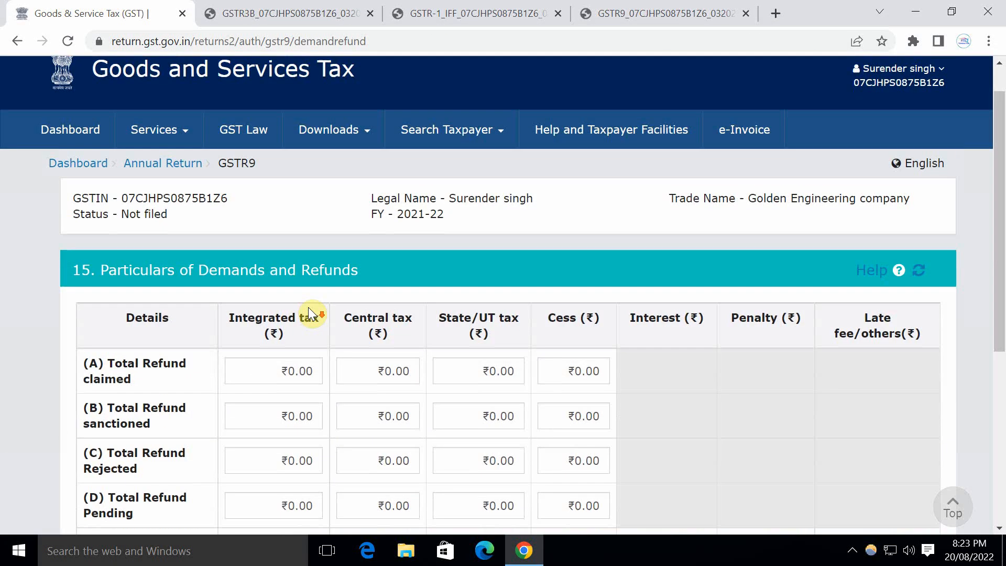
{"action": "scroll", "coordinate": [356, 320], "scroll_direction": "down", "scroll_amount": 5}
{"action": "left_click", "coordinate": [898, 417]}
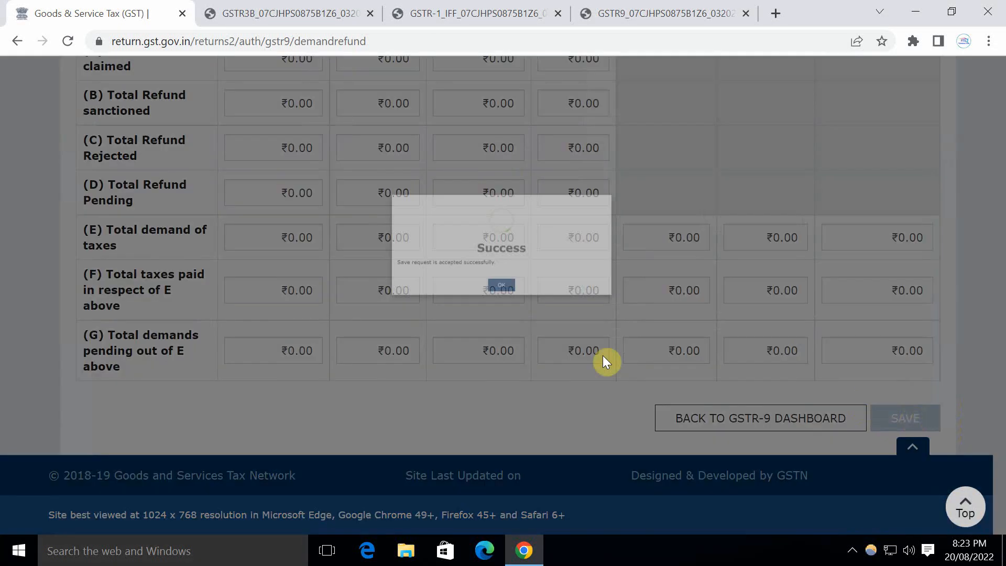
{"action": "left_click", "coordinate": [494, 294]}
{"action": "left_click", "coordinate": [752, 418]}
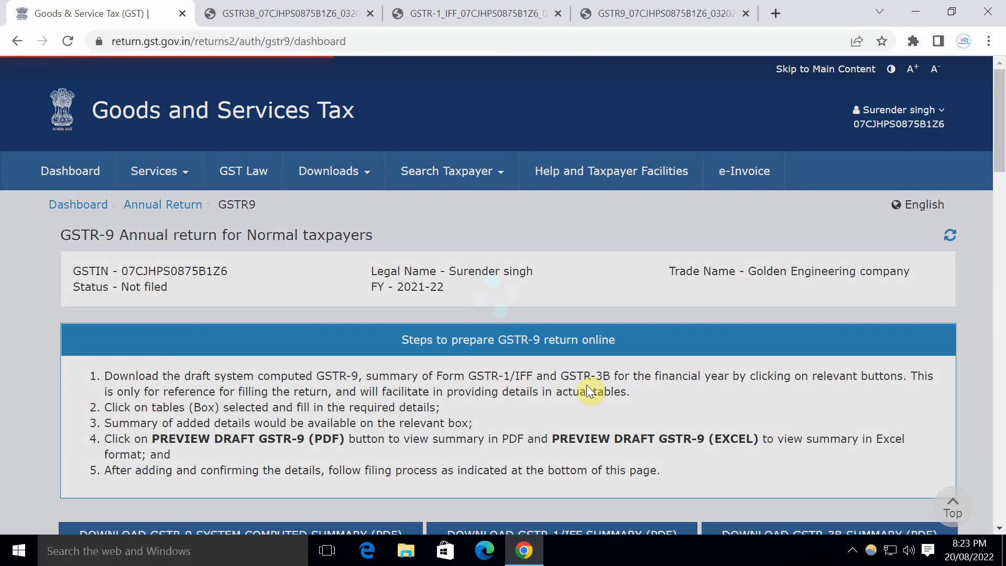
Step: Open Table 16 on supplies from composition taxpayers, save it without entering amounts and return to the GSTR-9 dashboard
{"action": "scroll", "coordinate": [451, 315], "scroll_direction": "down", "scroll_amount": 10}
{"action": "scroll", "coordinate": [451, 311], "scroll_direction": "down", "scroll_amount": 10}
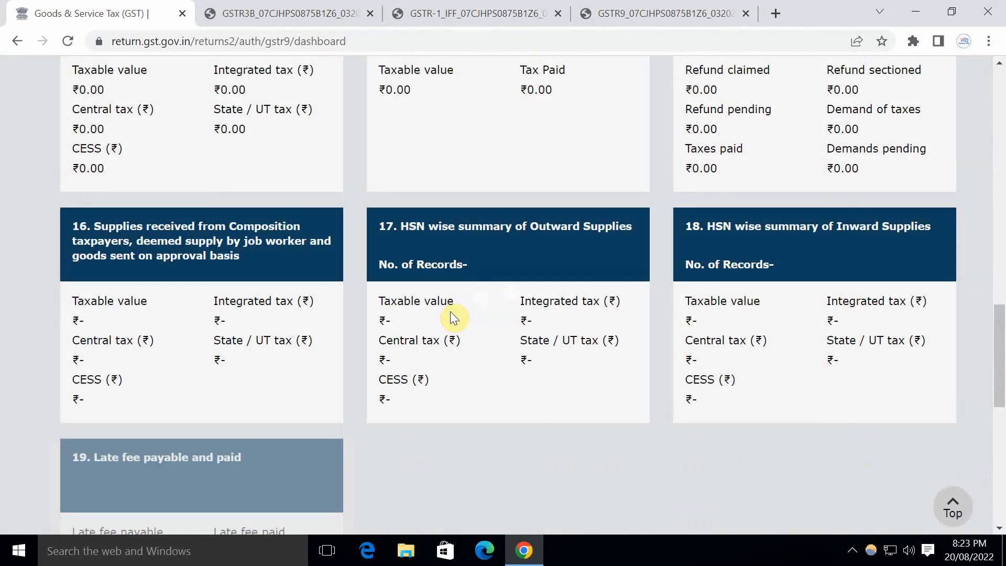
{"action": "scroll", "coordinate": [315, 315], "scroll_direction": "up", "scroll_amount": 2}
{"action": "left_click", "coordinate": [243, 348]}
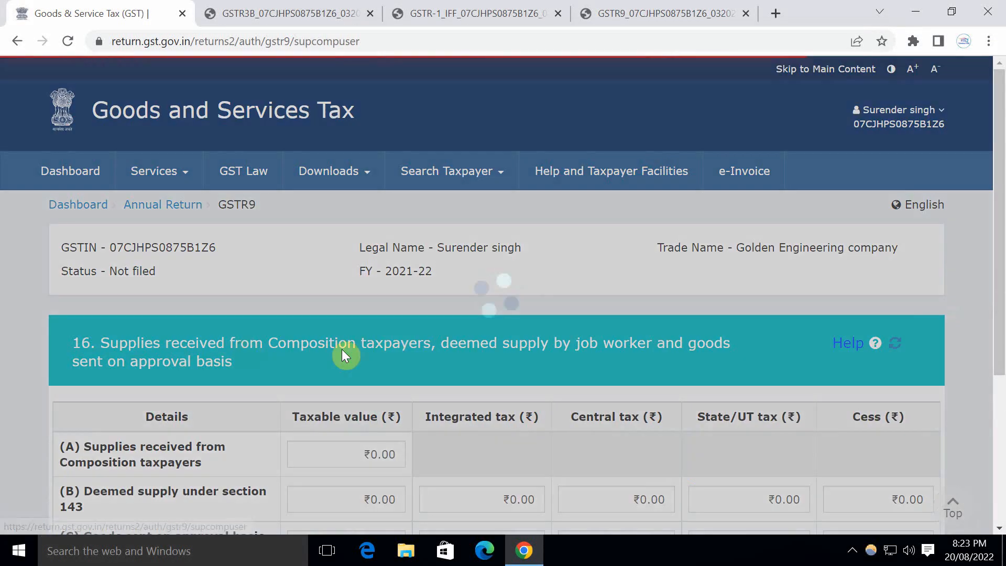
{"action": "scroll", "coordinate": [346, 320], "scroll_direction": "down", "scroll_amount": 3}
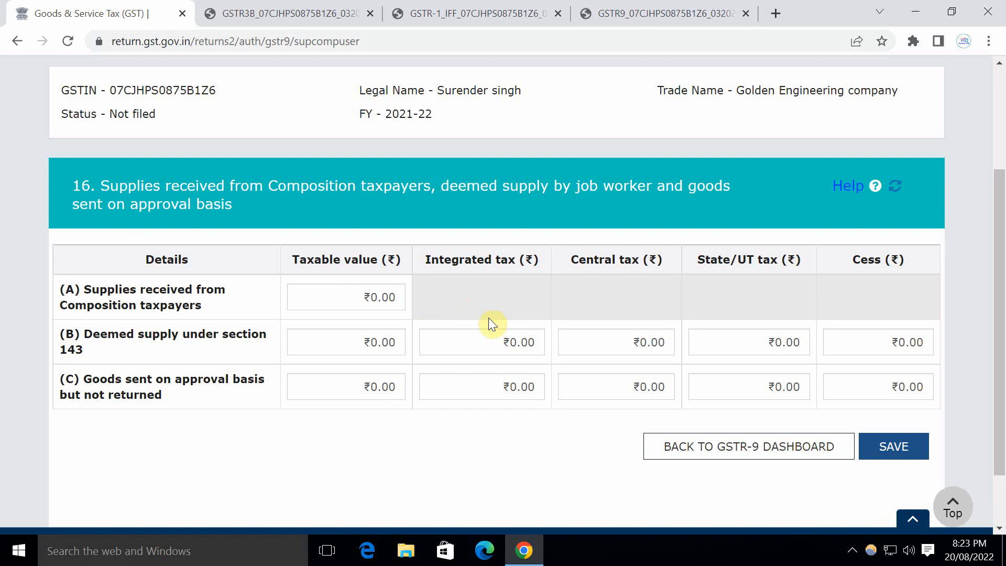
{"action": "left_click", "coordinate": [896, 445]}
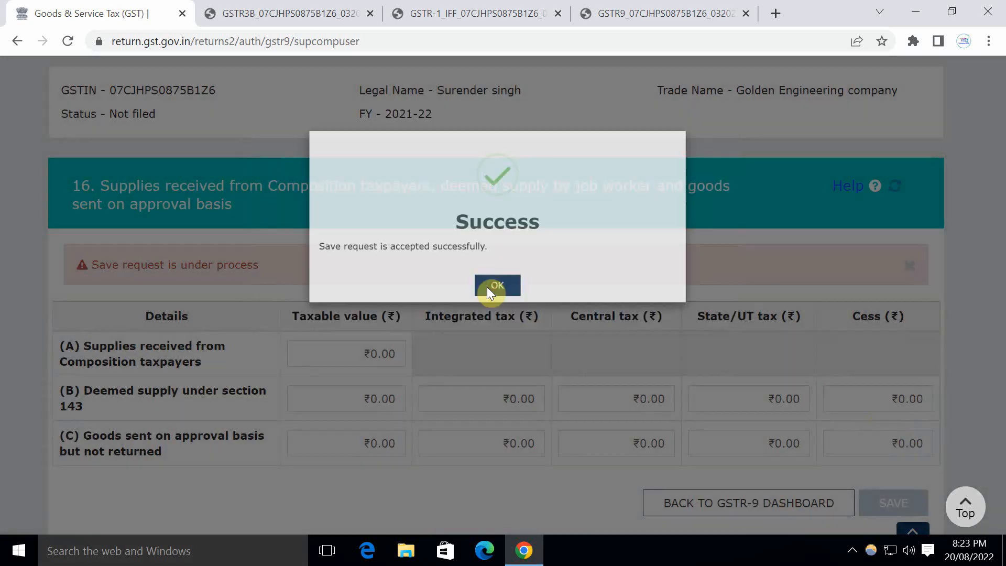
{"action": "left_click", "coordinate": [487, 288]}
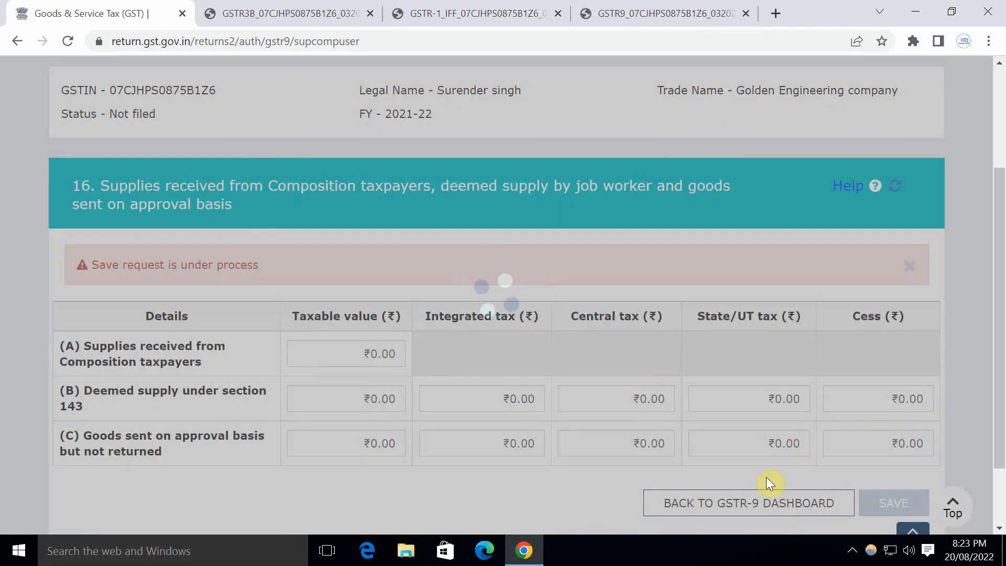
{"action": "left_click", "coordinate": [731, 502]}
Step: Open Table 17, the HSN wise summary of outward supplies, and show its HSN entry area for goods
{"action": "scroll", "coordinate": [611, 400], "scroll_direction": "down", "scroll_amount": 15}
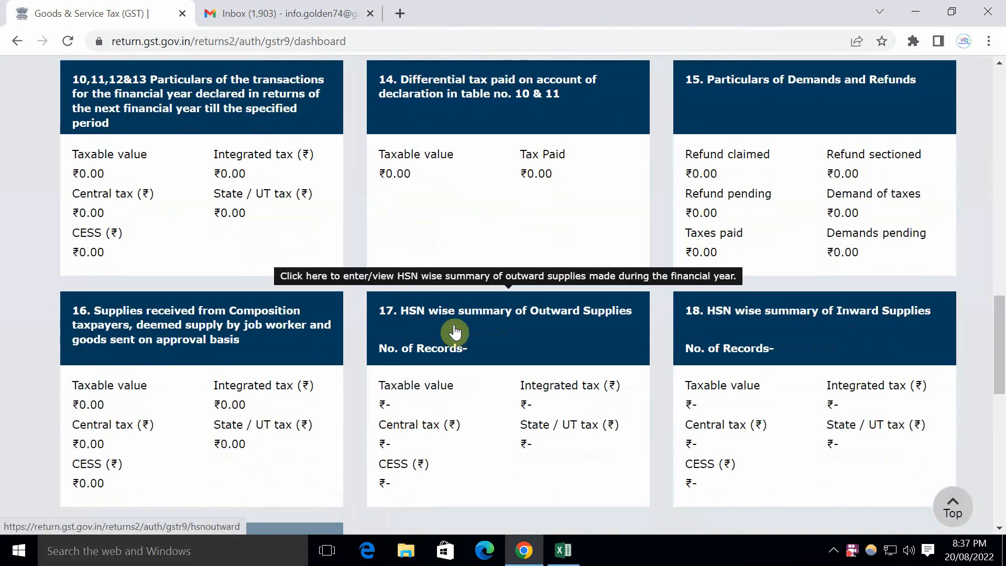
{"action": "left_click", "coordinate": [478, 355]}
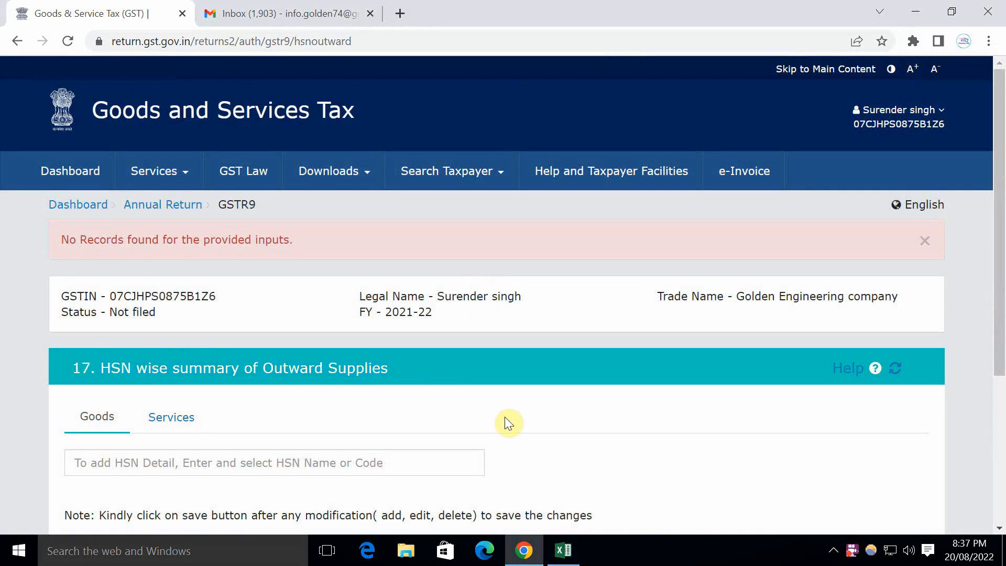
{"action": "scroll", "coordinate": [504, 417], "scroll_direction": "down", "scroll_amount": 4}
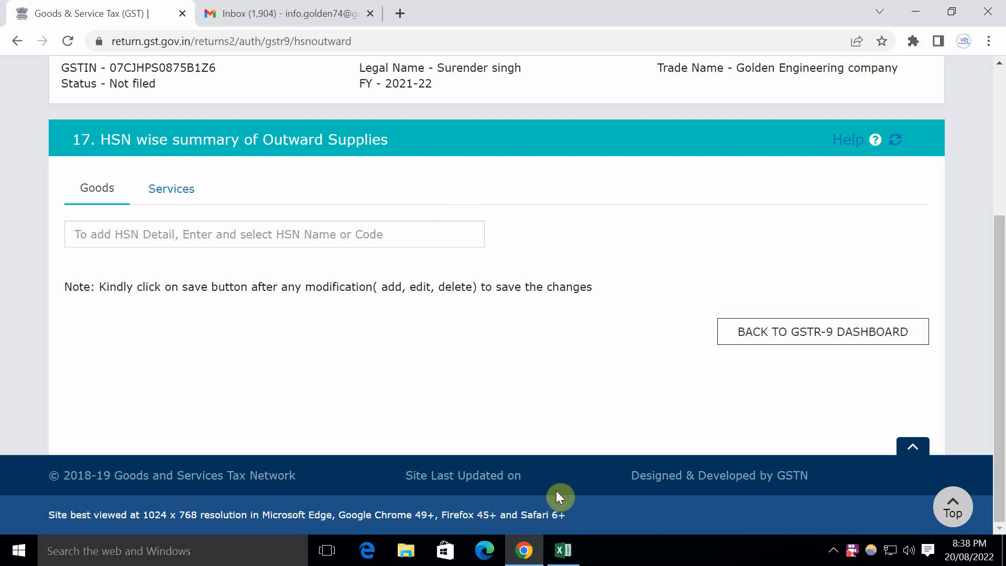
Step: Switch to the hsn details workbook in Excel and review the HSN/SAC summary rows and grand total
{"action": "left_click", "coordinate": [563, 550]}
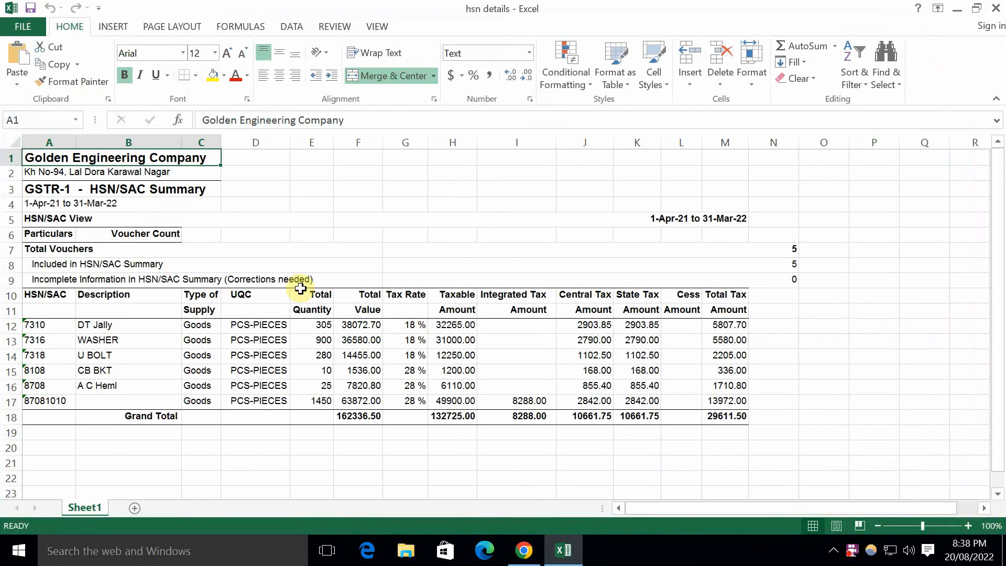
{"action": "left_click", "coordinate": [228, 416]}
{"action": "scroll", "coordinate": [286, 340], "scroll_direction": "down", "scroll_amount": 1}
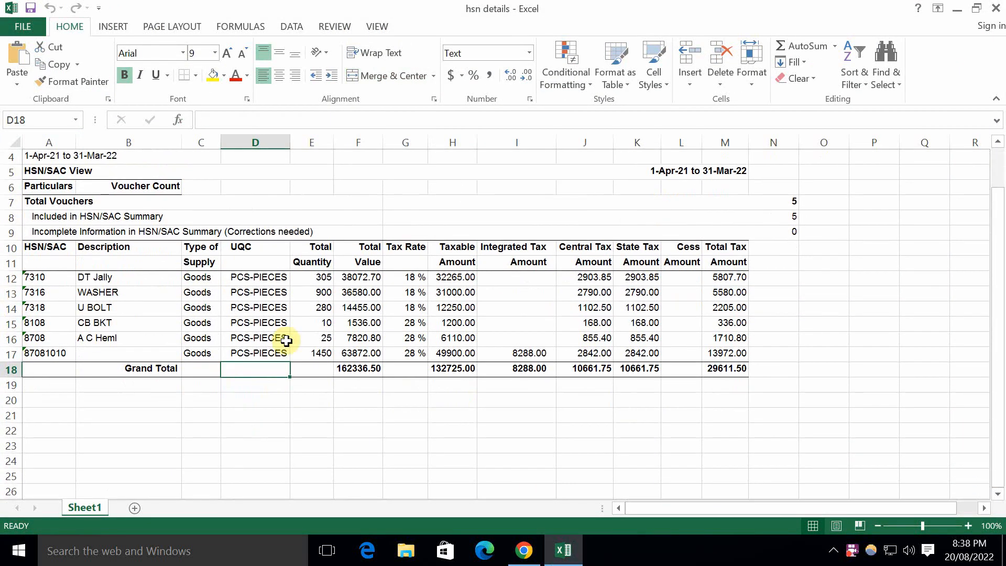
{"action": "scroll", "coordinate": [284, 394], "scroll_direction": "up", "scroll_amount": 1}
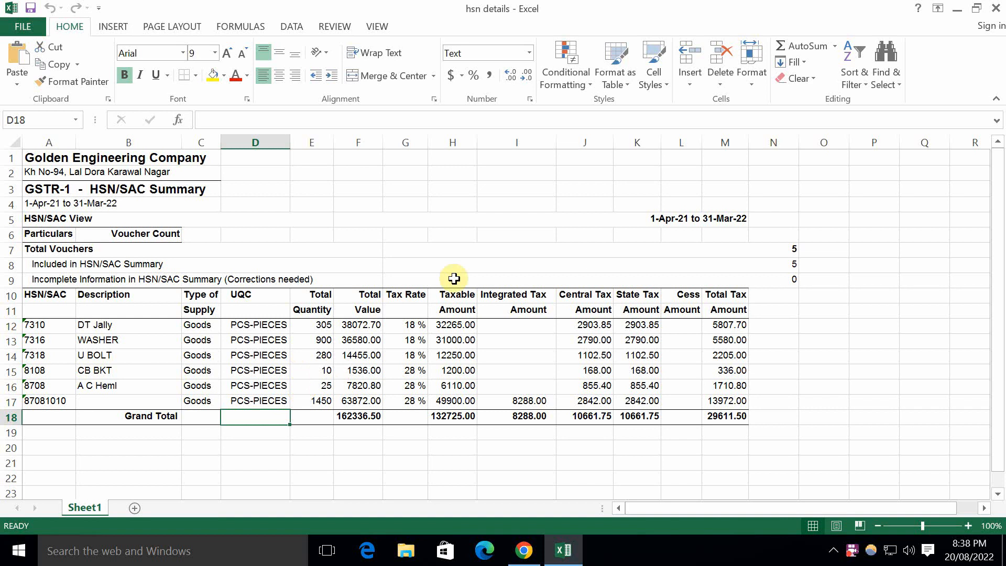
Step: Look up the first HSN code in the workbook, search for 7310 in Table 17 on the portal and select 73101010
{"action": "left_click", "coordinate": [523, 550]}
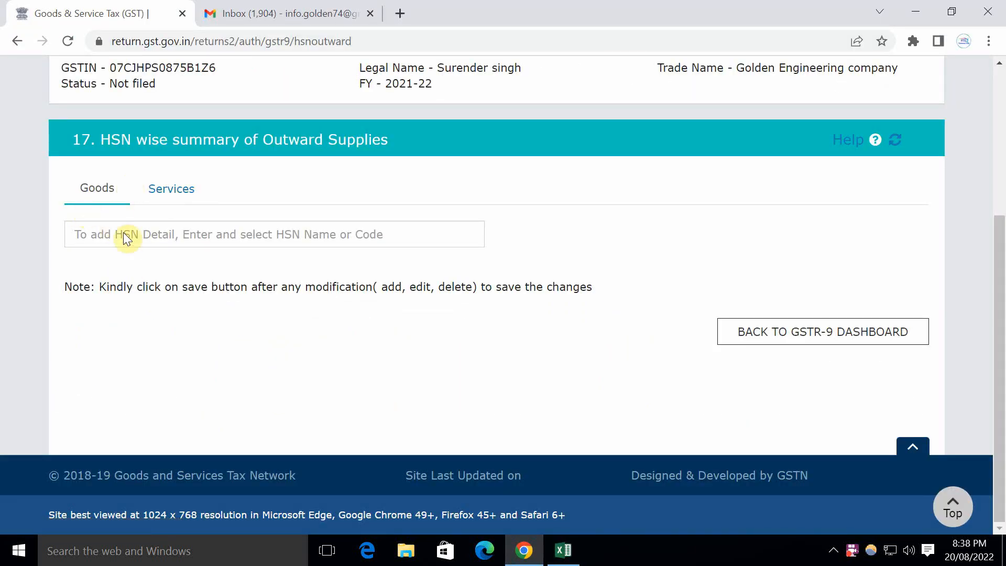
{"action": "key", "text": "alt"}
{"action": "left_click", "coordinate": [183, 231]}
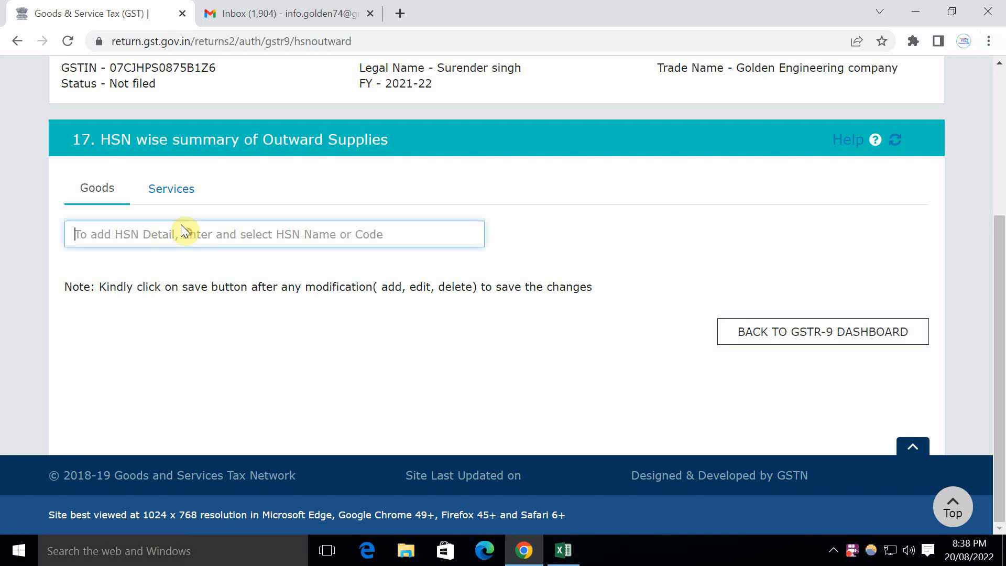
{"action": "key", "text": "alt+Tab"}
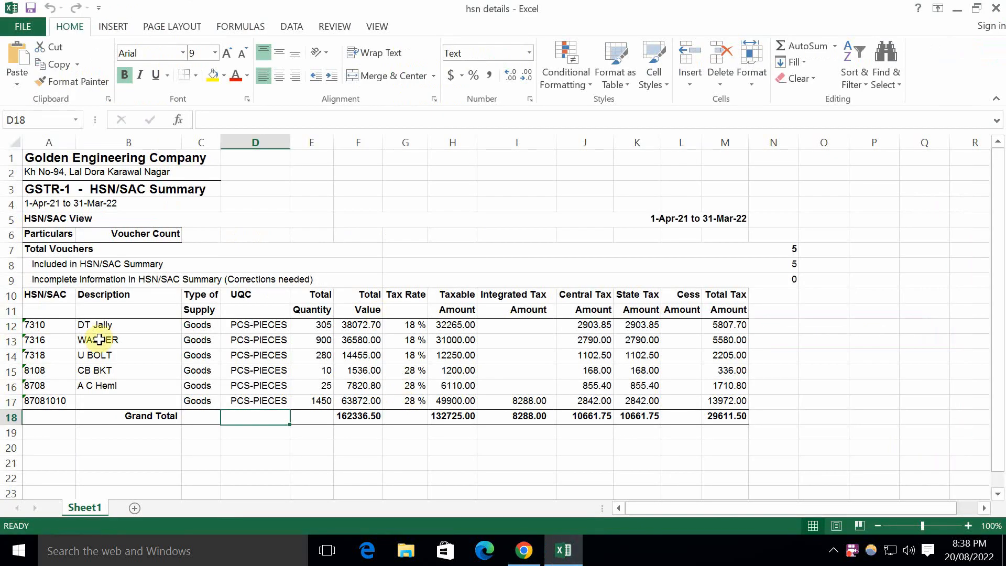
{"action": "left_click", "coordinate": [43, 325]}
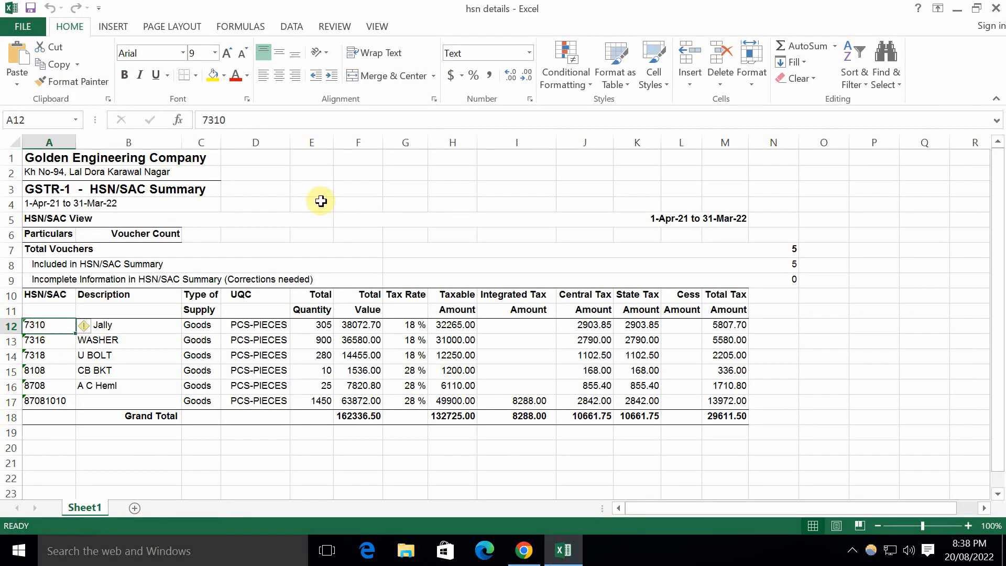
{"action": "key", "text": "alt+Tab"}
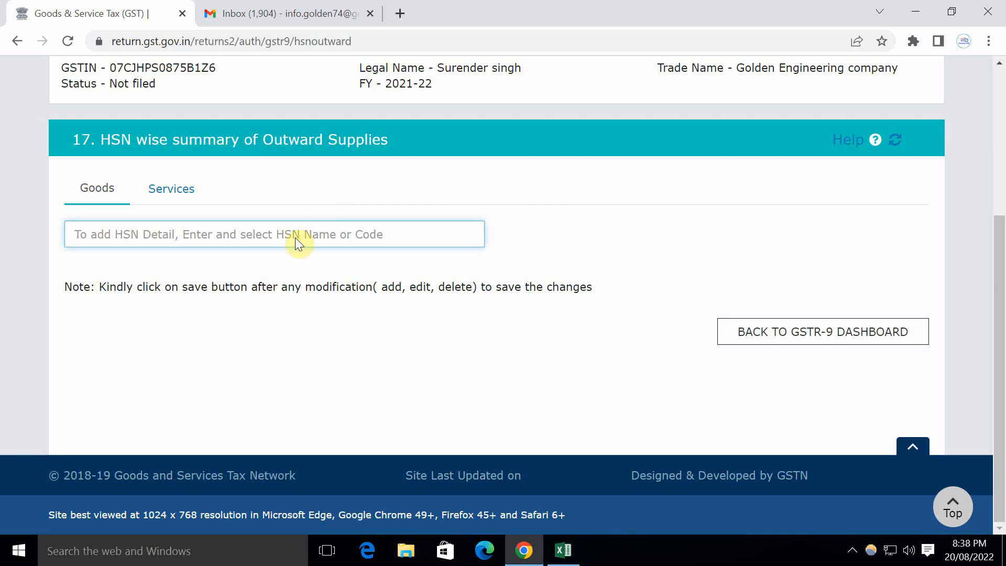
{"action": "type", "text": "7310"}
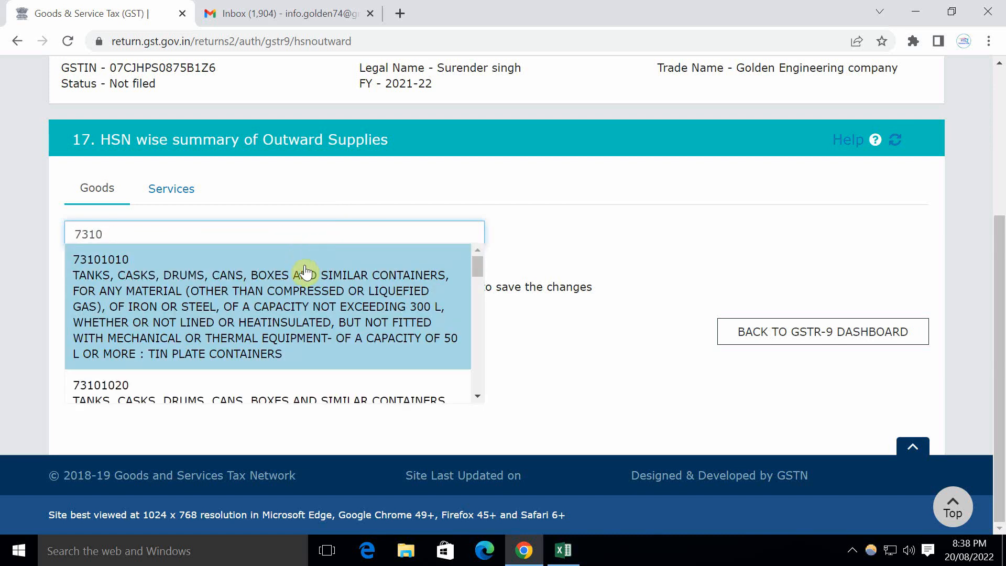
{"action": "left_click", "coordinate": [303, 265]}
Step: Look up the unit of the 7310 row in the hsn details workbook and set the UQC for 73101010 to PCS-PIECES on the portal
{"action": "scroll", "coordinate": [370, 309], "scroll_direction": "down", "scroll_amount": 4}
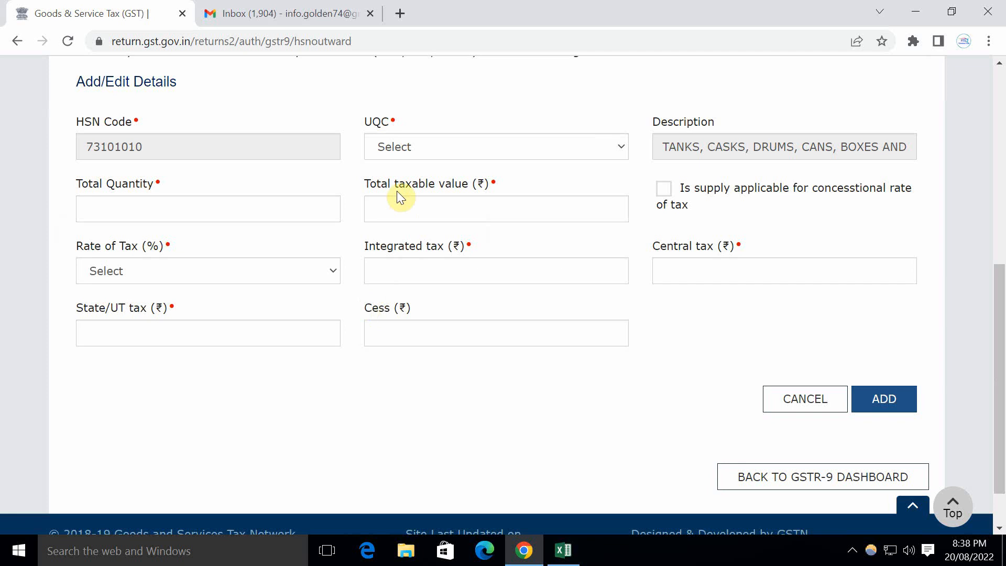
{"action": "key", "text": "alt+Tab"}
{"action": "key", "text": "Right"}
{"action": "key", "text": "Right"}
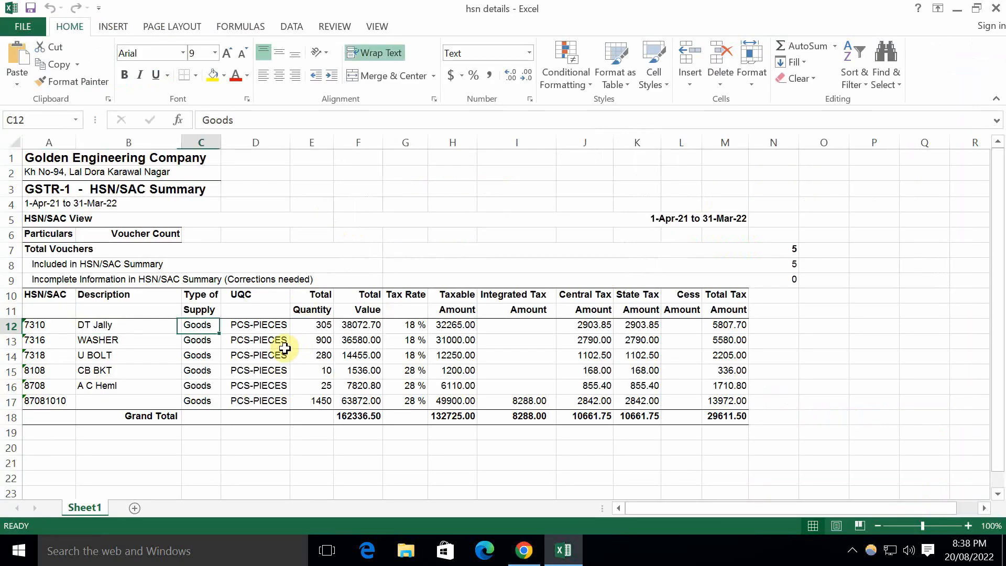
{"action": "key", "text": "Right"}
{"action": "key", "text": "Left"}
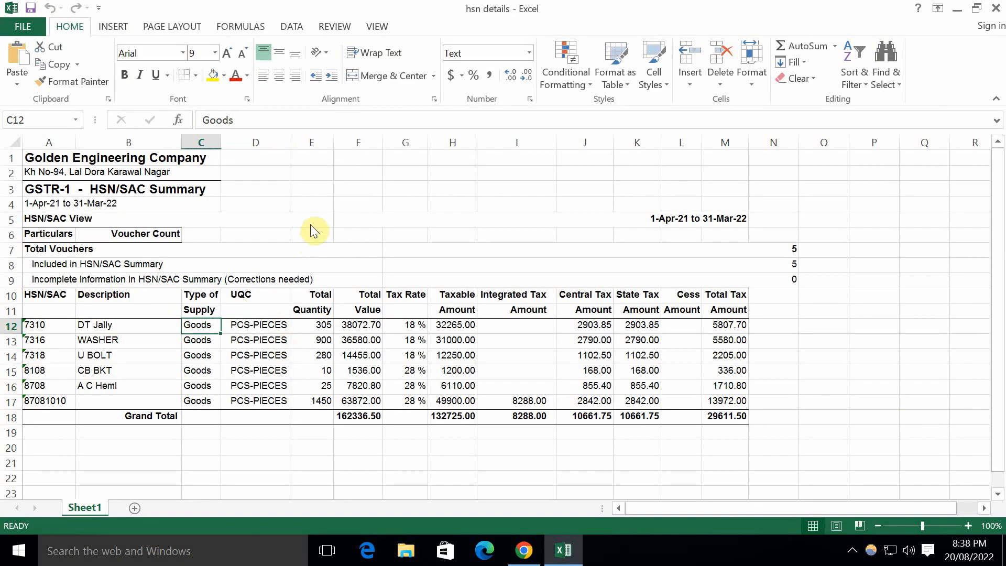
{"action": "key", "text": "alt+Tab"}
{"action": "left_click", "coordinate": [421, 140]}
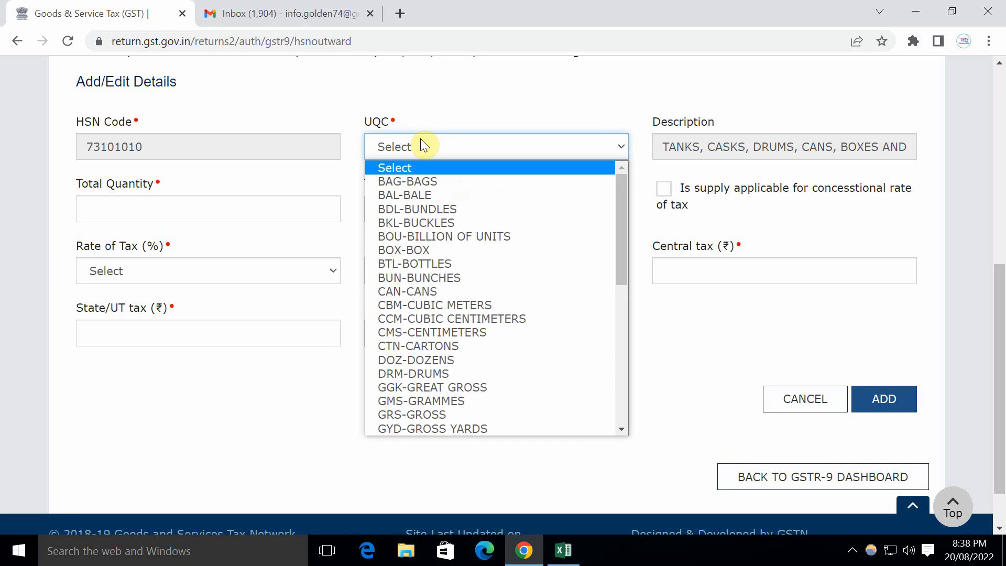
{"action": "key", "text": "alt+Tab"}
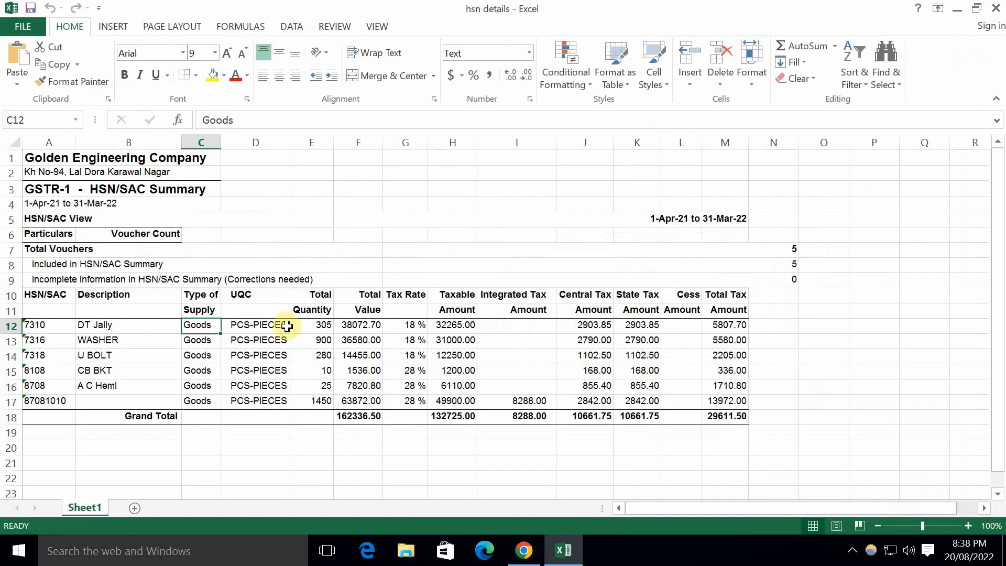
{"action": "left_click", "coordinate": [265, 326]}
{"action": "key", "text": "alt+Tab"}
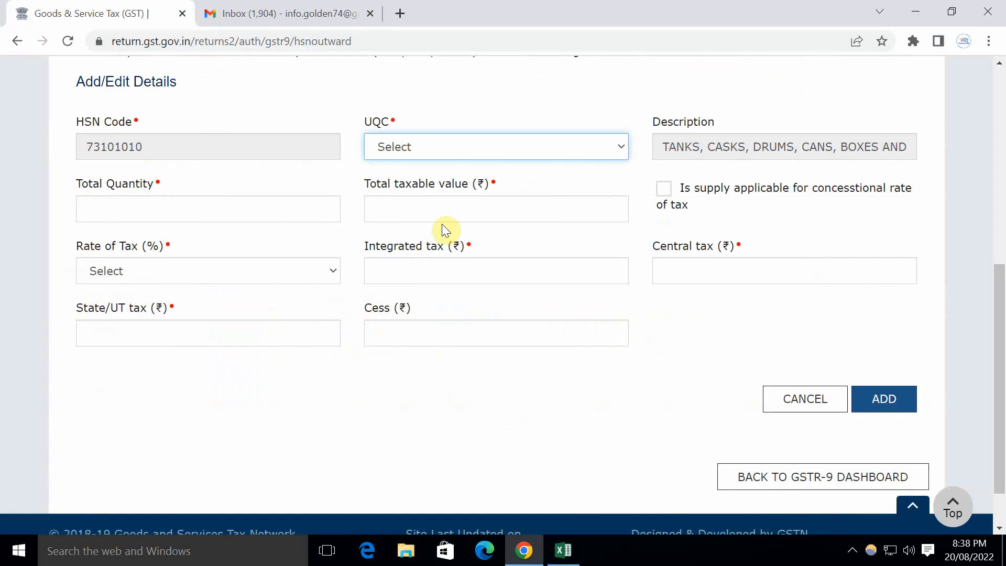
{"action": "left_click", "coordinate": [451, 148]}
{"action": "key", "text": "p"}
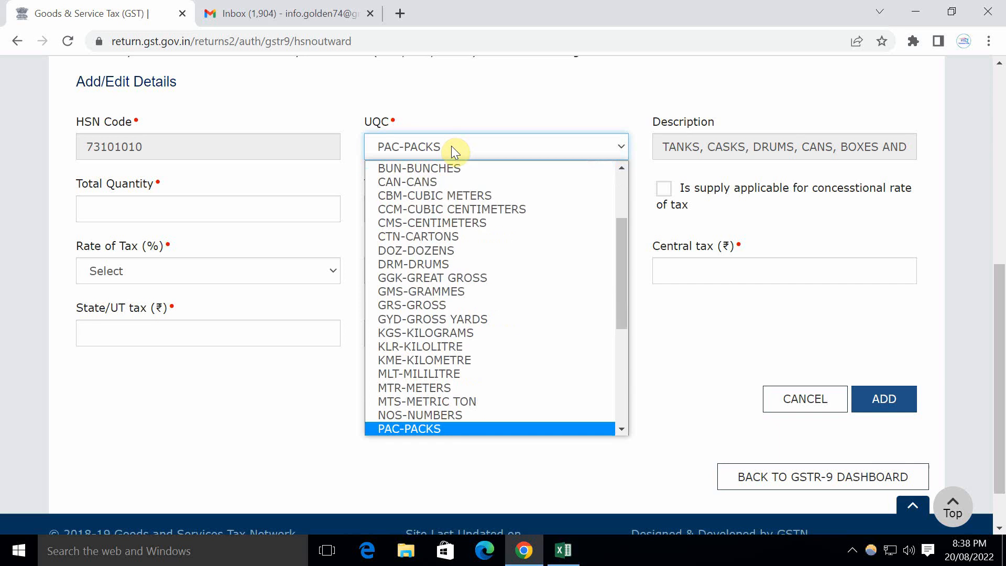
{"action": "key", "text": "p"}
{"action": "key", "text": "p"}
{"action": "left_click", "coordinate": [430, 416]}
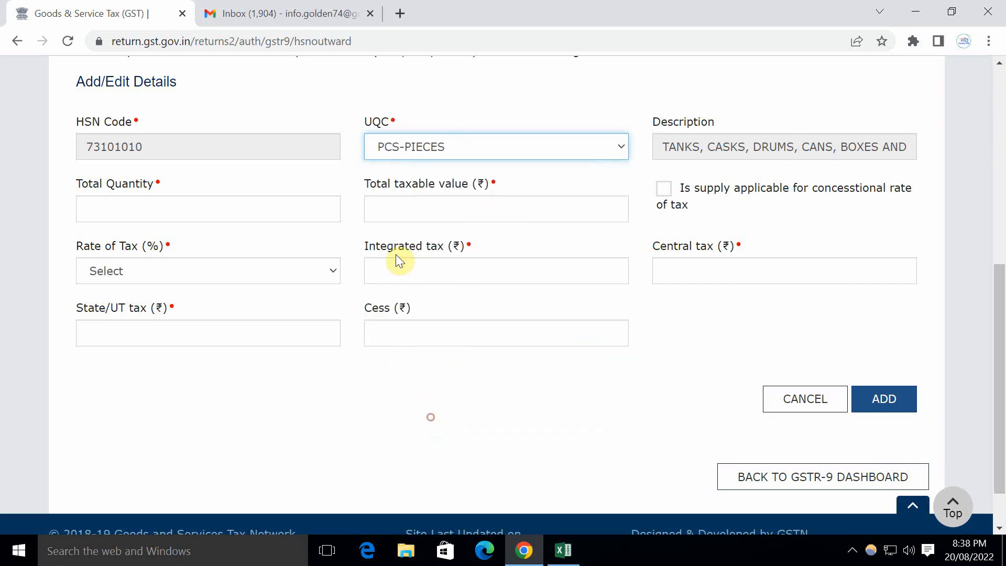
Step: Check the 7310 row's quantity in the workbook and enter 305 as the total quantity on the portal
{"action": "left_click", "coordinate": [213, 209]}
{"action": "key", "text": "alt+Tab"}
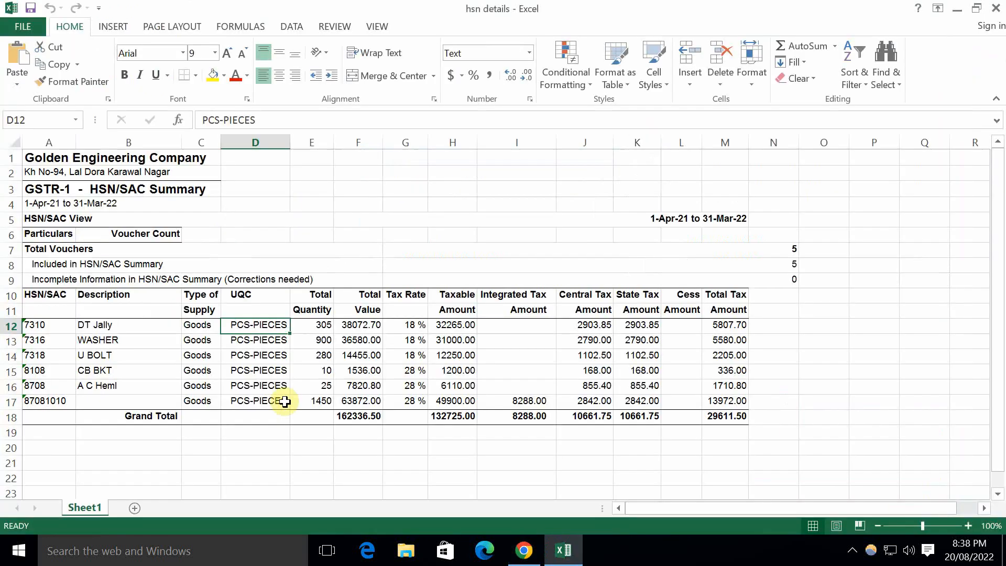
{"action": "key", "text": "Right"}
{"action": "key", "text": "alt+Tab"}
{"action": "type", "text": "3"}
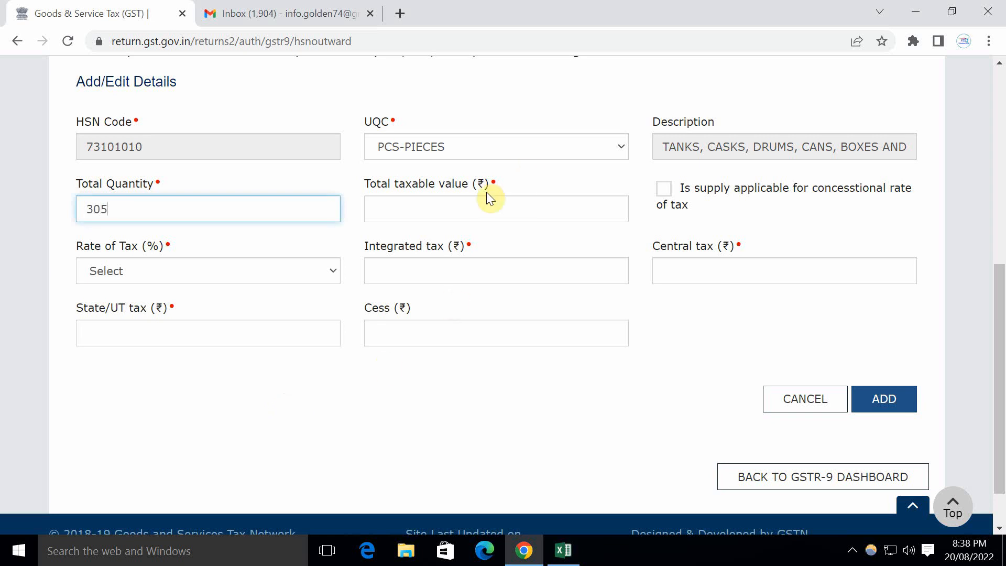
Step: Look up the taxable amount of the 7310 row in the workbook and enter 32265 as the total taxable value on the portal
{"action": "left_click", "coordinate": [486, 207]}
{"action": "key", "text": "alt+Tab"}
{"action": "key", "text": "Right"}
{"action": "key", "text": "Right"}
{"action": "key", "text": "Right"}
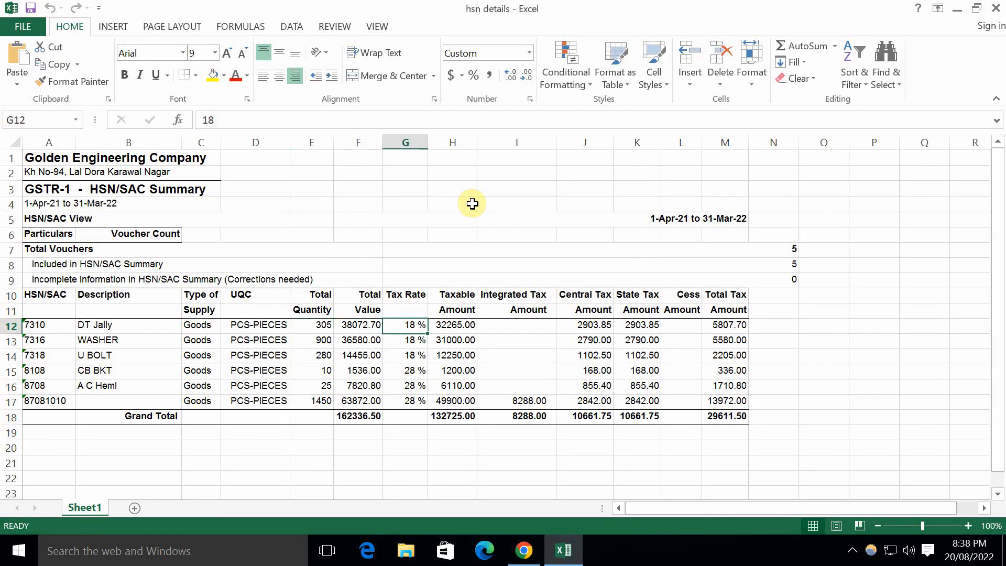
{"action": "key", "text": "ctrl+c"}
{"action": "key", "text": "alt+Tab"}
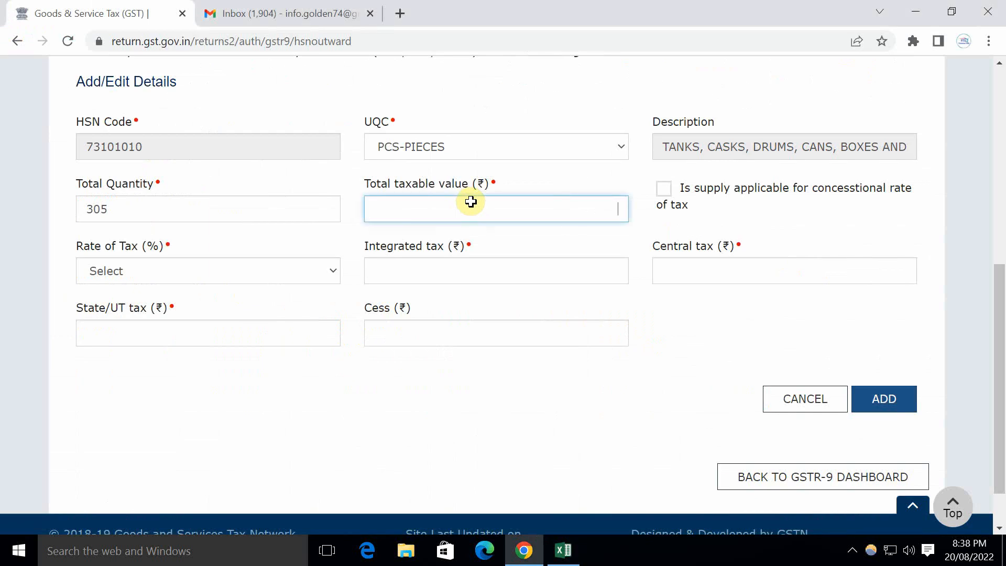
{"action": "key", "text": "alt+Tab"}
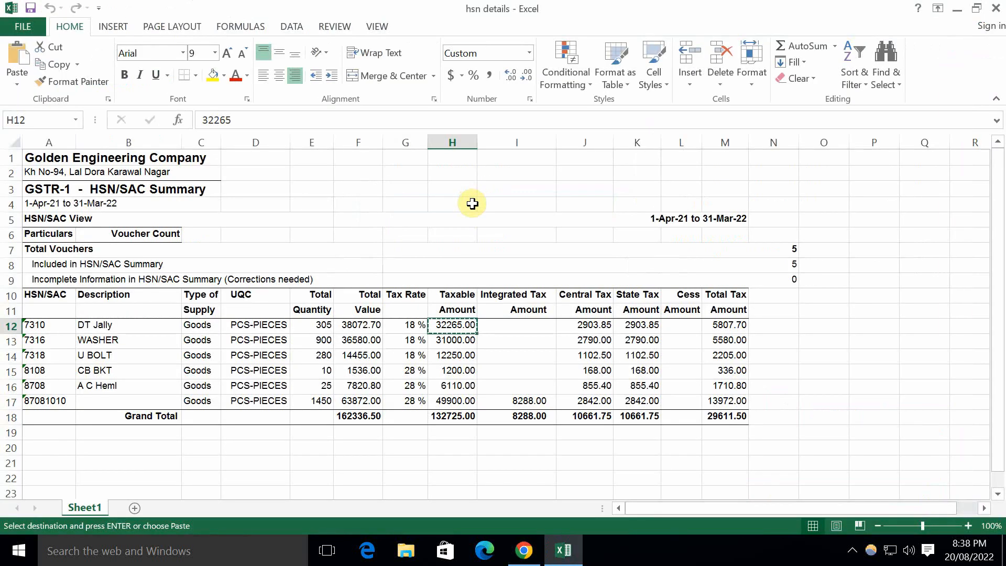
{"action": "key", "text": "alt+Tab"}
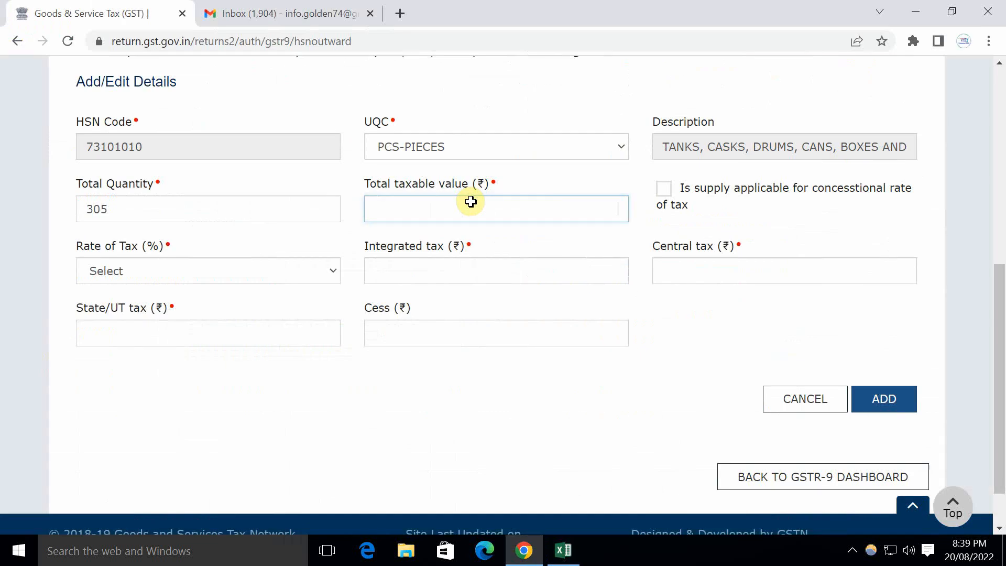
{"action": "type", "text": "32,"}
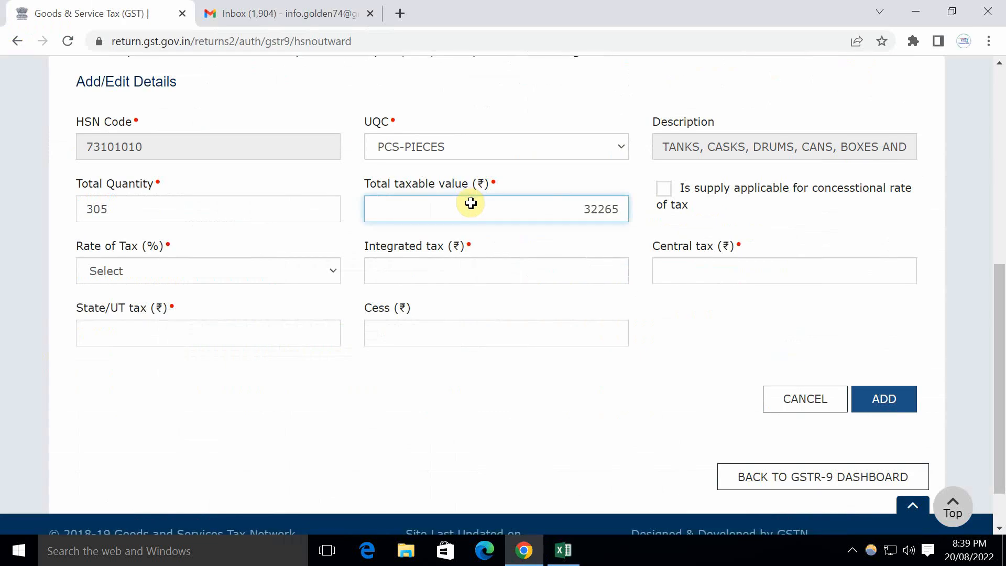
{"action": "type", "text": "265"}
{"action": "left_click", "coordinate": [590, 226]}
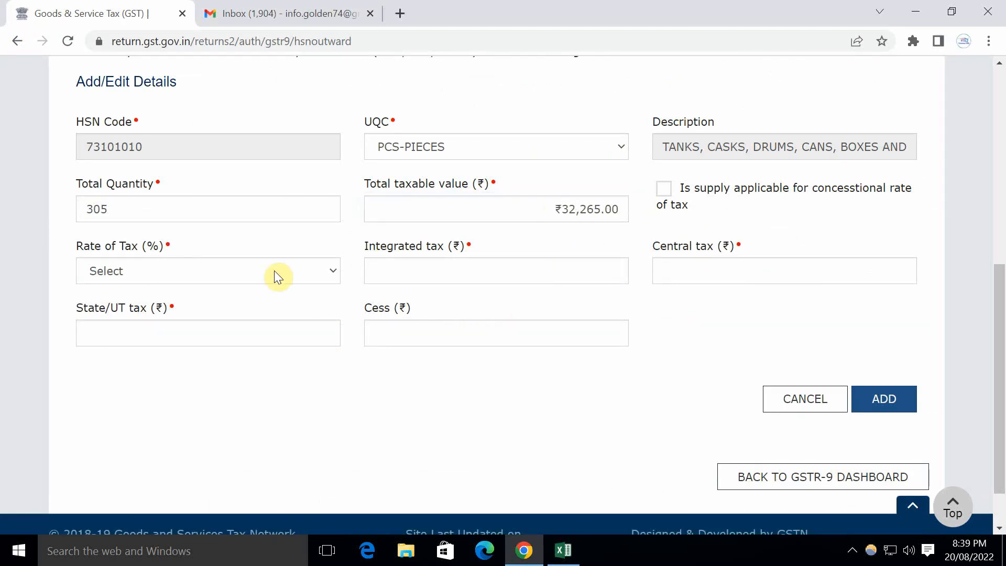
Step: Check the tax rate of the 7310 row in the workbook and set the rate of tax to 18 on the portal
{"action": "left_click", "coordinate": [243, 273]}
{"action": "key", "text": "alt+Tab"}
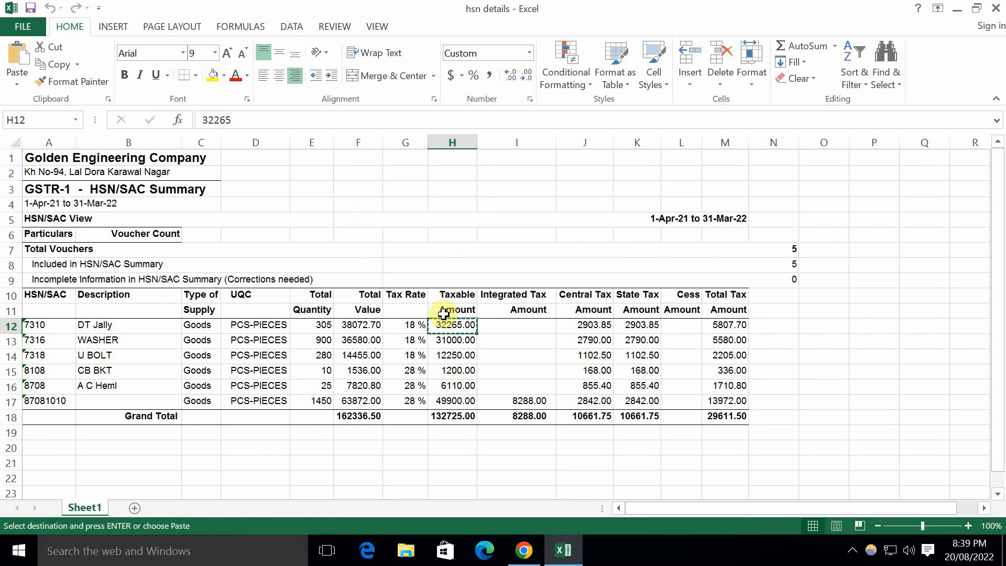
{"action": "key", "text": "alt+Tab"}
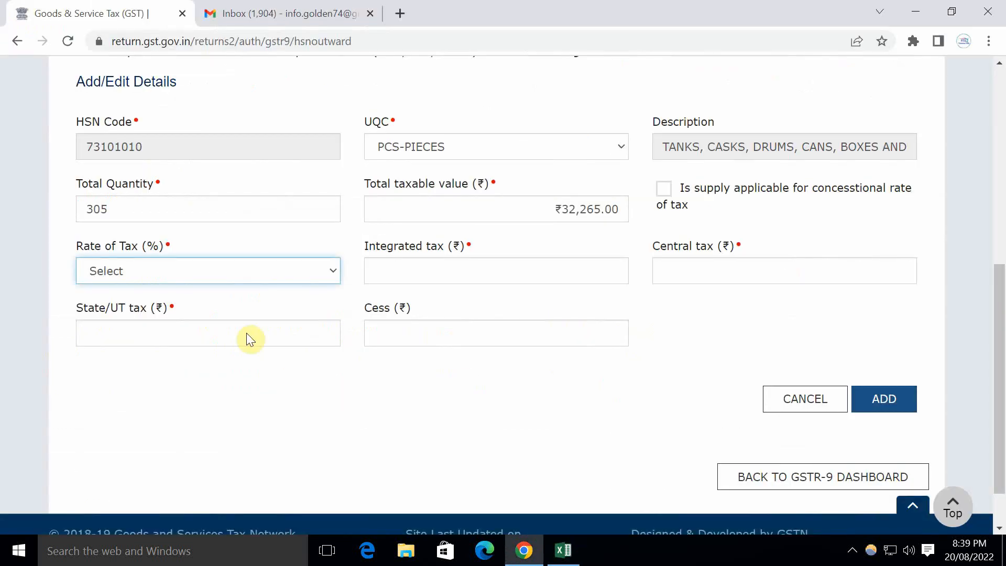
{"action": "left_click", "coordinate": [219, 269]}
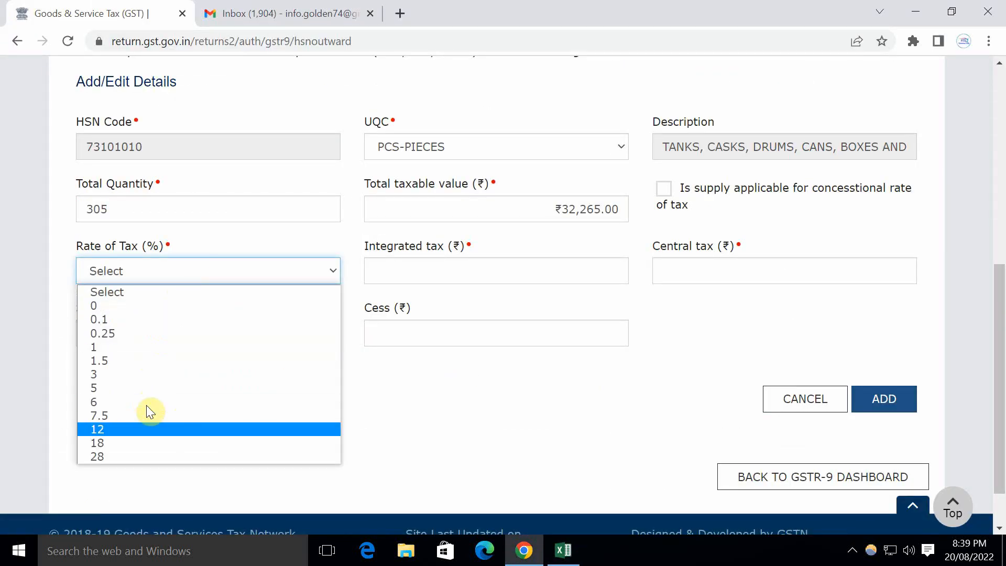
{"action": "left_click", "coordinate": [133, 442]}
Step: Look up the central tax and state tax amounts of the 7310 row in the workbook and return to the portal's entry form
{"action": "left_click", "coordinate": [480, 263]}
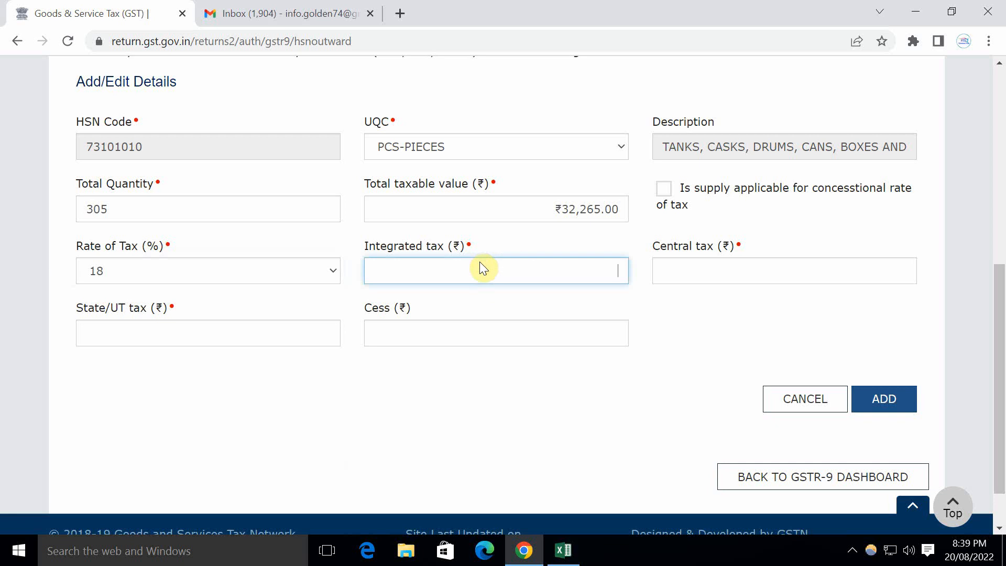
{"action": "key", "text": "alt+Tab"}
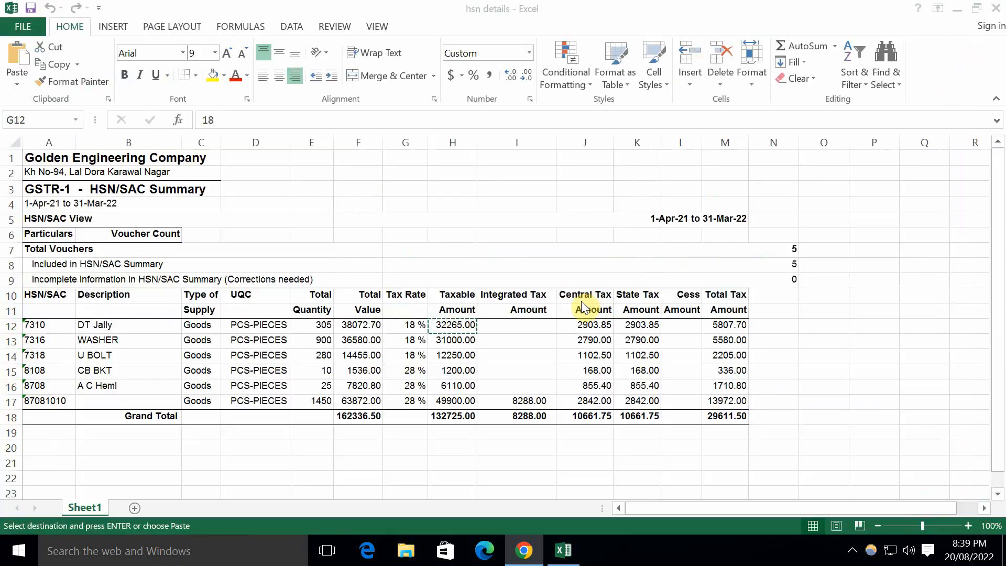
{"action": "left_click", "coordinate": [593, 326]}
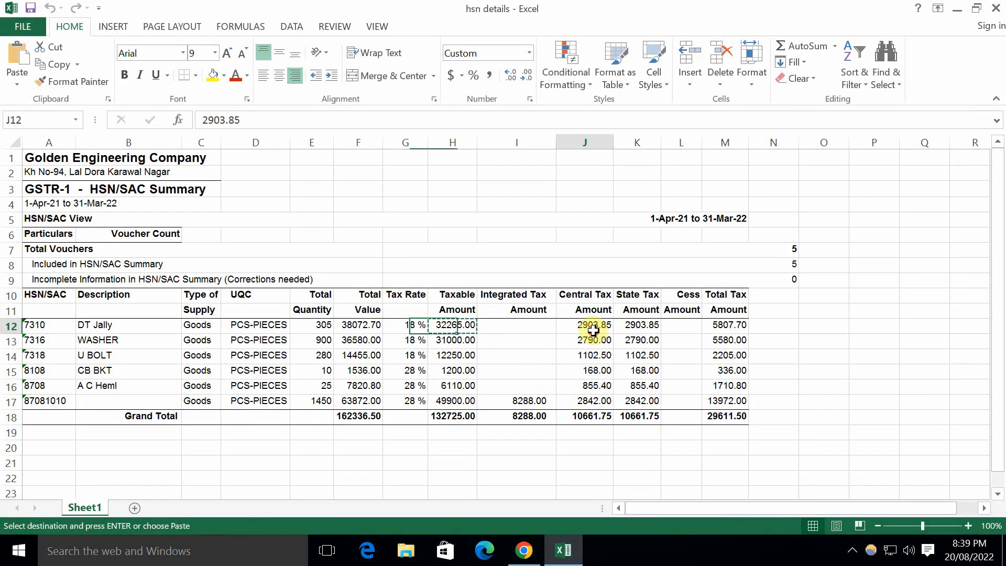
{"action": "left_click", "coordinate": [635, 327]}
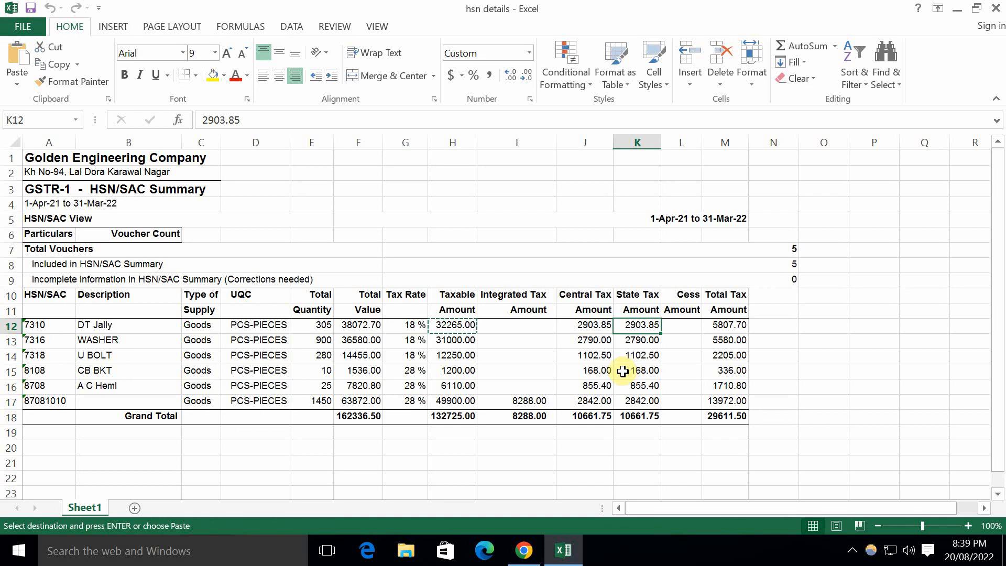
{"action": "left_click", "coordinate": [590, 326]}
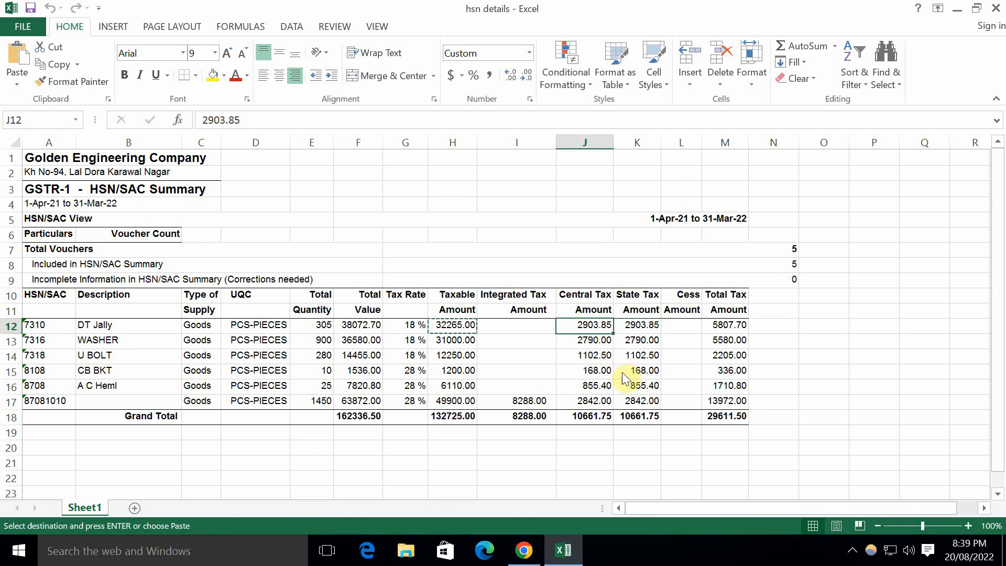
{"action": "key", "text": "alt+Tab"}
{"action": "type", "text": "2903."}
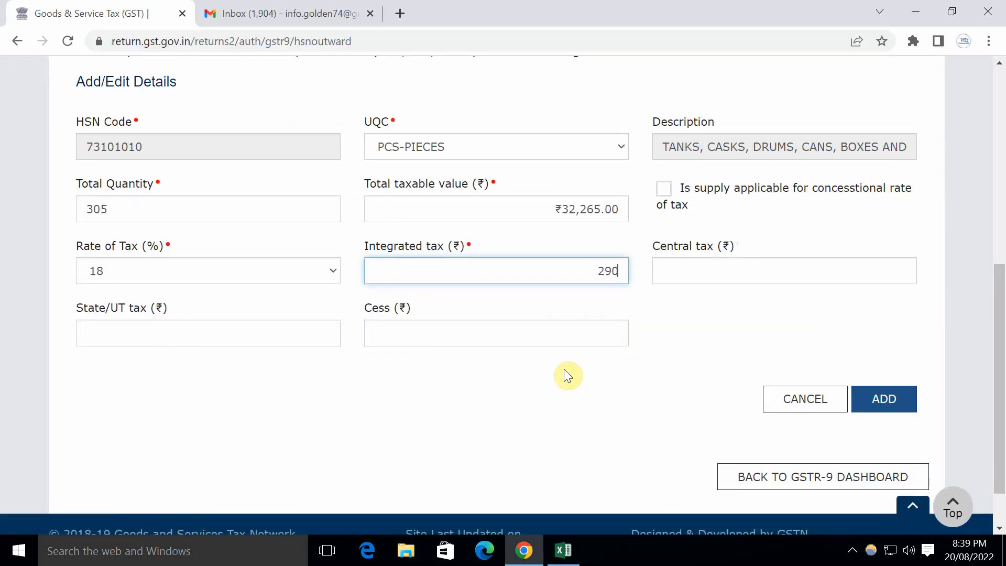
{"action": "key", "text": "BackSpace"}
{"action": "key", "text": "BackSpace"}
{"action": "key", "text": "BackSpace"}
{"action": "key", "text": "BackSpace"}
{"action": "key", "text": "BackSpace"}
Step: Enter 2903.85 as both the central tax and the State/UT tax for HSN 73101010
{"action": "left_click", "coordinate": [738, 268]}
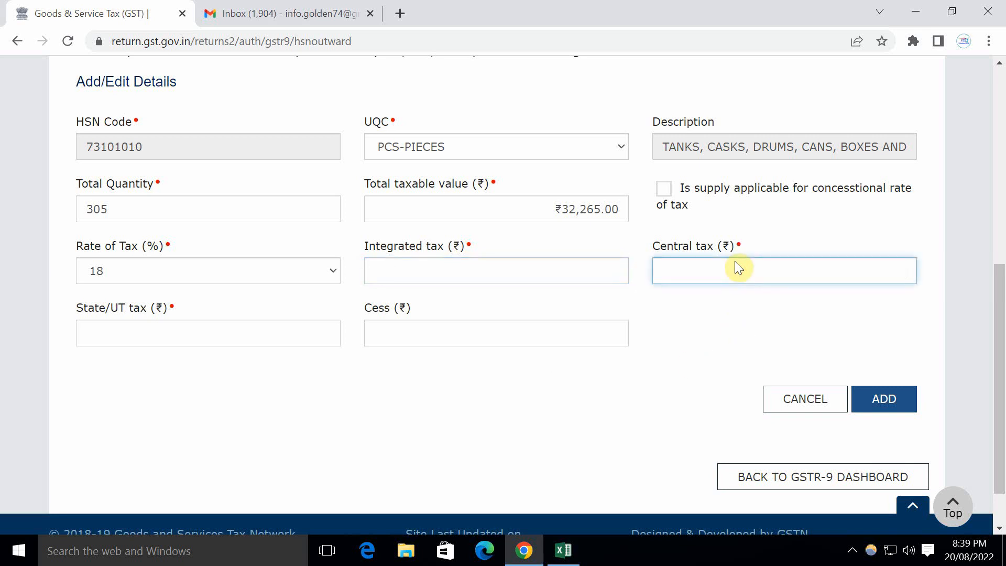
{"action": "type", "text": "2903.85"}
{"action": "left_click", "coordinate": [728, 374]}
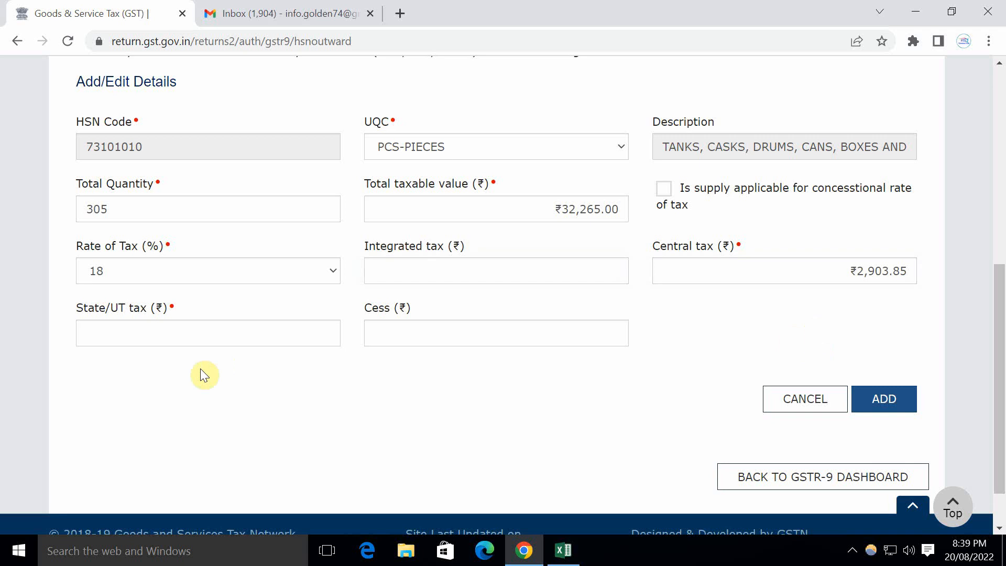
{"action": "left_click", "coordinate": [211, 325]}
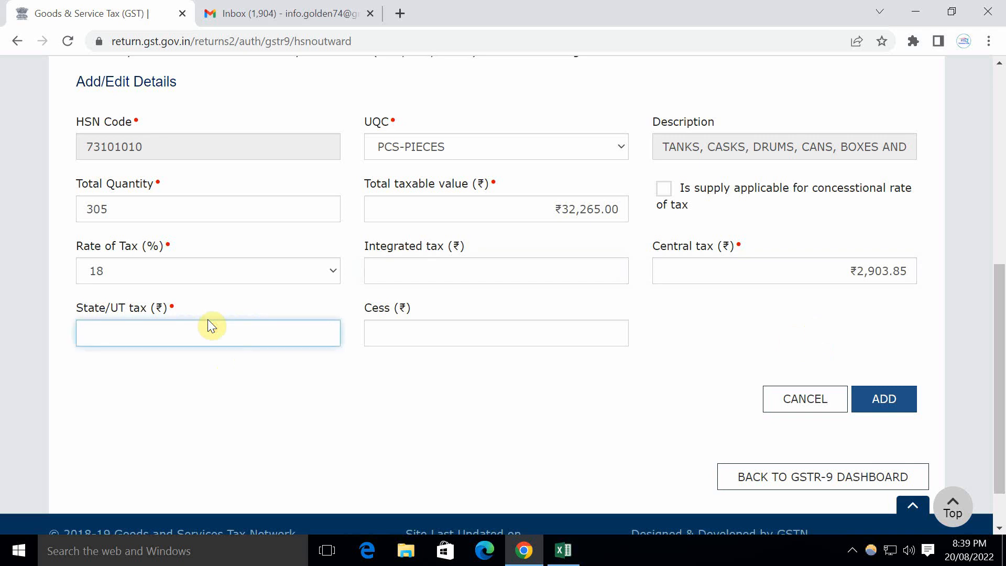
{"action": "type", "text": "2903.85"}
Step: Set the integrated tax and cess to 0, and add the completed 73101010 entry to the HSN details
{"action": "left_click", "coordinate": [449, 263]}
{"action": "type", "text": "0"}
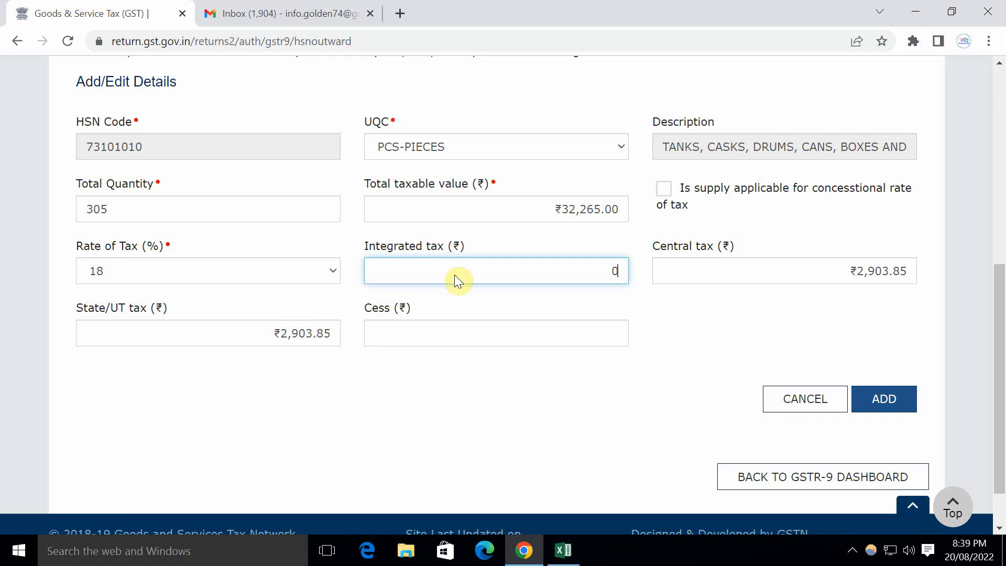
{"action": "left_click", "coordinate": [490, 372]}
{"action": "left_click", "coordinate": [488, 330]}
{"action": "type", "text": "0"}
{"action": "left_click", "coordinate": [489, 409]}
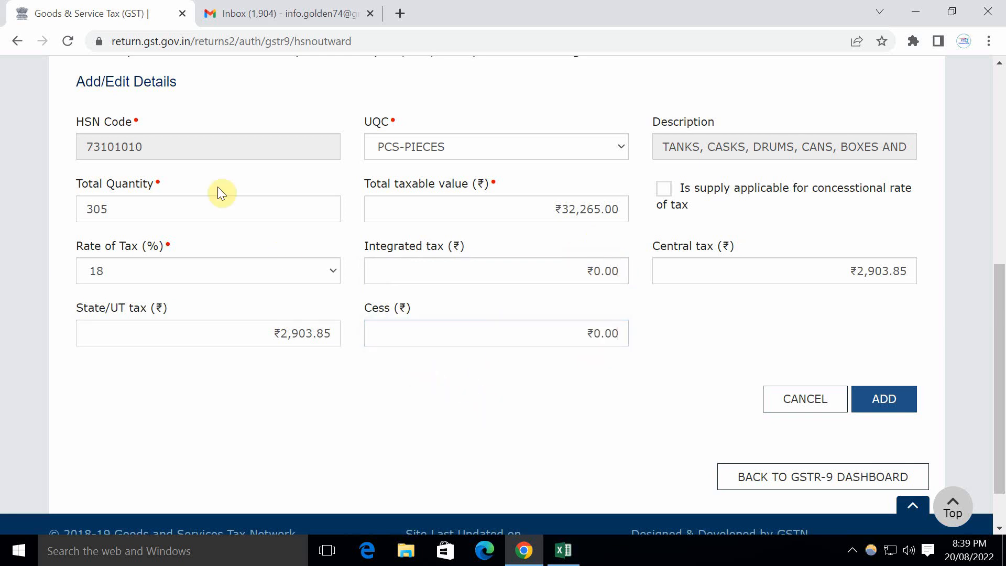
{"action": "left_click", "coordinate": [890, 399]}
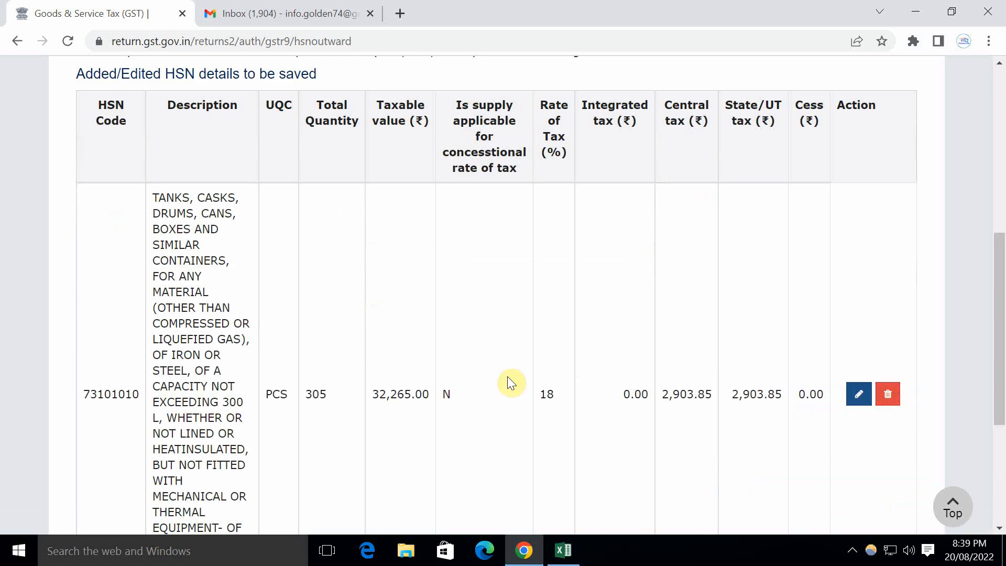
{"action": "scroll", "coordinate": [465, 388], "scroll_direction": "down", "scroll_amount": 3}
{"action": "scroll", "coordinate": [718, 384], "scroll_direction": "up", "scroll_amount": 8}
{"action": "scroll", "coordinate": [557, 362], "scroll_direction": "down", "scroll_amount": 6}
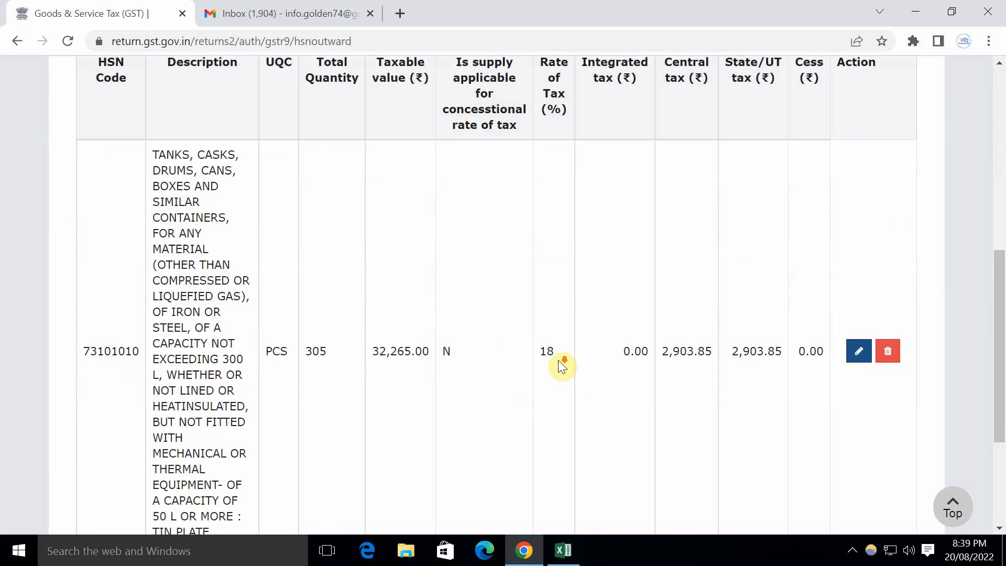
Step: Mark the 7310 row as entered with "k" in cell N12 of the workbook and select the next HSN code, 7316
{"action": "scroll", "coordinate": [489, 366], "scroll_direction": "up", "scroll_amount": 5}
{"action": "left_click", "coordinate": [116, 149]}
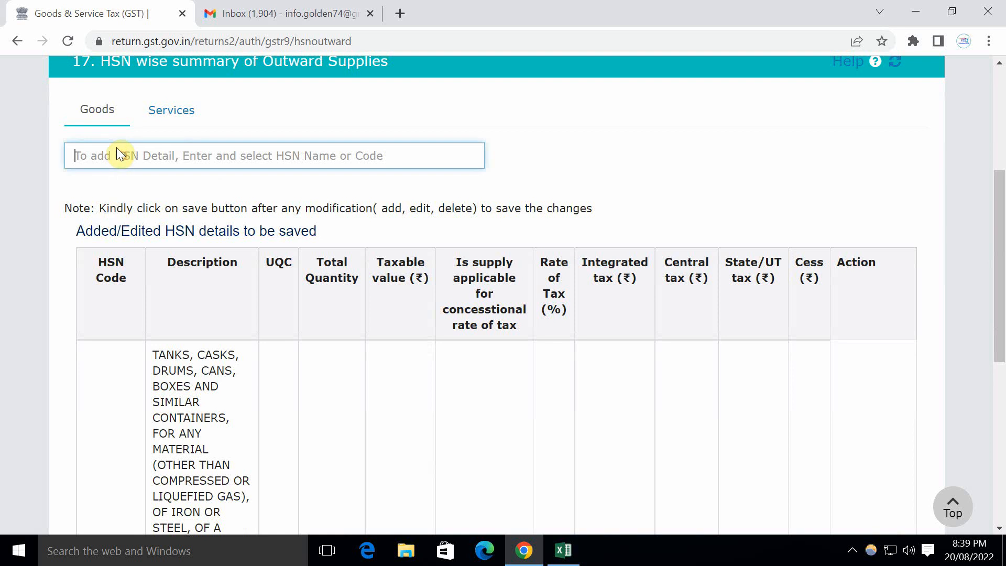
{"action": "key", "text": "alt+Tab"}
{"action": "left_click", "coordinate": [792, 325]}
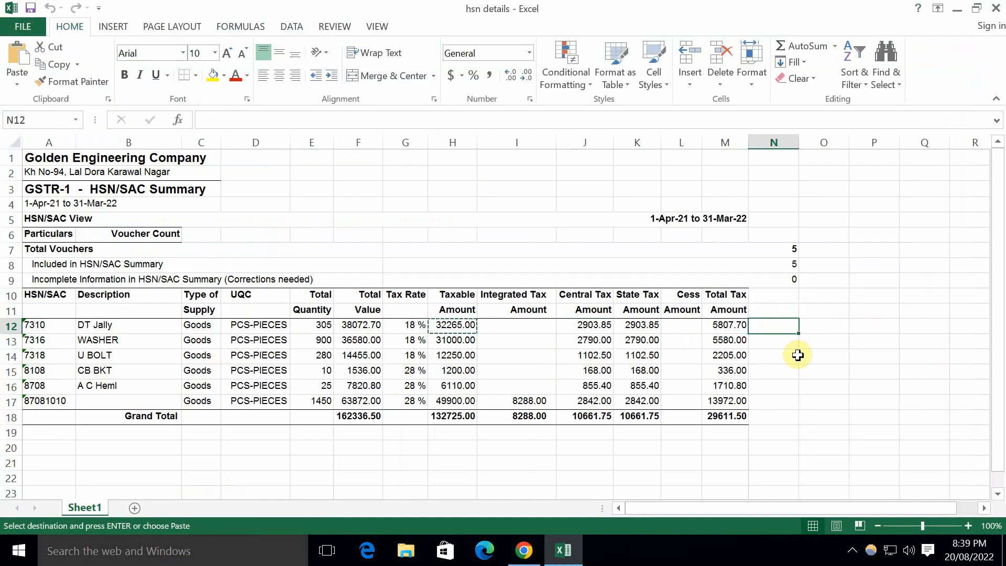
{"action": "type", "text": "k"}
{"action": "left_click", "coordinate": [47, 339]}
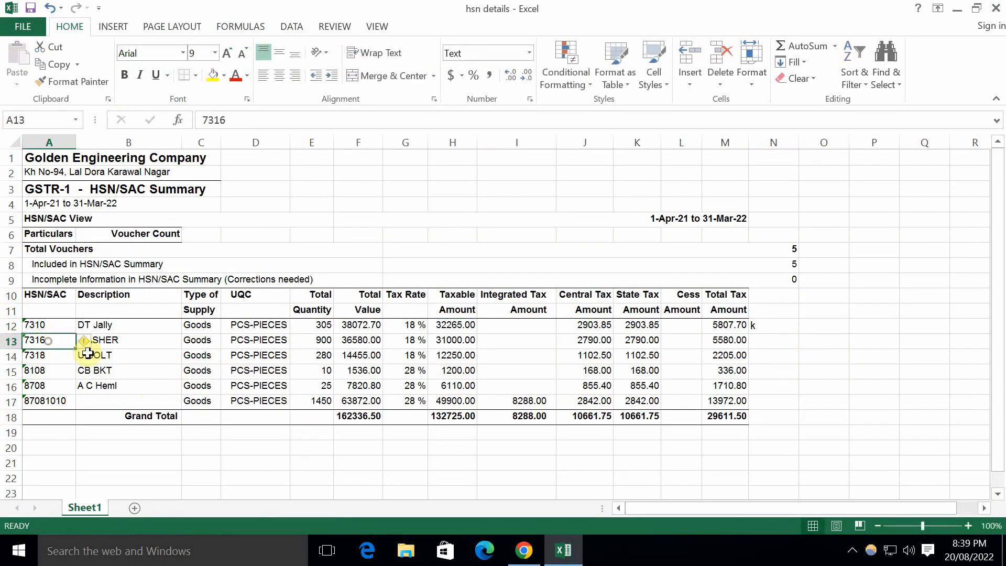
Step: Switch to the GST portal, search for HSN 7316, and choose 73160010 for anchors and grapnels
{"action": "key", "text": "alt+Tab"}
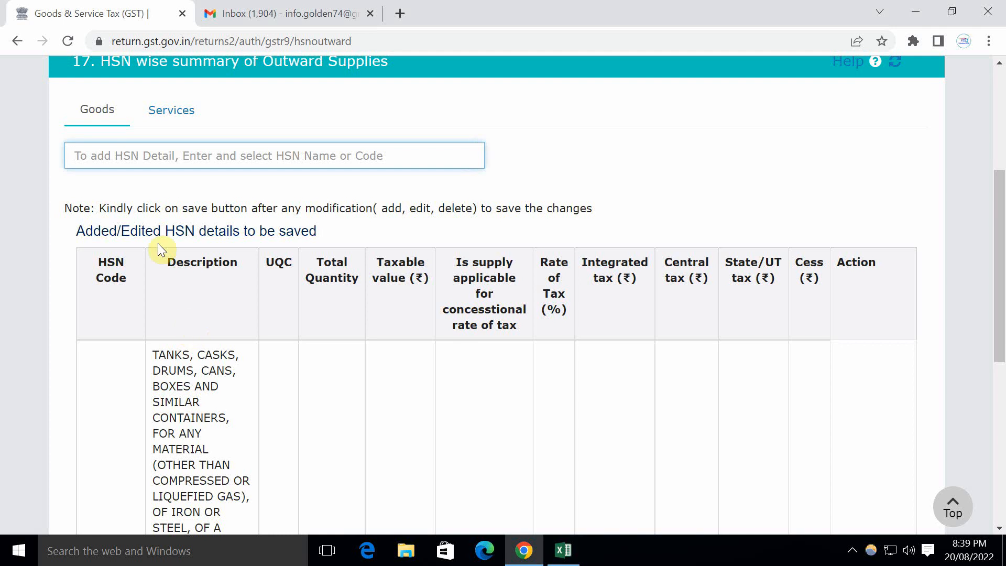
{"action": "type", "text": "7316"}
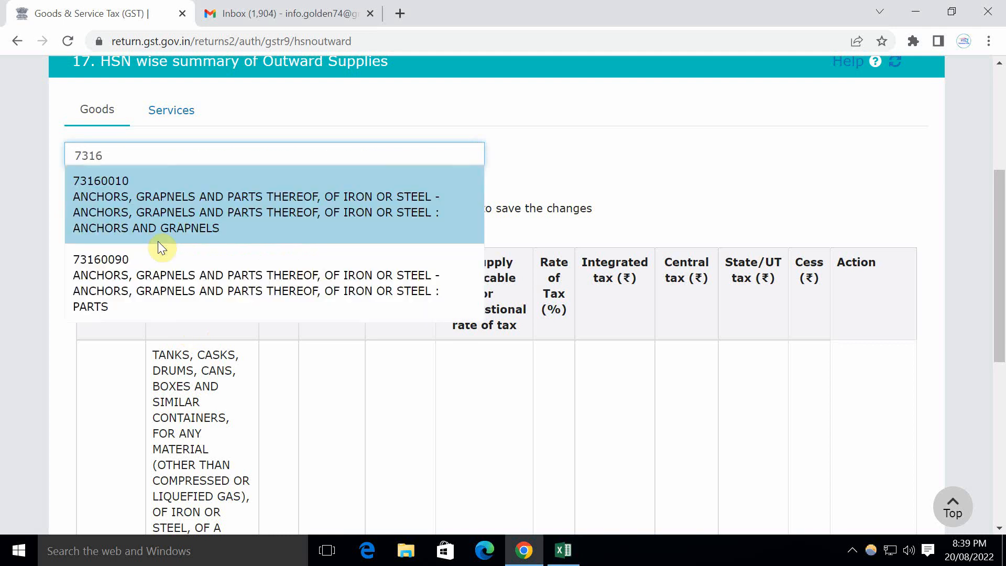
{"action": "left_click", "coordinate": [228, 204]}
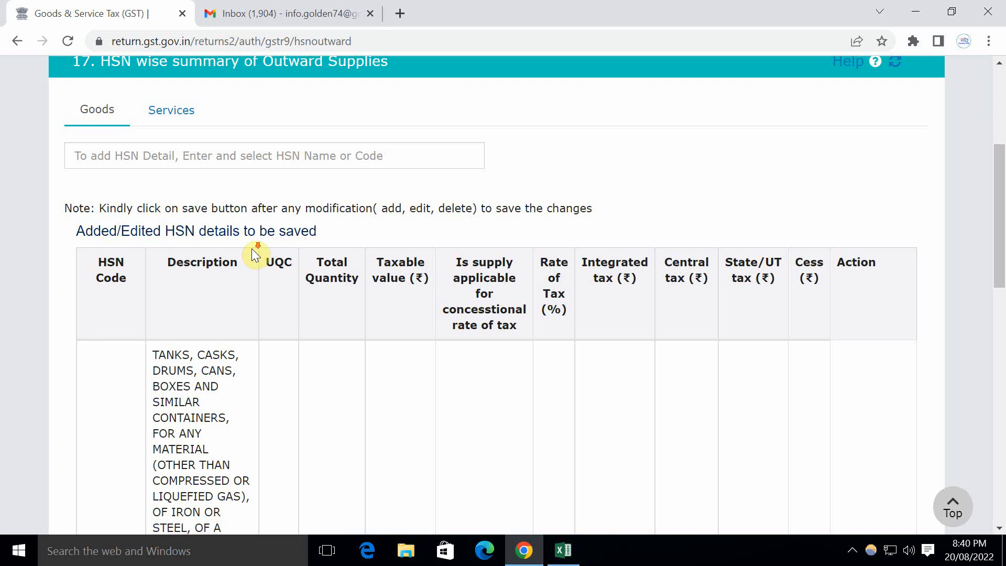
Step: Set the UQC of the 73160010 entry to PCS-PIECES
{"action": "scroll", "coordinate": [255, 255], "scroll_direction": "down", "scroll_amount": 12}
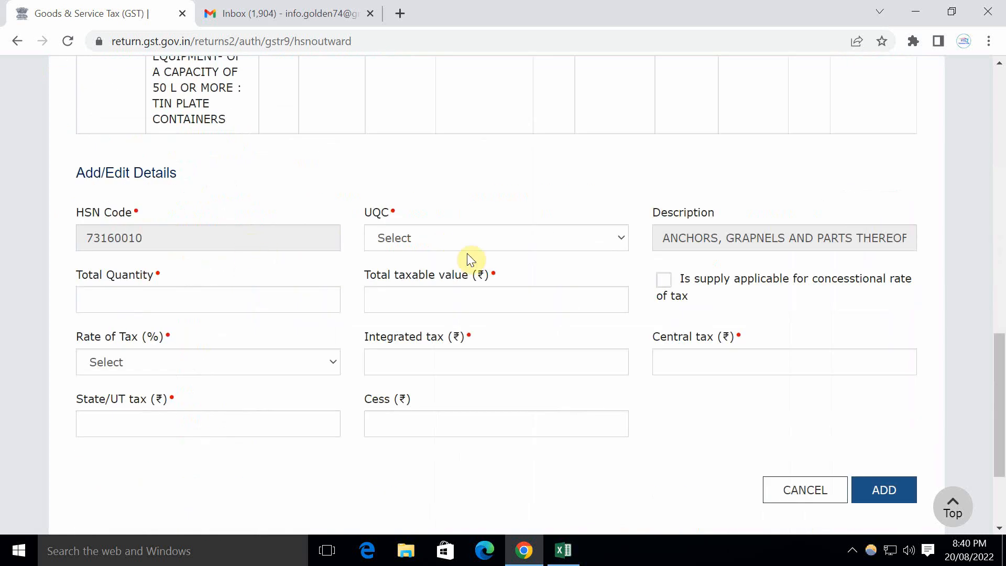
{"action": "left_click", "coordinate": [424, 241]}
{"action": "key", "text": "p"}
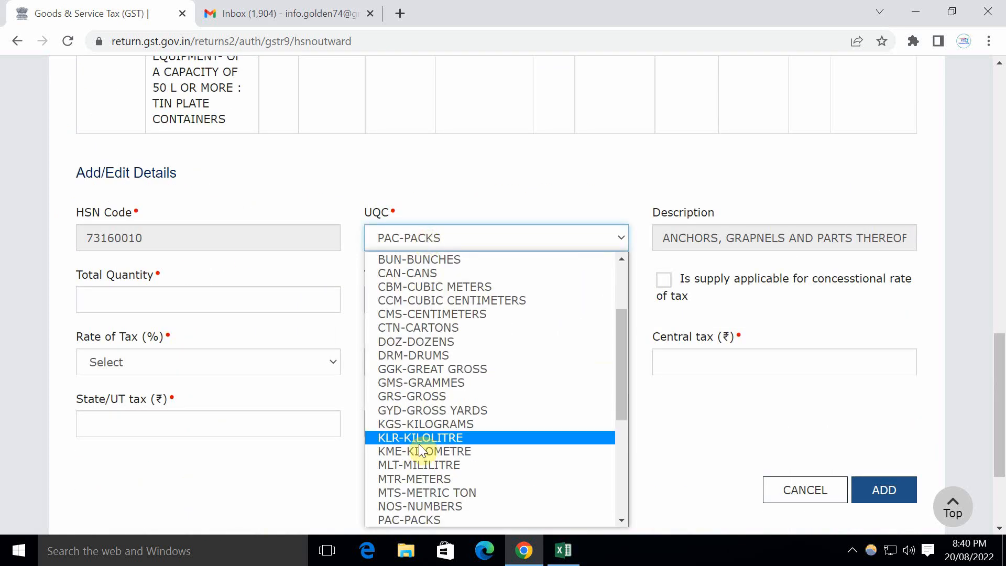
{"action": "scroll", "coordinate": [412, 511], "scroll_direction": "down", "scroll_amount": 1}
{"action": "scroll", "coordinate": [411, 510], "scroll_direction": "down", "scroll_amount": 3}
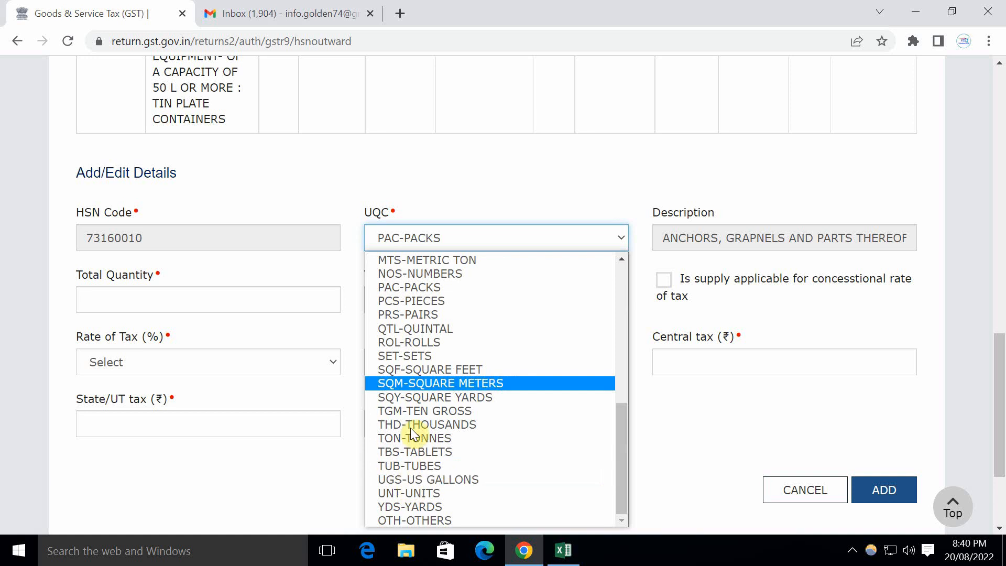
{"action": "left_click", "coordinate": [436, 300]}
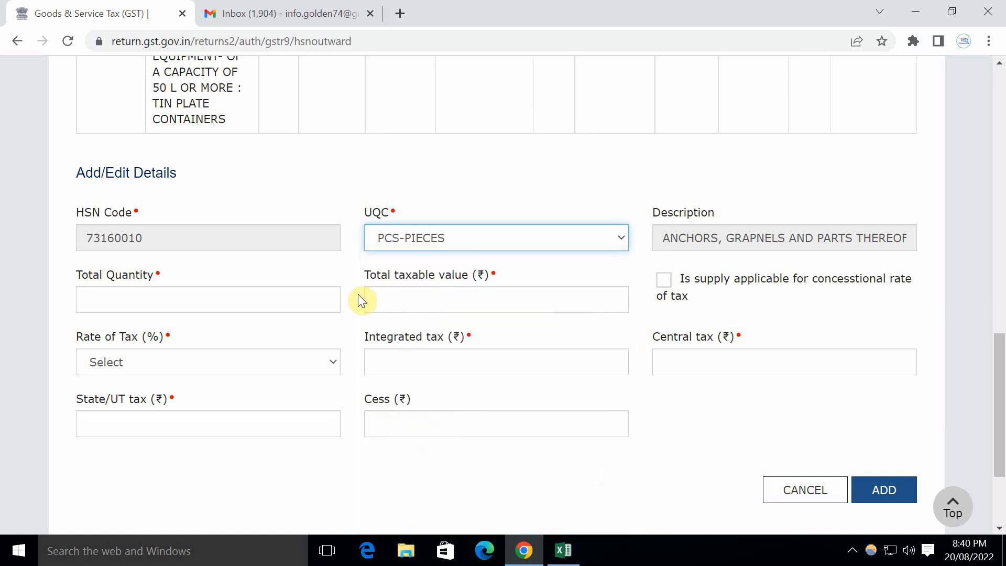
Step: Check the 7316 row in the workbook and enter a total quantity of 900 and an 18% tax rate for 73160010
{"action": "key", "text": "alt+Tab"}
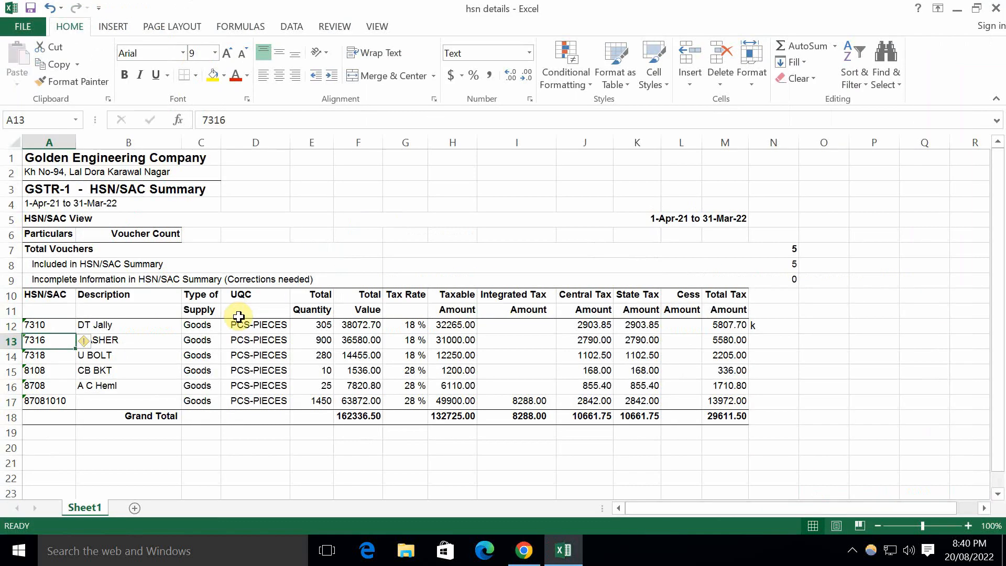
{"action": "left_click", "coordinate": [337, 332]}
{"action": "key", "text": "alt+Tab"}
{"action": "left_click", "coordinate": [197, 297]}
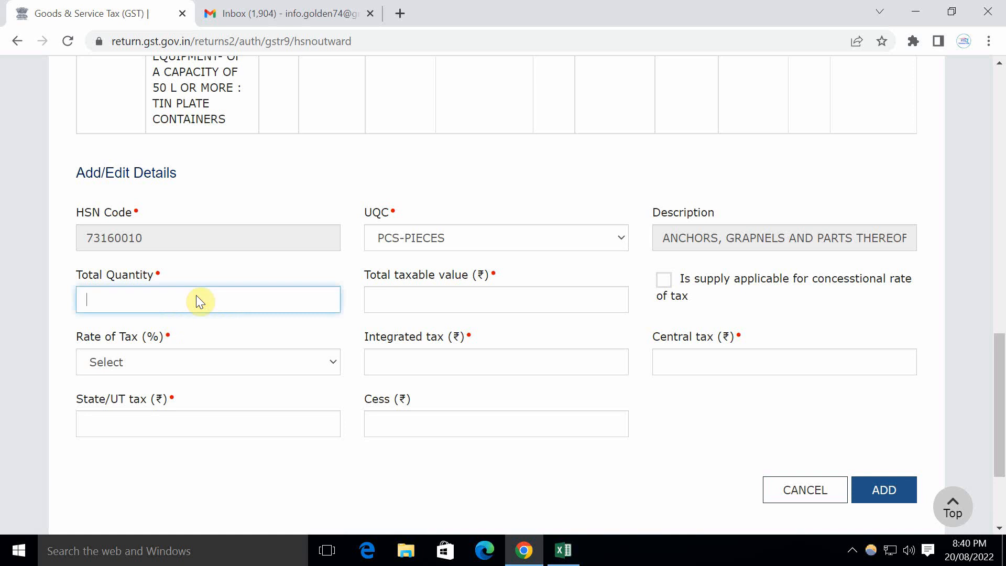
{"action": "type", "text": "900"}
{"action": "left_click", "coordinate": [310, 335]}
{"action": "left_click", "coordinate": [290, 374]}
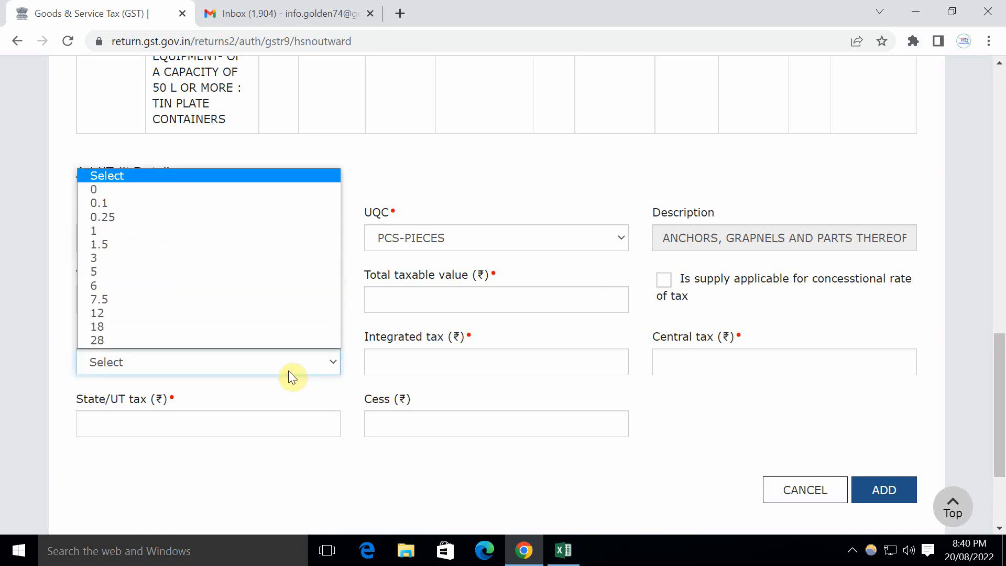
{"action": "left_click", "coordinate": [151, 326]}
Step: Look up the 7316 row's taxable amount in the workbook and enter 31000 as the total taxable value on the portal
{"action": "left_click", "coordinate": [385, 357]}
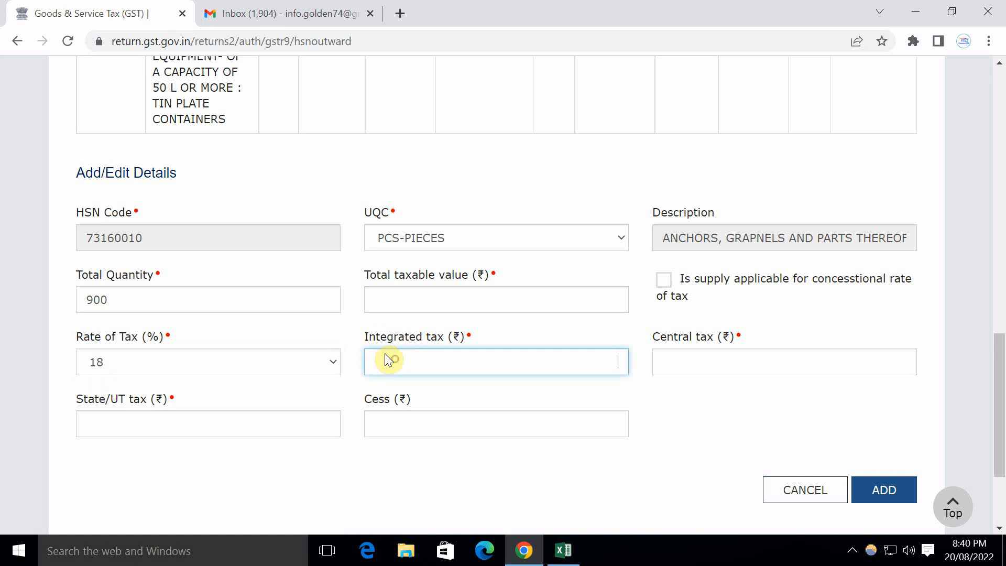
{"action": "key", "text": "alt+Tab"}
{"action": "left_click", "coordinate": [412, 344]}
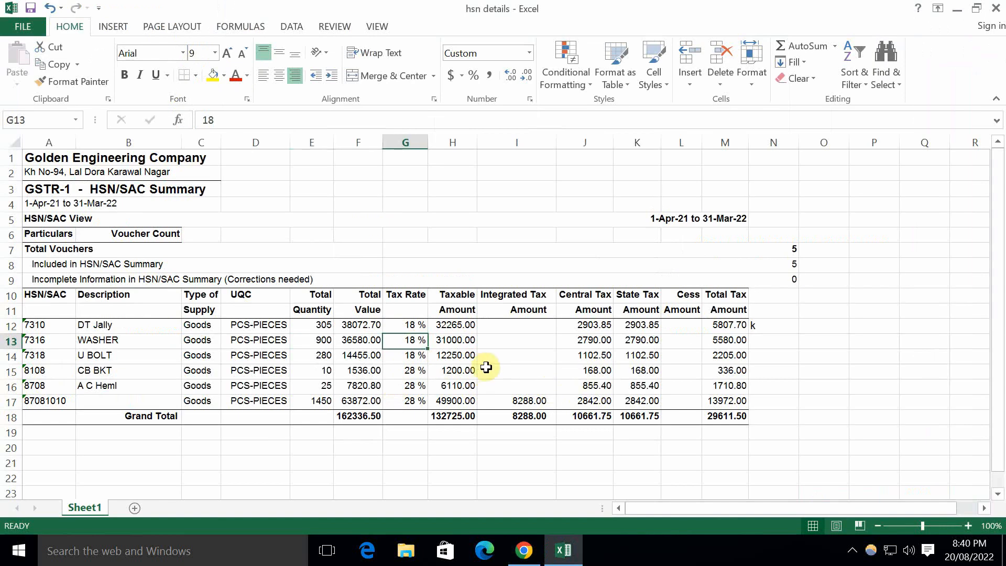
{"action": "left_click", "coordinate": [451, 341]}
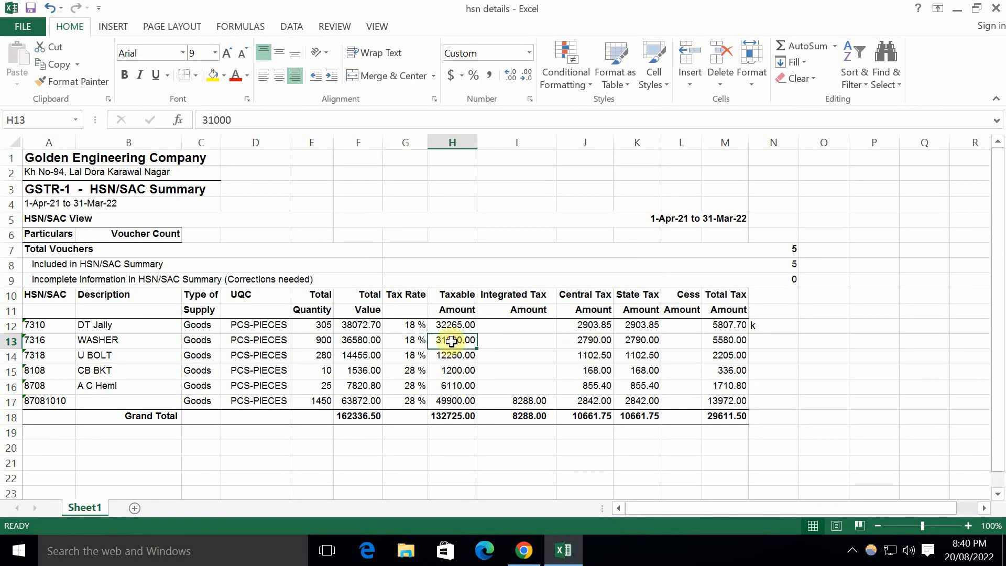
{"action": "key", "text": "alt+Tab"}
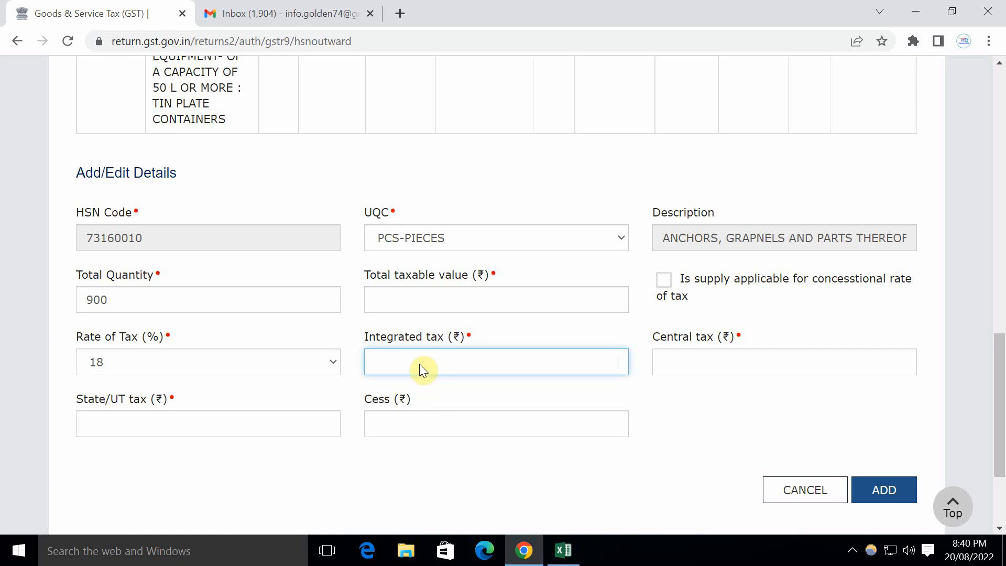
{"action": "left_click", "coordinate": [438, 287]}
{"action": "type", "text": "31000"}
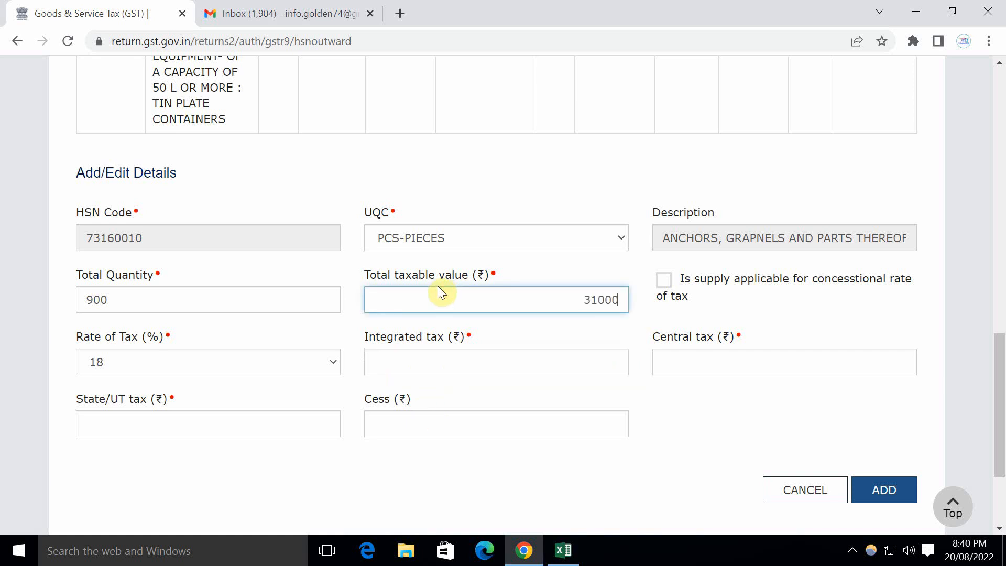
{"action": "left_click", "coordinate": [528, 347]}
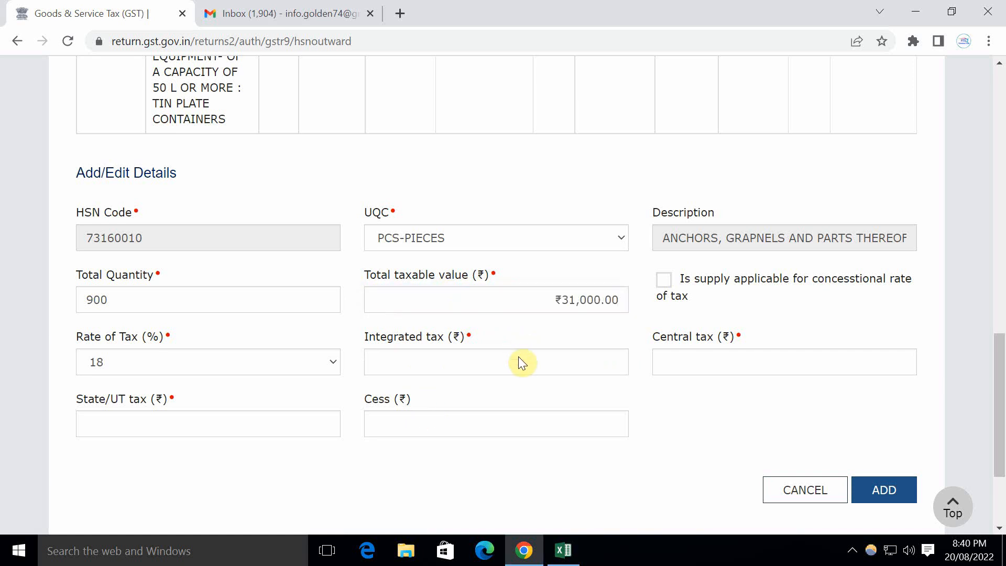
Step: Look up the 7316 row's central tax in the workbook and enter 2790 as both central and State/UT tax on the portal
{"action": "key", "text": "alt+Tab"}
{"action": "left_click", "coordinate": [589, 341]}
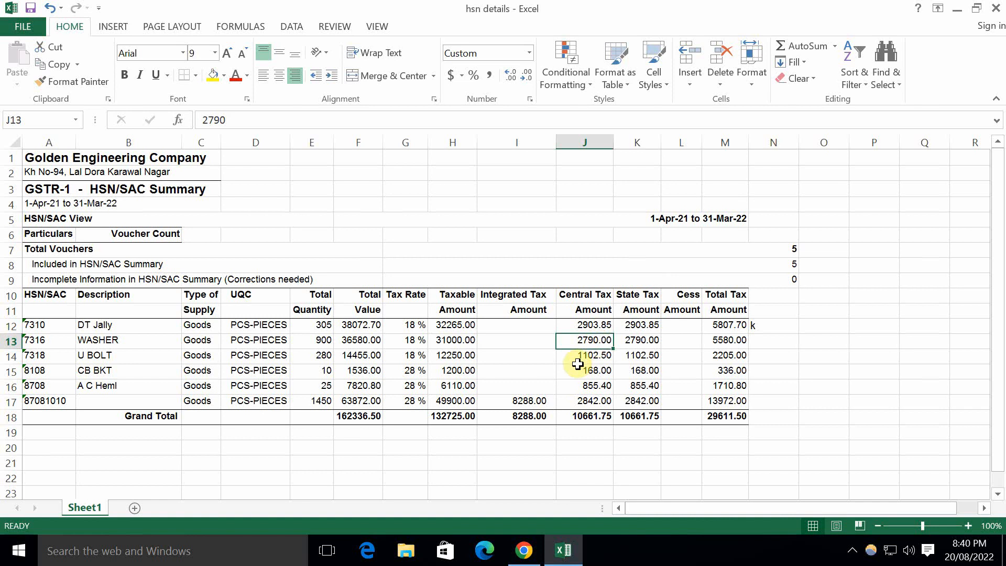
{"action": "key", "text": "alt+Tab"}
{"action": "left_click", "coordinate": [697, 346]}
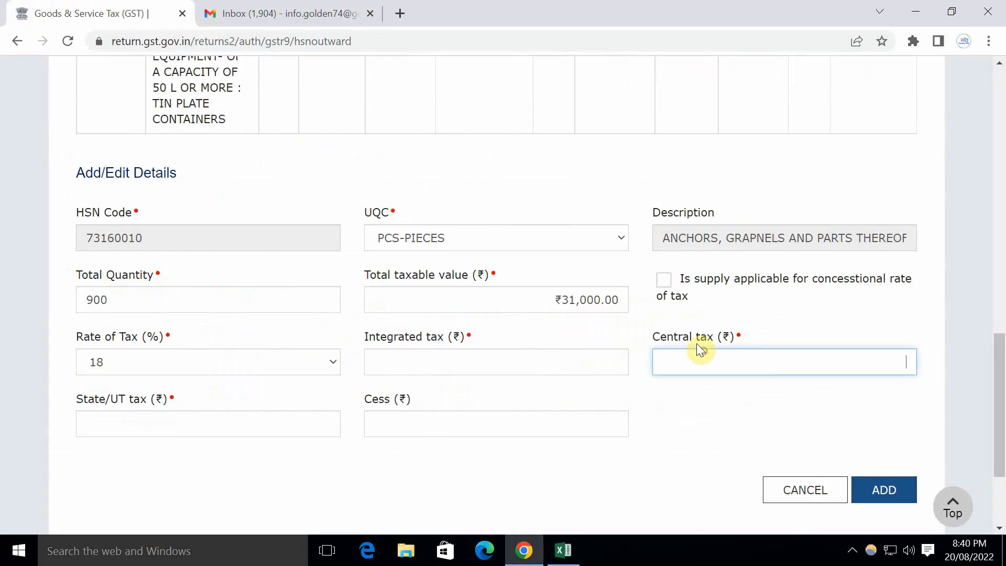
{"action": "type", "text": "2790"}
{"action": "left_click", "coordinate": [239, 425]}
{"action": "type", "text": "2790"}
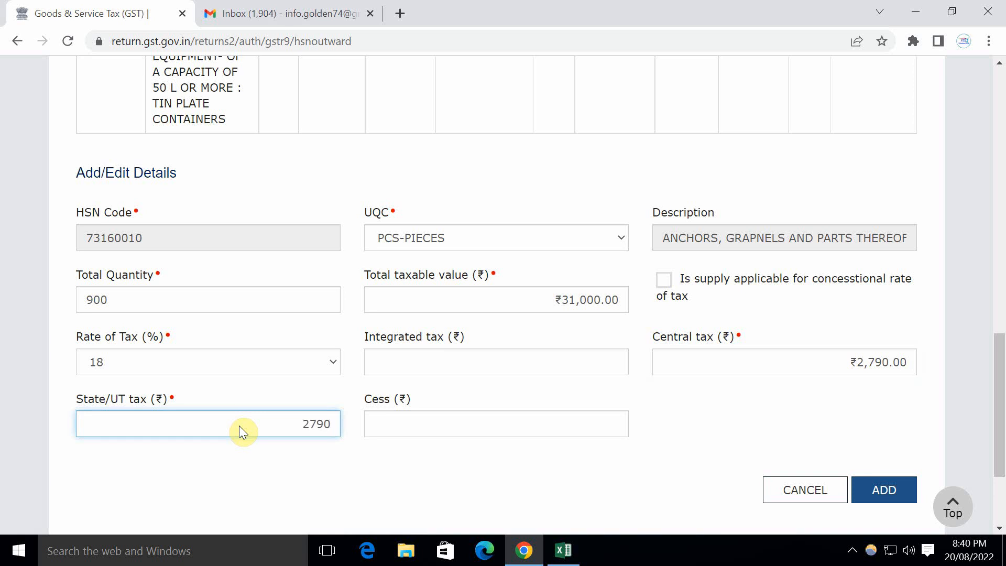
{"action": "left_click", "coordinate": [469, 492]}
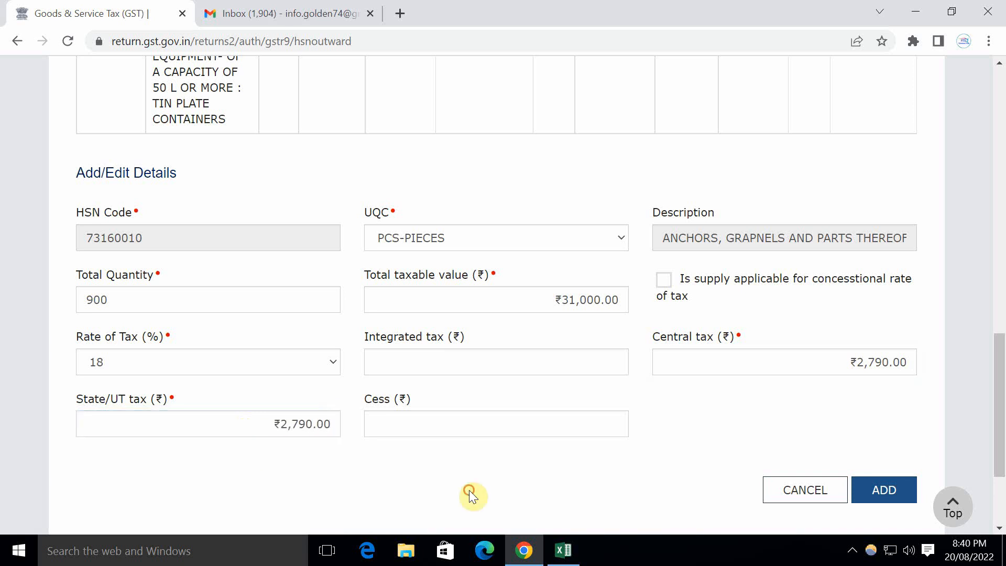
Step: Set the cess and integrated tax to 0, and add the completed 73160010 entry to the HSN details
{"action": "left_click", "coordinate": [461, 427]}
{"action": "type", "text": "0"}
{"action": "left_click", "coordinate": [488, 360]}
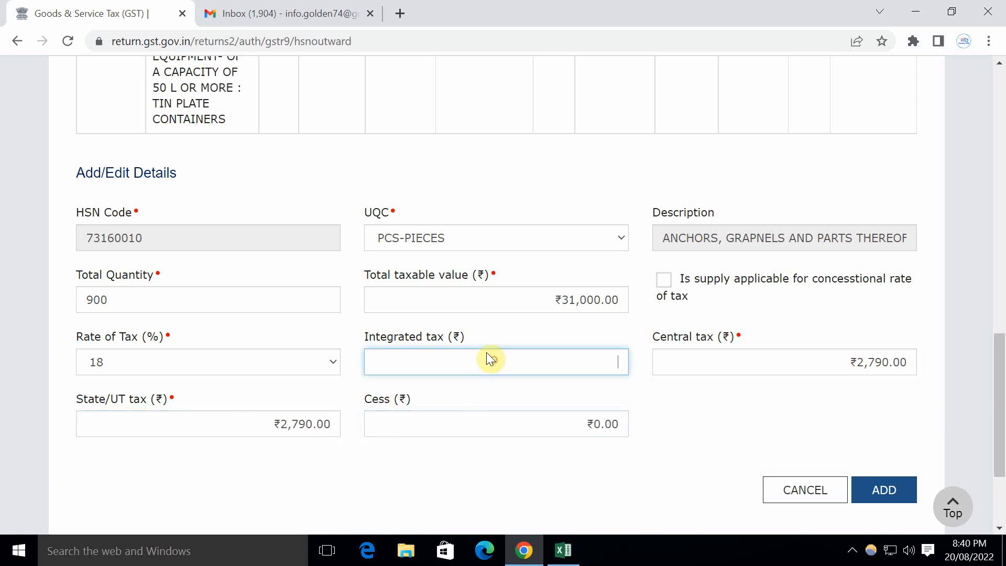
{"action": "type", "text": "0"}
{"action": "left_click", "coordinate": [733, 387]}
{"action": "left_click", "coordinate": [894, 488]}
Step: Mark the 7316 row as entered with "k" in cell N13 of the workbook and select the next HSN code, 7318
{"action": "scroll", "coordinate": [376, 399], "scroll_direction": "up", "scroll_amount": 8}
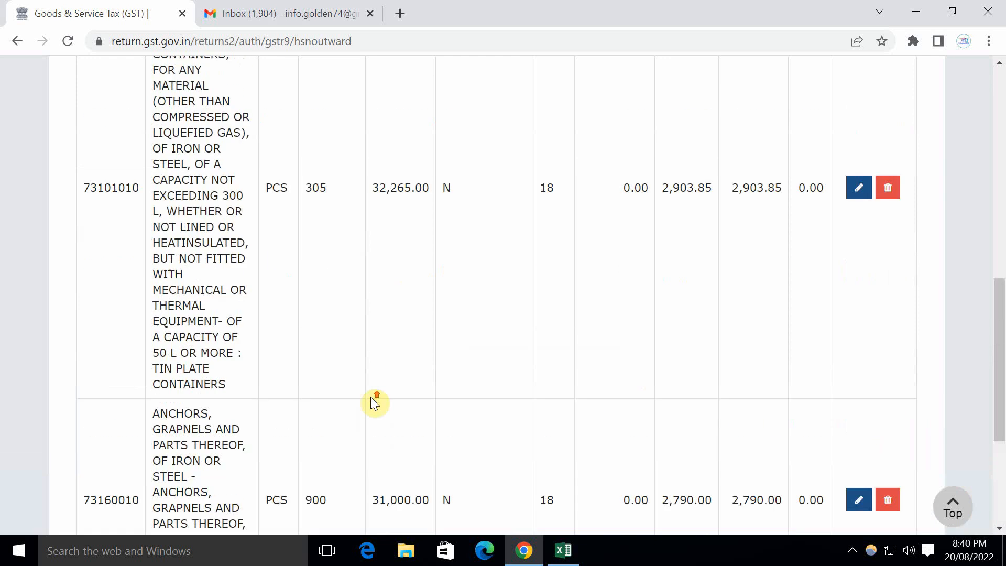
{"action": "scroll", "coordinate": [370, 403], "scroll_direction": "up", "scroll_amount": 3}
{"action": "left_click", "coordinate": [193, 172]}
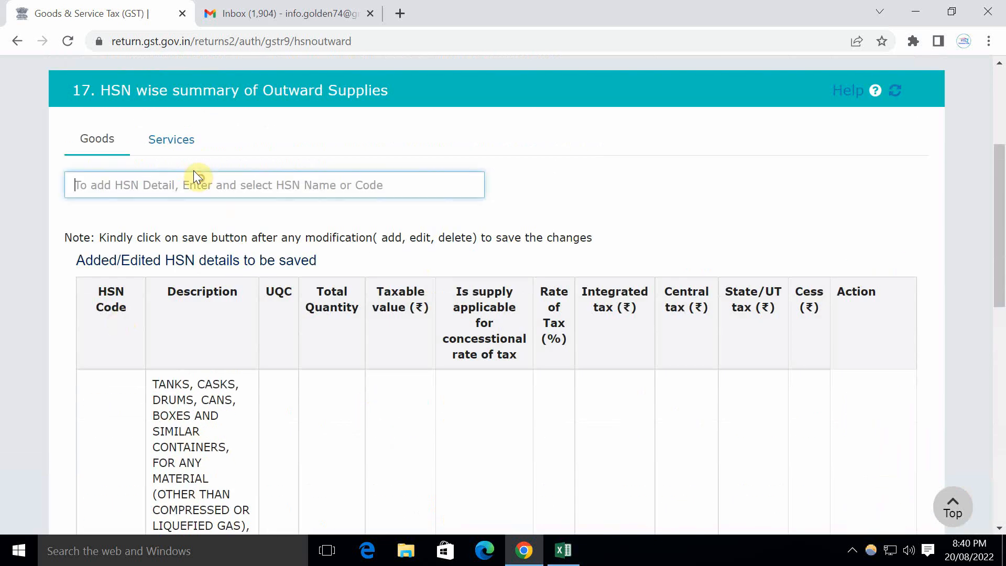
{"action": "key", "text": "alt+Tab"}
{"action": "left_click", "coordinate": [777, 330]}
{"action": "left_click", "coordinate": [764, 341]}
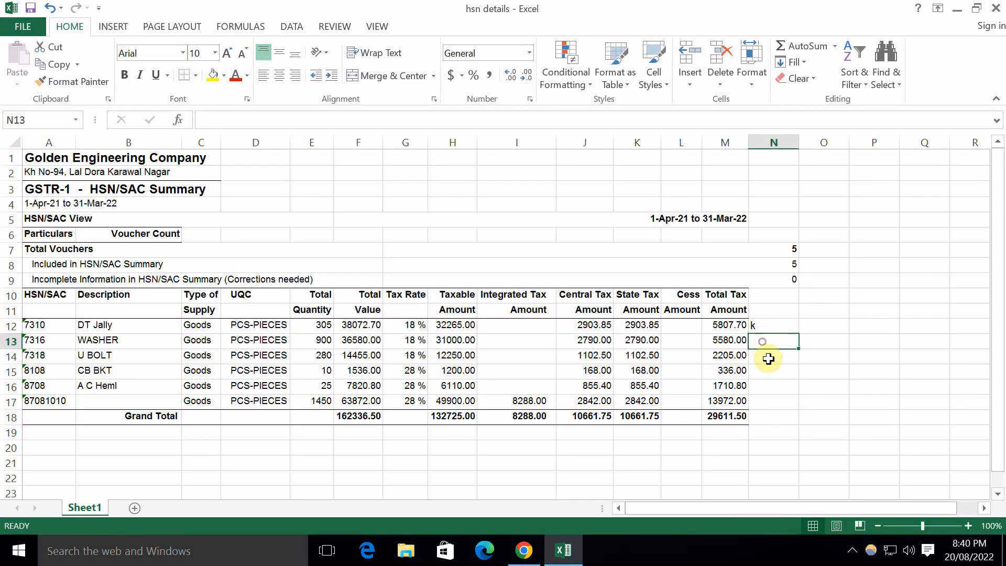
{"action": "type", "text": "k"}
{"action": "left_click", "coordinate": [768, 355]}
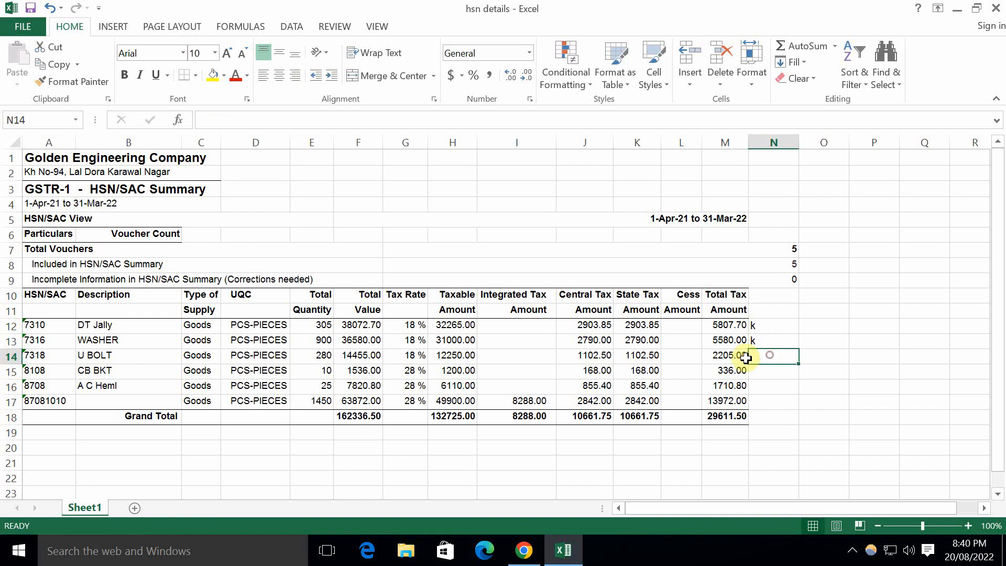
{"action": "left_click", "coordinate": [36, 355]}
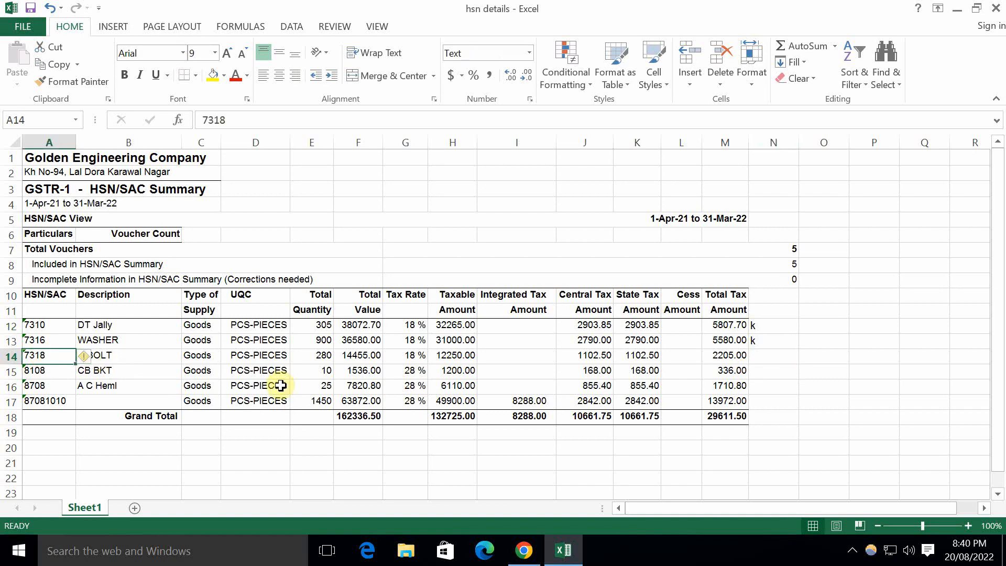
Step: Return to the GST portal, search for HSN 7318, and choose 73181110 to start its entry
{"action": "key", "text": "alt+Tab"}
{"action": "type", "text": "7315"}
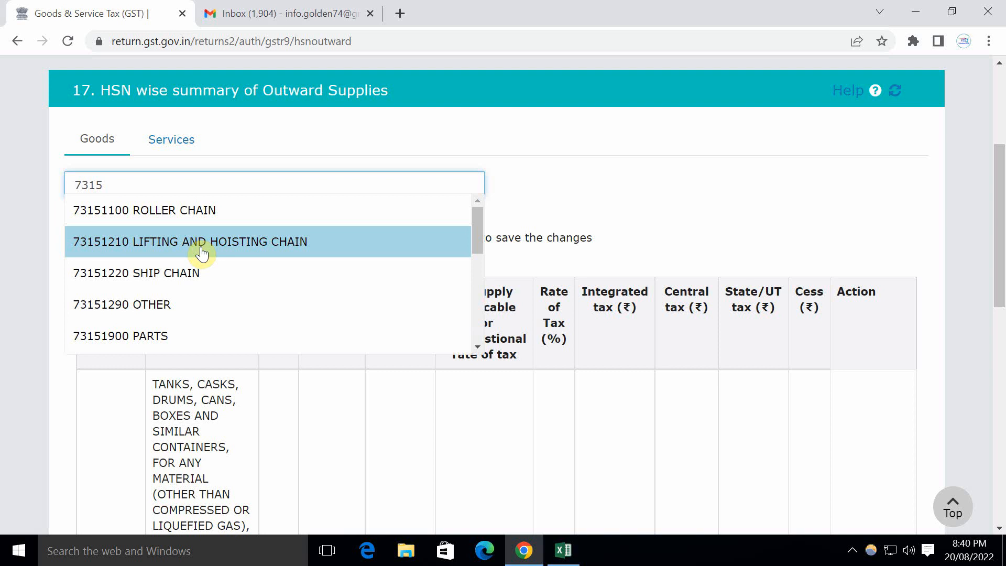
{"action": "key", "text": "BackSpace"}
{"action": "type", "text": "8"}
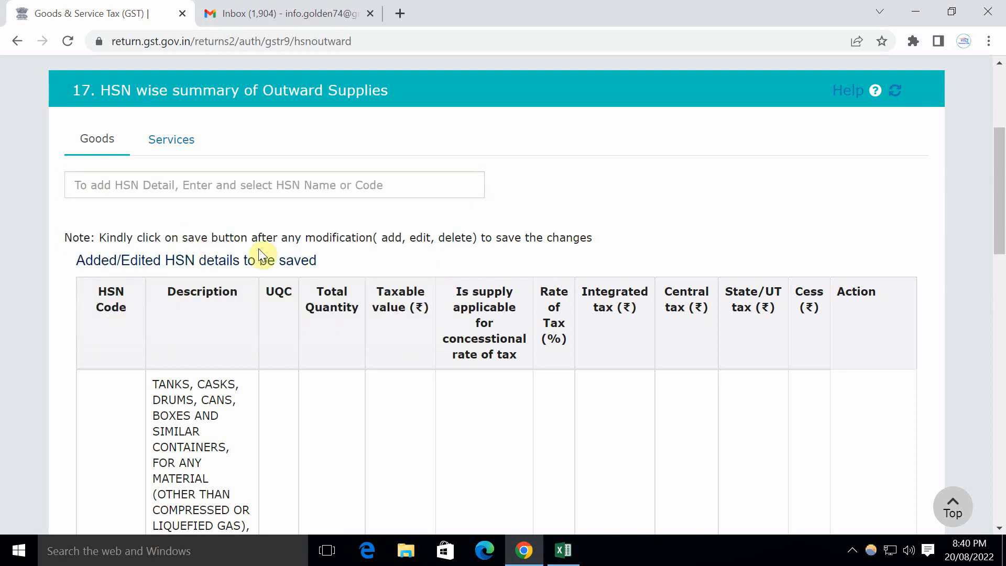
Step: Set the UQC of the 73181110 entry to PCS-PIECES
{"action": "scroll", "coordinate": [265, 280], "scroll_direction": "down", "scroll_amount": 15}
{"action": "left_click", "coordinate": [397, 223]}
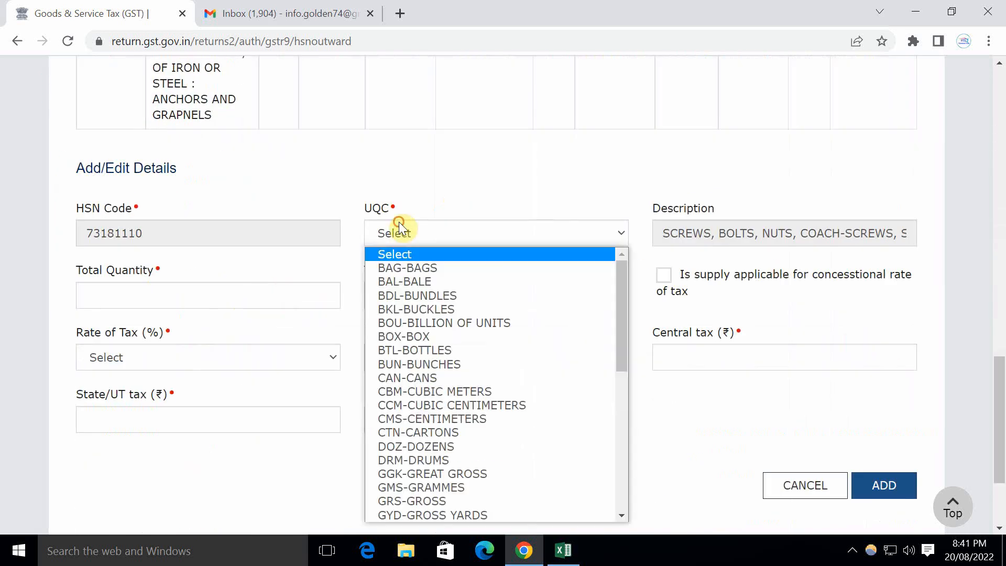
{"action": "key", "text": "p"}
{"action": "scroll", "coordinate": [409, 304], "scroll_direction": "down", "scroll_amount": 5}
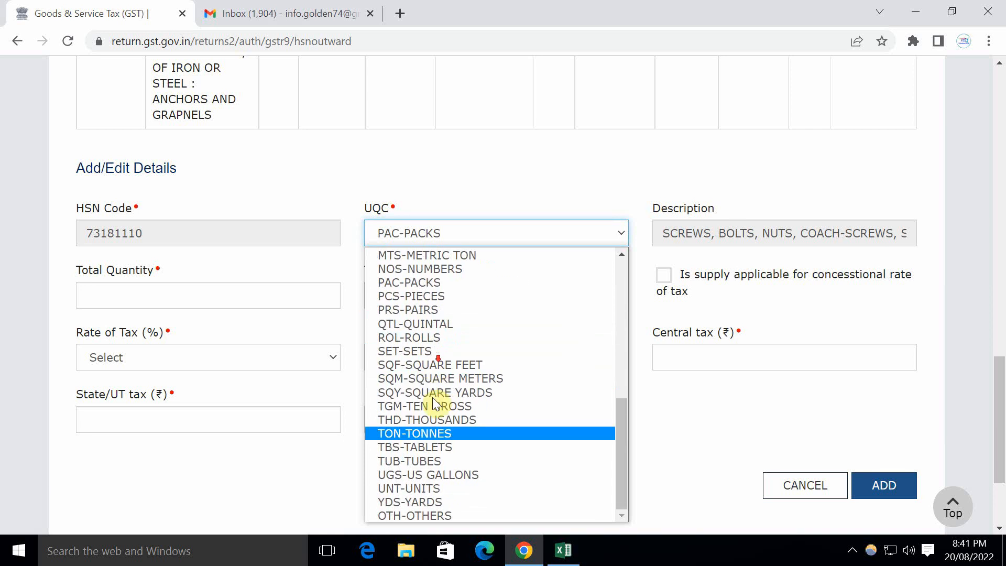
{"action": "left_click", "coordinate": [424, 297]}
Step: Look up the 7318 row's quantity in the workbook and enter 280 as the total quantity for 73181110 on the portal
{"action": "left_click", "coordinate": [263, 291]}
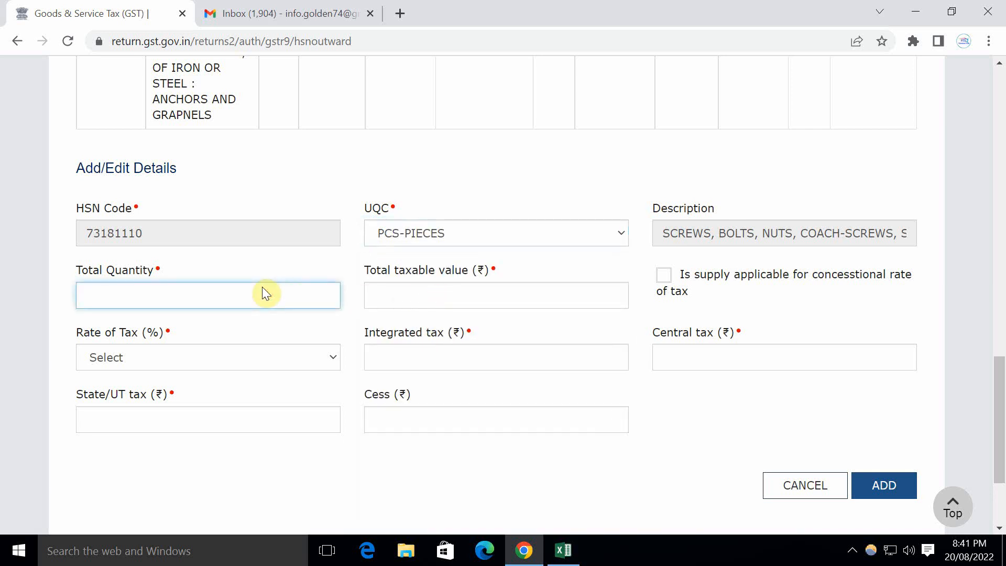
{"action": "key", "text": "alt+Tab"}
{"action": "key", "text": "Right"}
{"action": "key", "text": "Right"}
{"action": "key", "text": "Right"}
{"action": "key", "text": "Right"}
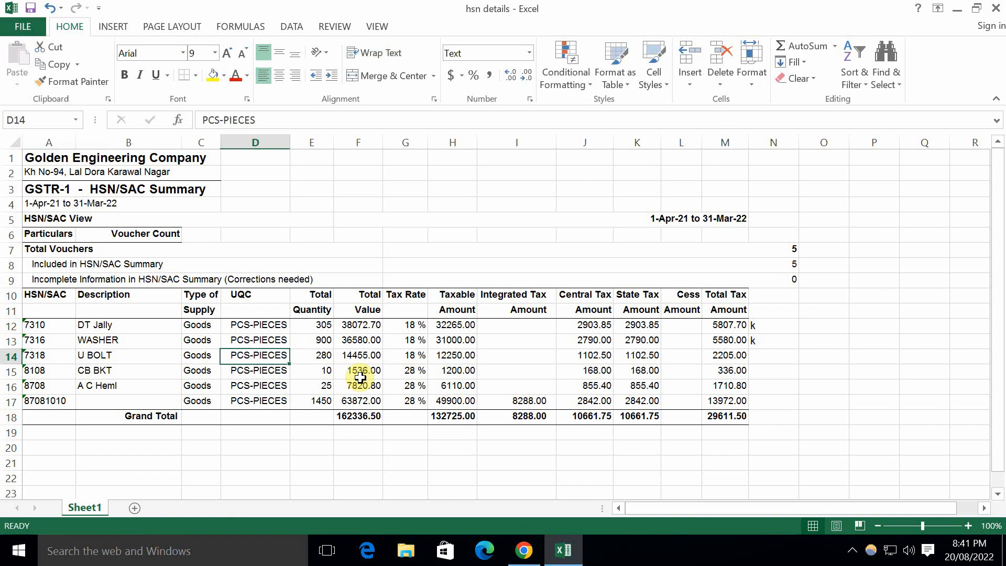
{"action": "key", "text": "alt+Tab"}
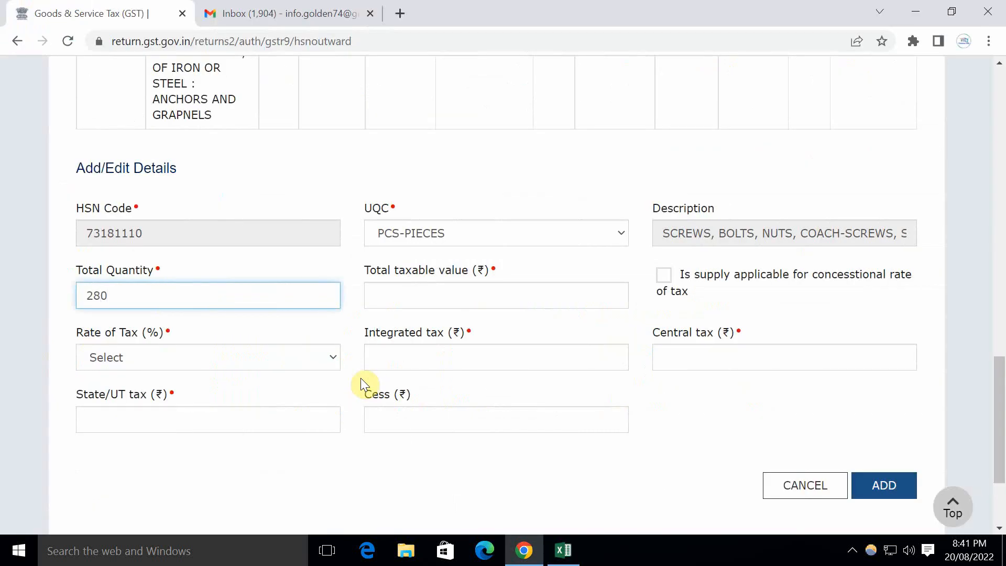
{"action": "key", "text": "alt+Tab"}
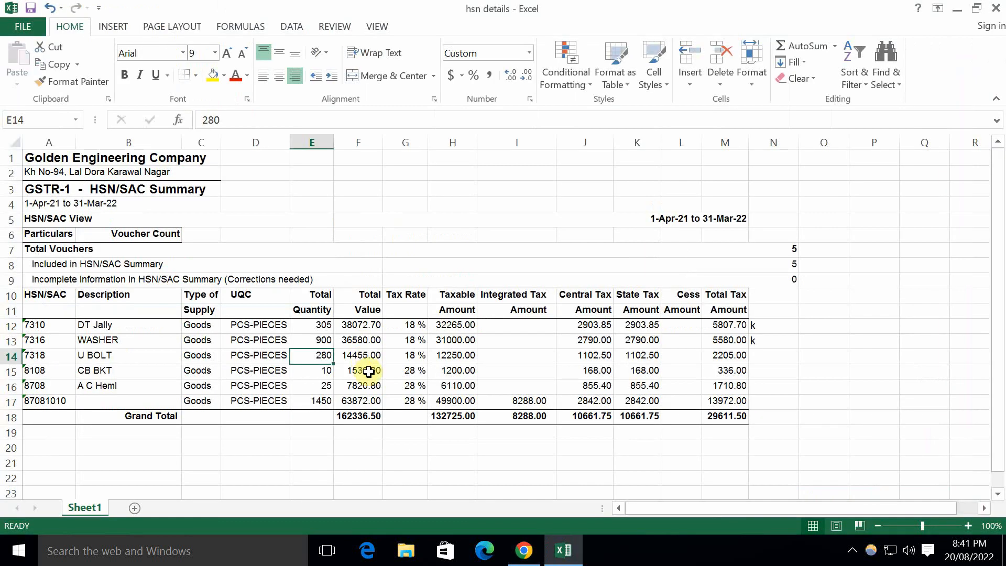
{"action": "key", "text": "alt+Tab"}
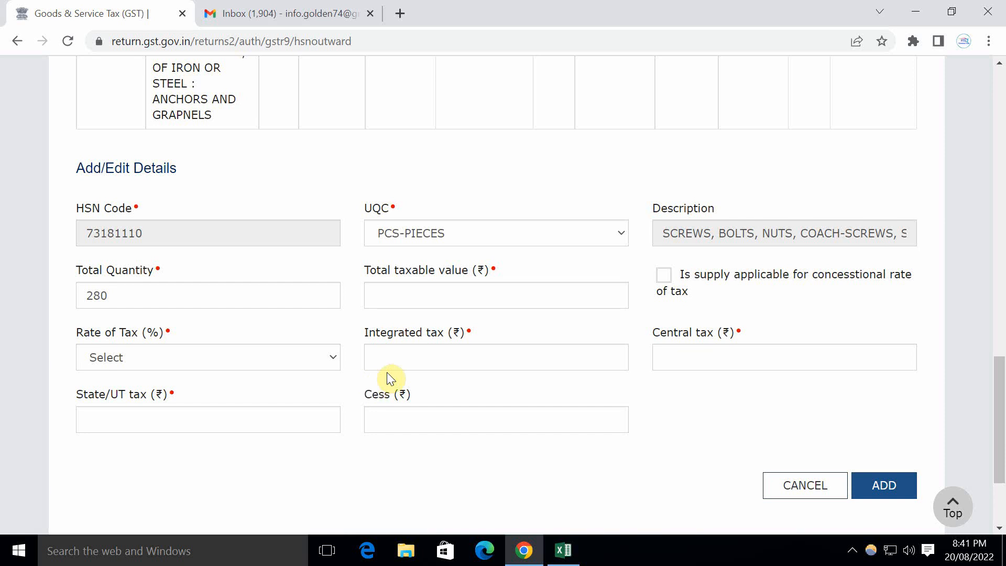
Step: Look up the 7318 row's taxable amount in the workbook and enter 12,250 as the total taxable value for 73181110 on the portal
{"action": "left_click", "coordinate": [417, 288]}
{"action": "key", "text": "alt+Tab"}
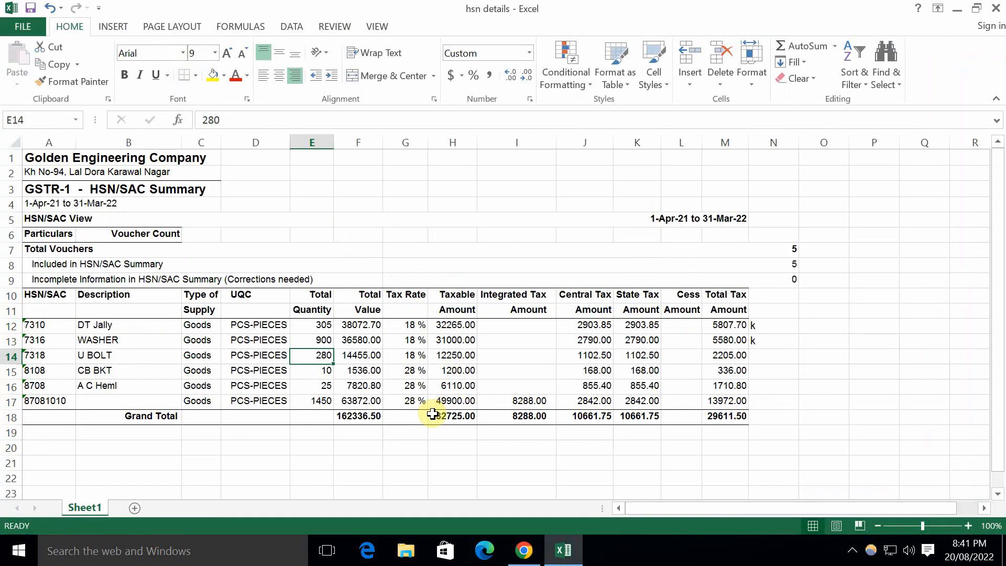
{"action": "key", "text": "Right"}
{"action": "key", "text": "Right"}
{"action": "key", "text": "Right"}
{"action": "key", "text": "alt+Tab"}
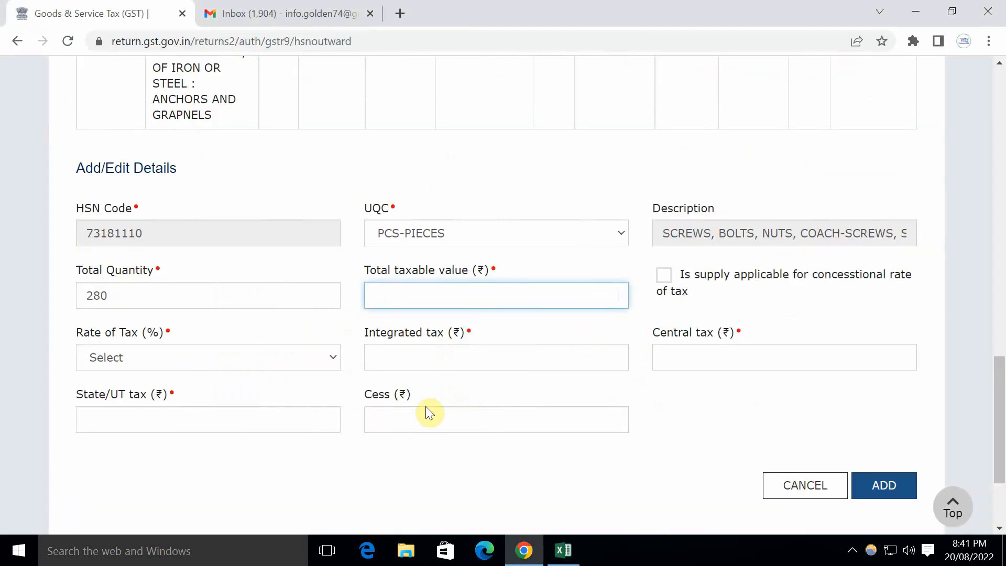
{"action": "type", "text": "12,250"}
{"action": "left_click", "coordinate": [591, 322]}
Step: Check the 7318 row in the workbook, then set the 73181110 entry's rate of tax to 18 and integrated tax to 0
{"action": "key", "text": "alt+Tab"}
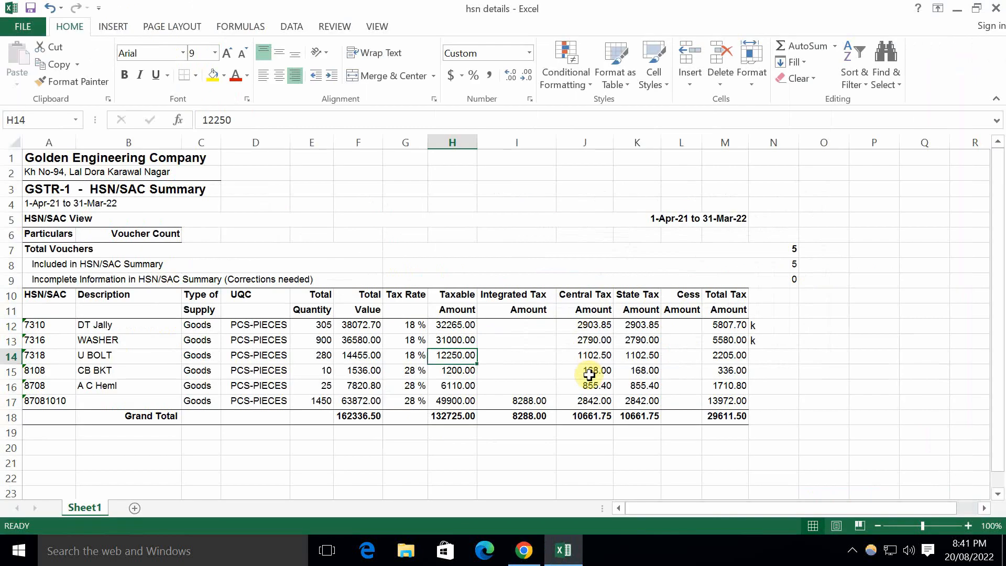
{"action": "key", "text": "alt+Tab"}
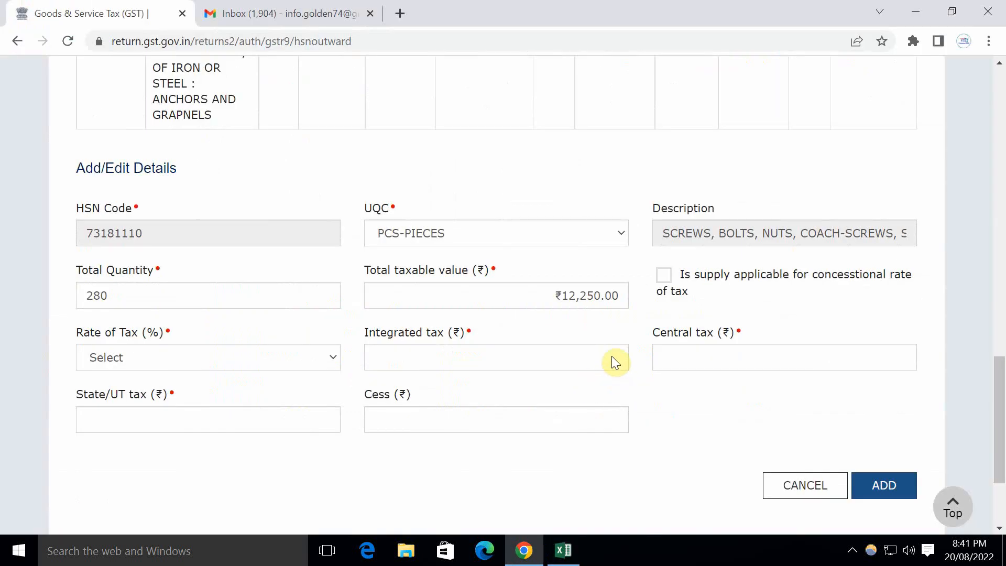
{"action": "left_click", "coordinate": [240, 369]}
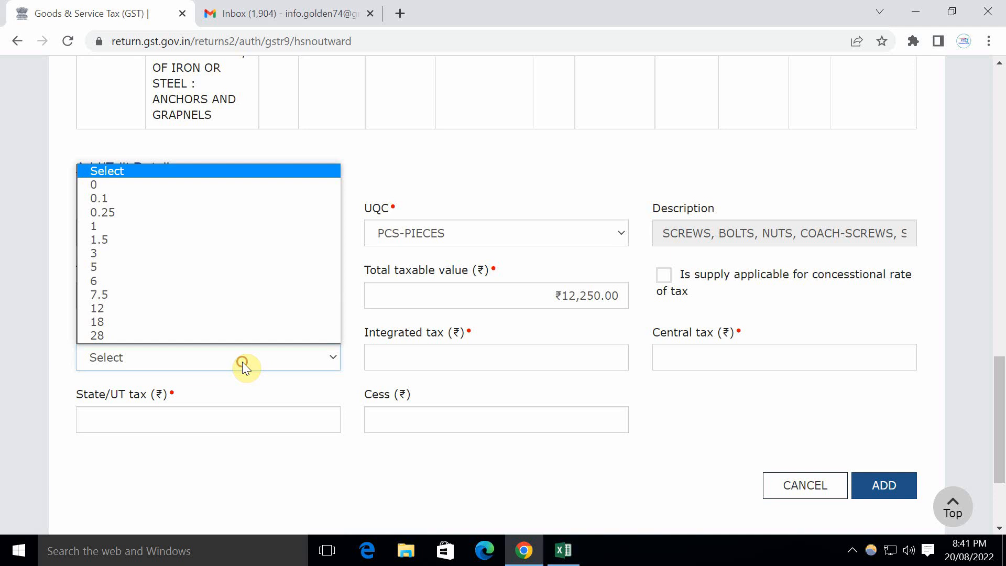
{"action": "left_click", "coordinate": [108, 316]}
{"action": "left_click", "coordinate": [452, 355]}
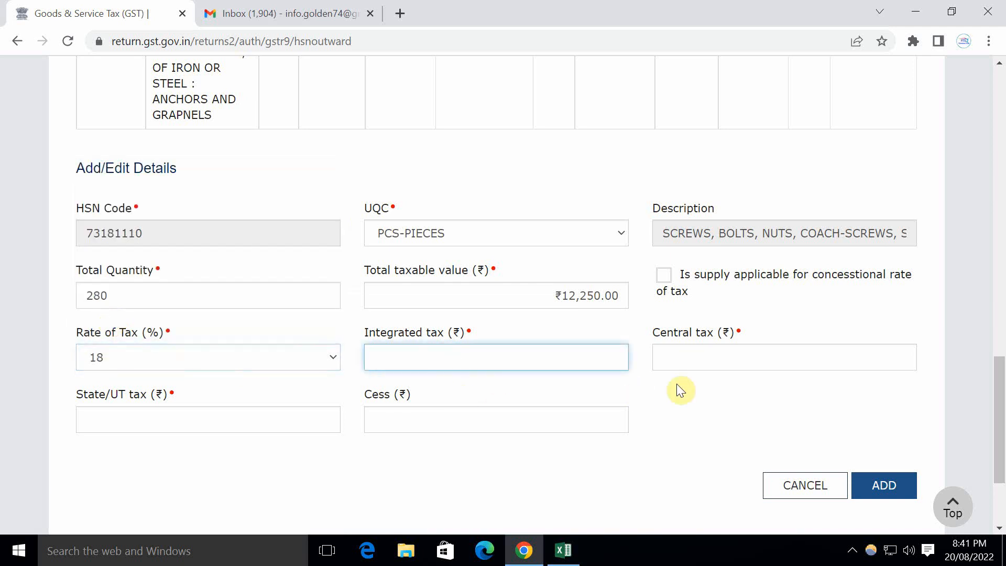
{"action": "type", "text": "0"}
Step: Look up the 7318 row's central tax in the workbook and enter 1102.50 as both central tax and State/UT tax for 73181110
{"action": "left_click", "coordinate": [749, 356]}
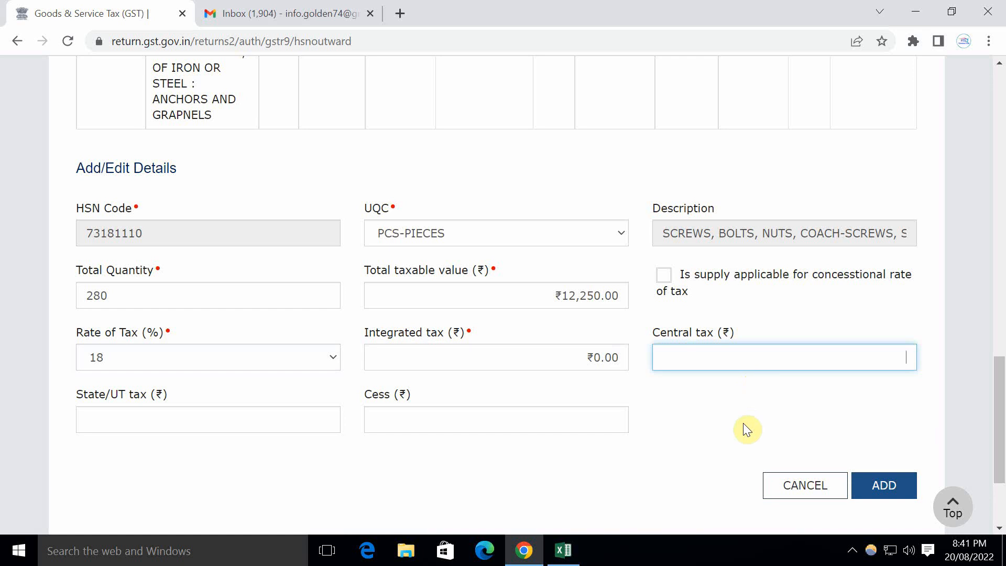
{"action": "key", "text": "alt+Tab"}
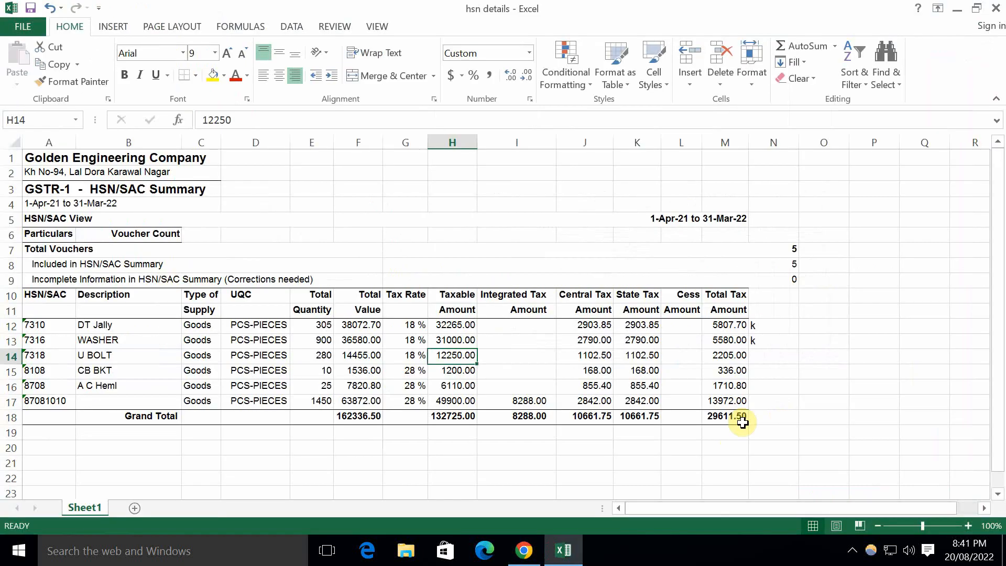
{"action": "key", "text": "Right"}
{"action": "key", "text": "Right"}
{"action": "key", "text": "alt+Tab"}
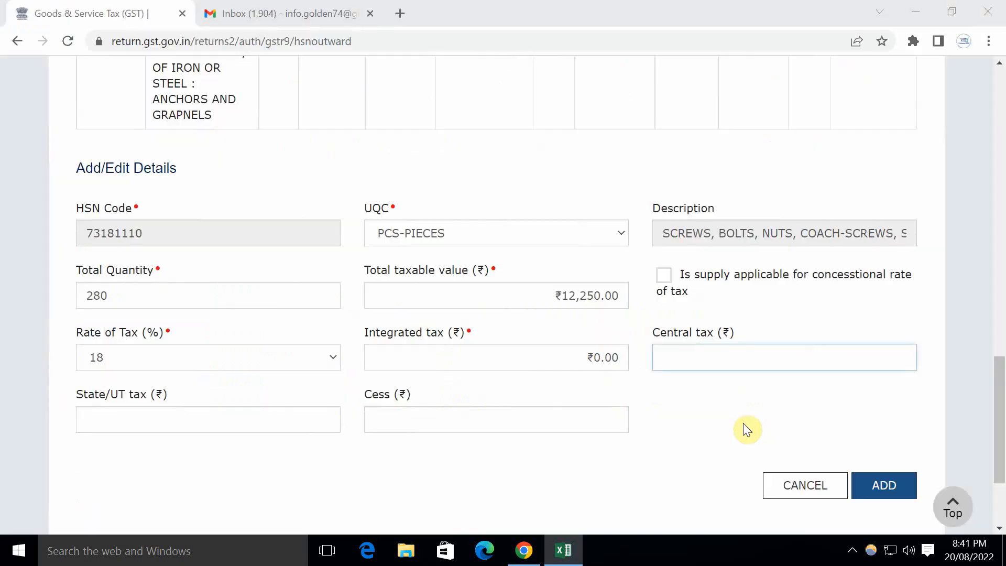
{"action": "type", "text": "1102.50"}
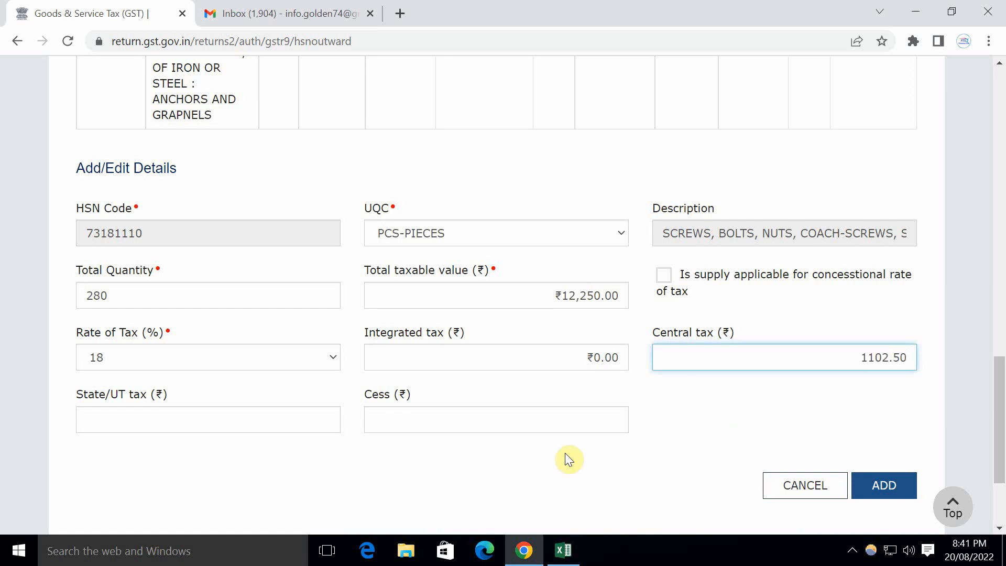
{"action": "left_click", "coordinate": [289, 418]}
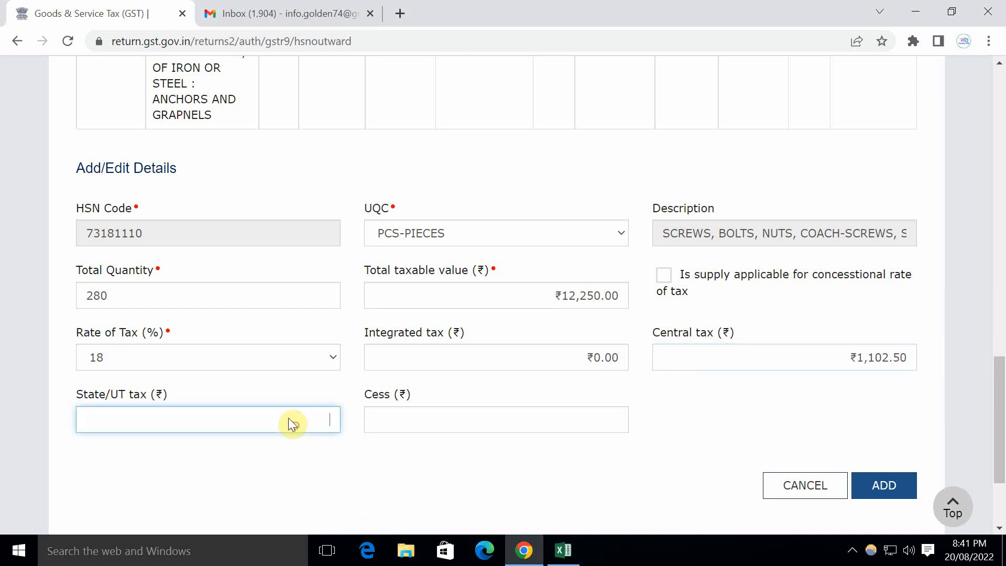
{"action": "type", "text": "1102.50"}
Step: Enter 0 as the cess for 73181110 and add the completed entry to the HSN table
{"action": "left_click", "coordinate": [375, 424]}
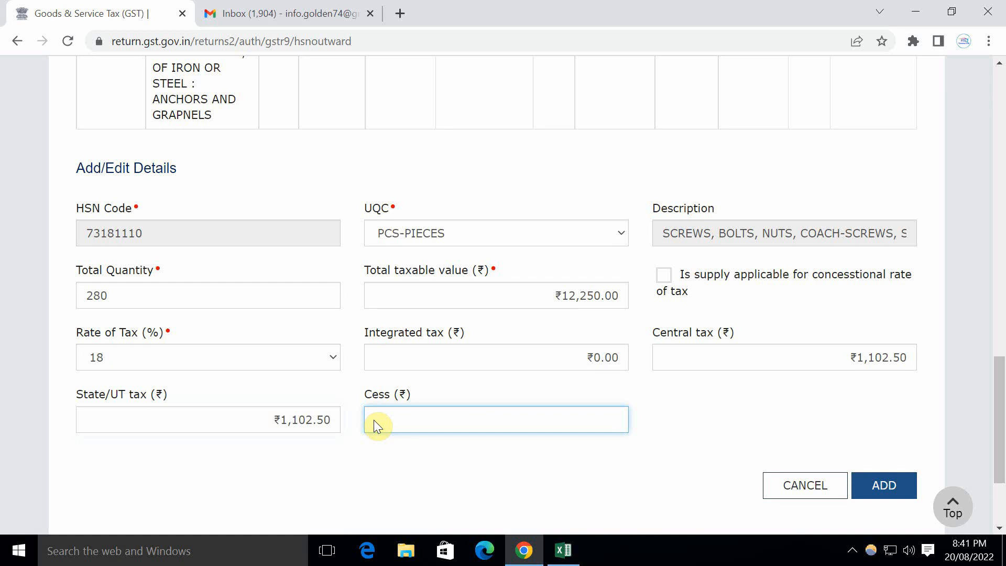
{"action": "type", "text": "0"}
{"action": "left_click", "coordinate": [491, 463]}
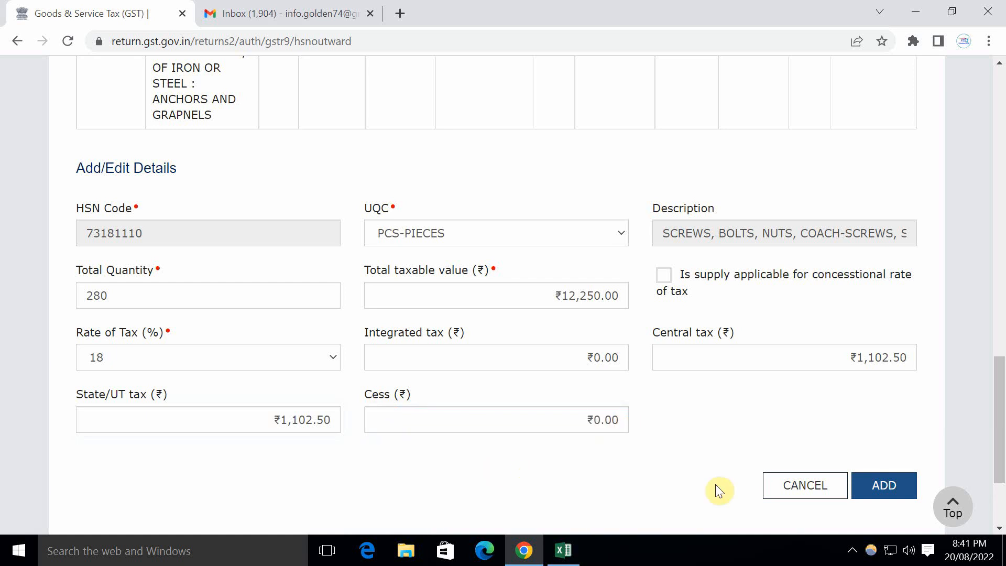
{"action": "left_click", "coordinate": [862, 490]}
Step: Mark the 7318 row as entered with "k" in cell N14 of the workbook and select the next HSN code, 8108
{"action": "scroll", "coordinate": [552, 408], "scroll_direction": "up", "scroll_amount": 2}
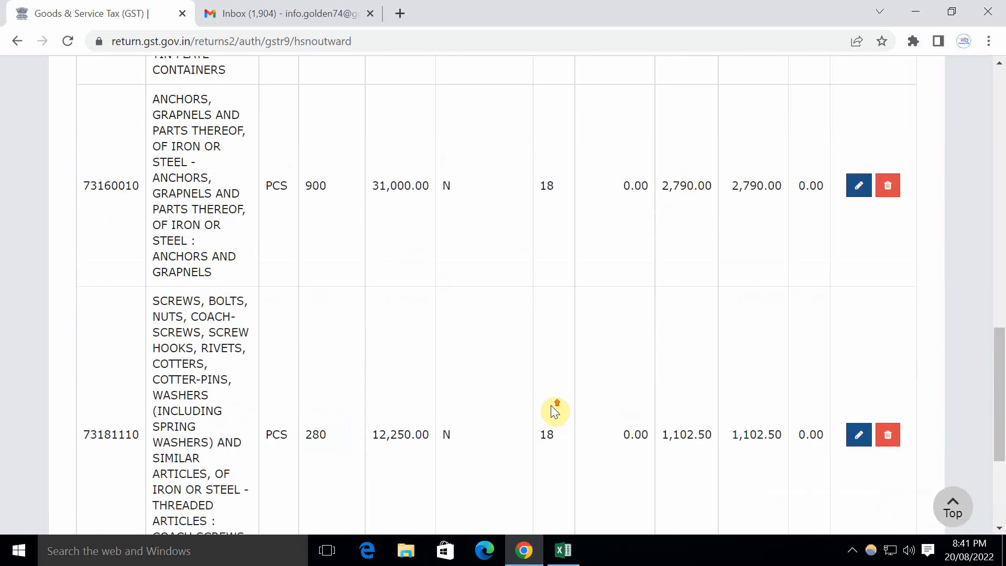
{"action": "scroll", "coordinate": [551, 404], "scroll_direction": "up", "scroll_amount": 10}
{"action": "key", "text": "alt+Tab"}
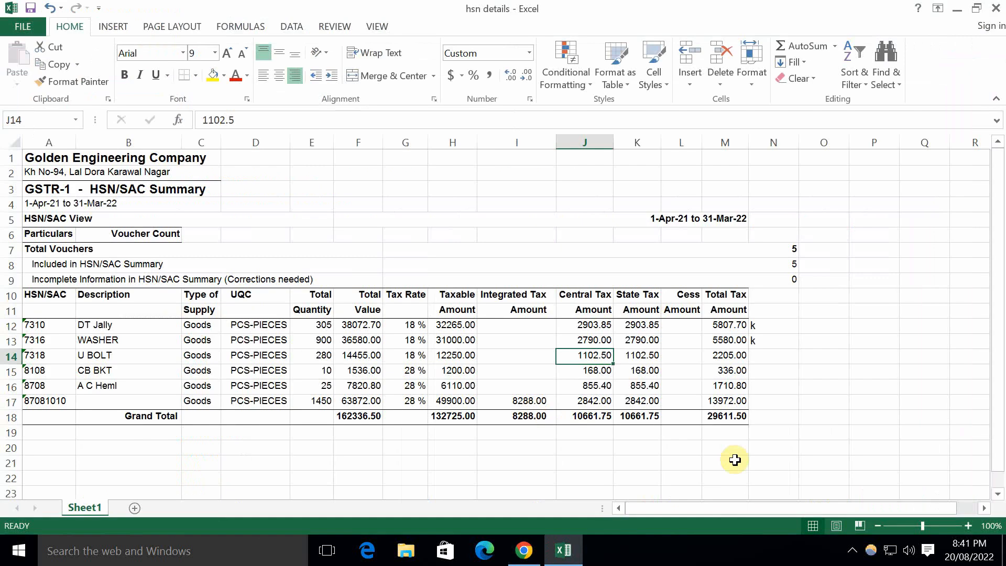
{"action": "left_click", "coordinate": [765, 354]}
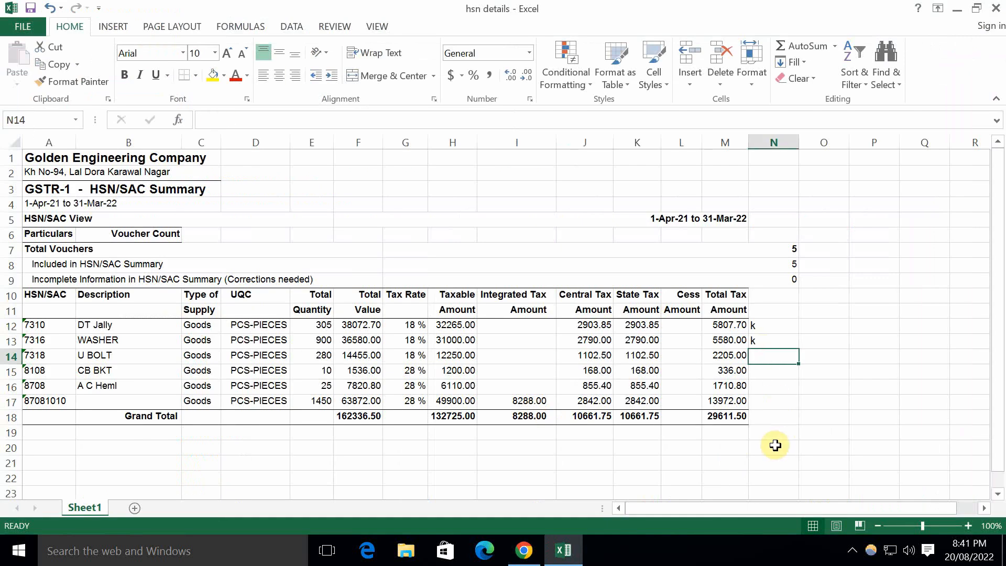
{"action": "type", "text": "k"}
{"action": "key", "text": "Return"}
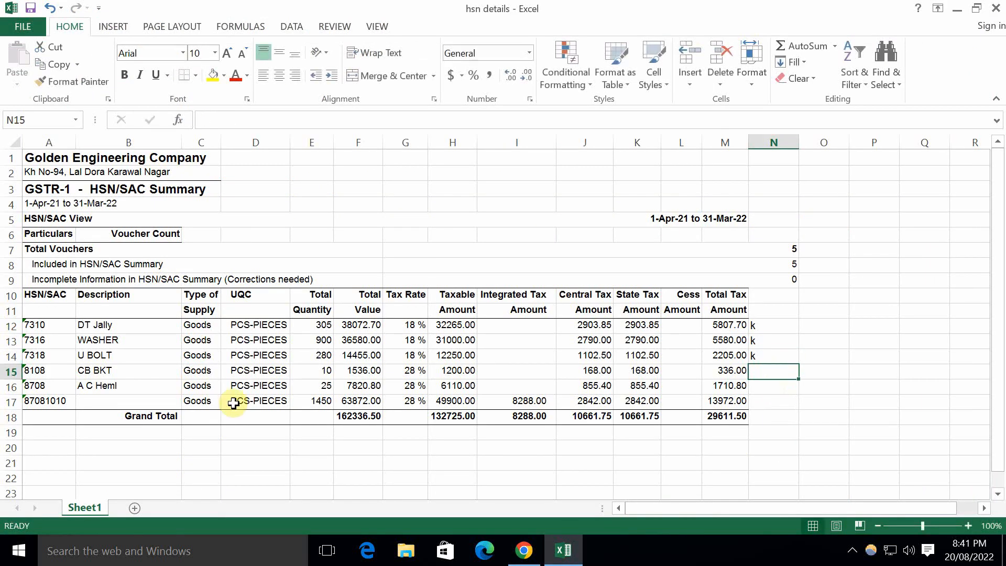
{"action": "left_click", "coordinate": [44, 371]}
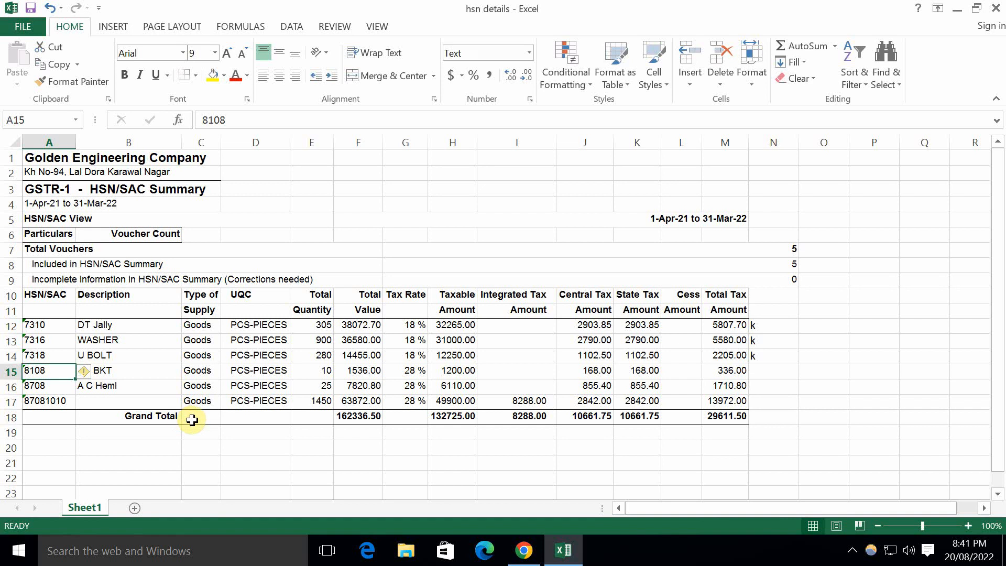
Step: Return to the GST portal, search for HSN 8108, and choose 81082000 to start its entry
{"action": "key", "text": "alt+Tab"}
{"action": "scroll", "coordinate": [196, 286], "scroll_direction": "up", "scroll_amount": 3}
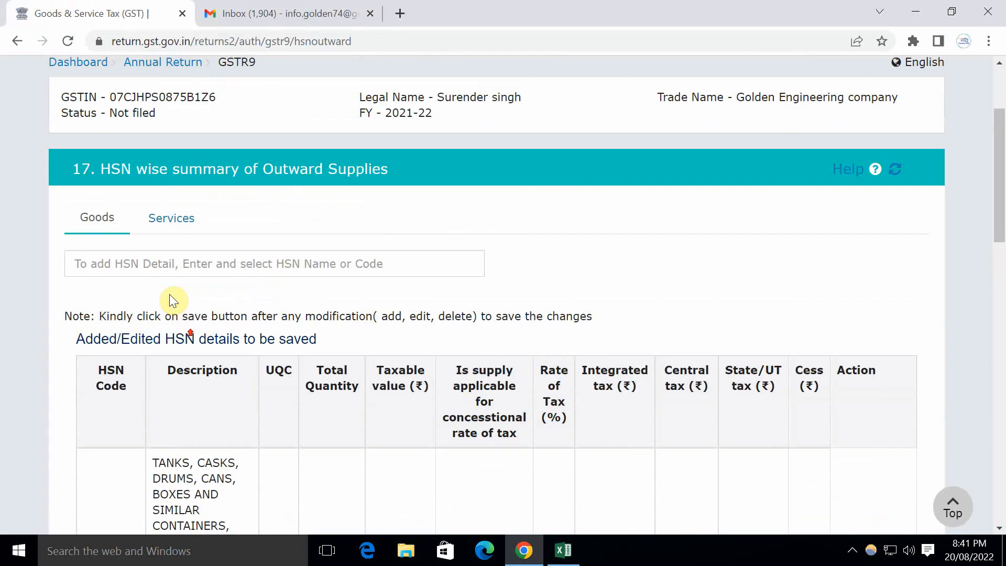
{"action": "left_click", "coordinate": [128, 261]}
{"action": "type", "text": "810"}
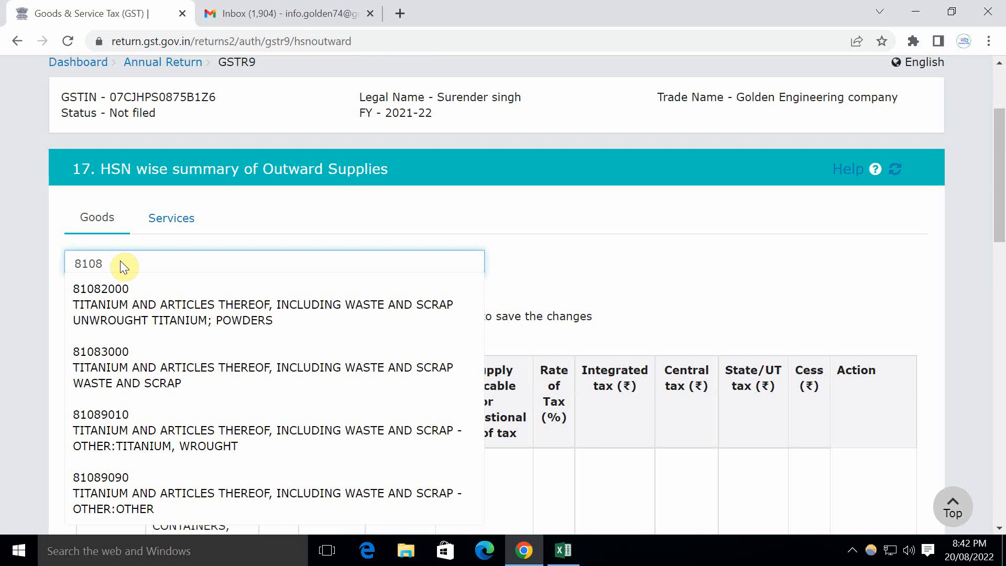
{"action": "type", "text": "8"}
{"action": "left_click", "coordinate": [146, 318]}
Step: Set the UQC of the 81082000 entry to PCS-PIECES
{"action": "scroll", "coordinate": [202, 330], "scroll_direction": "down", "scroll_amount": 15}
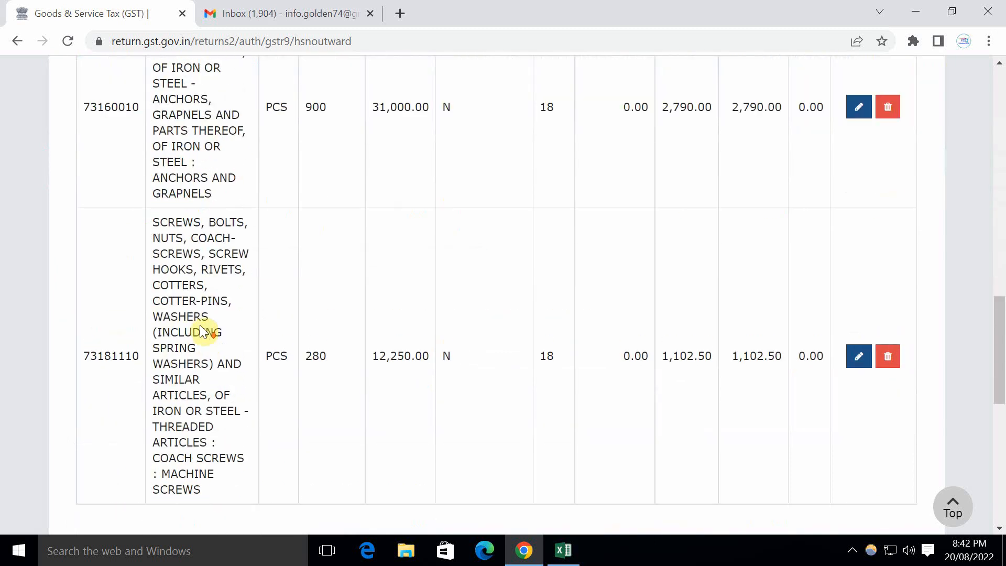
{"action": "scroll", "coordinate": [202, 330], "scroll_direction": "down", "scroll_amount": 9}
{"action": "left_click", "coordinate": [430, 131]}
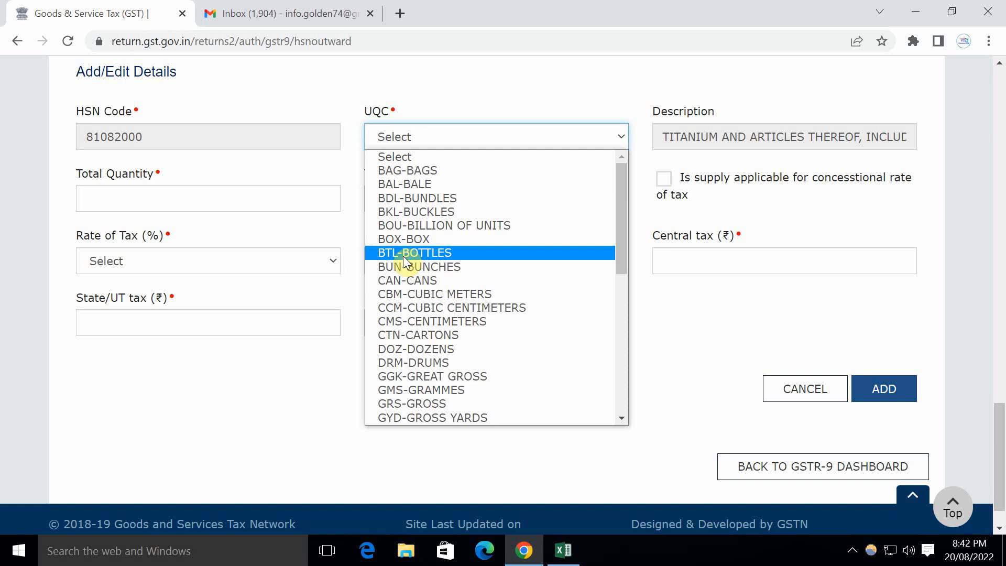
{"action": "key", "text": "p"}
{"action": "scroll", "coordinate": [422, 409], "scroll_direction": "down", "scroll_amount": 3}
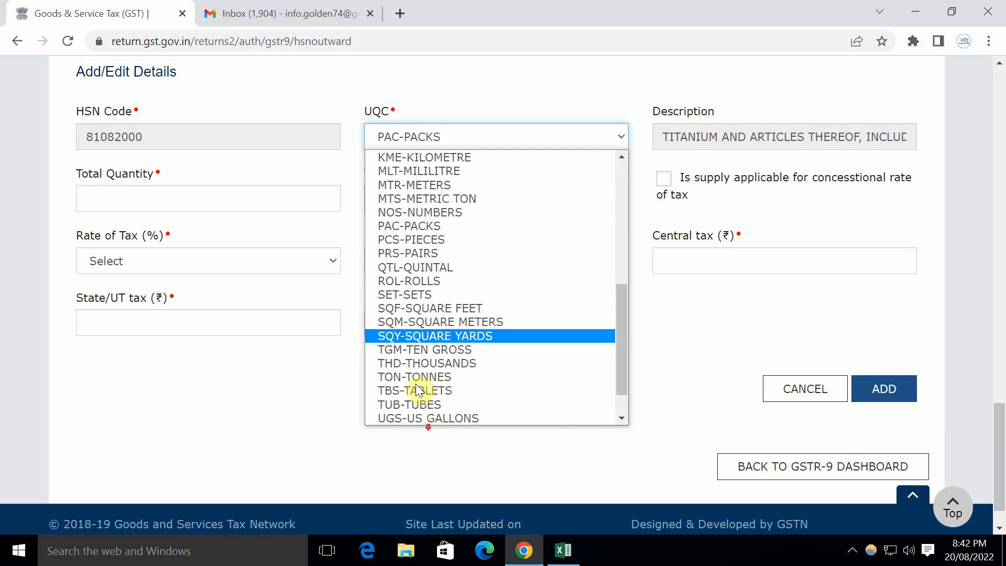
{"action": "left_click", "coordinate": [430, 240]}
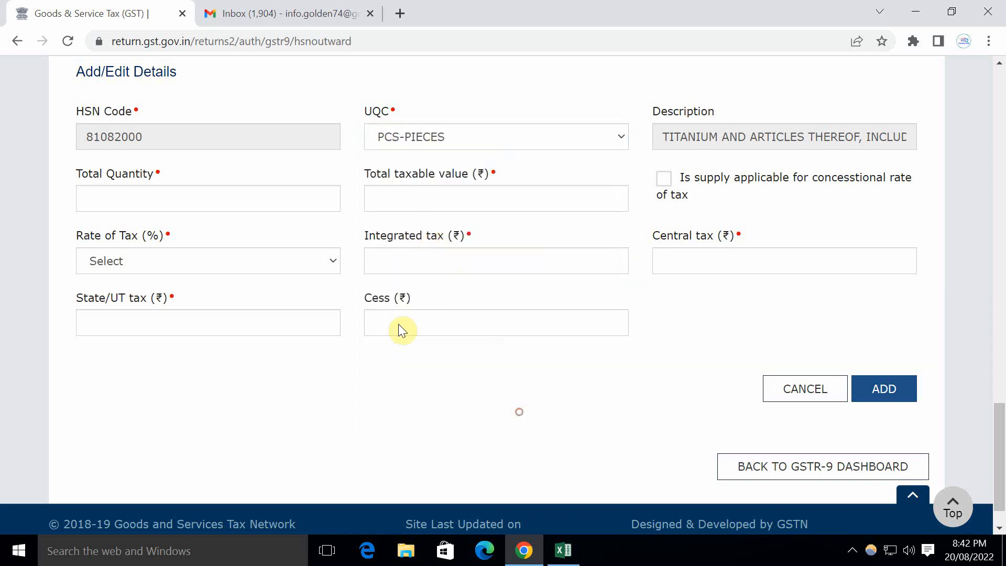
Step: Look up the 8108 row's quantity in the workbook and enter 10 as the total quantity for 81082000 on the portal
{"action": "left_click", "coordinate": [275, 190]}
{"action": "key", "text": "alt+Tab"}
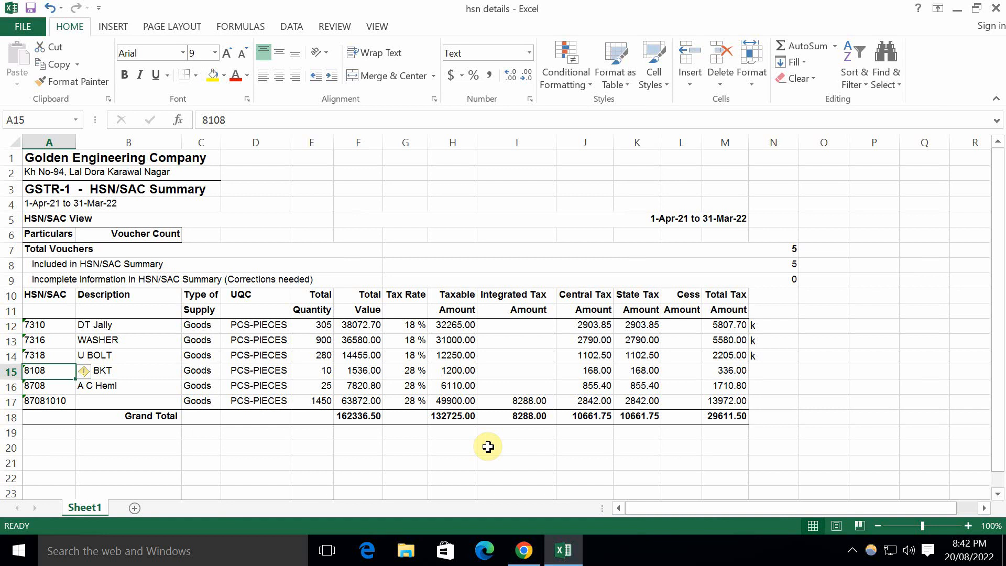
{"action": "key", "text": "Right"}
{"action": "key", "text": "Right"}
{"action": "key", "text": "Right"}
{"action": "key", "text": "Right"}
{"action": "key", "text": "alt+Tab"}
{"action": "type", "text": "1"}
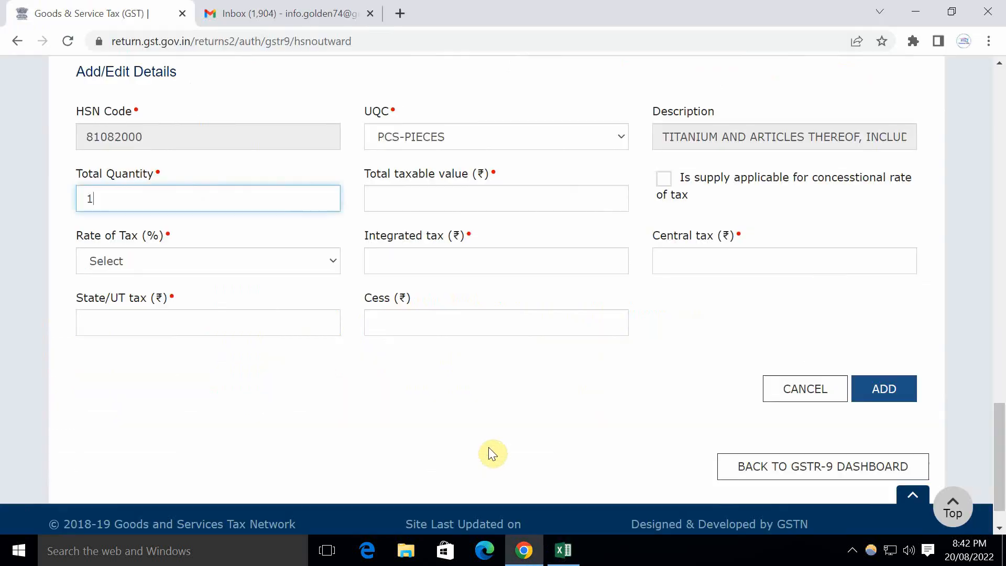
{"action": "type", "text": "0"}
{"action": "left_click", "coordinate": [488, 447]}
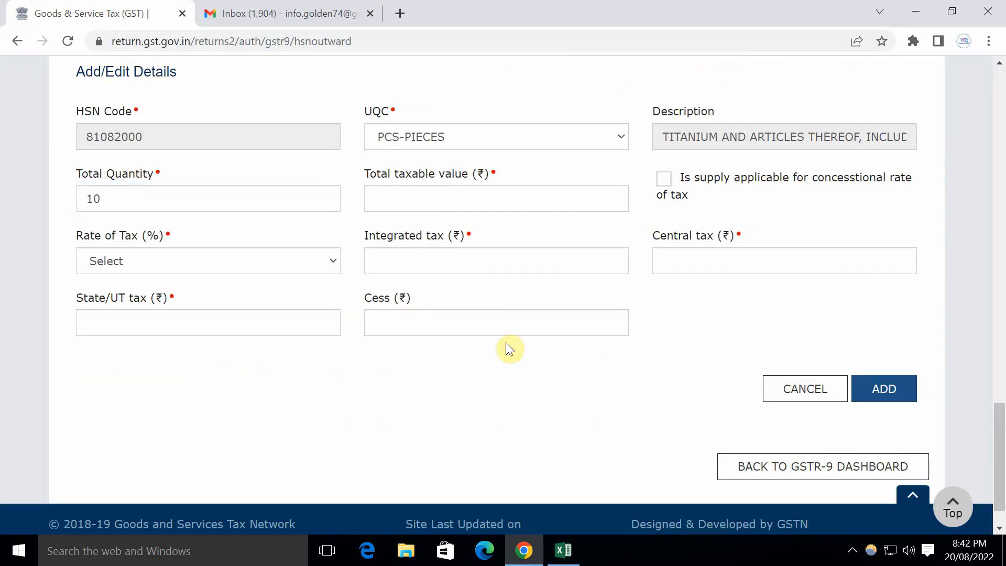
Step: Look up the 8108 row's taxable amount in the workbook and enter 1200 as the total taxable value for 81082000
{"action": "left_click", "coordinate": [515, 200]}
{"action": "key", "text": "alt+Tab"}
{"action": "key", "text": "Right"}
{"action": "key", "text": "Right"}
{"action": "key", "text": "Right"}
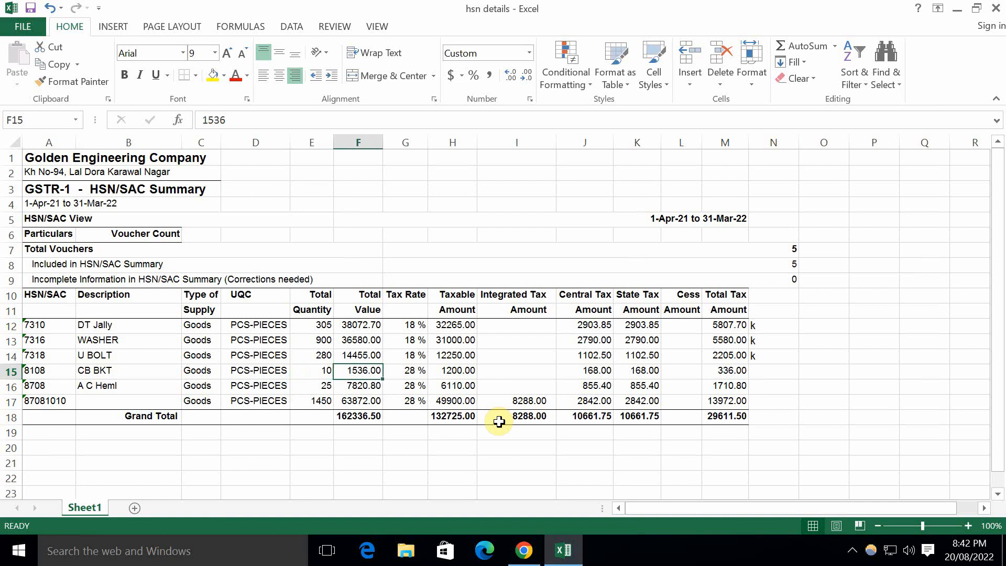
{"action": "key", "text": "Left"}
{"action": "key", "text": "Left"}
{"action": "key", "text": "Left"}
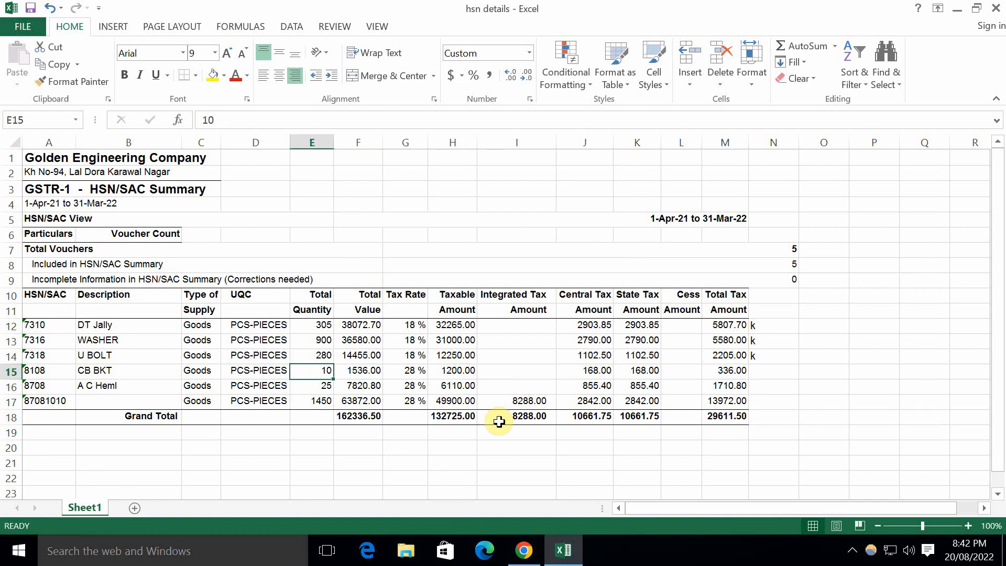
{"action": "key", "text": "Right"}
{"action": "key", "text": "Right"}
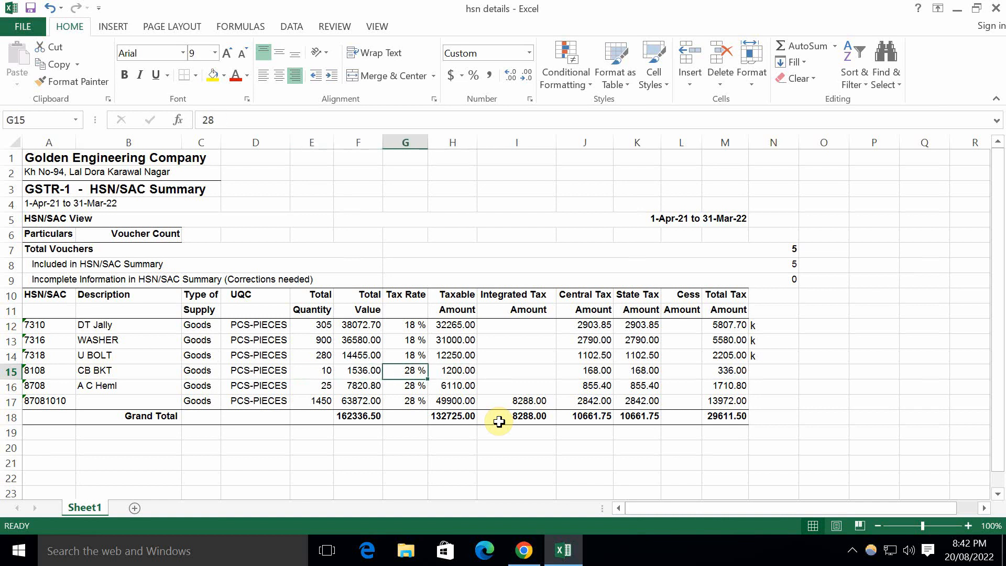
{"action": "key", "text": "Right"}
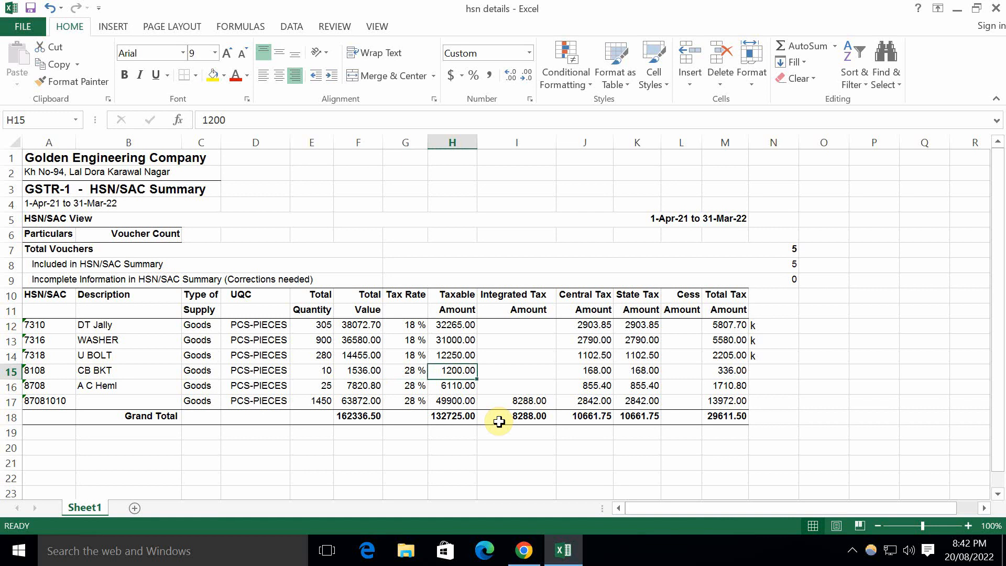
{"action": "key", "text": "alt+Tab"}
{"action": "type", "text": "1200"}
{"action": "left_click", "coordinate": [502, 427]}
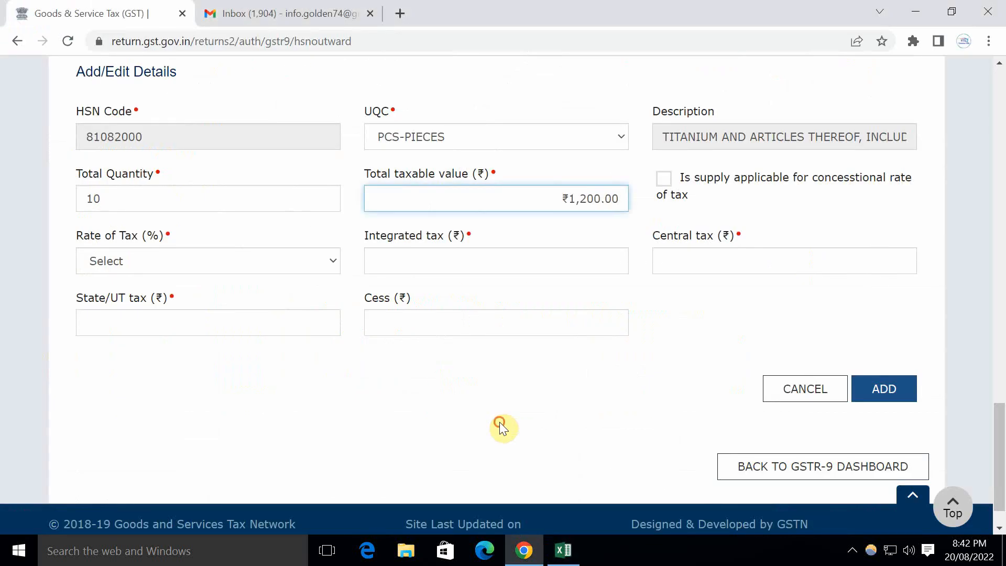
Step: Check the 8108 row's tax rate in the workbook, then set the 81082000 entry's rate to 28 and integrated tax to 0
{"action": "left_click", "coordinate": [284, 259]}
{"action": "key", "text": "alt+Tab"}
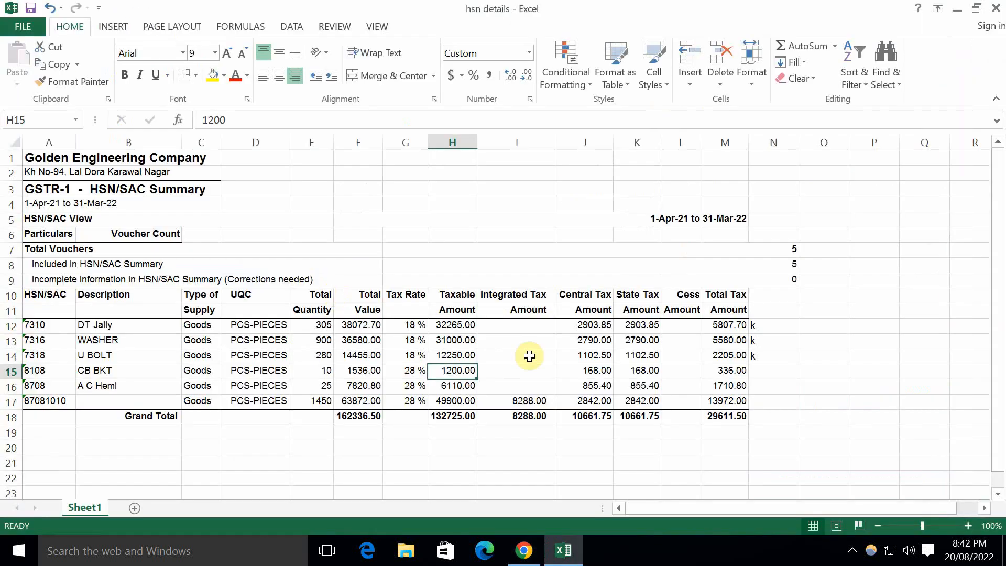
{"action": "key", "text": "alt+Tab"}
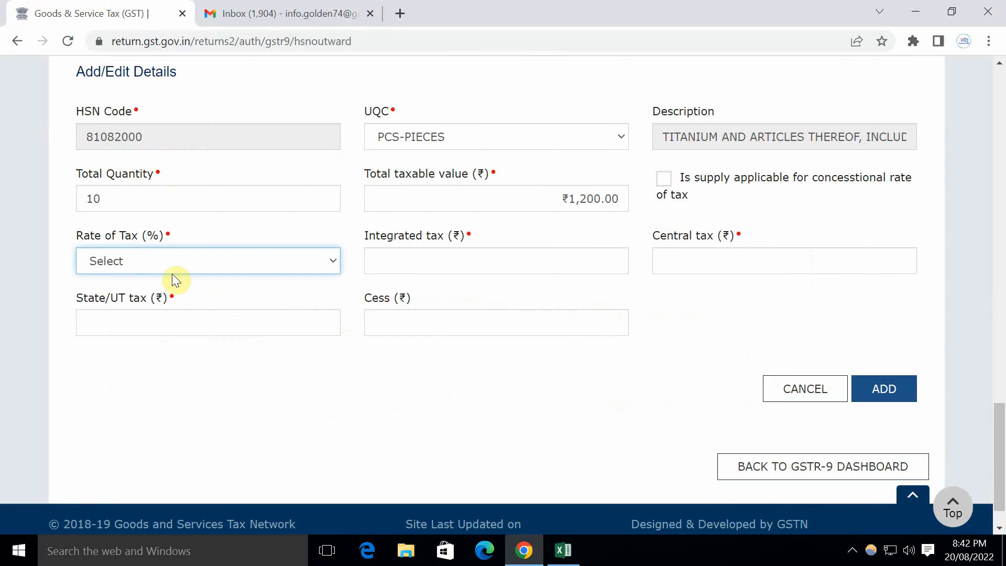
{"action": "left_click", "coordinate": [173, 265]}
{"action": "left_click", "coordinate": [114, 444]}
{"action": "left_click", "coordinate": [461, 260]}
{"action": "type", "text": "0"}
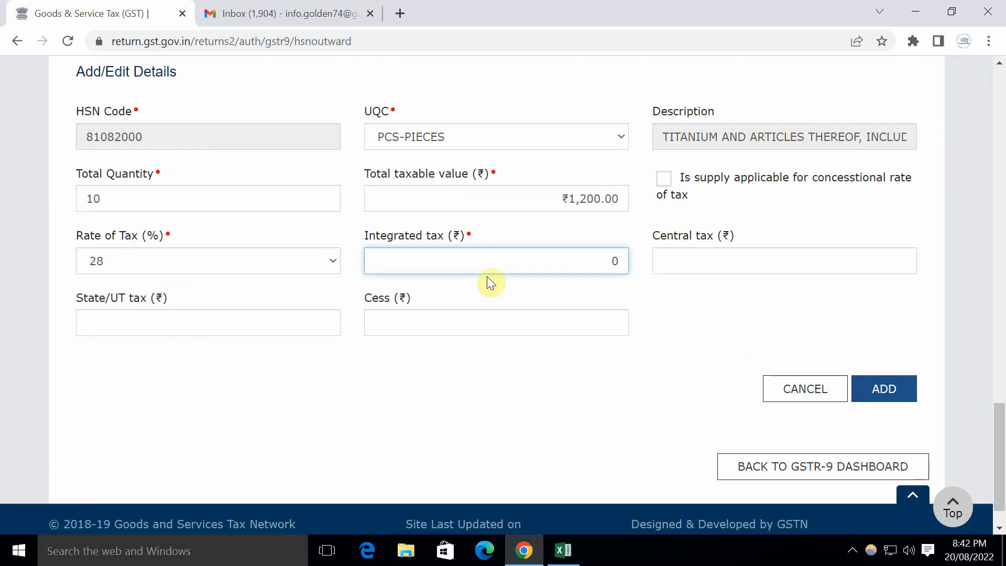
Step: Look up the 8108 row's taxes, enter 168 central tax, 168 State/UT tax and 0 cess for 81082000, and add the entry
{"action": "left_click", "coordinate": [704, 257]}
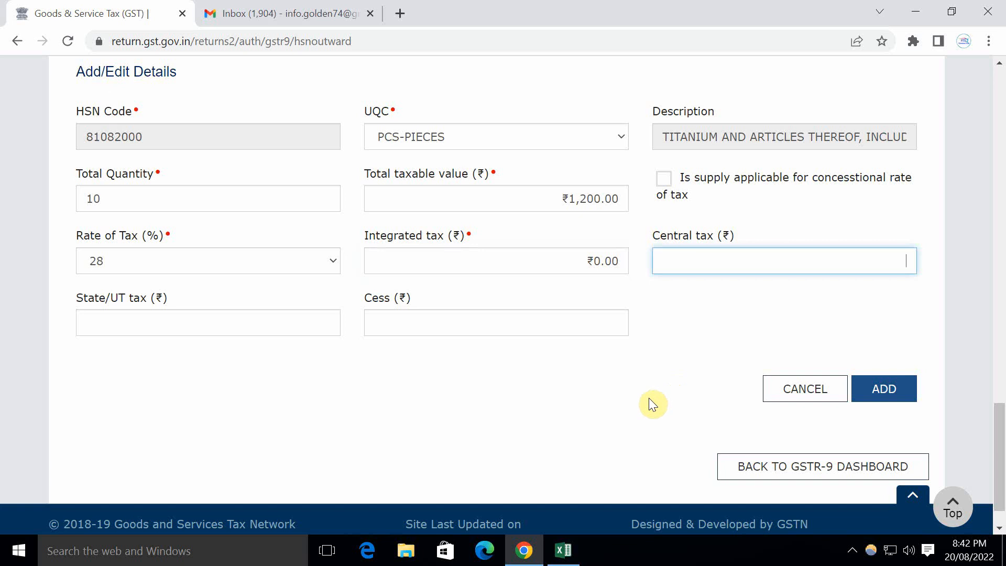
{"action": "key", "text": "alt+Tab"}
{"action": "key", "text": "alt+Tab"}
{"action": "type", "text": "168"}
{"action": "left_click", "coordinate": [284, 325]}
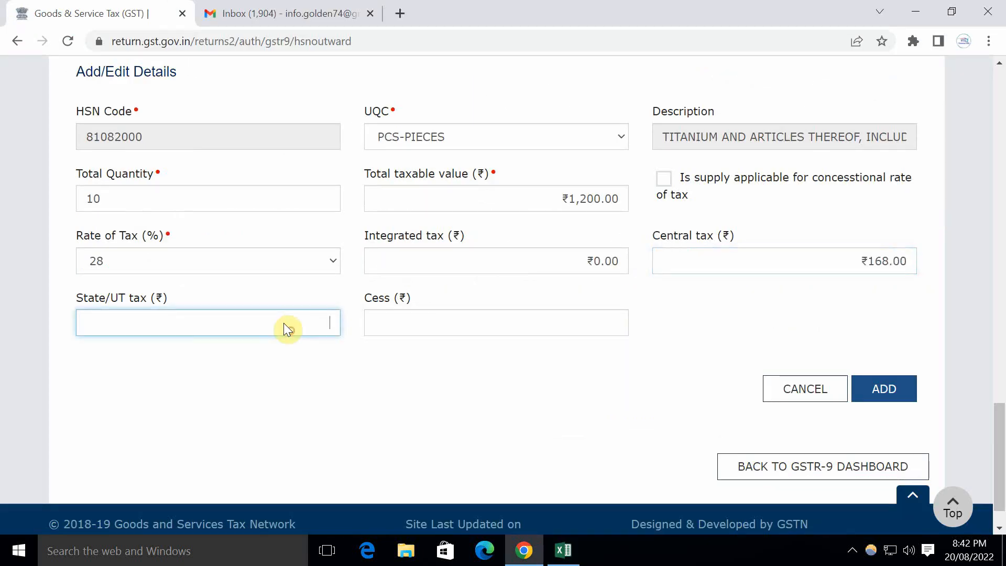
{"action": "type", "text": "168"}
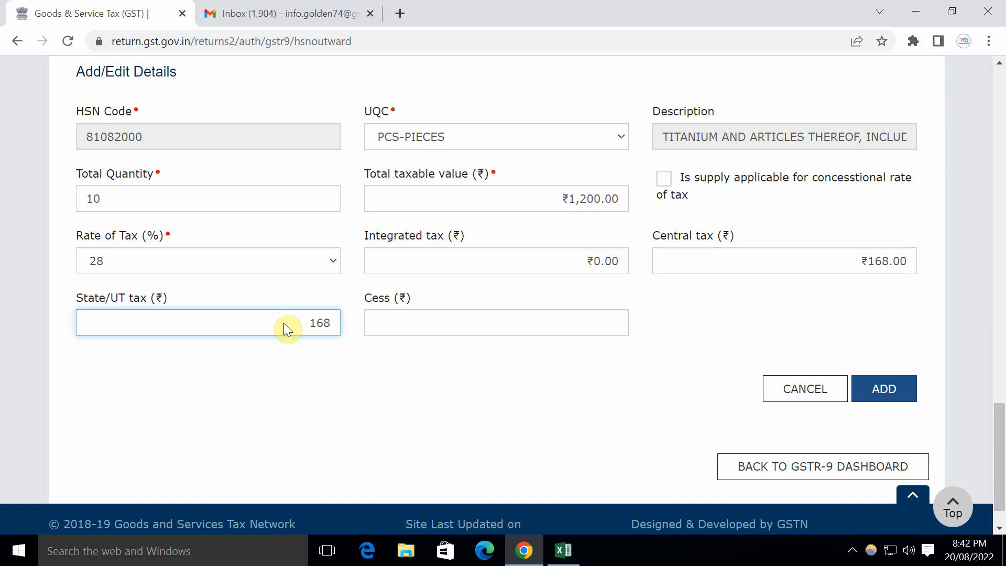
{"action": "left_click", "coordinate": [392, 320]}
{"action": "type", "text": "0"}
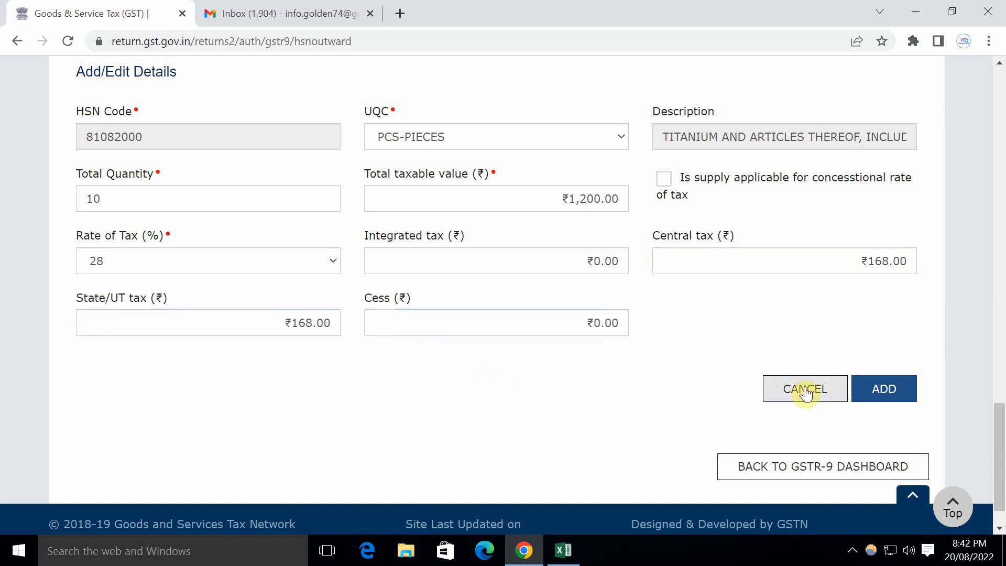
{"action": "left_click", "coordinate": [884, 387]}
Step: Switch to the Excel workbook and mark the 8108 row as done with "k" beside its total tax amount
{"action": "key", "text": "alt+Tab"}
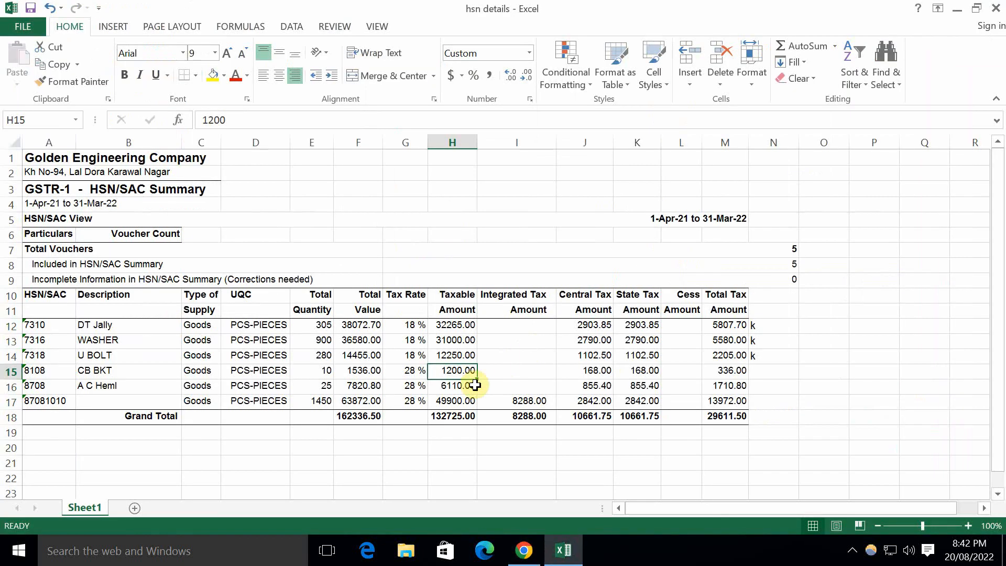
{"action": "key", "text": "Right"}
{"action": "key", "text": "Right"}
{"action": "key", "text": "Right"}
{"action": "key", "text": "Right"}
{"action": "key", "text": "Right"}
{"action": "key", "text": "Right"}
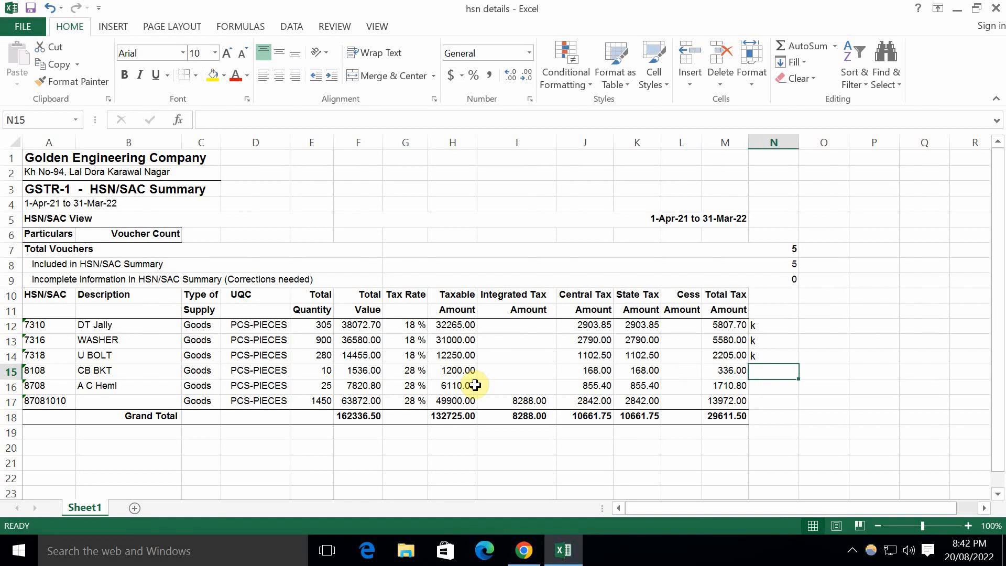
{"action": "type", "text": "k"}
{"action": "key", "text": "Return"}
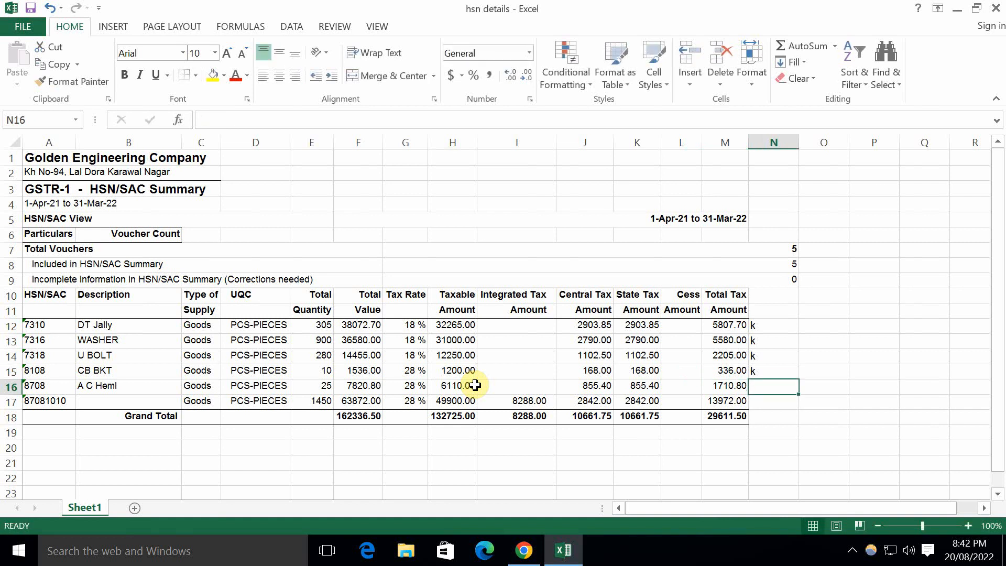
Step: Check the next HSN code in the workbook, search the portal's Goods HSN field for 8708 and select 87081010
{"action": "left_click", "coordinate": [65, 389]}
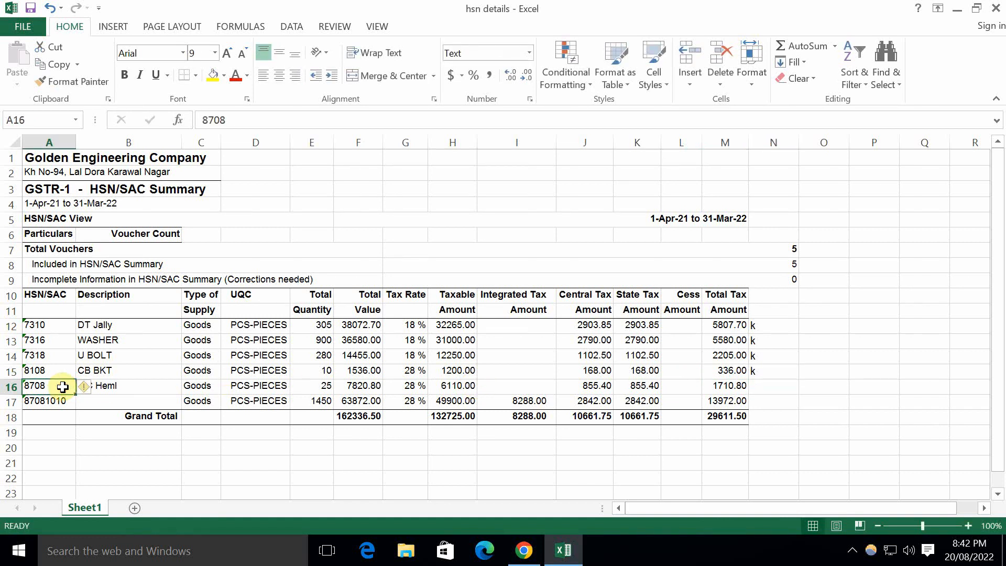
{"action": "key", "text": "alt+Tab"}
{"action": "scroll", "coordinate": [264, 408], "scroll_direction": "up", "scroll_amount": 15}
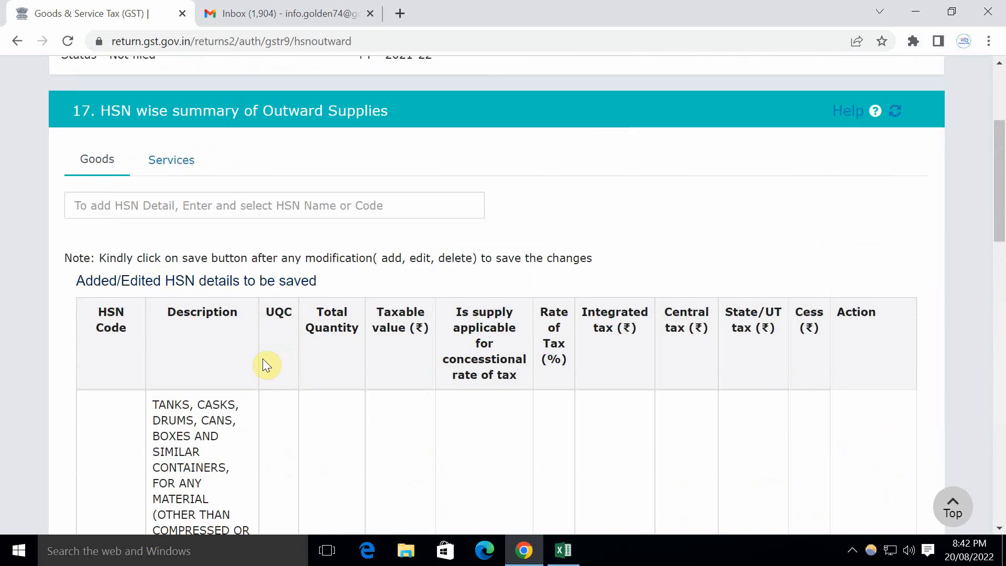
{"action": "scroll", "coordinate": [265, 364], "scroll_direction": "up", "scroll_amount": 3}
{"action": "left_click", "coordinate": [79, 362]}
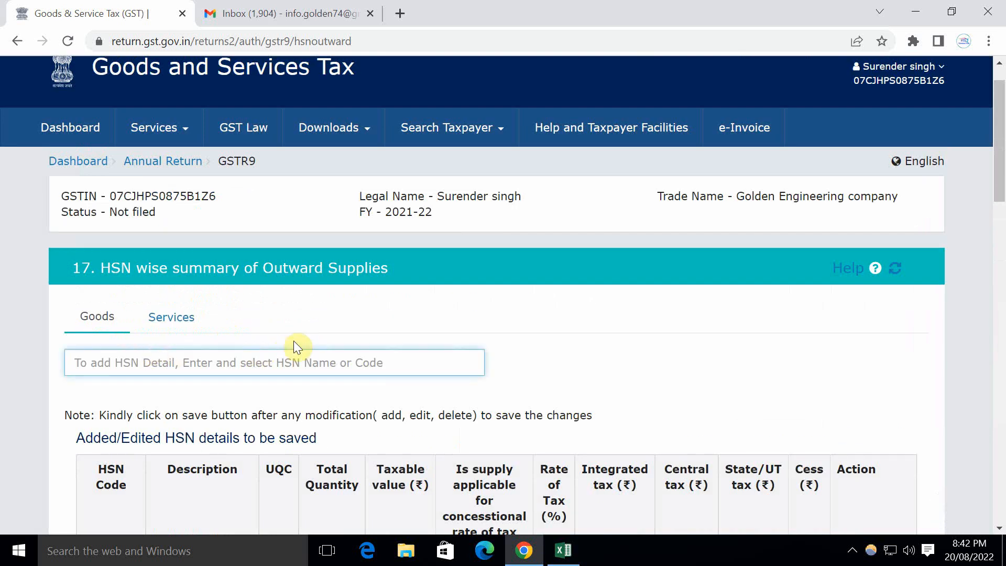
{"action": "key", "text": "alt+Tab"}
{"action": "key", "text": "alt+Tab"}
{"action": "type", "text": "8708"}
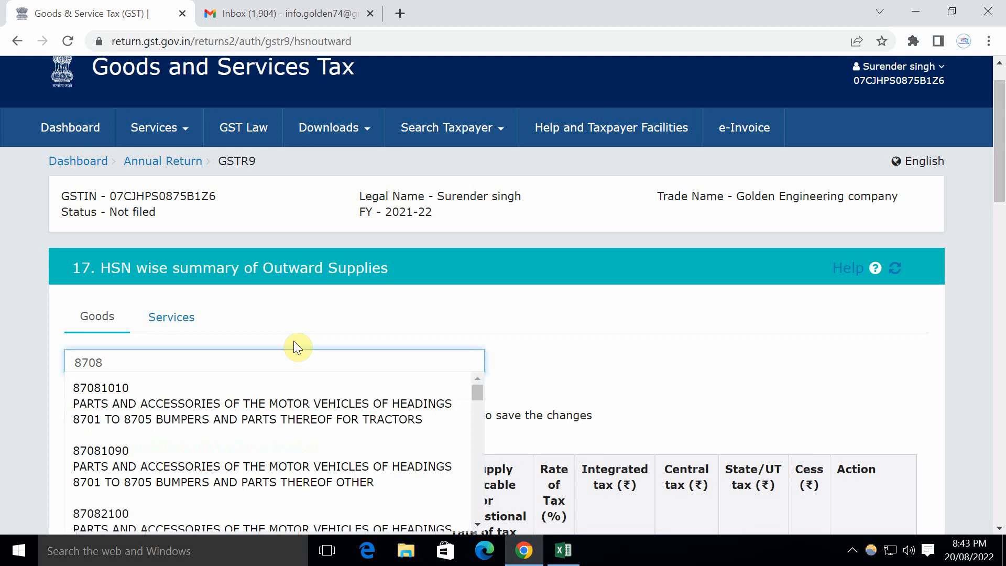
{"action": "left_click", "coordinate": [246, 403]}
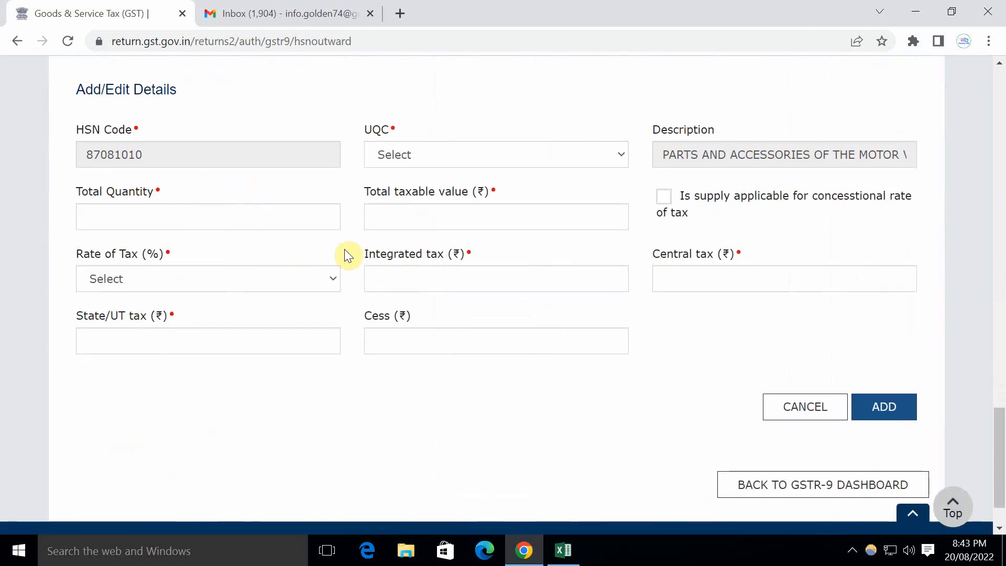
Step: Set the UQC of the 87081010 entry to PCS-PIECES
{"action": "left_click", "coordinate": [406, 152]}
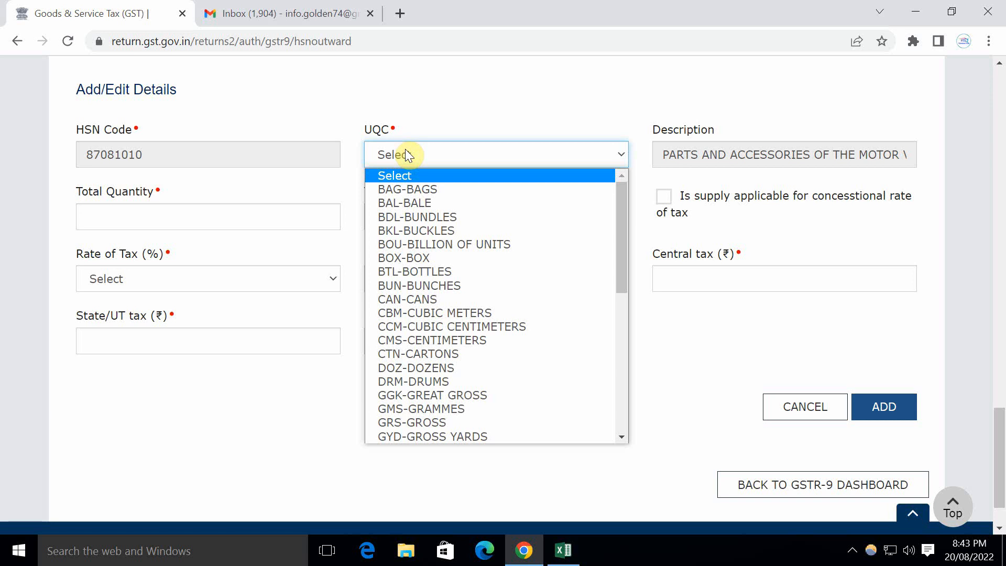
{"action": "key", "text": "p"}
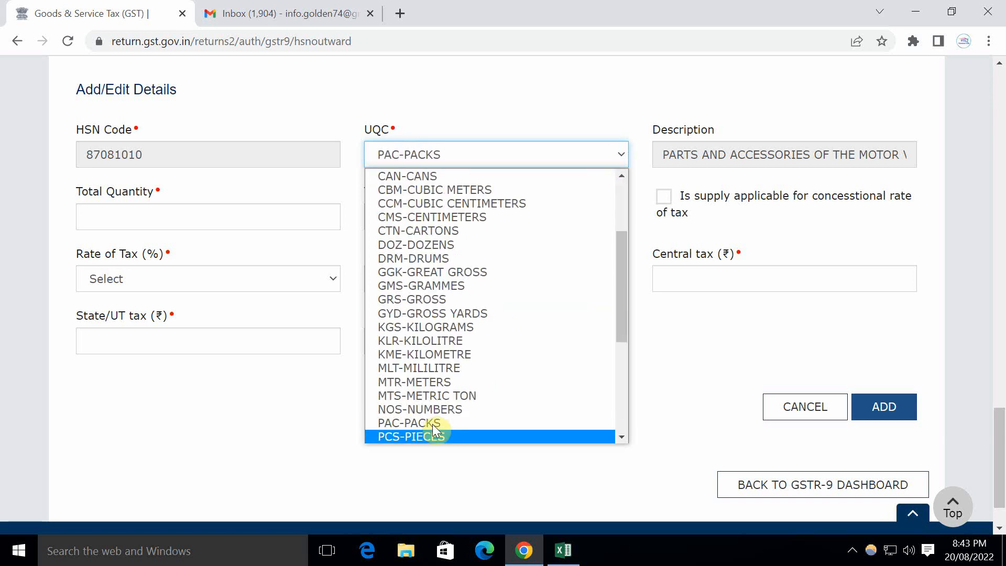
{"action": "left_click", "coordinate": [431, 435]}
Step: Examine the 8708 row's taxable amount and tax columns in the Excel workbook
{"action": "key", "text": "alt+Tab"}
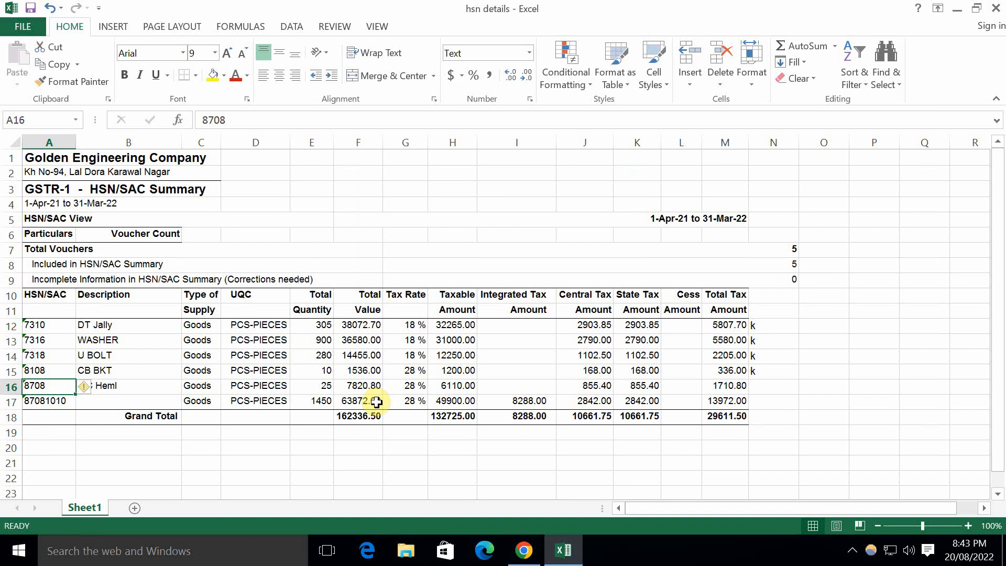
{"action": "key", "text": "Right"}
{"action": "key", "text": "Right"}
{"action": "key", "text": "Right"}
{"action": "key", "text": "Right"}
{"action": "key", "text": "Right"}
{"action": "key", "text": "Right"}
{"action": "key", "text": "Right"}
{"action": "key", "text": "Right"}
{"action": "key", "text": "Right"}
{"action": "key", "text": "Right"}
{"action": "key", "text": "Right"}
{"action": "key", "text": "Right"}
{"action": "key", "text": "Left"}
{"action": "key", "text": "Left"}
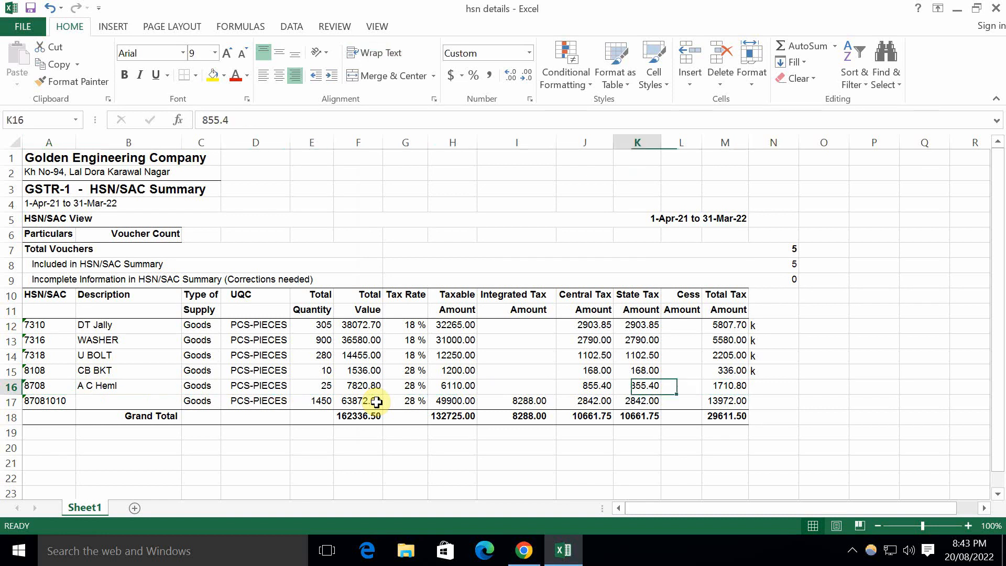
{"action": "key", "text": "Left"}
{"action": "key", "text": "Left"}
{"action": "key", "text": "Left"}
{"action": "key", "text": "Left"}
{"action": "key", "text": "Right"}
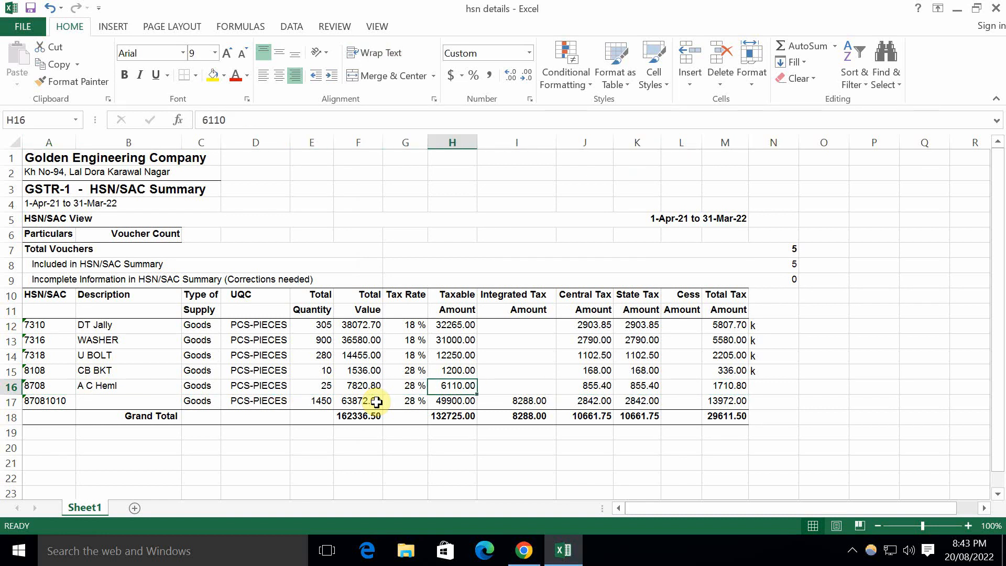
{"action": "key", "text": "alt+Tab"}
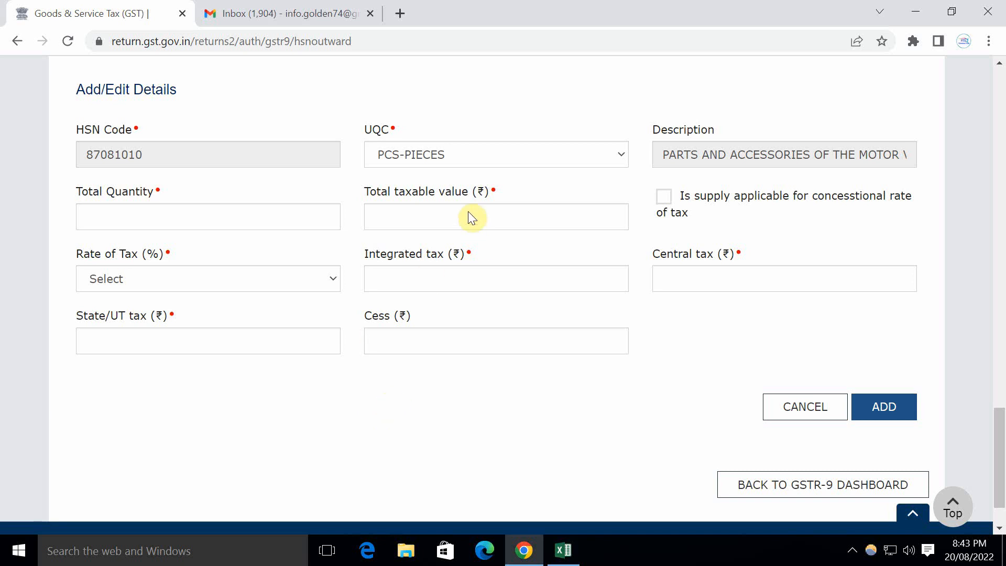
Step: Look up the 8708 row's quantity in the workbook and enter 25 as the total quantity for 87081010 on the portal
{"action": "left_click", "coordinate": [263, 217]}
{"action": "key", "text": "alt+Tab"}
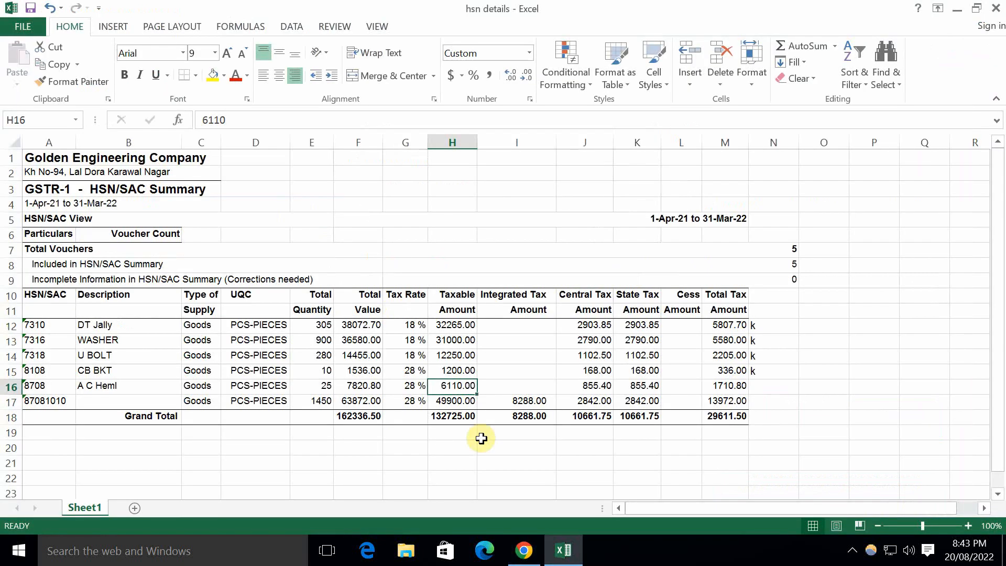
{"action": "key", "text": "Left"}
{"action": "key", "text": "Left"}
{"action": "key", "text": "Left"}
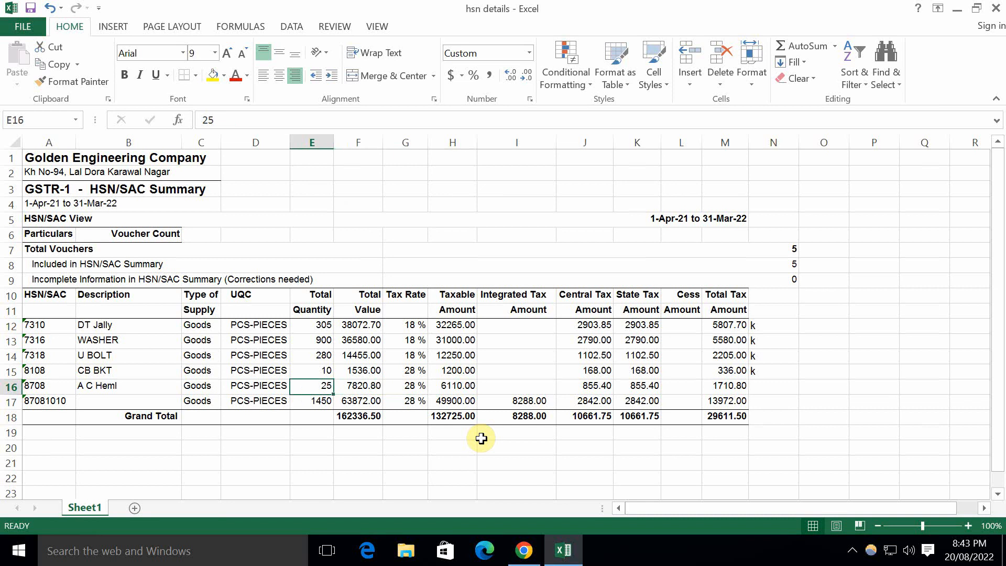
{"action": "key", "text": "alt+Tab"}
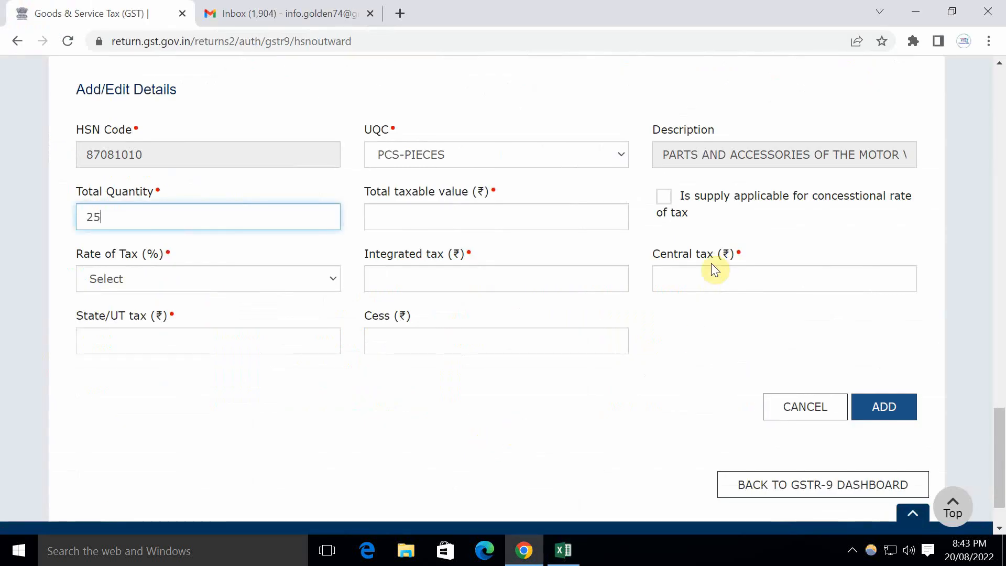
Step: Look up the 8708 row's taxable amount in the workbook and enter 6110 as the total taxable value for 87081010
{"action": "left_click", "coordinate": [585, 205]}
{"action": "key", "text": "alt+Tab"}
{"action": "key", "text": "Right"}
{"action": "key", "text": "Right"}
{"action": "key", "text": "Right"}
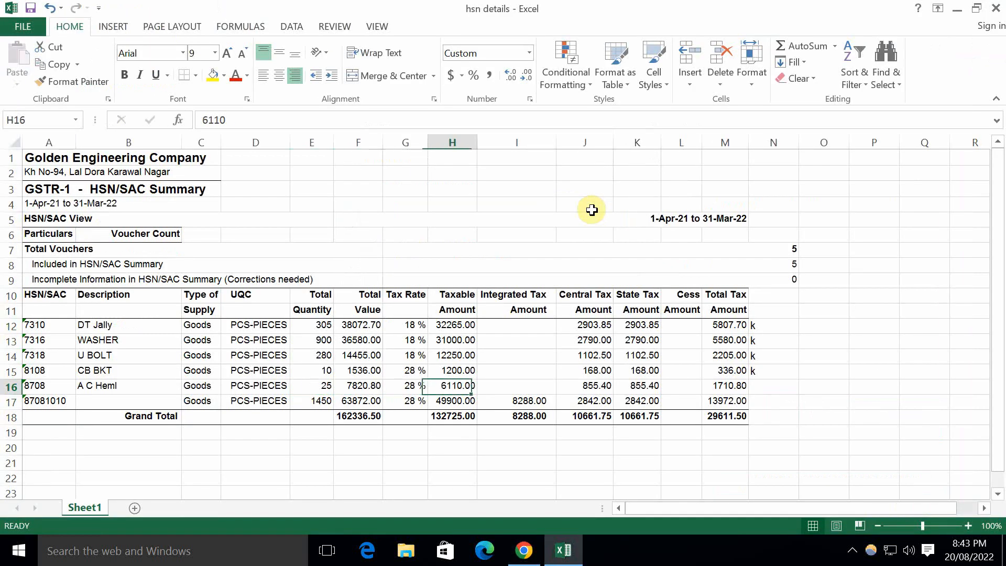
{"action": "key", "text": "ctrl+c"}
{"action": "key", "text": "alt+Tab"}
{"action": "type", "text": "661"}
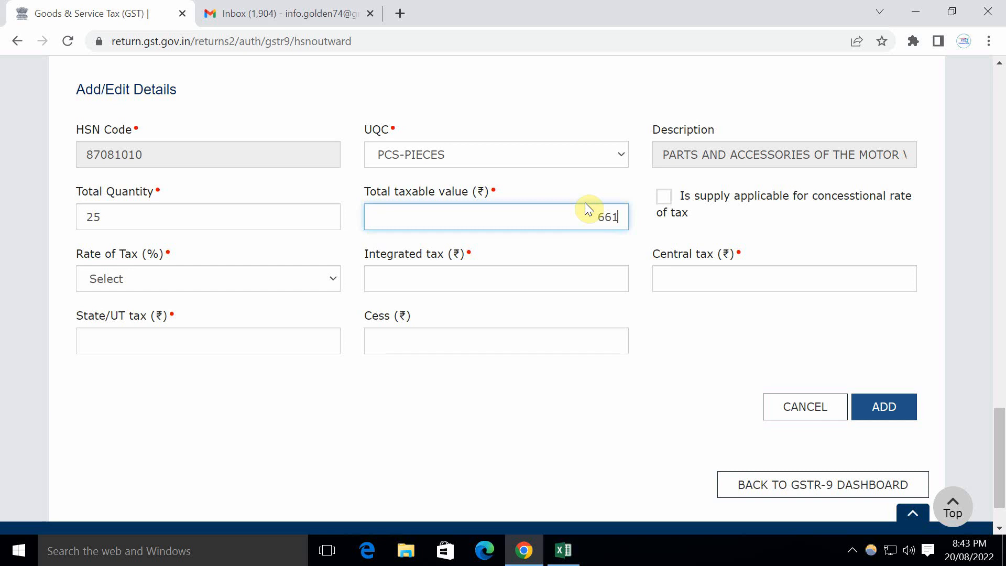
{"action": "key", "text": "BackSpace"}
{"action": "key", "text": "BackSpace"}
{"action": "type", "text": "1"}
{"action": "left_click", "coordinate": [570, 253]}
Step: Look up the 8708 row's central tax in the workbook and enter 855.40 as both central tax and State/UT tax for 87081010
{"action": "key", "text": "alt+Tab"}
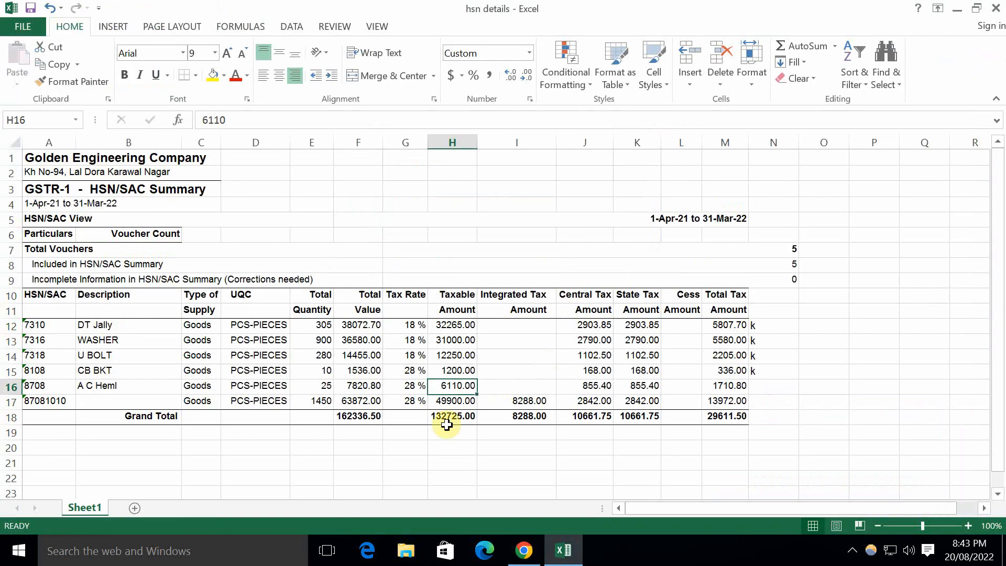
{"action": "left_click", "coordinate": [599, 386]}
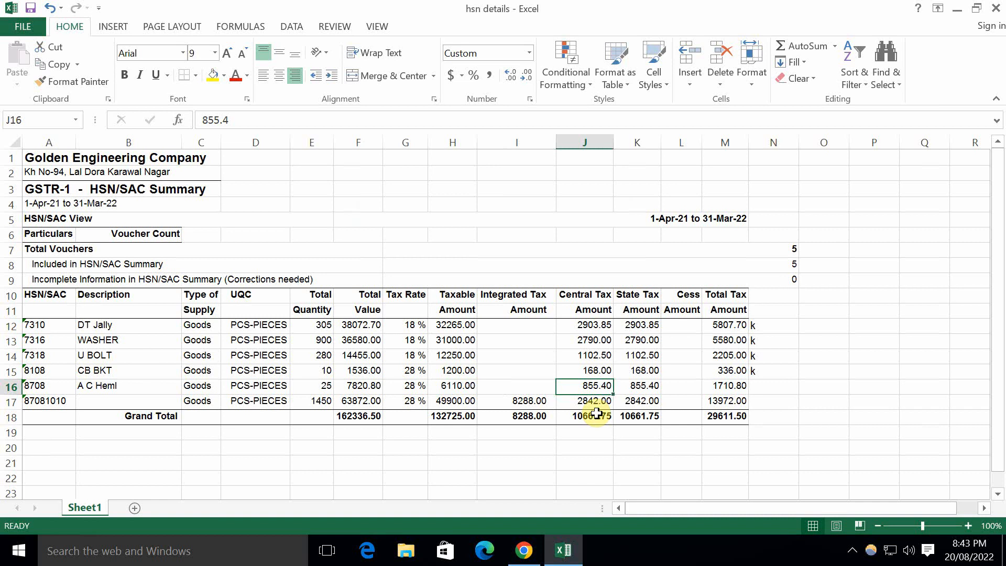
{"action": "key", "text": "alt+Tab"}
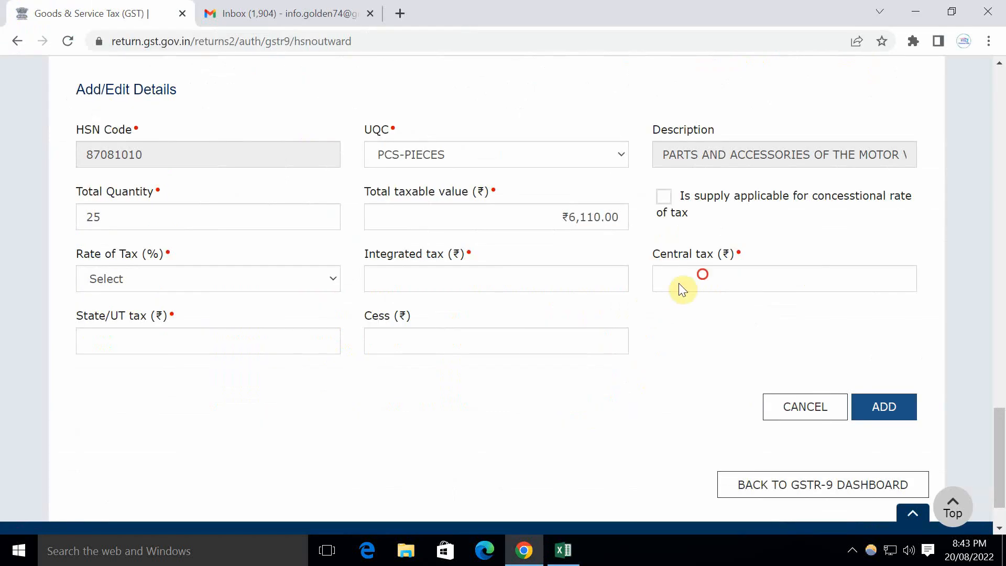
{"action": "left_click", "coordinate": [697, 272]}
{"action": "type", "text": "855.40"}
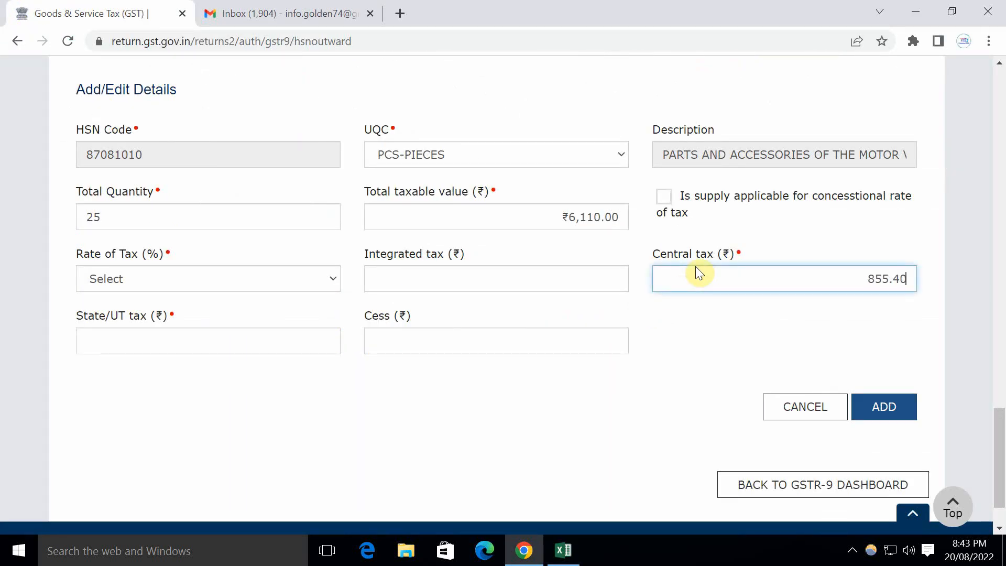
{"action": "left_click", "coordinate": [146, 339]}
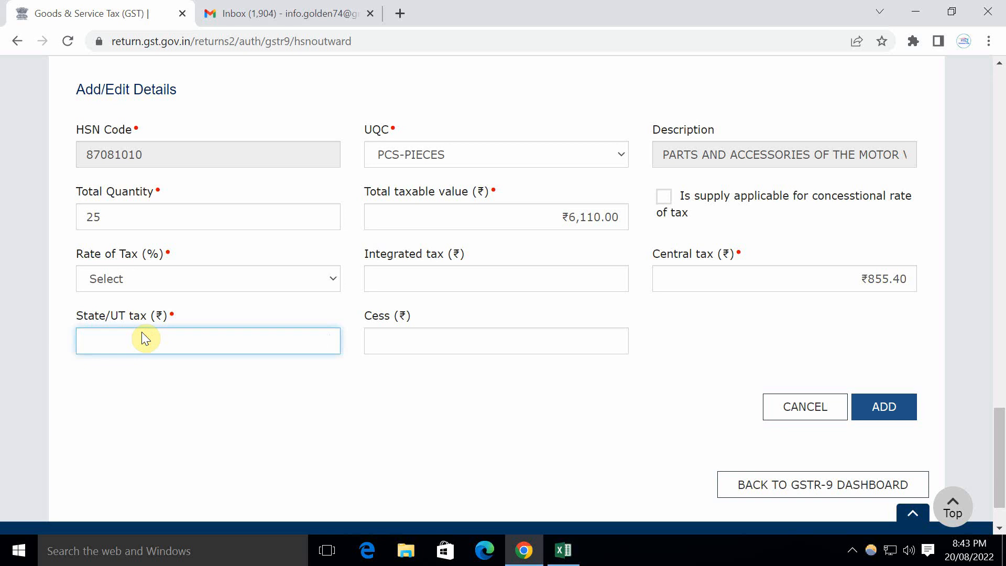
{"action": "type", "text": "855.40"}
Step: Enter 0 for both the integrated tax and the cess of the 87081010 entry
{"action": "left_click", "coordinate": [402, 280]}
{"action": "type", "text": "0"}
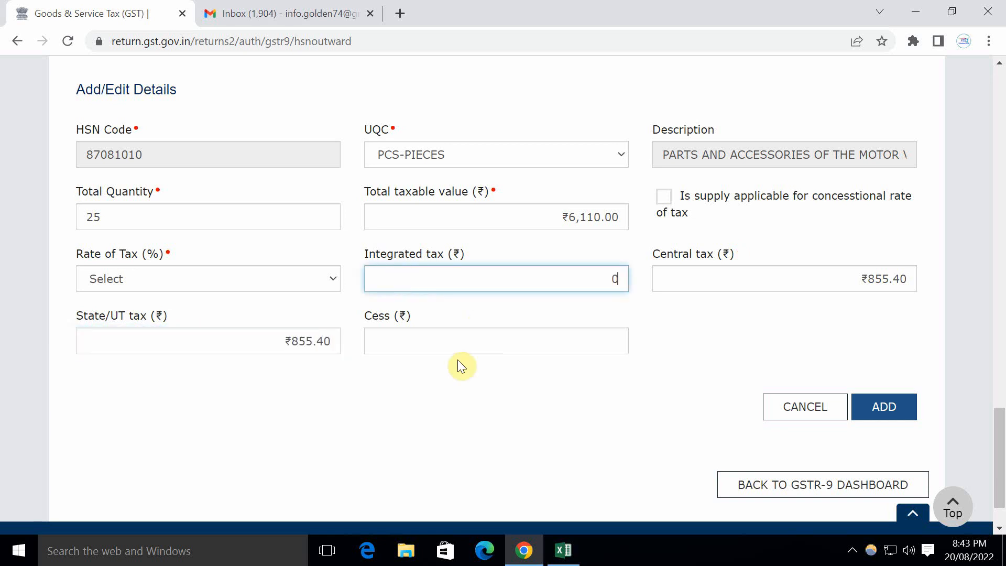
{"action": "left_click", "coordinate": [456, 340]}
{"action": "type", "text": "0"}
{"action": "left_click", "coordinate": [442, 410]}
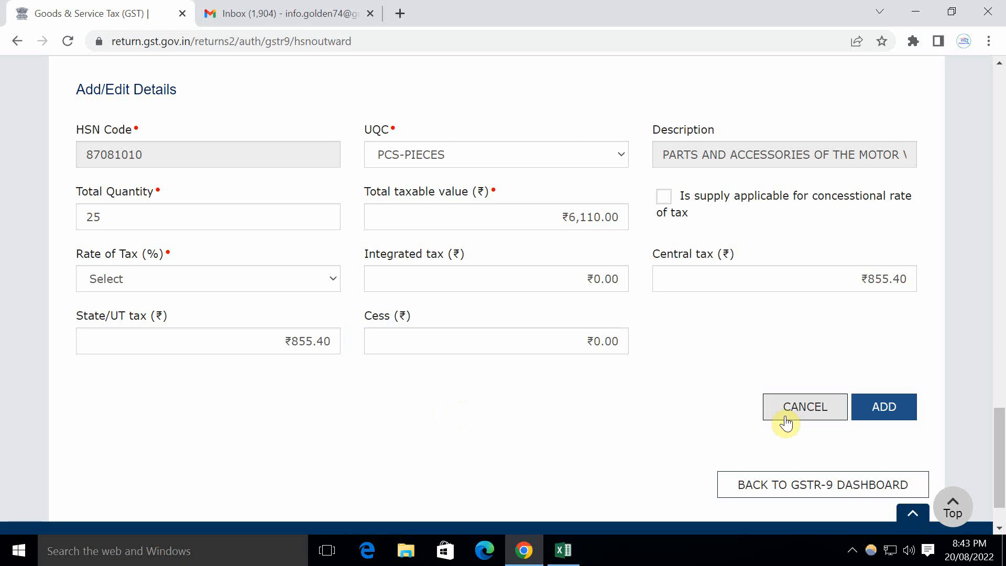
Step: Set the 87081010 entry's rate of tax to 28 and add the entry to the HSN table
{"action": "left_click", "coordinate": [881, 406]}
{"action": "left_click", "coordinate": [215, 272]}
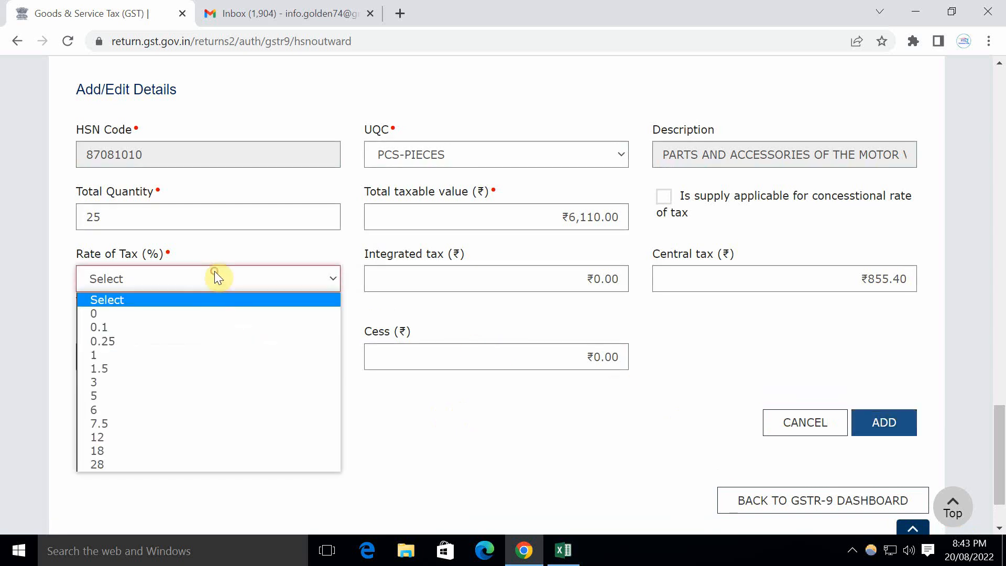
{"action": "left_click", "coordinate": [108, 461]}
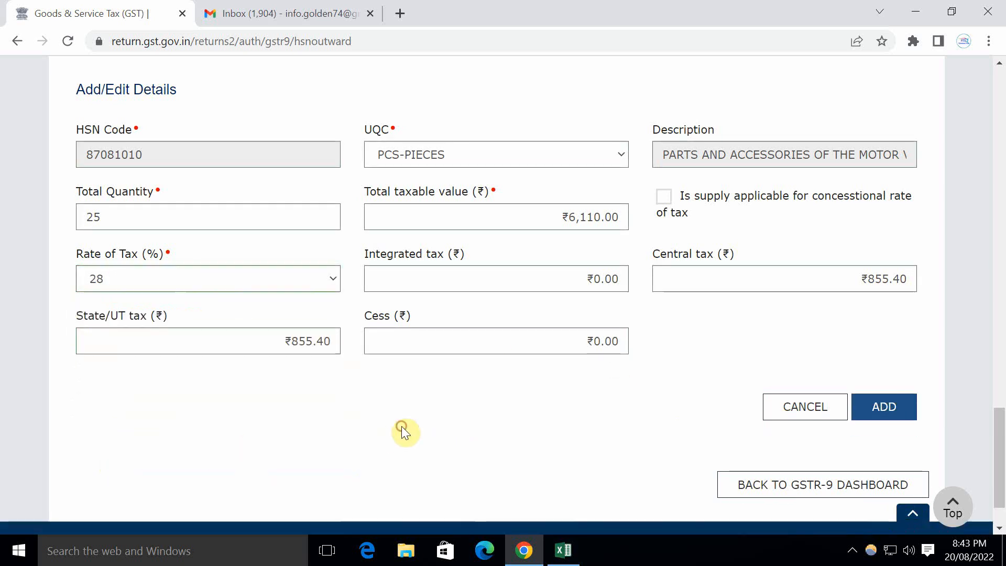
{"action": "key", "text": "alt+Tab"}
{"action": "key", "text": "alt+Tab"}
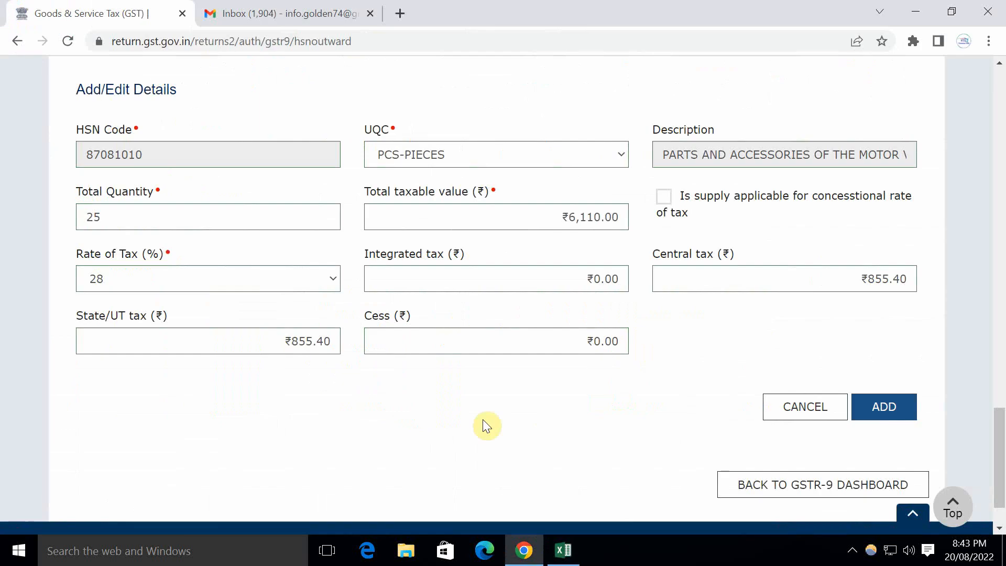
{"action": "left_click", "coordinate": [882, 406]}
Step: Switch to the Excel workbook and mark the 8708 row as done with "k" beside its total tax amount
{"action": "key", "text": "alt+Tab"}
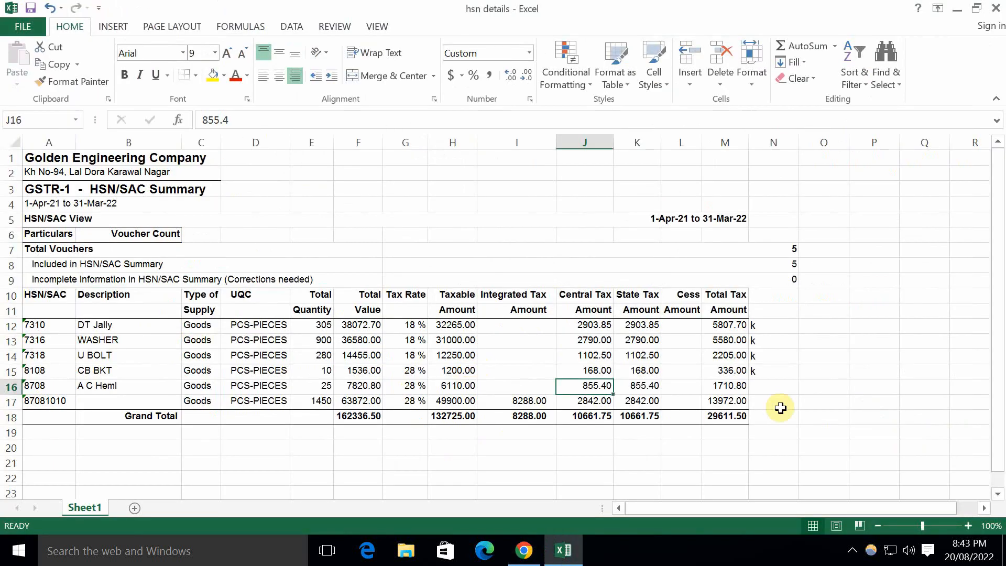
{"action": "left_click", "coordinate": [762, 386]}
{"action": "left_click", "coordinate": [724, 435]}
{"action": "left_click", "coordinate": [755, 433]}
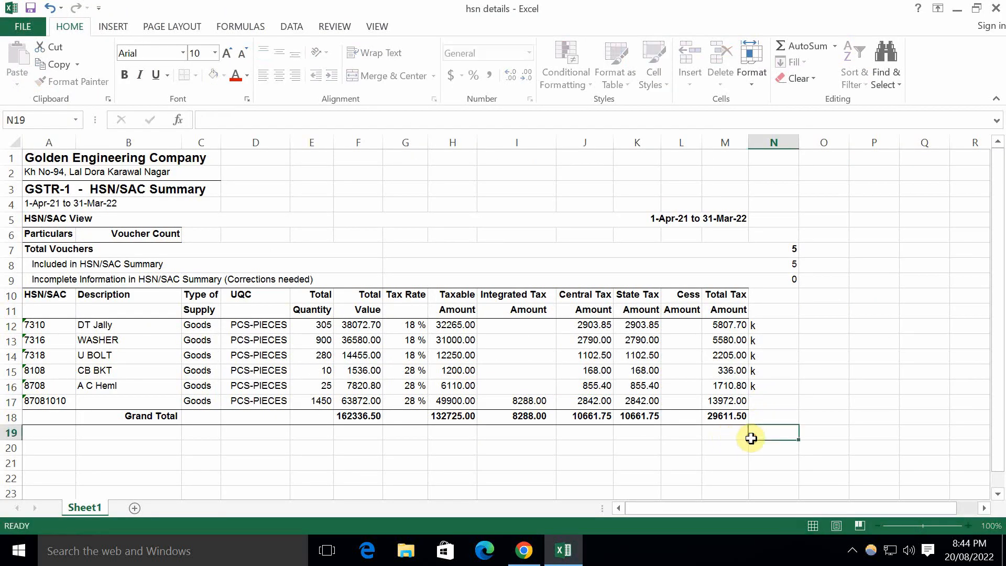
Step: Check the 87081010 row in the workbook, then search the portal's goods HSN codes for 8708 and select 87081010
{"action": "left_click", "coordinate": [62, 401]}
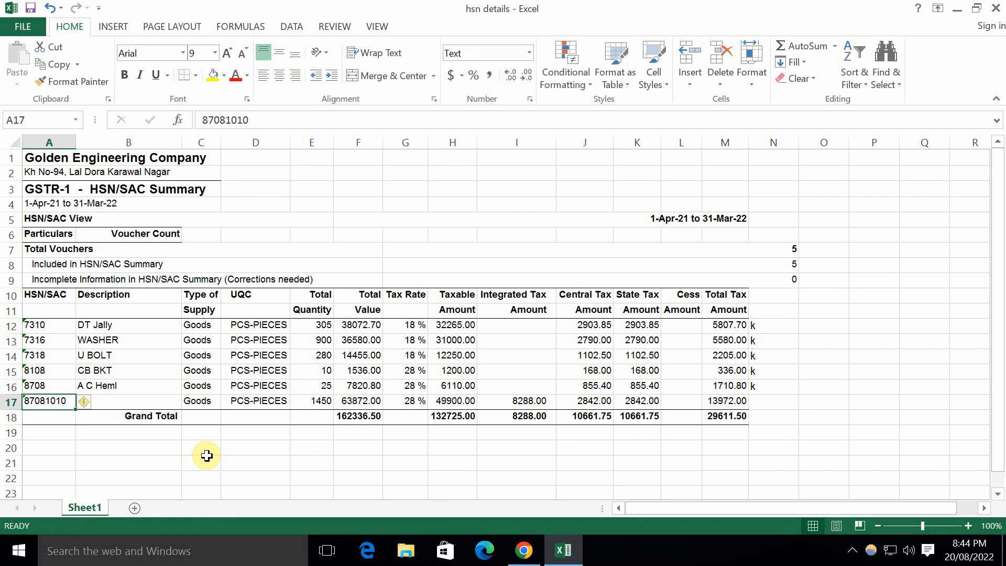
{"action": "key", "text": "alt+Tab"}
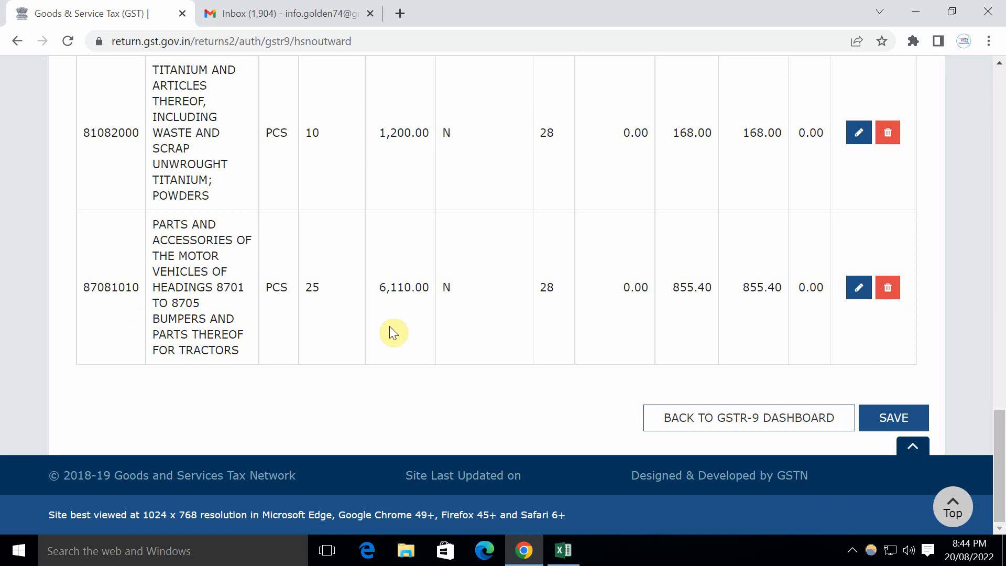
{"action": "scroll", "coordinate": [346, 340], "scroll_direction": "up", "scroll_amount": 20}
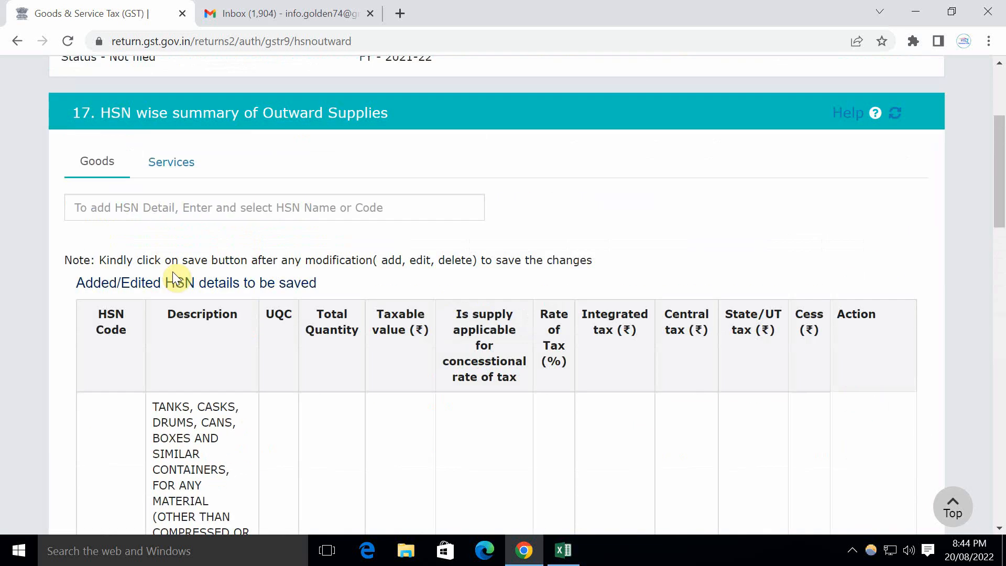
{"action": "left_click", "coordinate": [142, 207]}
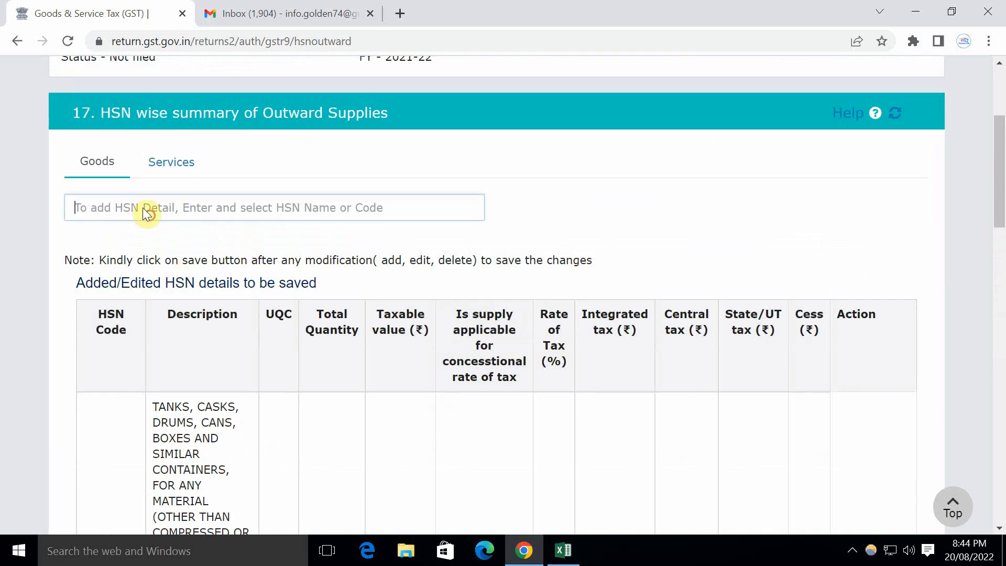
{"action": "type", "text": "8708"}
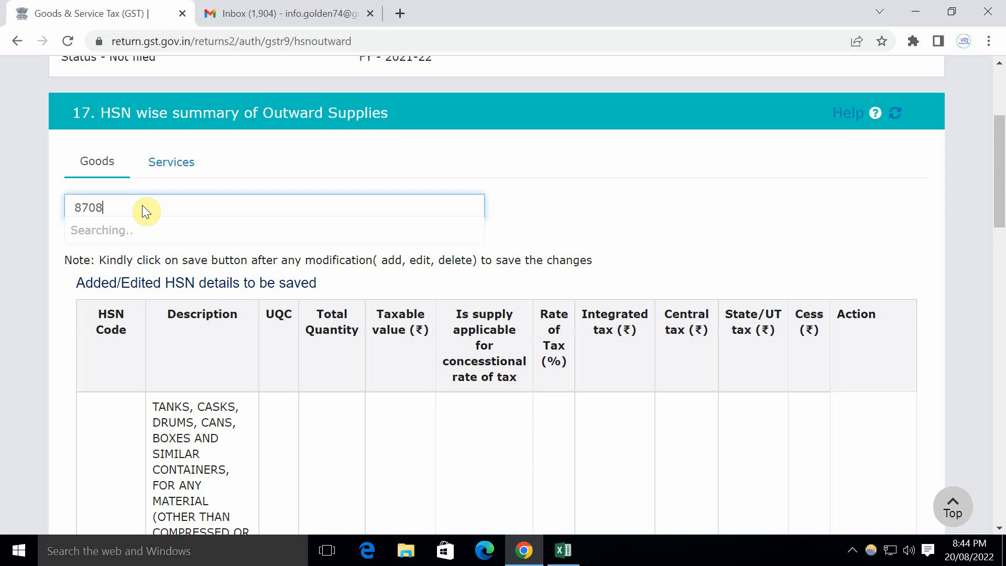
{"action": "left_click", "coordinate": [174, 256]}
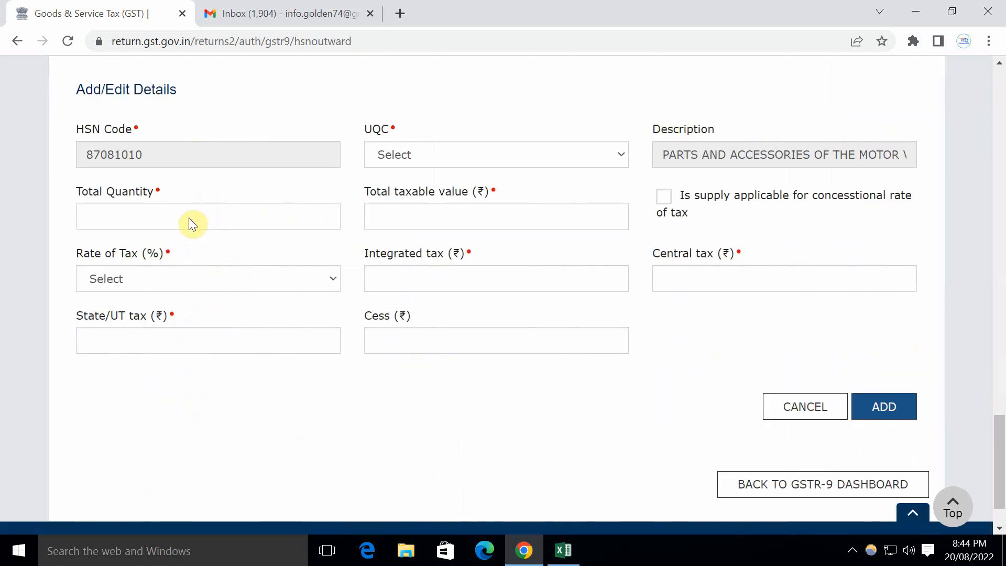
Step: Look up the 87081010 row's quantity in the workbook and enter 1450 as the entry's total quantity
{"action": "left_click", "coordinate": [188, 218]}
{"action": "key", "text": "alt+Tab"}
{"action": "key", "text": "Right"}
{"action": "key", "text": "Right"}
{"action": "key", "text": "Right"}
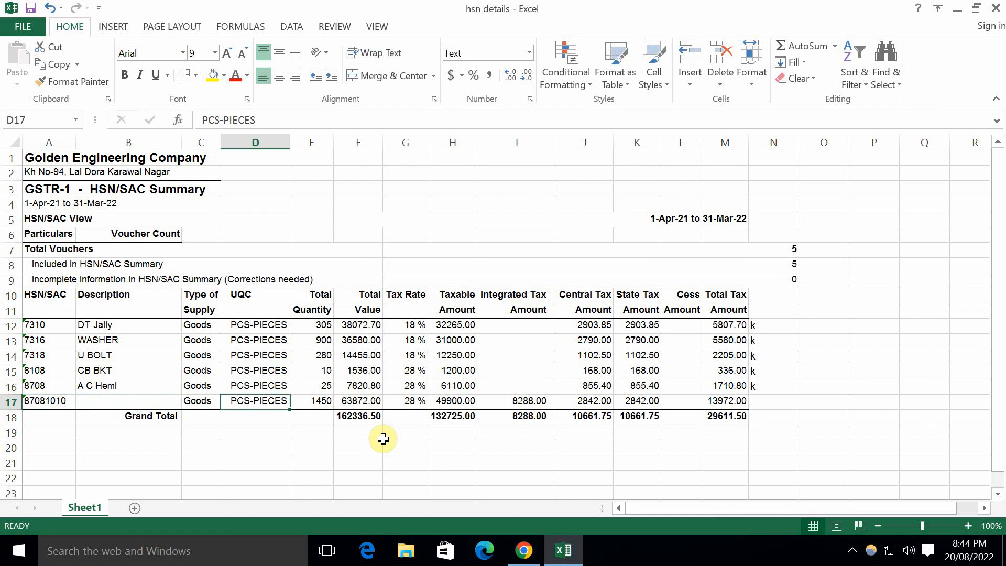
{"action": "key", "text": "Right"}
{"action": "key", "text": "alt+Tab"}
{"action": "type", "text": "14"}
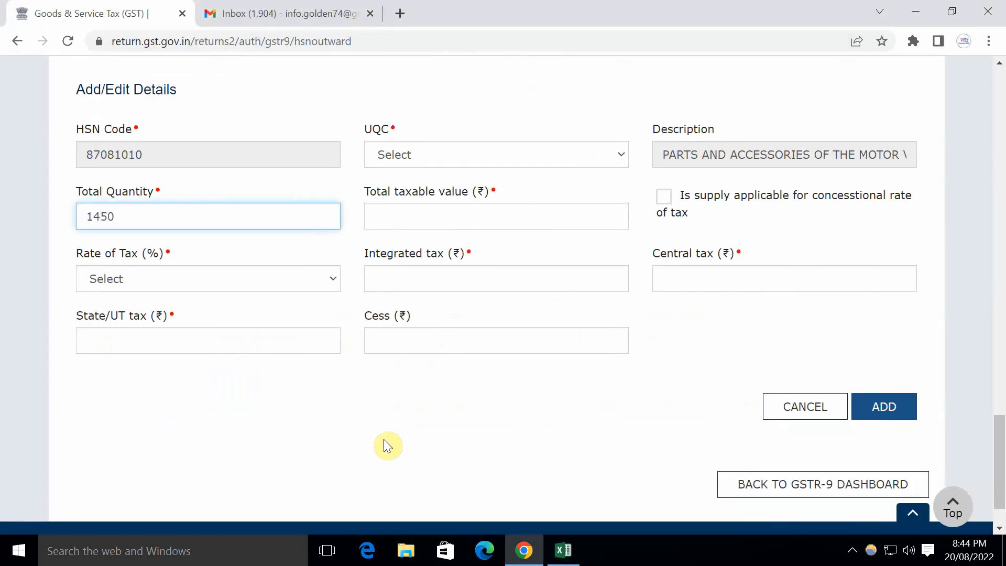
Step: Set the UQC of the 87081010 entry to PCS-PIECES
{"action": "left_click", "coordinate": [539, 157]}
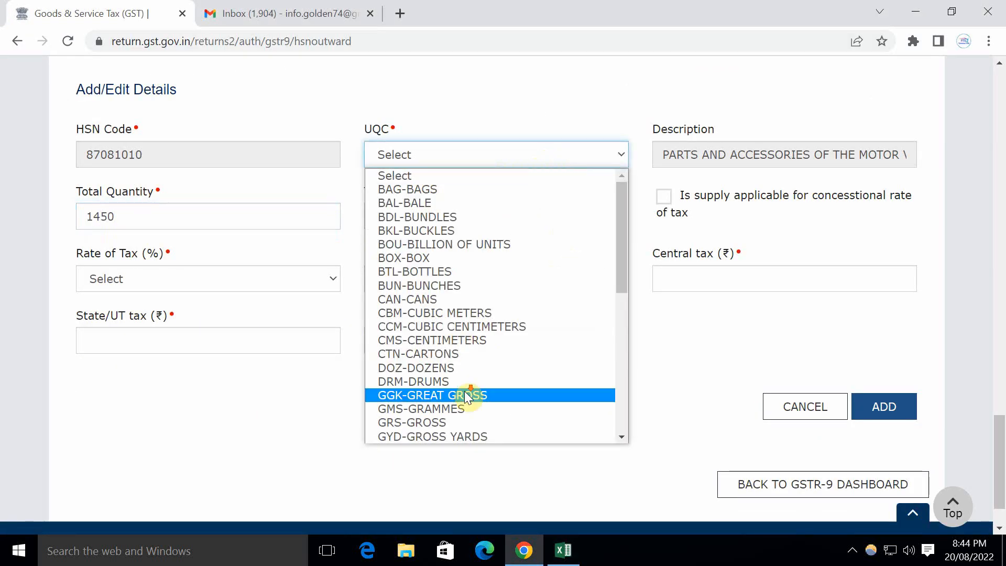
{"action": "scroll", "coordinate": [464, 390], "scroll_direction": "down", "scroll_amount": 6}
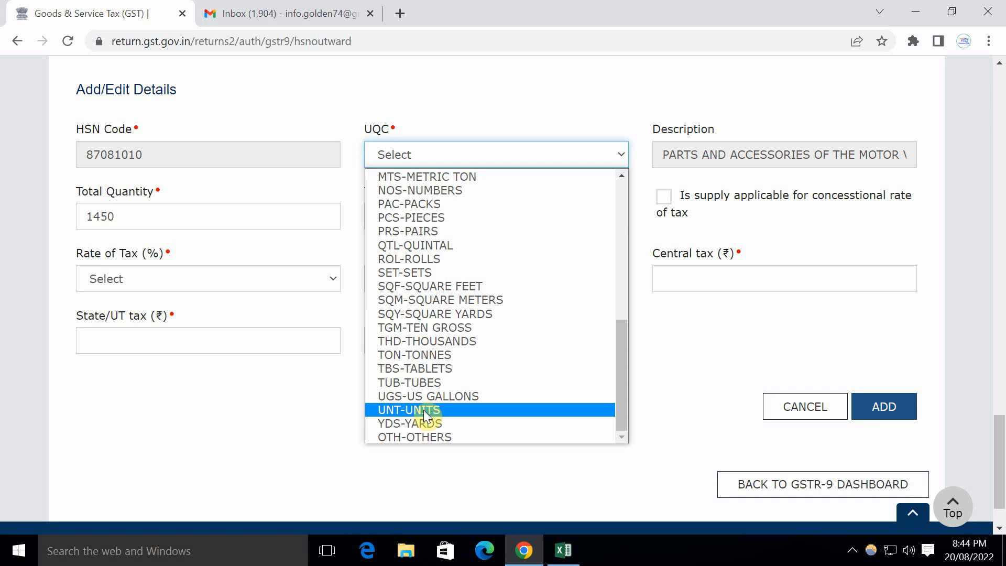
{"action": "key", "text": "p"}
{"action": "key", "text": "c"}
{"action": "left_click", "coordinate": [454, 218]}
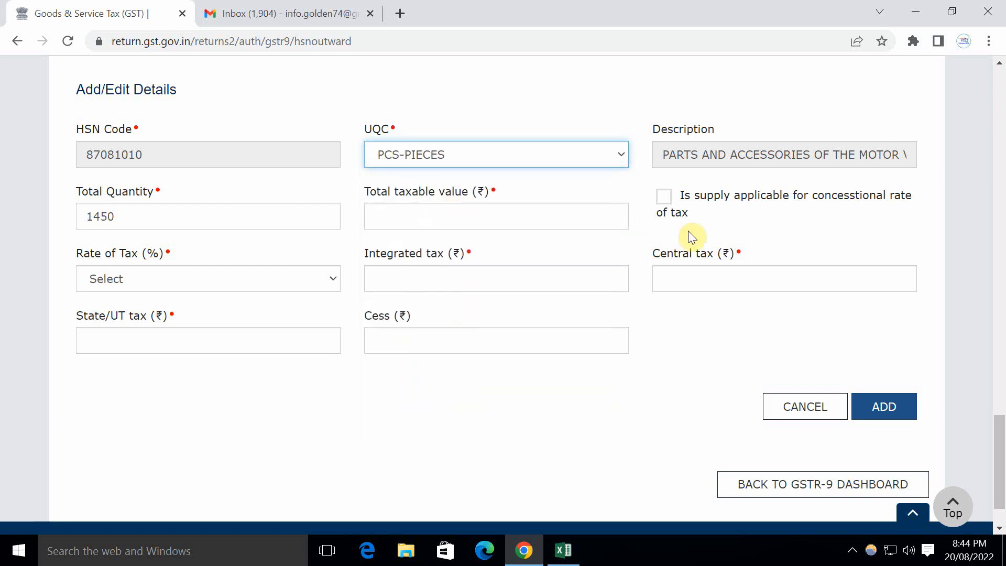
Step: Look up the 87081010 row's taxable amount in the workbook and enter 4900 as the total taxable value
{"action": "left_click", "coordinate": [532, 207]}
{"action": "key", "text": "alt+Tab"}
{"action": "key", "text": "Right"}
{"action": "key", "text": "Right"}
{"action": "key", "text": "Right"}
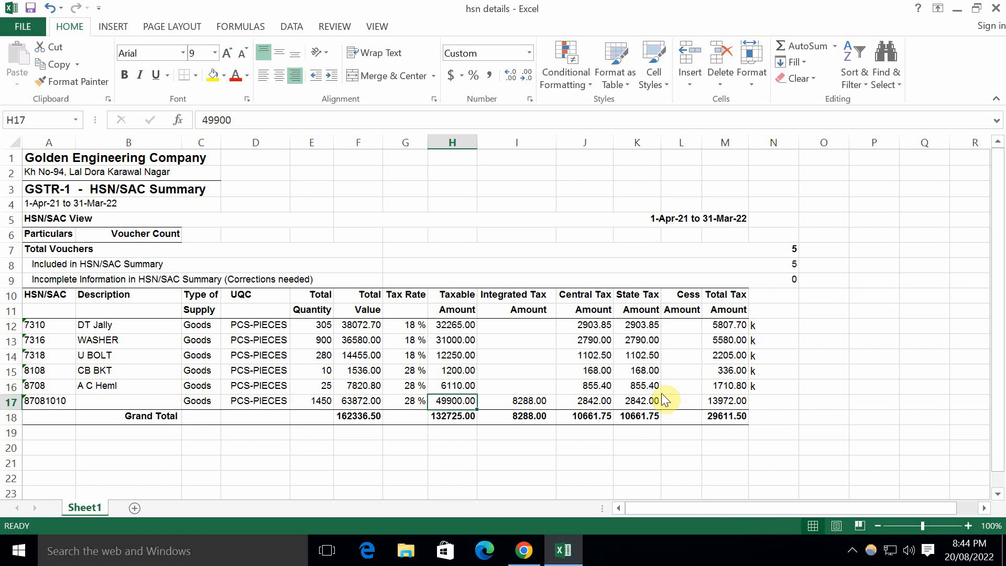
{"action": "key", "text": "alt+Tab"}
{"action": "type", "text": "4"}
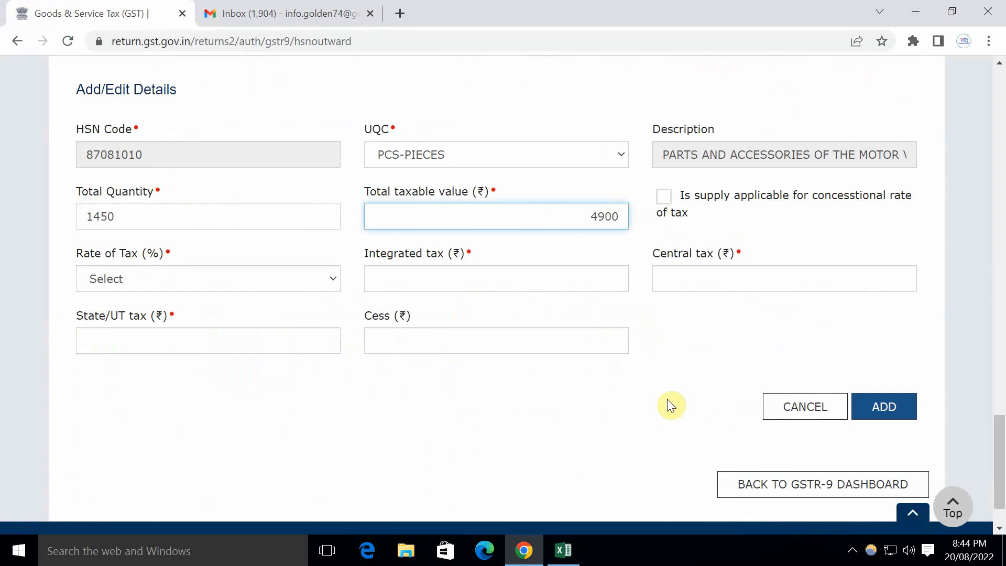
{"action": "left_click", "coordinate": [668, 398]}
Step: Look up the 87081010 row's integrated tax in the workbook and enter 8288 as the entry's integrated tax
{"action": "left_click", "coordinate": [469, 275]}
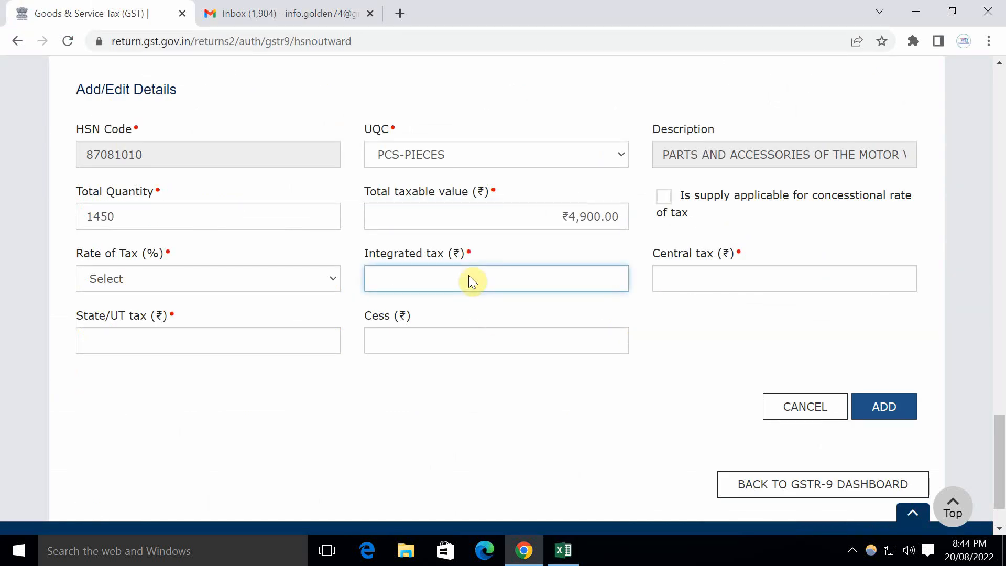
{"action": "left_click", "coordinate": [690, 278]}
{"action": "key", "text": "alt+Tab"}
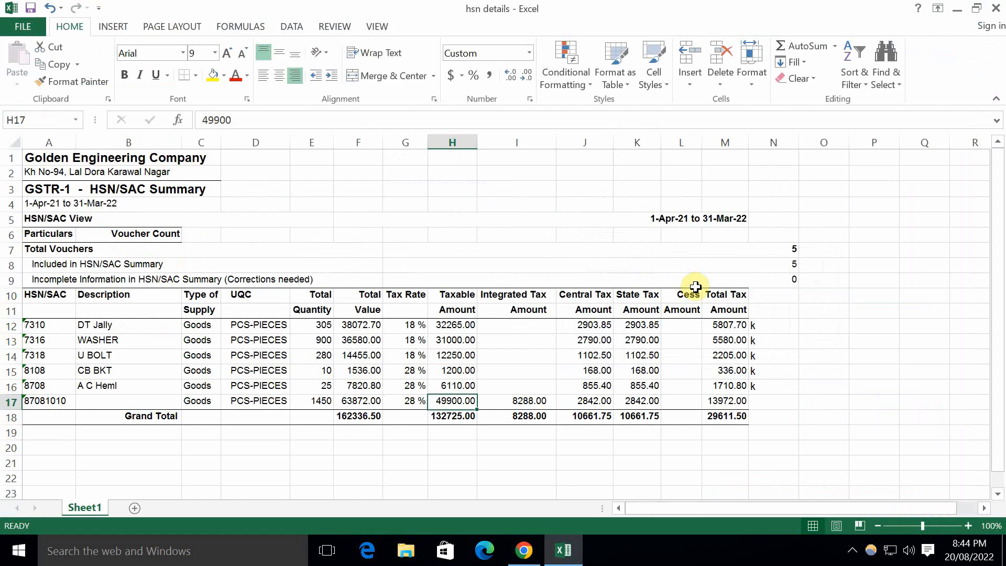
{"action": "key", "text": "alt+Tab"}
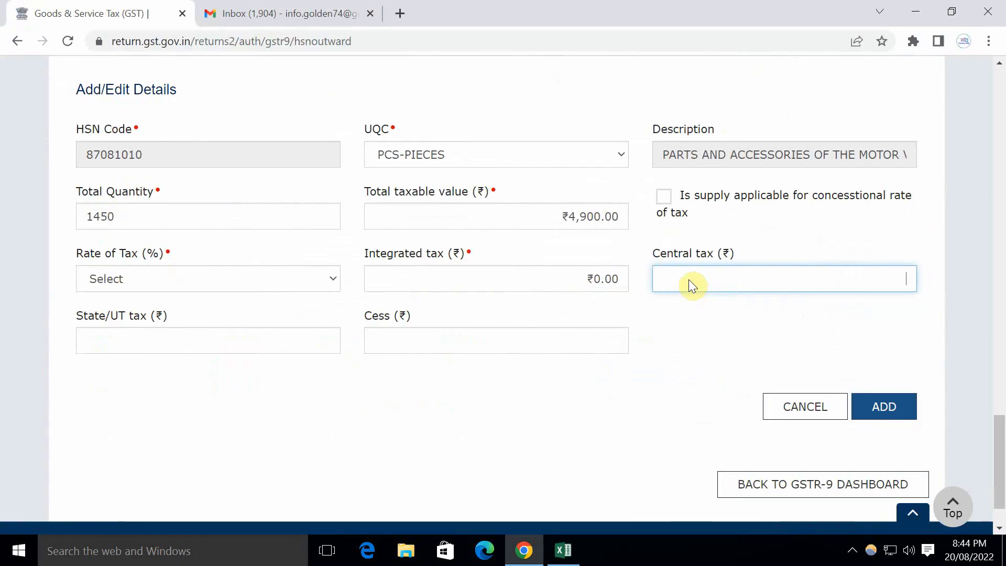
{"action": "left_click", "coordinate": [545, 276]}
{"action": "key", "text": "alt+Tab"}
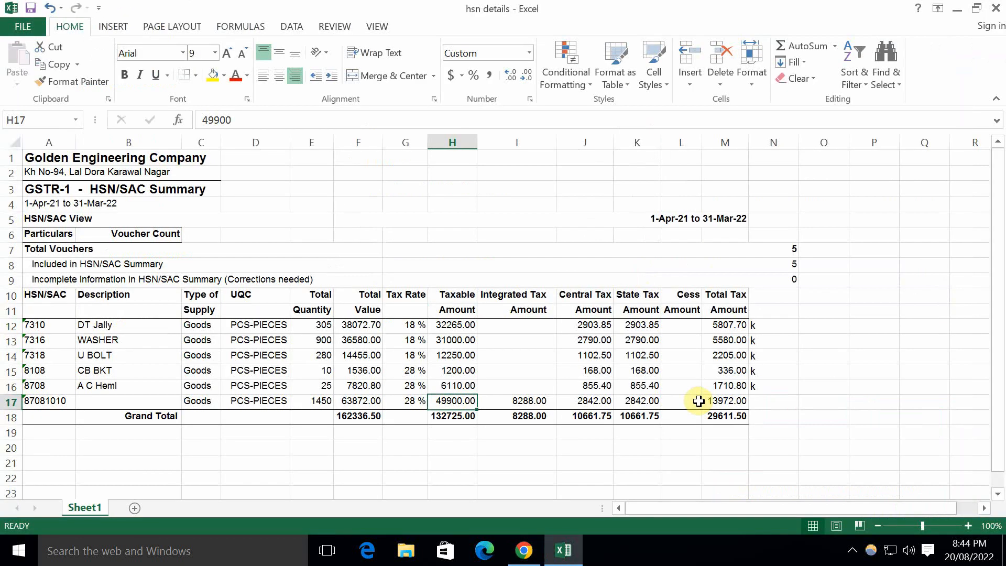
{"action": "key", "text": "alt+Tab"}
{"action": "type", "text": "8288"}
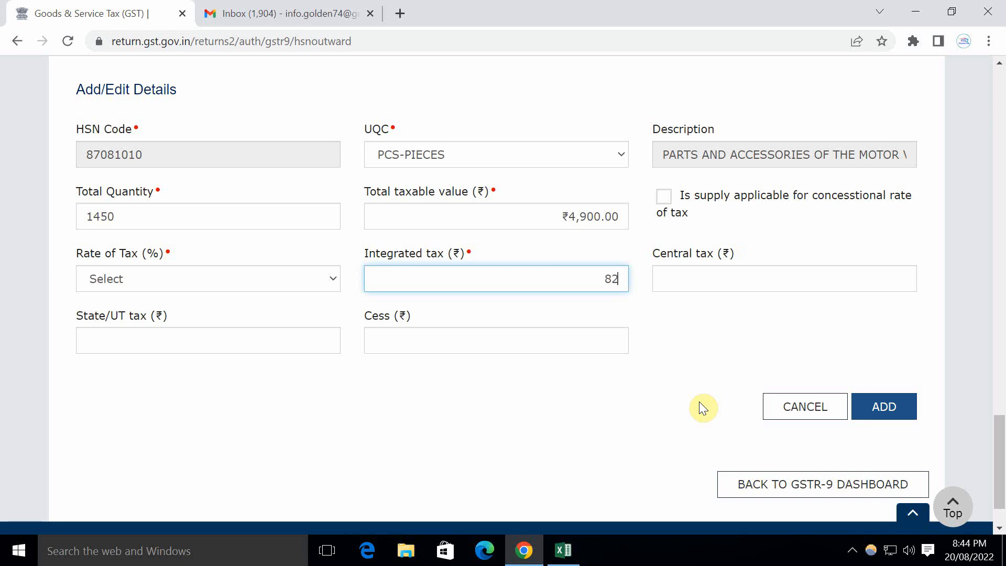
Step: Look up the 87081010 row's central tax in the workbook and enter 2842 as both central tax and State/UT tax
{"action": "left_click", "coordinate": [717, 267]}
{"action": "key", "text": "alt+Tab"}
{"action": "key", "text": "alt+Tab"}
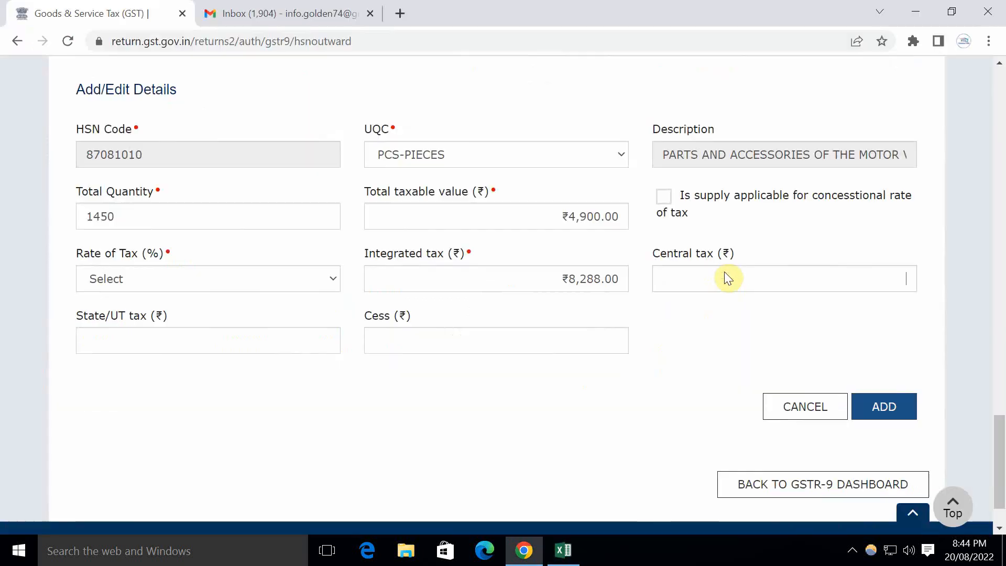
{"action": "type", "text": "2842"}
{"action": "left_click", "coordinate": [321, 326]}
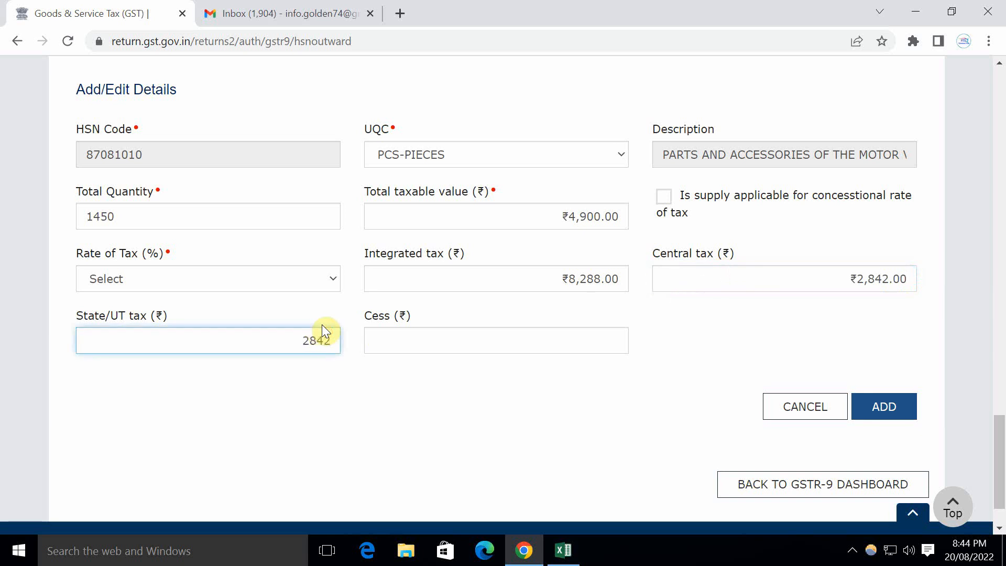
{"action": "left_click", "coordinate": [416, 406]}
Step: Set the rate of tax to 28 and the cess to 0, and try to add the 87081010 entry
{"action": "left_click", "coordinate": [294, 275]}
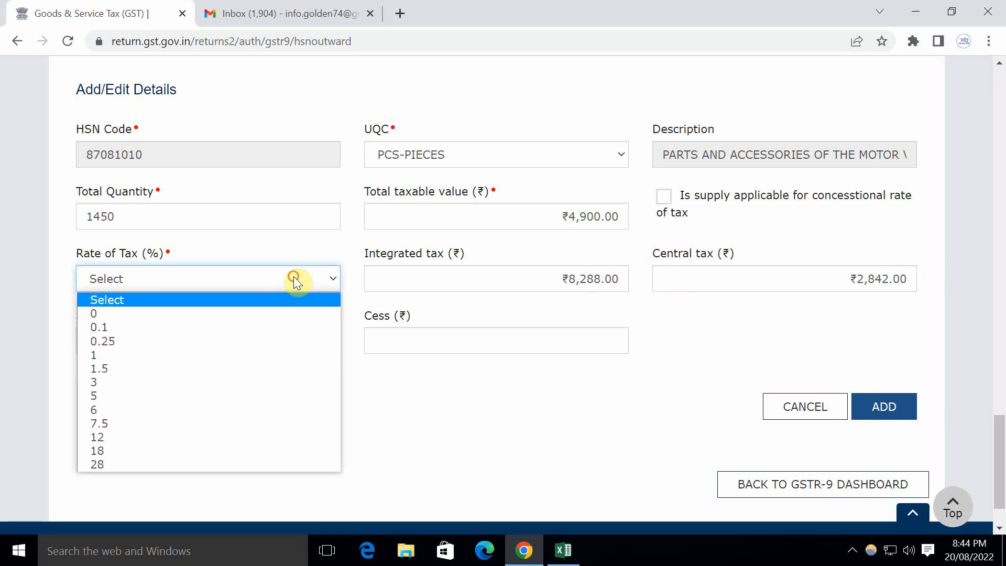
{"action": "left_click", "coordinate": [134, 465]}
{"action": "key", "text": "alt+Tab"}
{"action": "key", "text": "alt+Tab"}
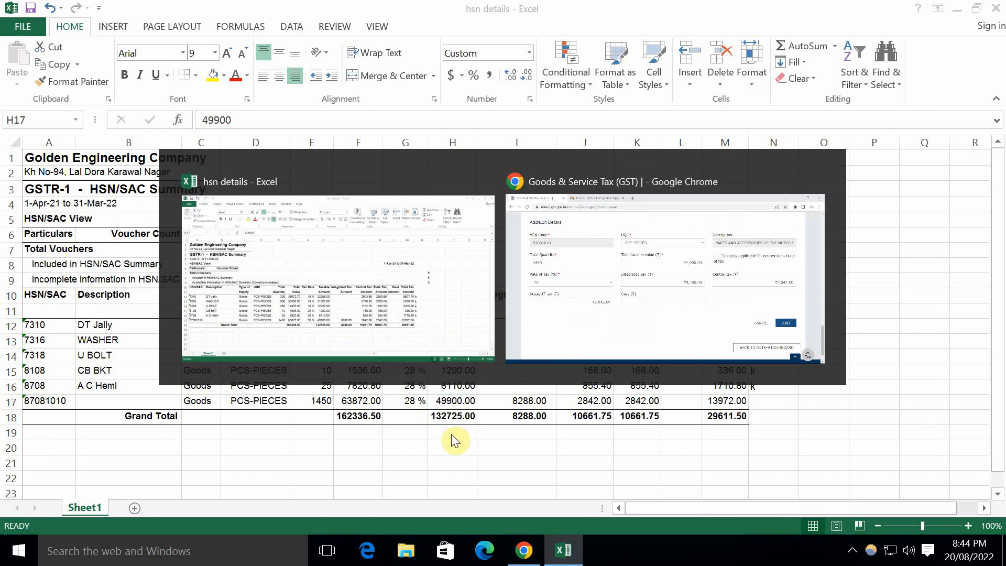
{"action": "left_click", "coordinate": [450, 338]}
{"action": "type", "text": "0"}
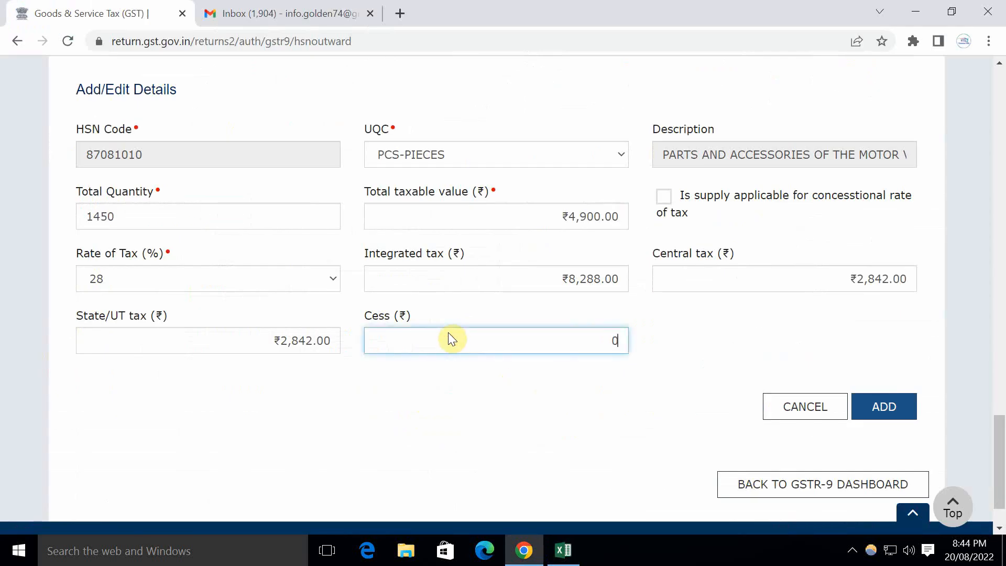
{"action": "left_click", "coordinate": [610, 445]}
{"action": "left_click", "coordinate": [910, 396]}
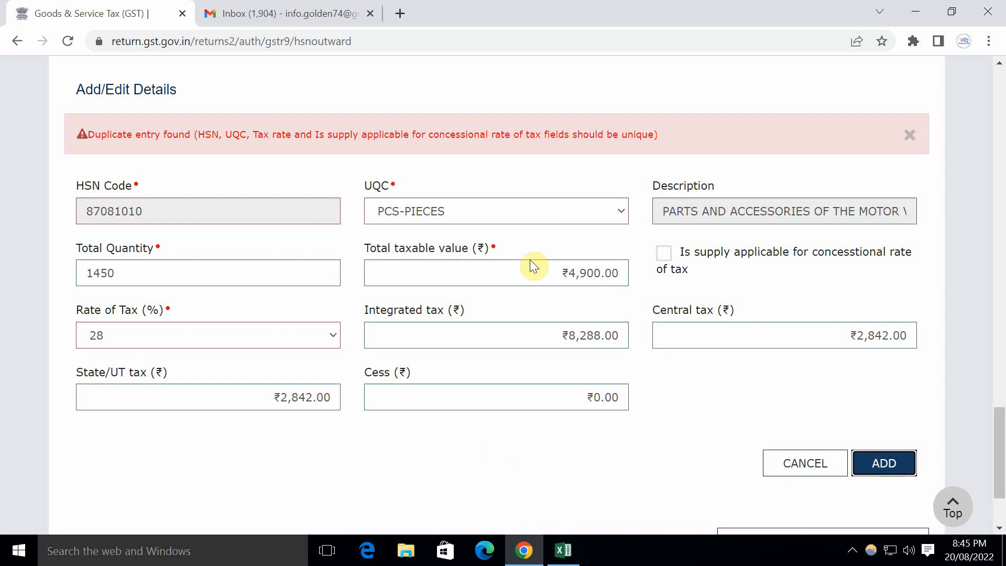
Step: Compare the workbook's 8708 and 87081010 rows with the 87081010 entry already in the portal's HSN table
{"action": "key", "text": "alt+Tab"}
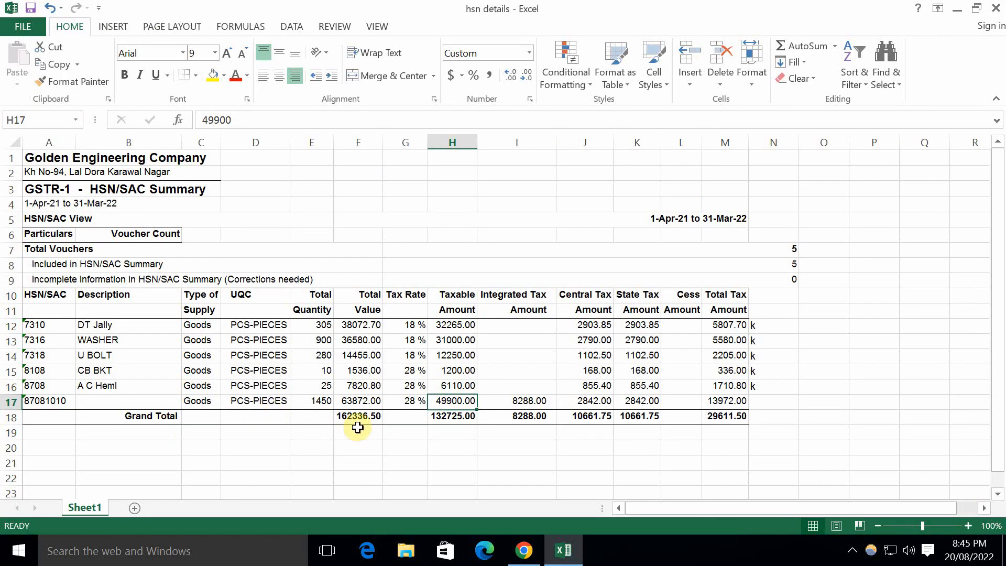
{"action": "key", "text": "alt+Tab"}
{"action": "key", "text": "alt+Tab"}
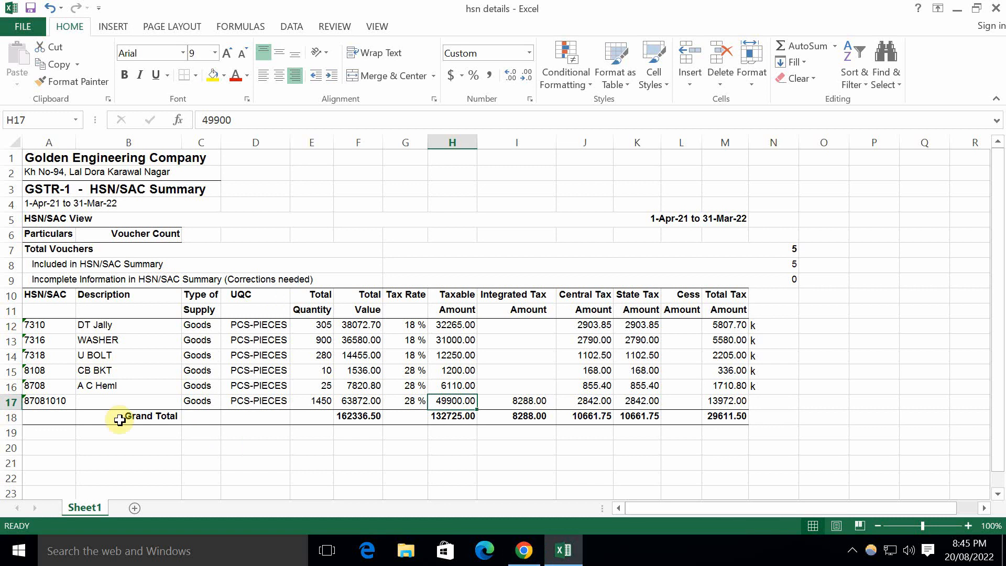
{"action": "key", "text": "alt+Tab"}
{"action": "scroll", "coordinate": [297, 406], "scroll_direction": "up", "scroll_amount": 8}
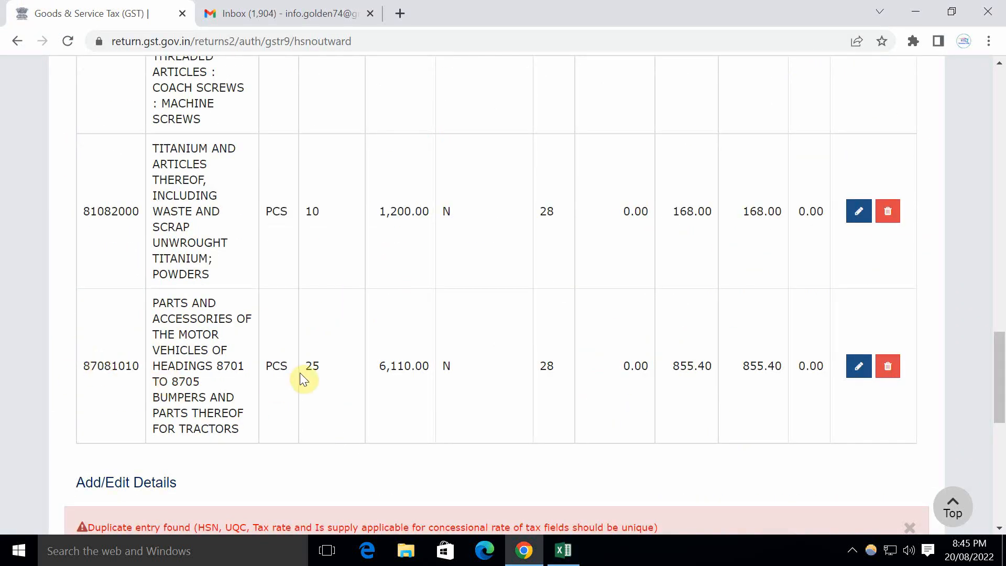
{"action": "key", "text": "alt+Tab"}
{"action": "key", "text": "alt+Tab"}
{"action": "scroll", "coordinate": [354, 401], "scroll_direction": "down", "scroll_amount": 6}
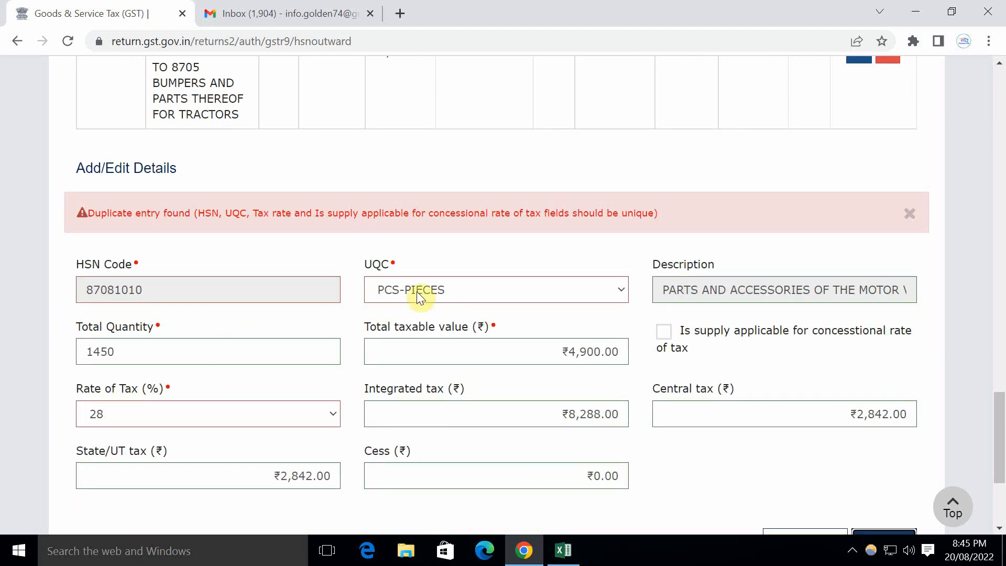
Step: Change the UQC of the new 87081010 entry to NOS-NUMBERS and try to add it again
{"action": "left_click", "coordinate": [417, 291]}
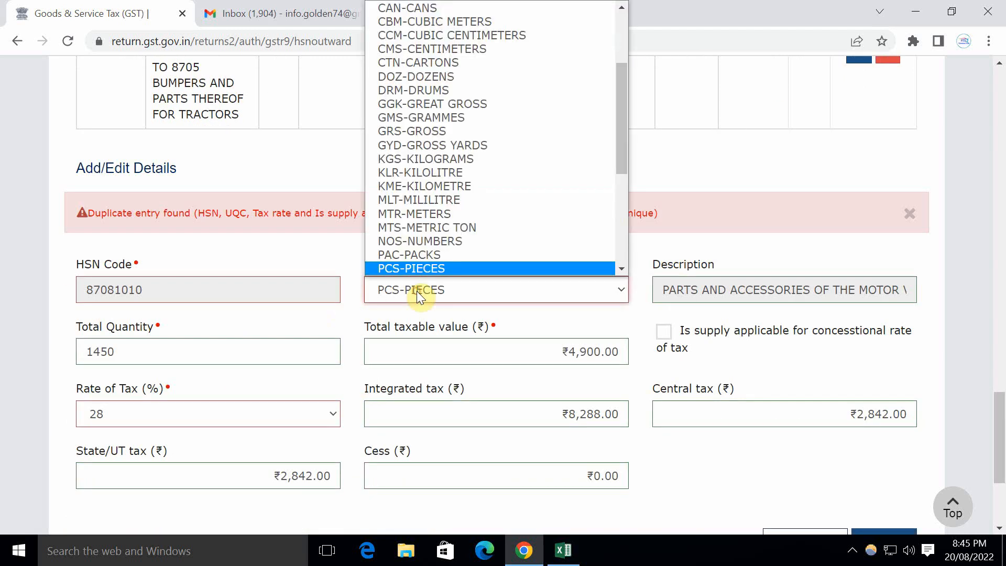
{"action": "left_click", "coordinate": [429, 241]}
{"action": "scroll", "coordinate": [370, 325], "scroll_direction": "down", "scroll_amount": 3}
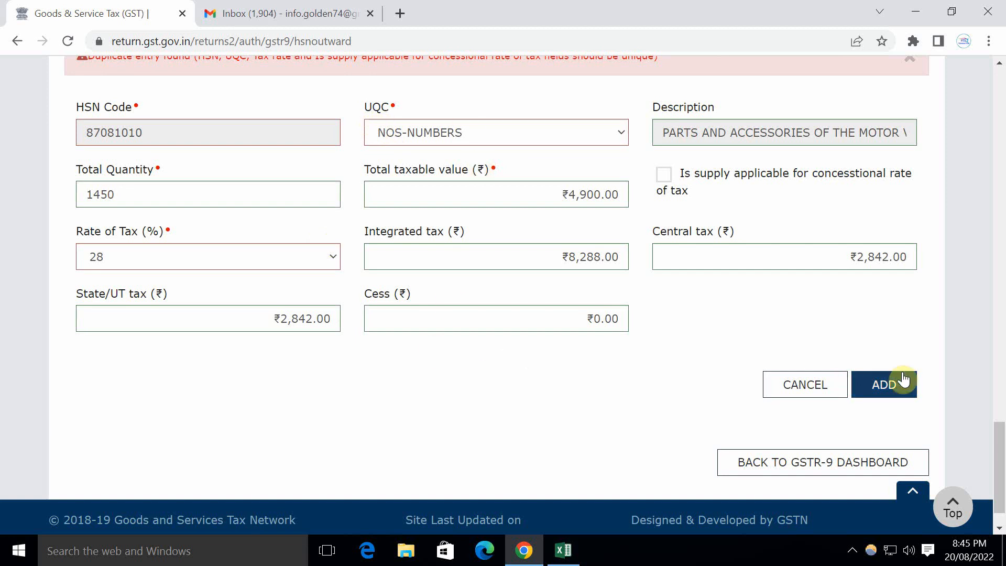
{"action": "left_click", "coordinate": [909, 390]}
Step: Correct the total taxable value to 49900 and add the 87081010 entry to the HSN table
{"action": "left_click", "coordinate": [579, 352]}
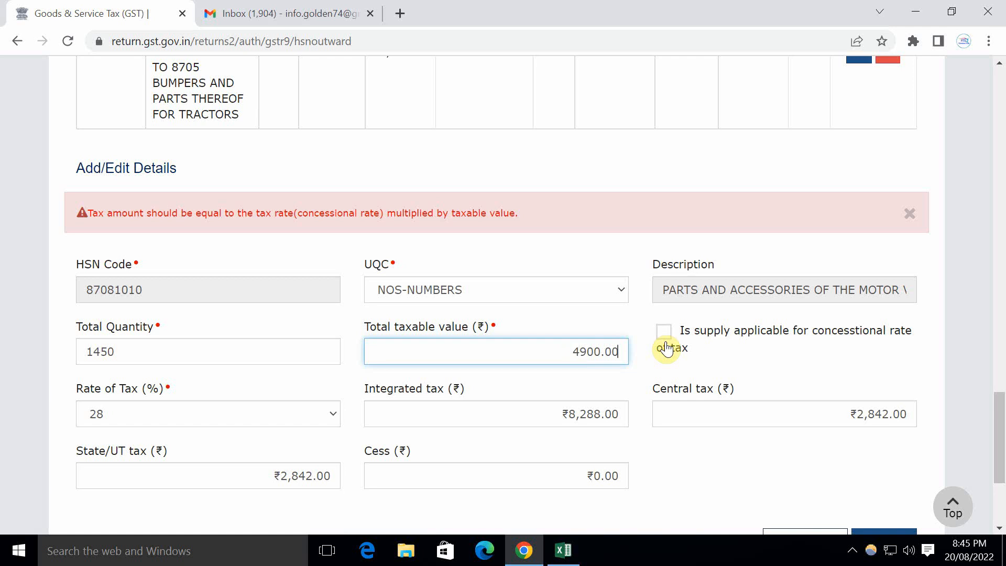
{"action": "key", "text": "BackSpace"}
{"action": "key", "text": "BackSpace"}
{"action": "key", "text": "BackSpace"}
{"action": "key", "text": "BackSpace"}
{"action": "type", "text": "00"}
{"action": "left_click", "coordinate": [635, 363]}
{"action": "scroll", "coordinate": [630, 351], "scroll_direction": "down", "scroll_amount": 4}
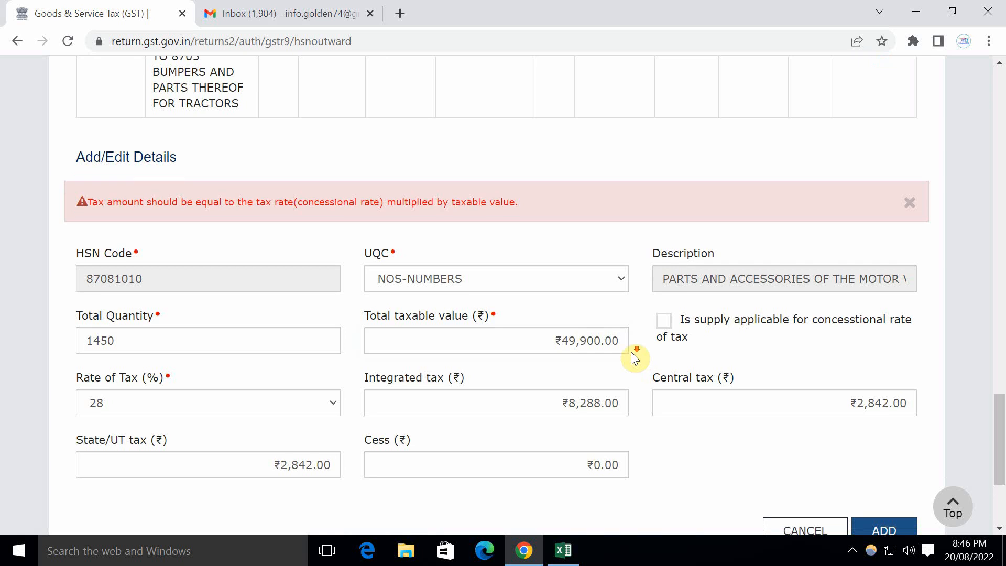
{"action": "left_click", "coordinate": [857, 341]}
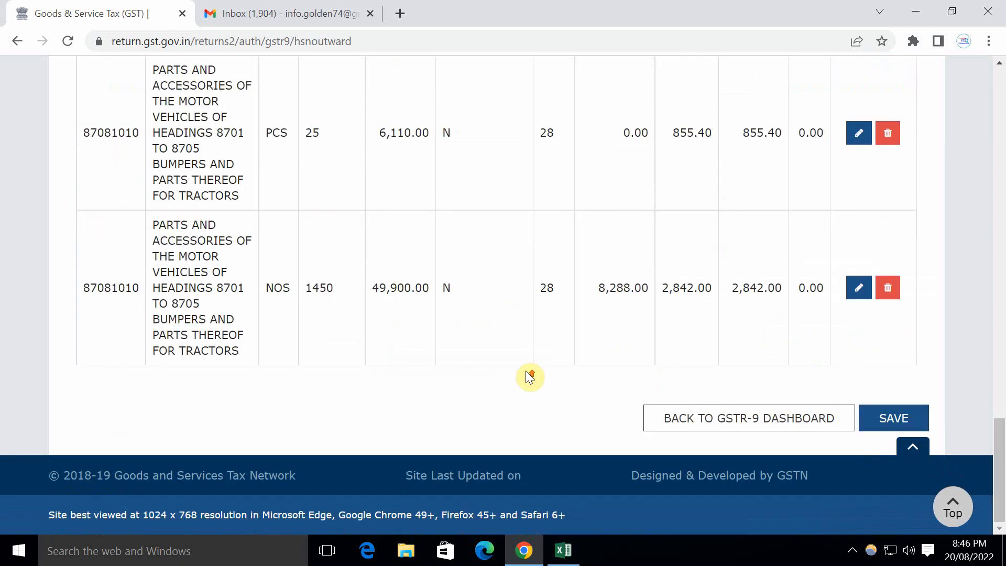
Step: Review the added HSN entries, save them to Table 17, and return to the GSTR-9 dashboard
{"action": "scroll", "coordinate": [526, 370], "scroll_direction": "up", "scroll_amount": 3}
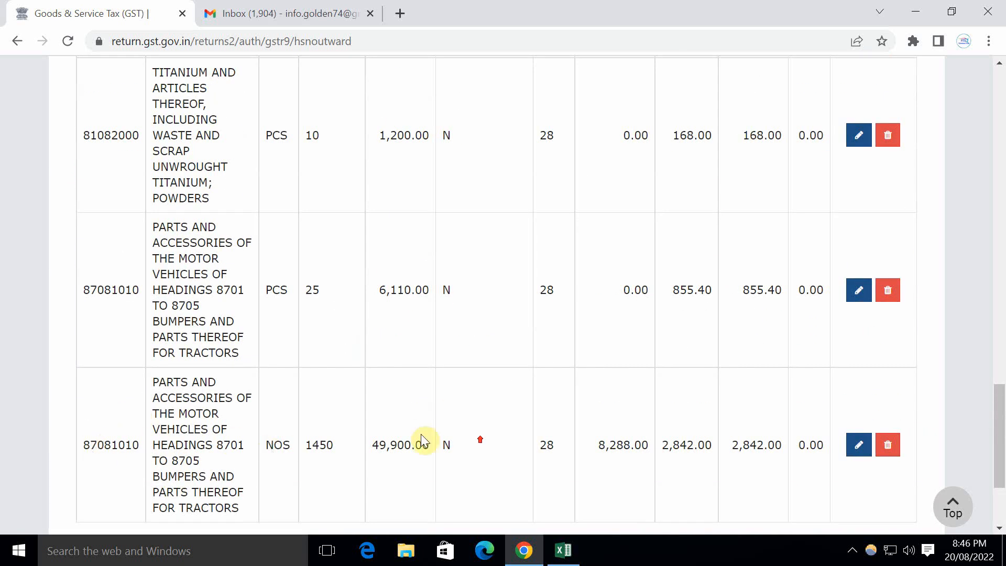
{"action": "scroll", "coordinate": [422, 440], "scroll_direction": "up", "scroll_amount": 10}
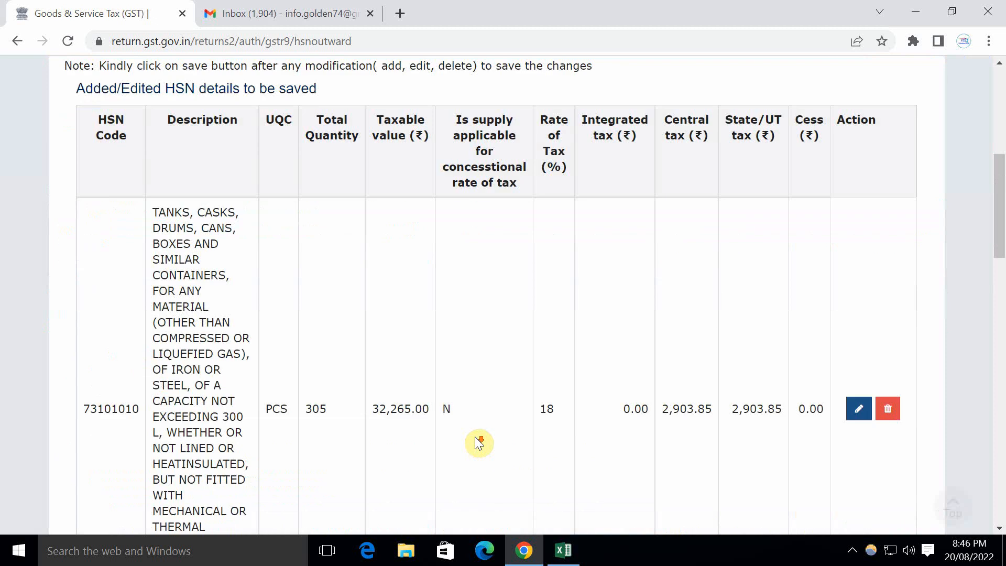
{"action": "scroll", "coordinate": [474, 436], "scroll_direction": "down", "scroll_amount": 15}
{"action": "left_click", "coordinate": [894, 417]}
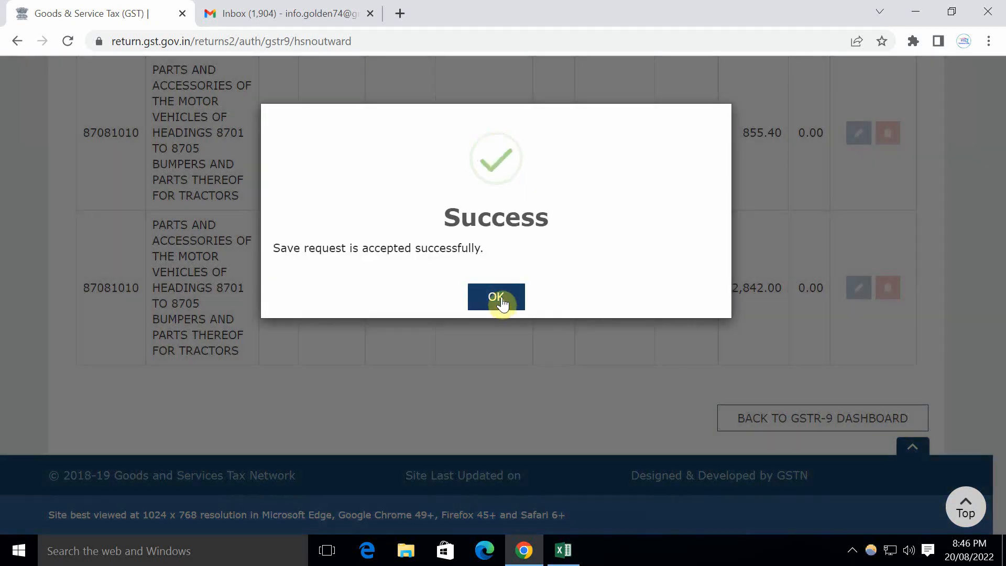
{"action": "left_click", "coordinate": [497, 299]}
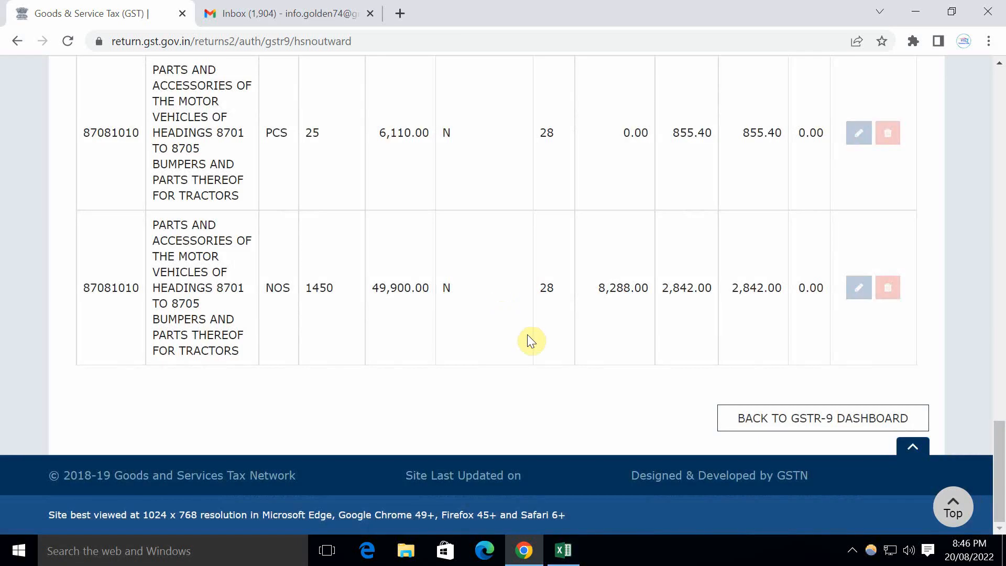
{"action": "left_click", "coordinate": [852, 419]}
Step: Compare the Table 17 taxable value and tax totals with the Excel workbook's Grand Total row and the dashboard's Table 4 figures
{"action": "scroll", "coordinate": [468, 376], "scroll_direction": "down", "scroll_amount": 10}
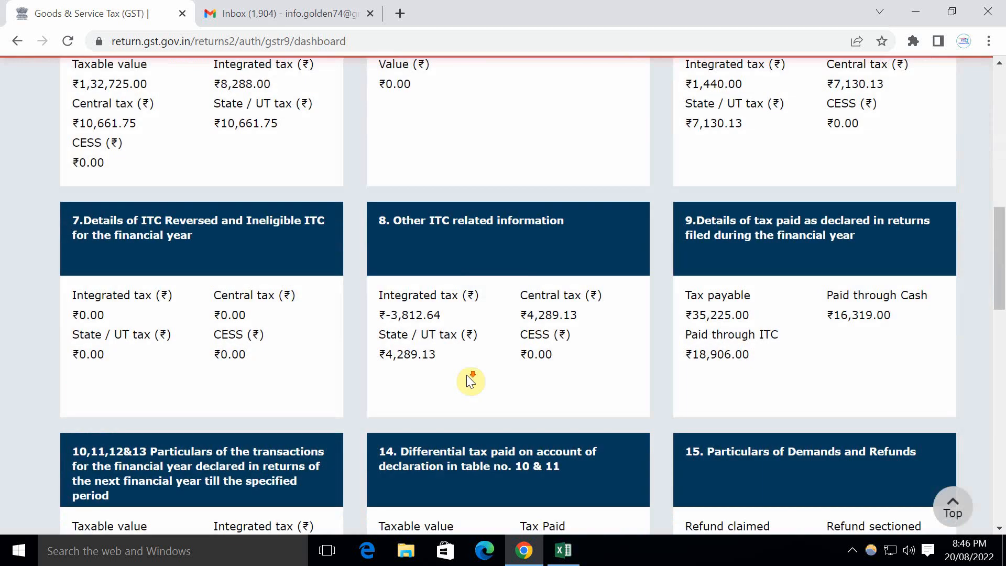
{"action": "scroll", "coordinate": [467, 376], "scroll_direction": "down", "scroll_amount": 15}
{"action": "scroll", "coordinate": [467, 379], "scroll_direction": "up", "scroll_amount": 8}
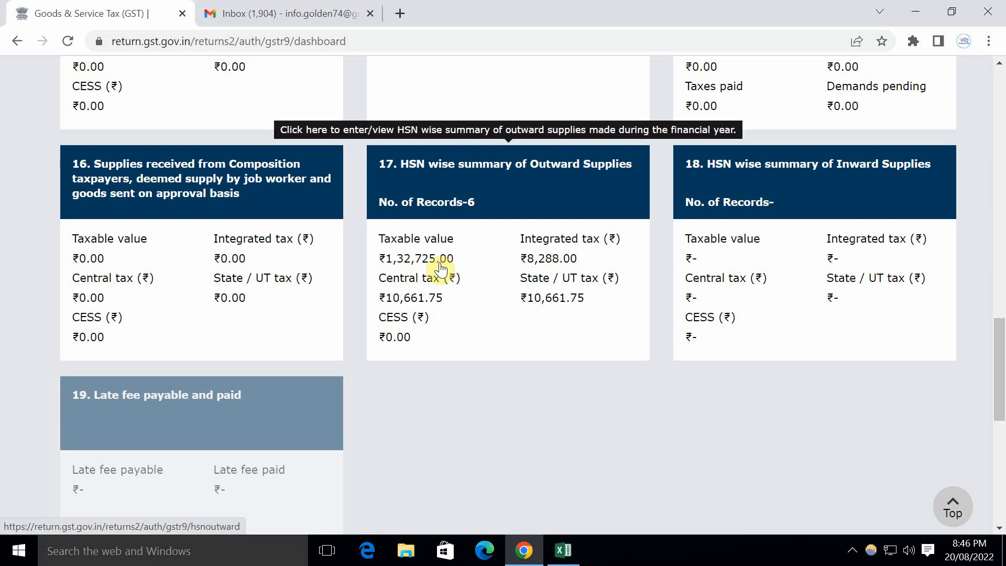
{"action": "key", "text": "alt+Tab"}
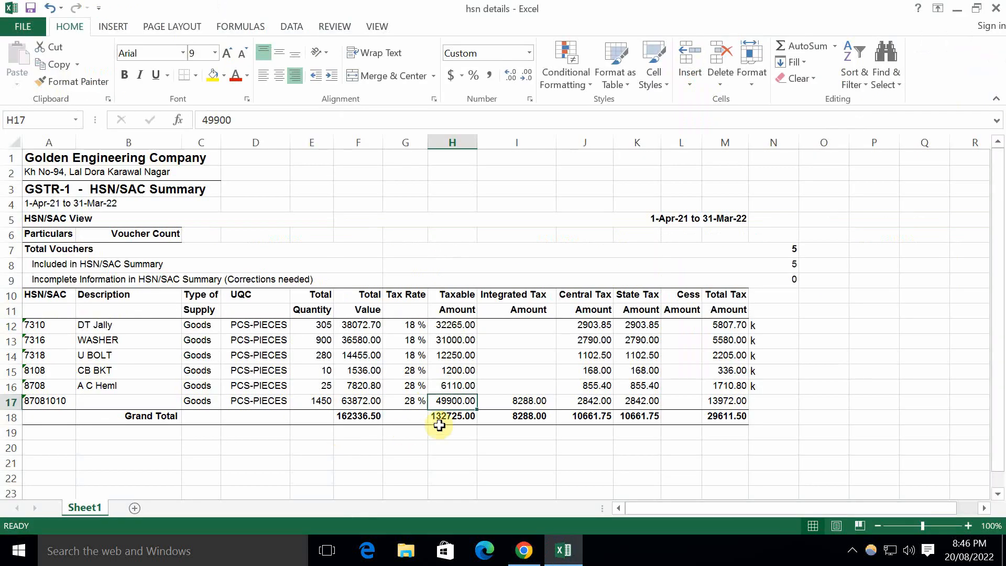
{"action": "left_click", "coordinate": [439, 423]}
{"action": "key", "text": "alt+Tab"}
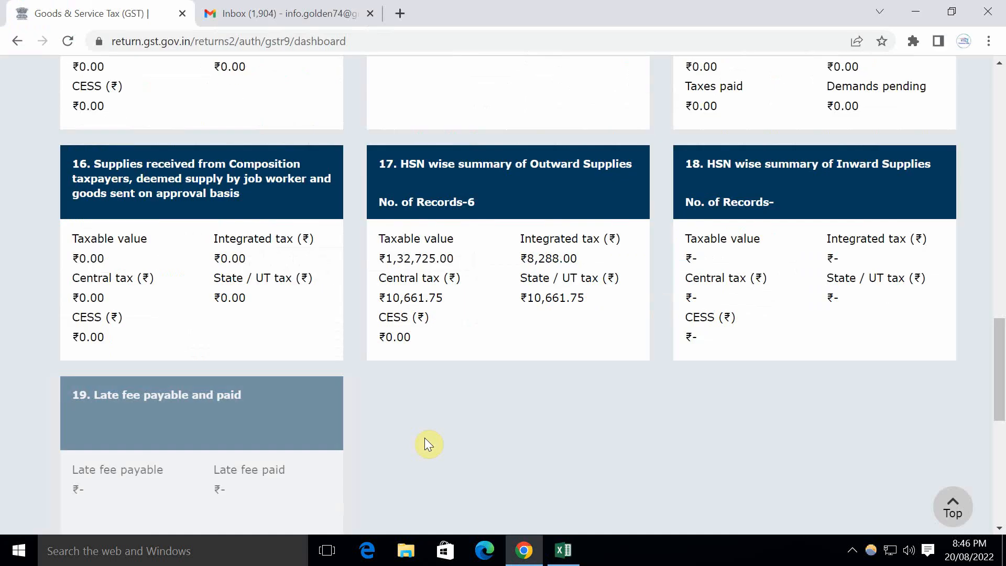
{"action": "key", "text": "alt+Tab"}
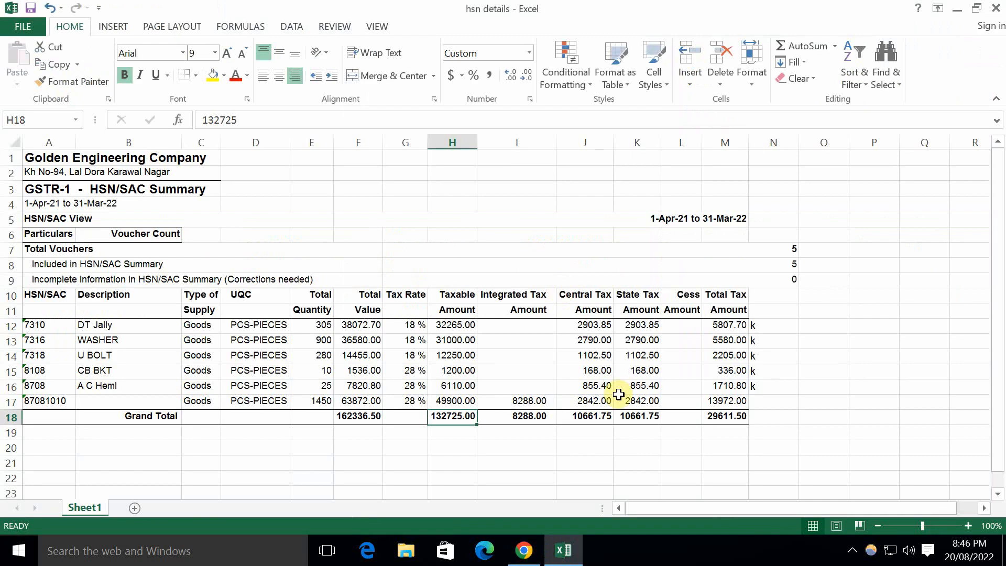
{"action": "left_click", "coordinate": [523, 422]}
{"action": "key", "text": "alt+Tab"}
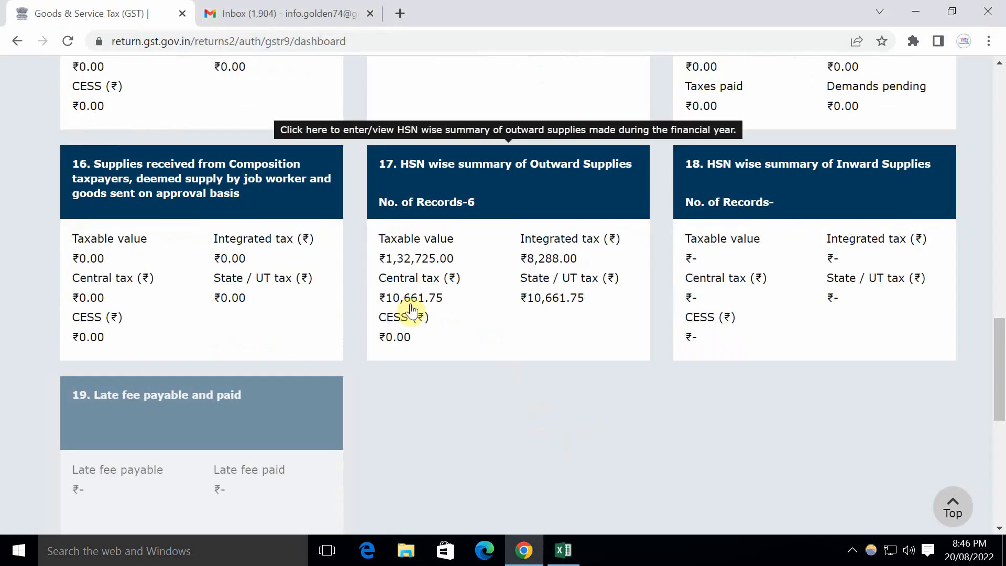
{"action": "key", "text": "alt+Tab"}
{"action": "left_click", "coordinate": [595, 417]}
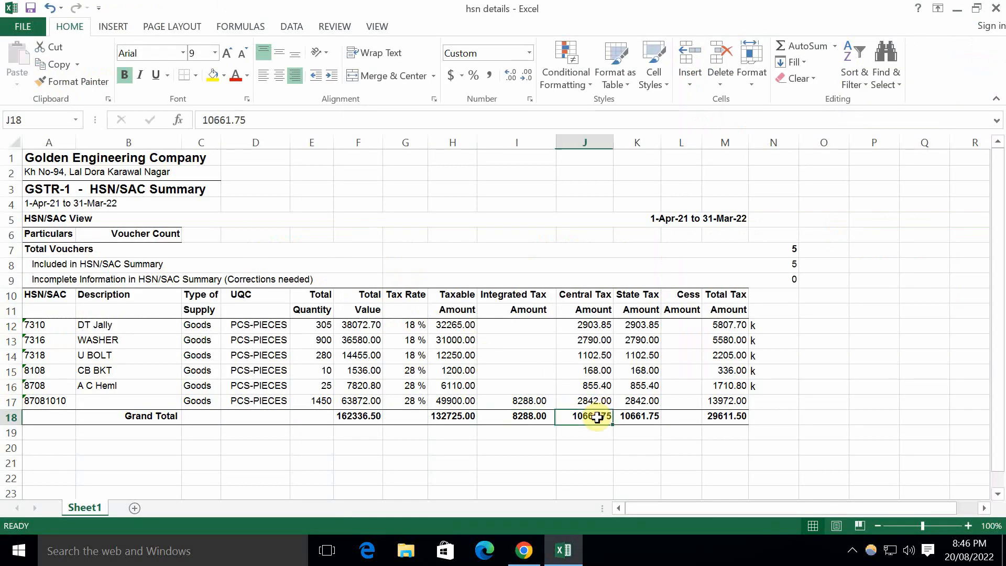
{"action": "left_click", "coordinate": [650, 419]}
{"action": "key", "text": "alt+Tab"}
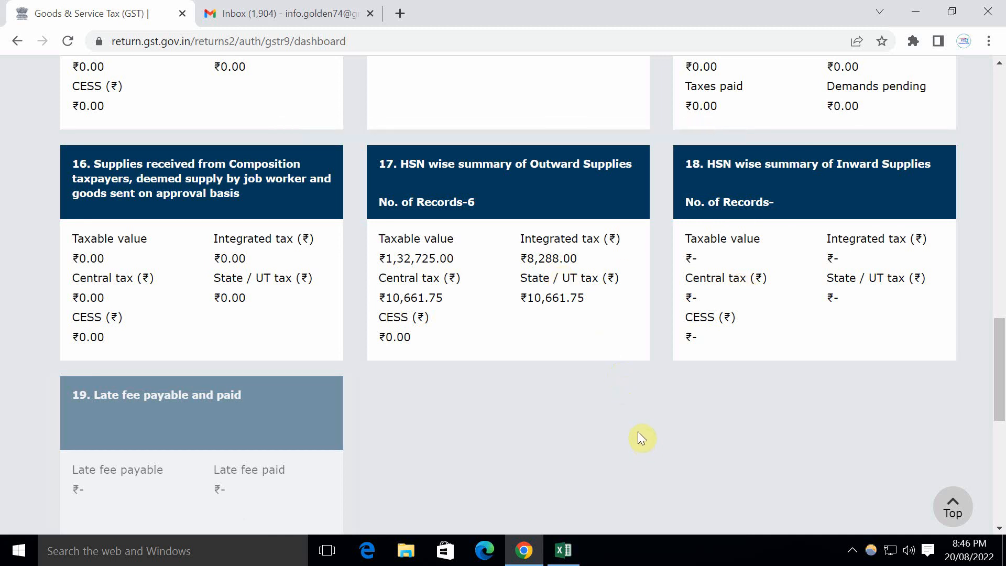
{"action": "scroll", "coordinate": [637, 432], "scroll_direction": "down", "scroll_amount": 3}
{"action": "scroll", "coordinate": [637, 431], "scroll_direction": "up", "scroll_amount": 15}
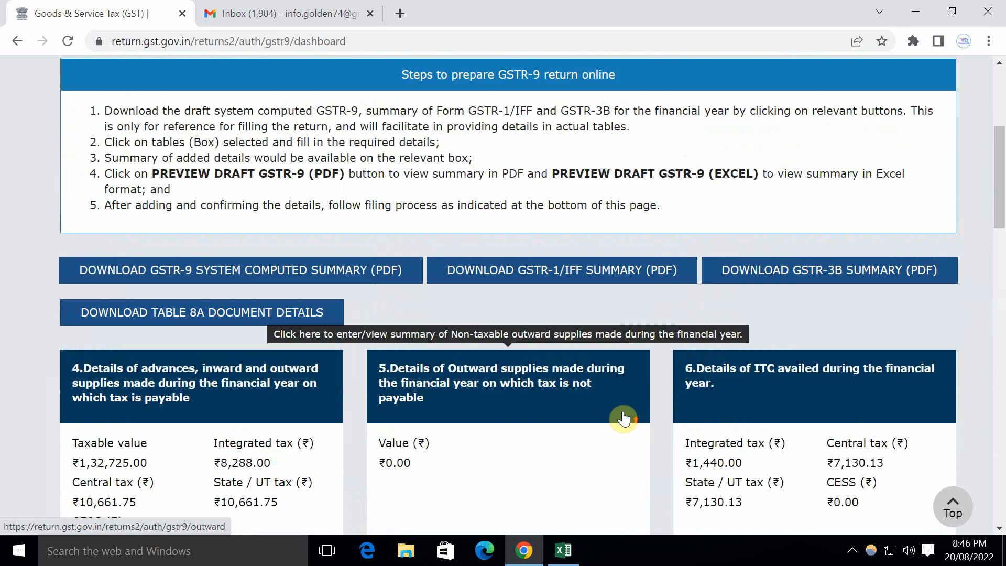
{"action": "scroll", "coordinate": [624, 417], "scroll_direction": "up", "scroll_amount": 6}
{"action": "scroll", "coordinate": [577, 416], "scroll_direction": "down", "scroll_amount": 7}
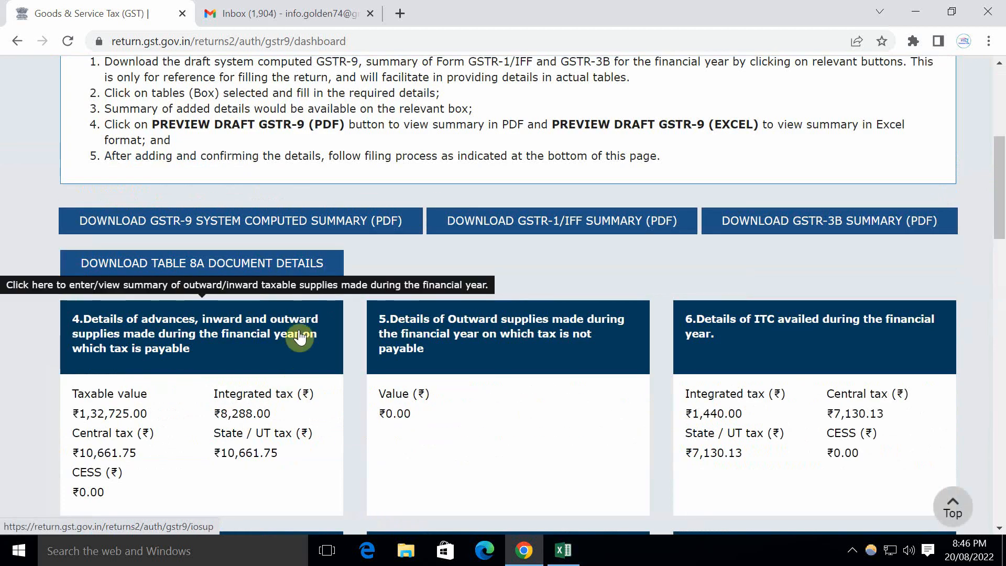
{"action": "scroll", "coordinate": [301, 316], "scroll_direction": "down", "scroll_amount": 3}
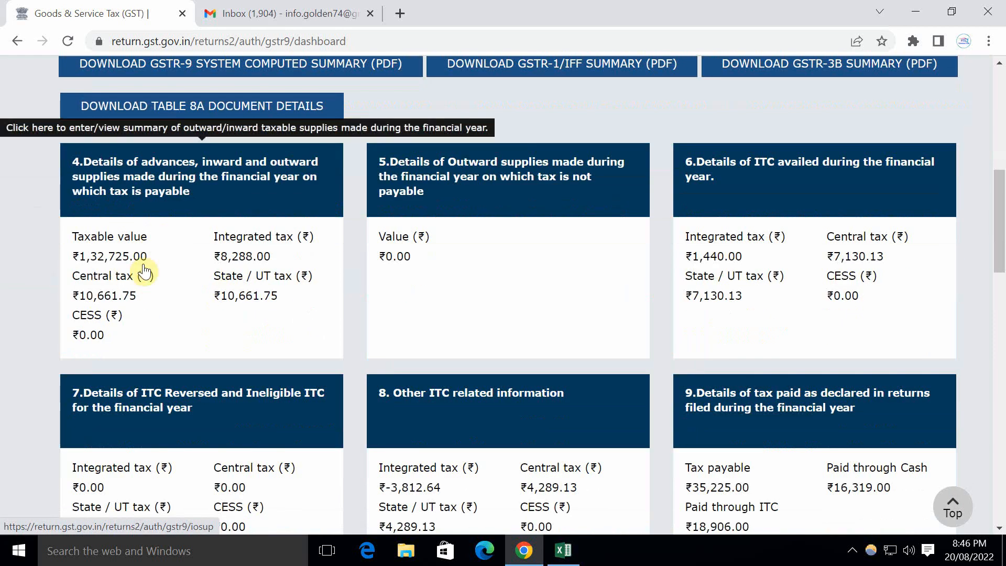
Step: Compute the GSTR-9 liabilities and refresh the return's status to check whether it is ready to file
{"action": "scroll", "coordinate": [377, 332], "scroll_direction": "down", "scroll_amount": 20}
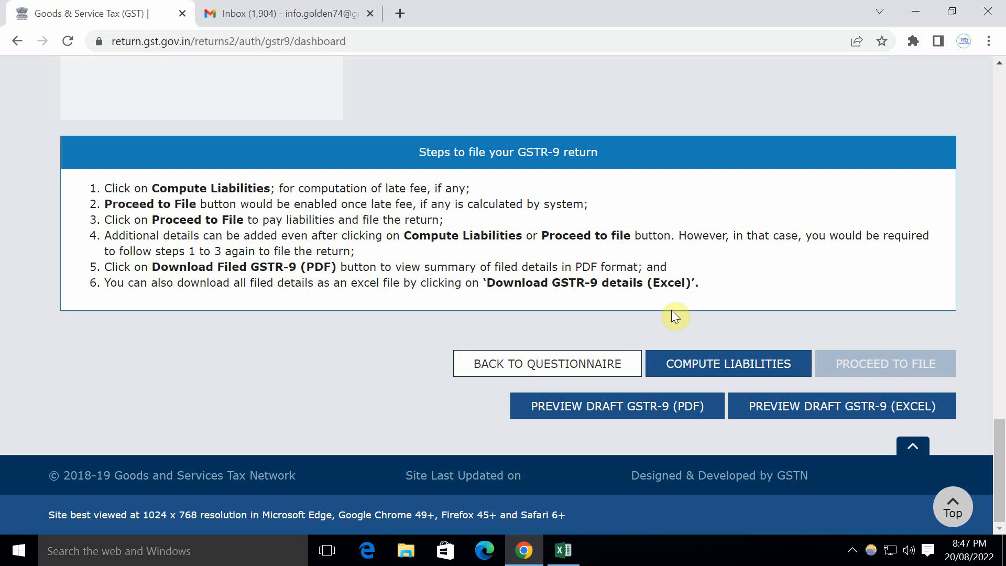
{"action": "left_click", "coordinate": [744, 364]}
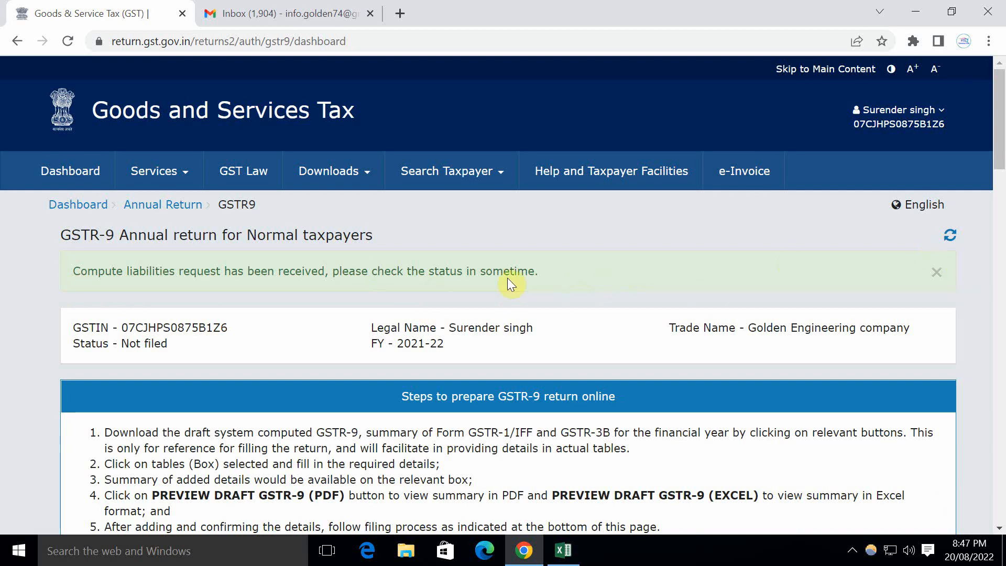
{"action": "left_click", "coordinate": [949, 236]}
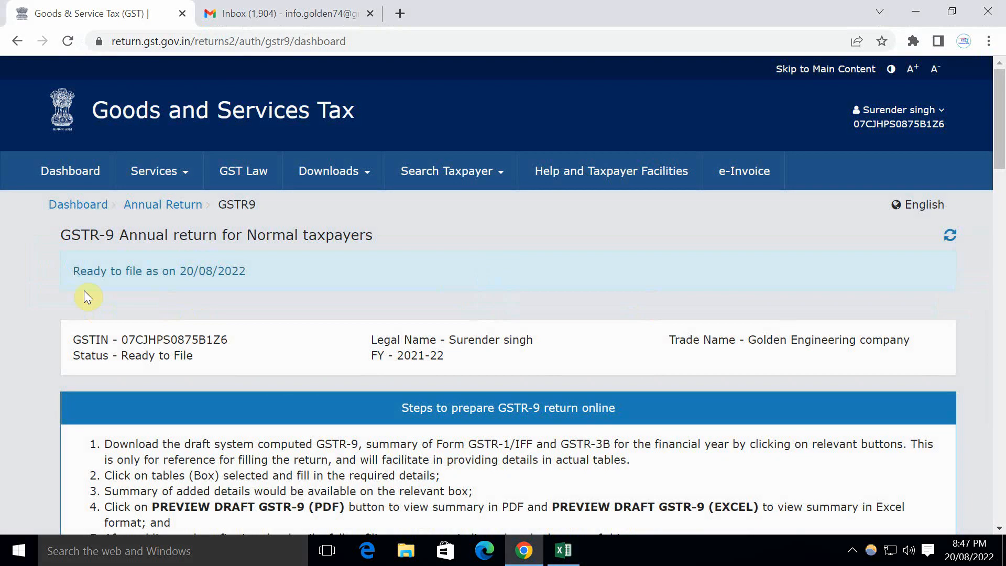
{"action": "left_click_drag", "start_coordinate": [63, 270], "coordinate": [286, 274]}
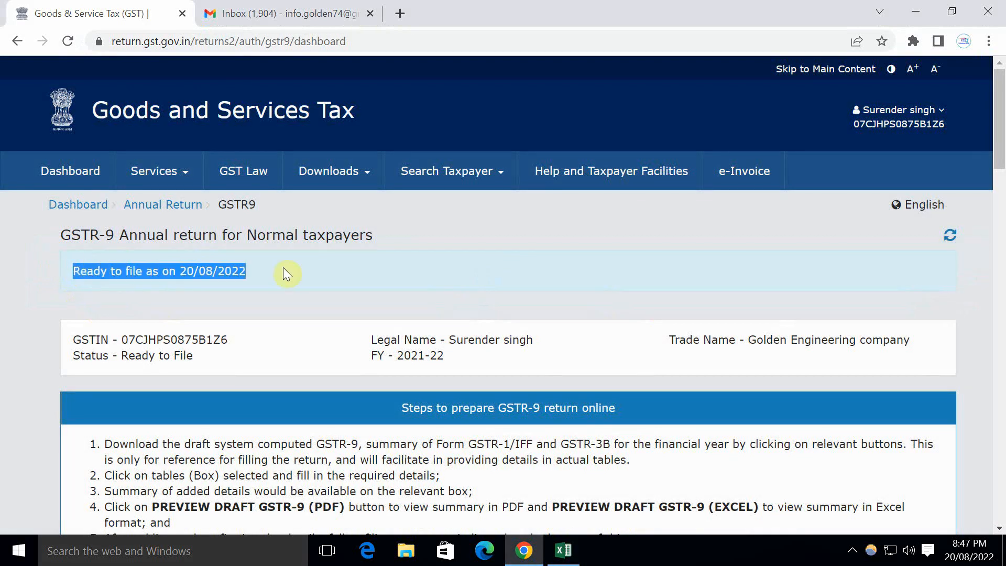
{"action": "left_click", "coordinate": [291, 308]}
Step: Proceed to file the return and check the cash ledger balance and late fee amounts in Table 19
{"action": "scroll", "coordinate": [293, 303], "scroll_direction": "down", "scroll_amount": 20}
{"action": "scroll", "coordinate": [303, 307], "scroll_direction": "down", "scroll_amount": 4}
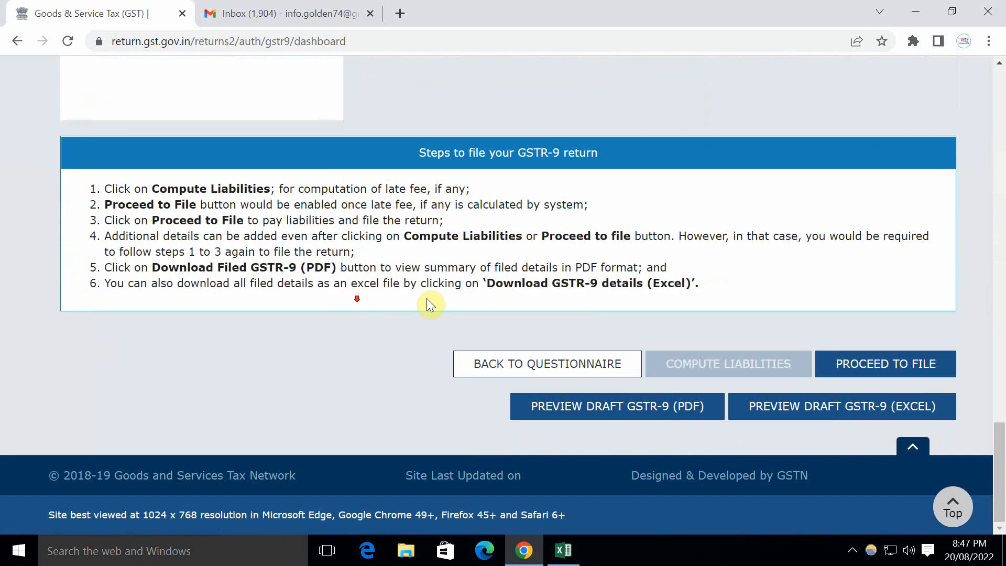
{"action": "left_click", "coordinate": [884, 362]}
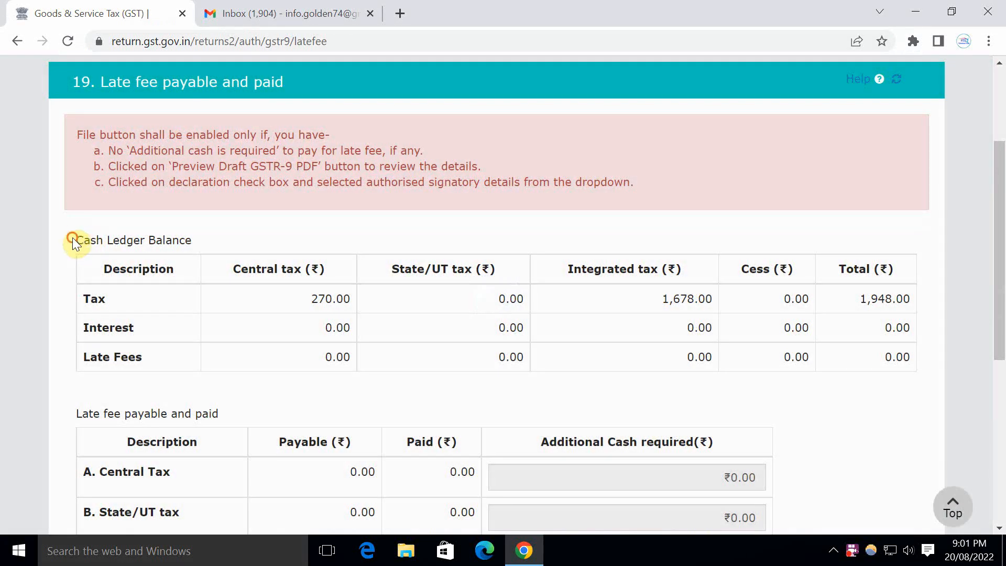
{"action": "left_click_drag", "start_coordinate": [72, 237], "coordinate": [249, 262]}
{"action": "left_click_drag", "start_coordinate": [311, 310], "coordinate": [852, 313]}
{"action": "left_click", "coordinate": [501, 374]}
{"action": "scroll", "coordinate": [501, 374], "scroll_direction": "down", "scroll_amount": 5}
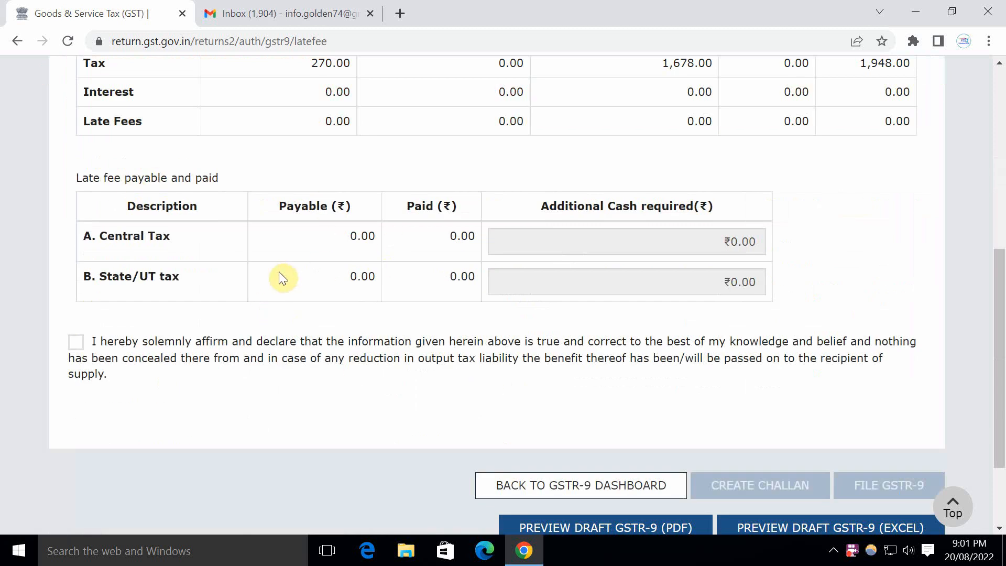
Step: Accept the declaration and choose the authorised signatory for the return
{"action": "scroll", "coordinate": [279, 271], "scroll_direction": "down", "scroll_amount": 2}
{"action": "left_click", "coordinate": [78, 263]}
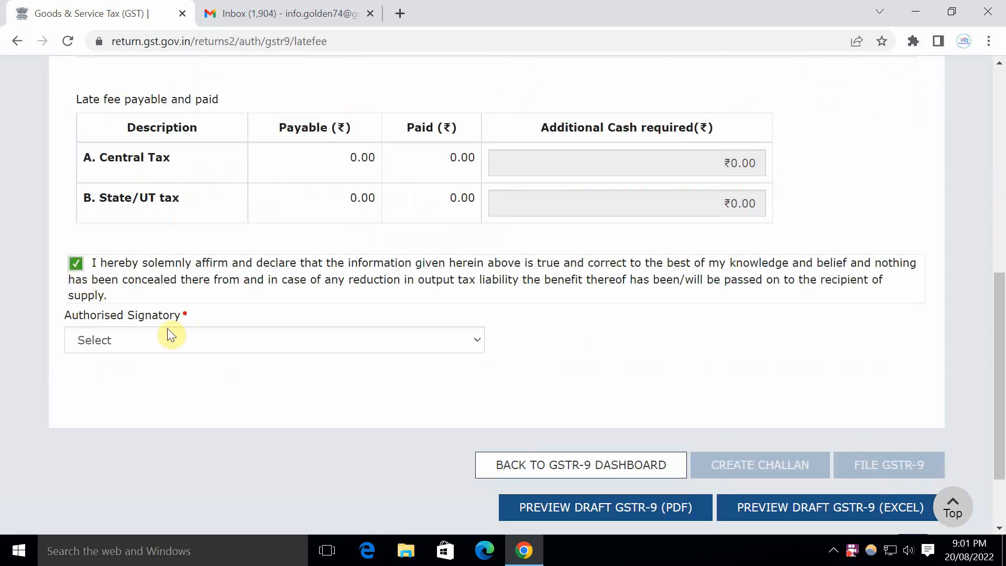
{"action": "left_click", "coordinate": [174, 340]}
{"action": "left_click", "coordinate": [164, 372]}
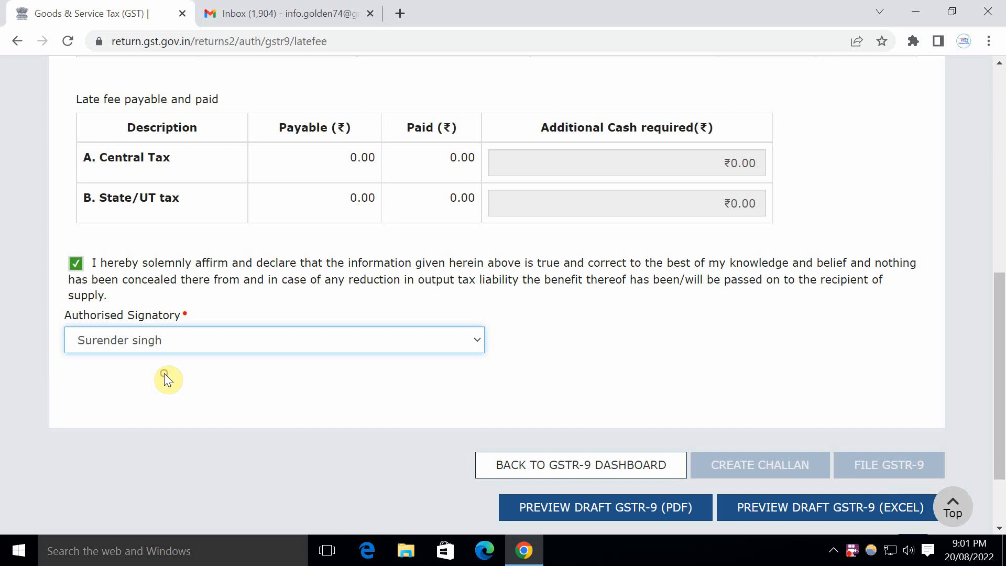
{"action": "left_click", "coordinate": [231, 402]}
Step: Download the draft GSTR-9 preview as a PDF and open the file
{"action": "scroll", "coordinate": [236, 366], "scroll_direction": "down", "scroll_amount": 2}
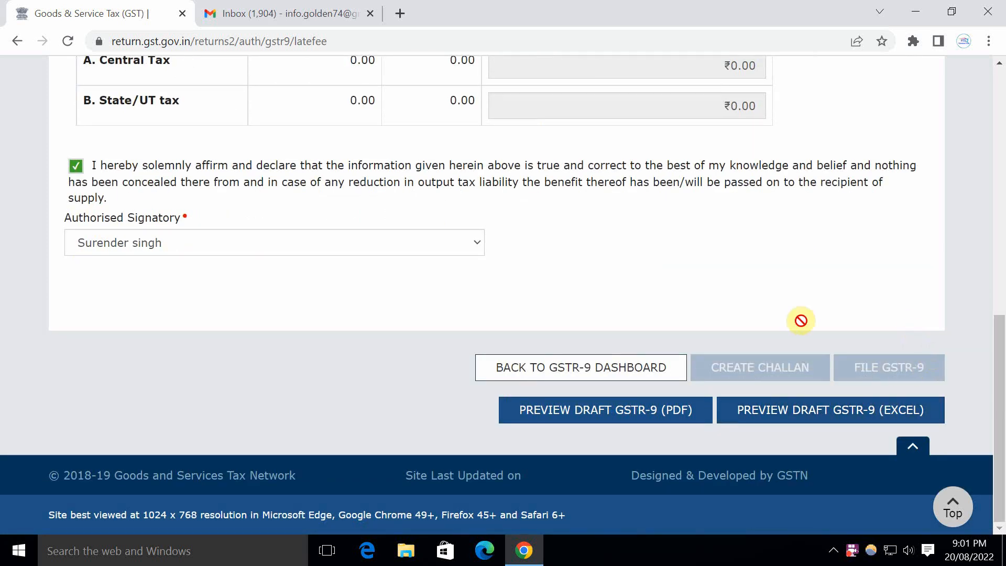
{"action": "left_click", "coordinate": [608, 416]}
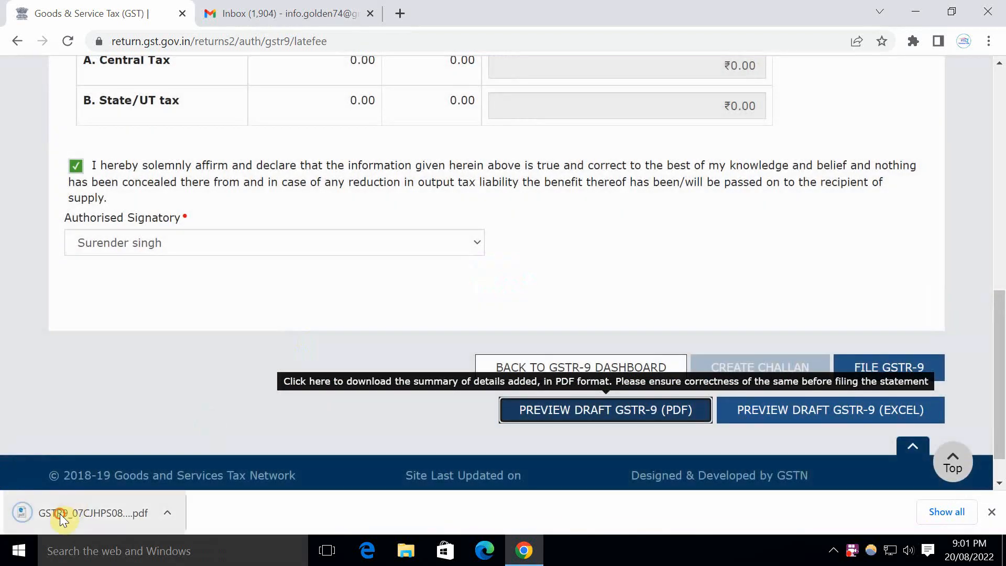
{"action": "left_click", "coordinate": [61, 512]}
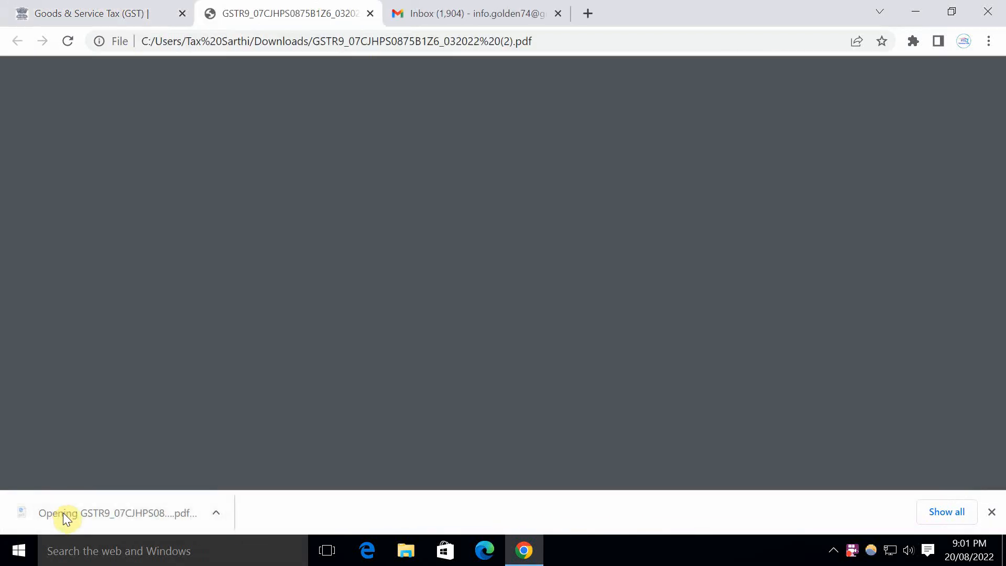
Step: Look through the tables of the draft GSTR-9 PDF and return to the late fee page on the GST portal
{"action": "scroll", "coordinate": [444, 287], "scroll_direction": "down", "scroll_amount": 20}
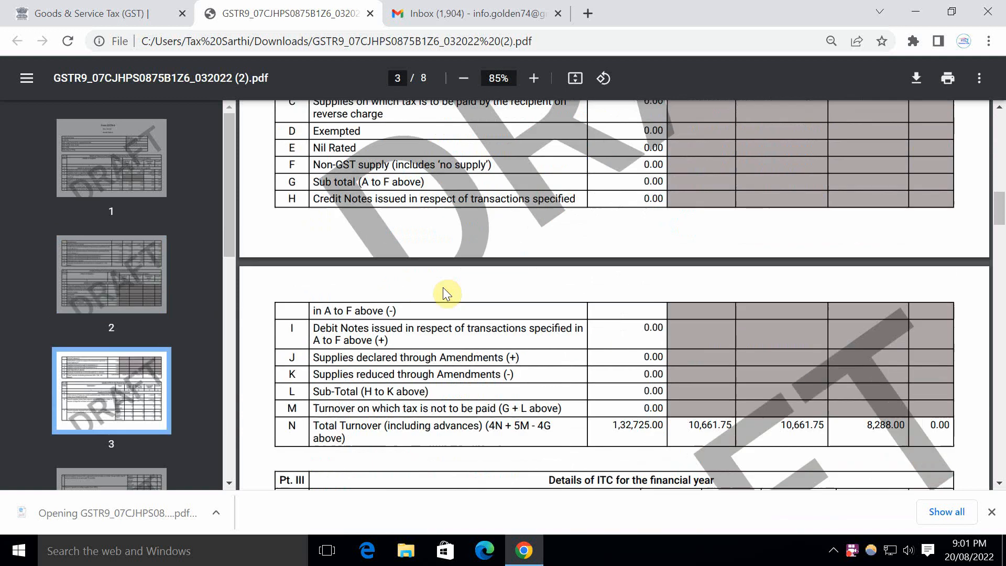
{"action": "scroll", "coordinate": [442, 287], "scroll_direction": "down", "scroll_amount": 15}
{"action": "scroll", "coordinate": [442, 287], "scroll_direction": "up", "scroll_amount": 10}
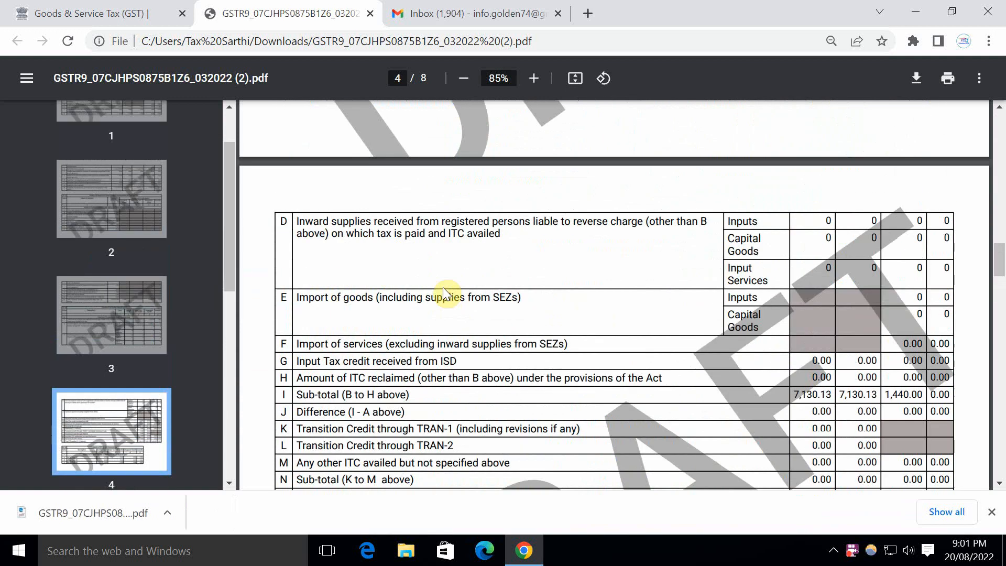
{"action": "scroll", "coordinate": [443, 294], "scroll_direction": "up", "scroll_amount": 20}
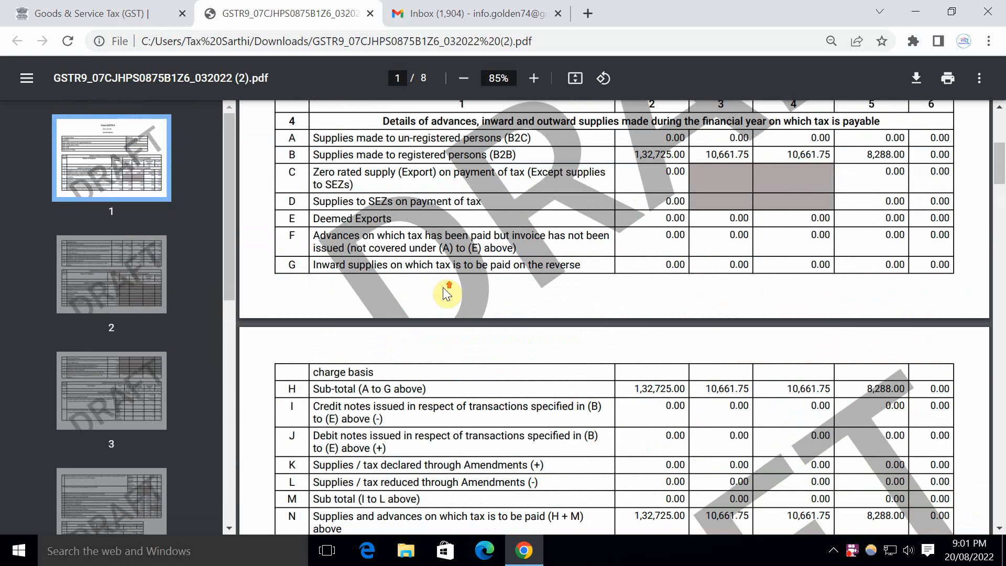
{"action": "scroll", "coordinate": [443, 287], "scroll_direction": "up", "scroll_amount": 5}
{"action": "scroll", "coordinate": [443, 288], "scroll_direction": "down", "scroll_amount": 8}
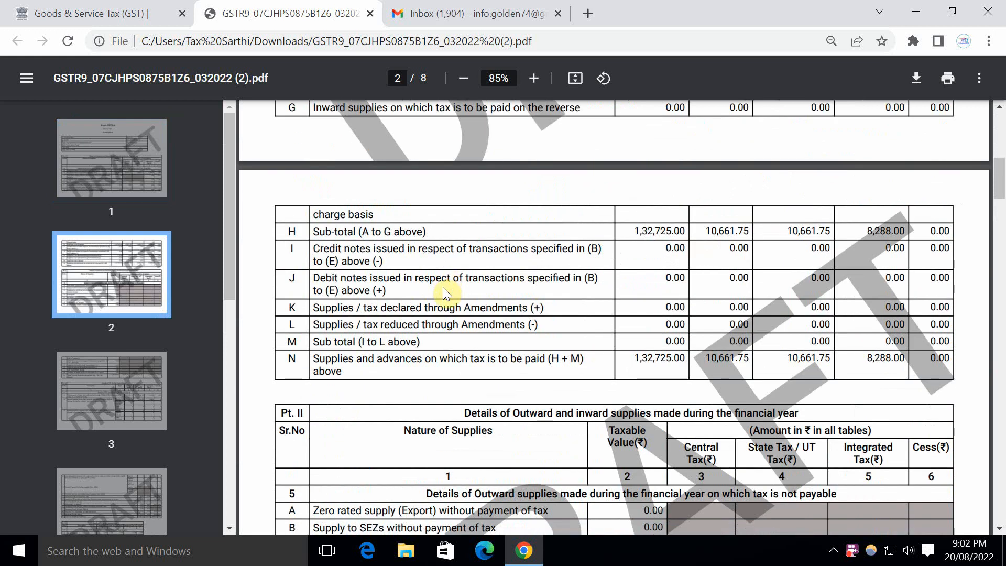
{"action": "scroll", "coordinate": [443, 289], "scroll_direction": "down", "scroll_amount": 20}
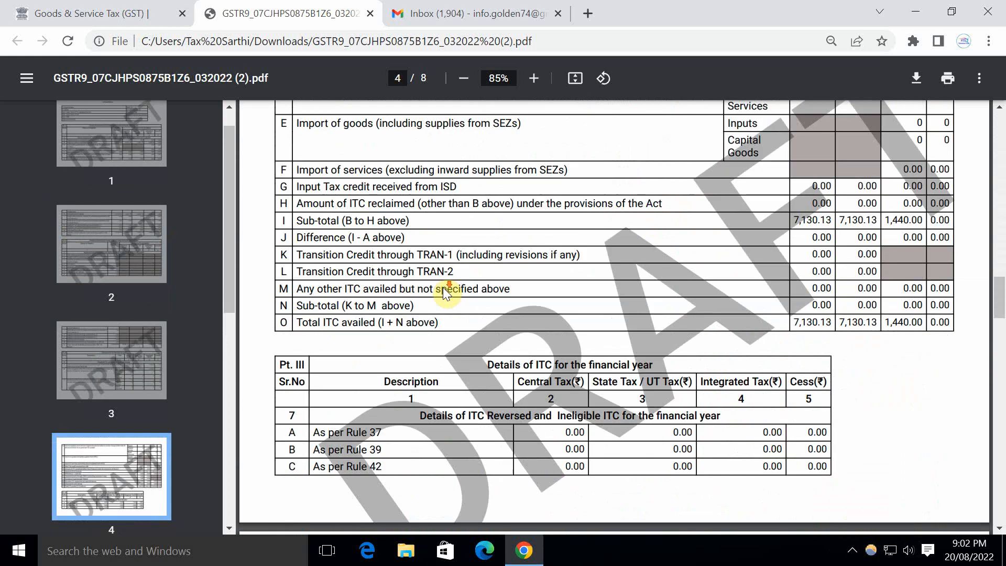
{"action": "scroll", "coordinate": [442, 287], "scroll_direction": "down", "scroll_amount": 20}
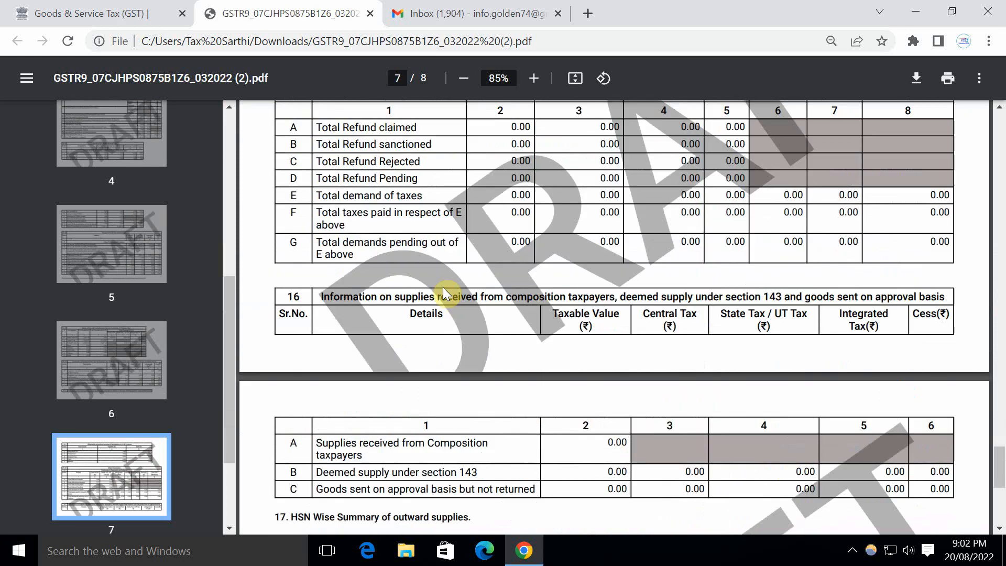
{"action": "scroll", "coordinate": [442, 287], "scroll_direction": "down", "scroll_amount": 7}
{"action": "scroll", "coordinate": [442, 287], "scroll_direction": "up", "scroll_amount": 5}
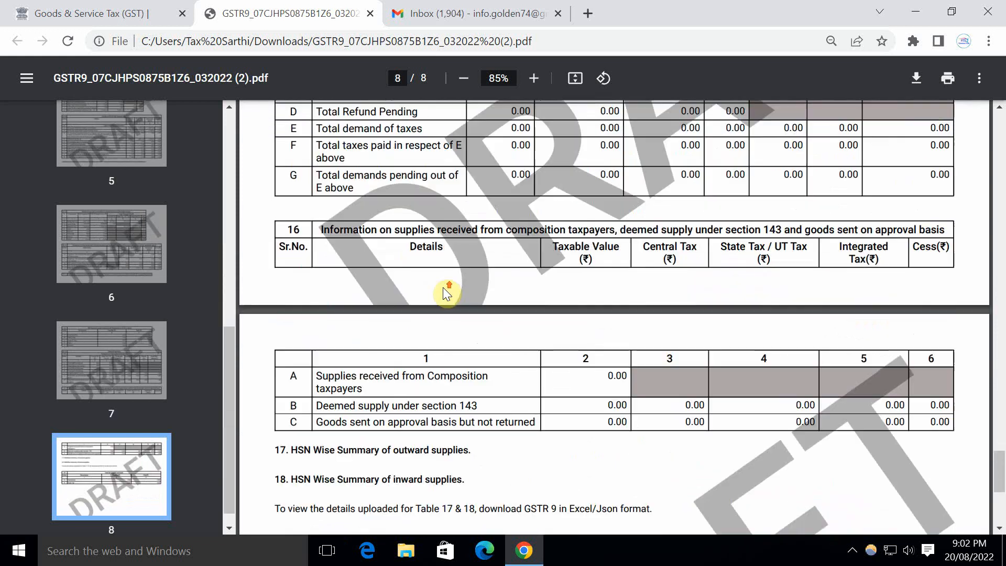
{"action": "left_click", "coordinate": [157, 17]}
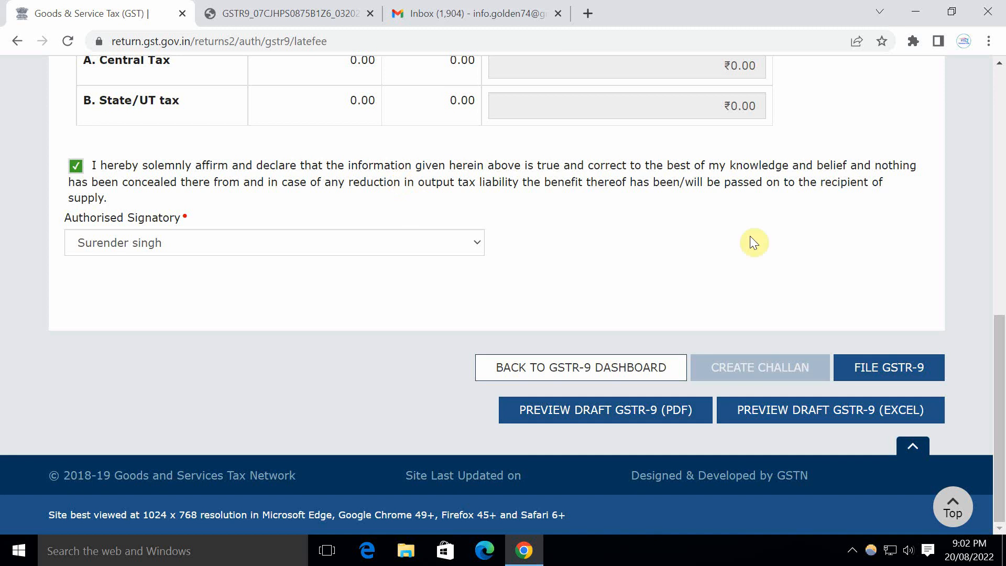
Step: Start filing the GSTR-9, agree to the ledger offset, and choose to file with EVC
{"action": "left_click", "coordinate": [910, 368]}
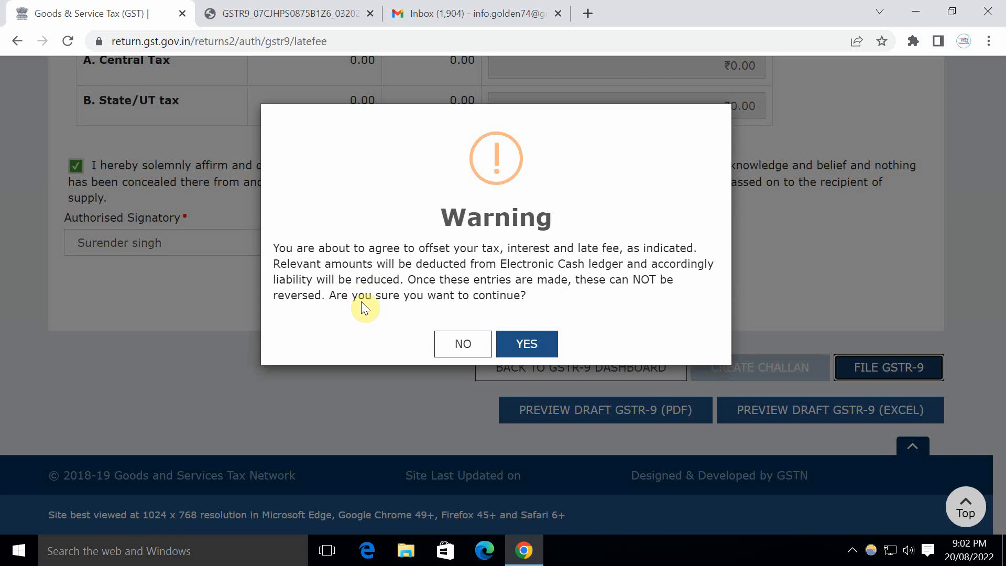
{"action": "left_click", "coordinate": [521, 343]}
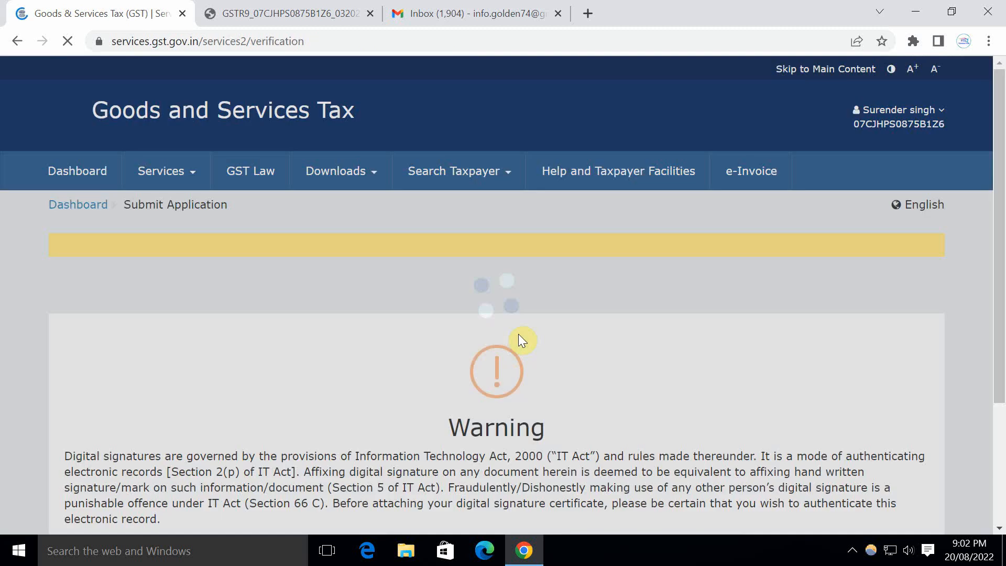
{"action": "scroll", "coordinate": [576, 335], "scroll_direction": "down", "scroll_amount": 3}
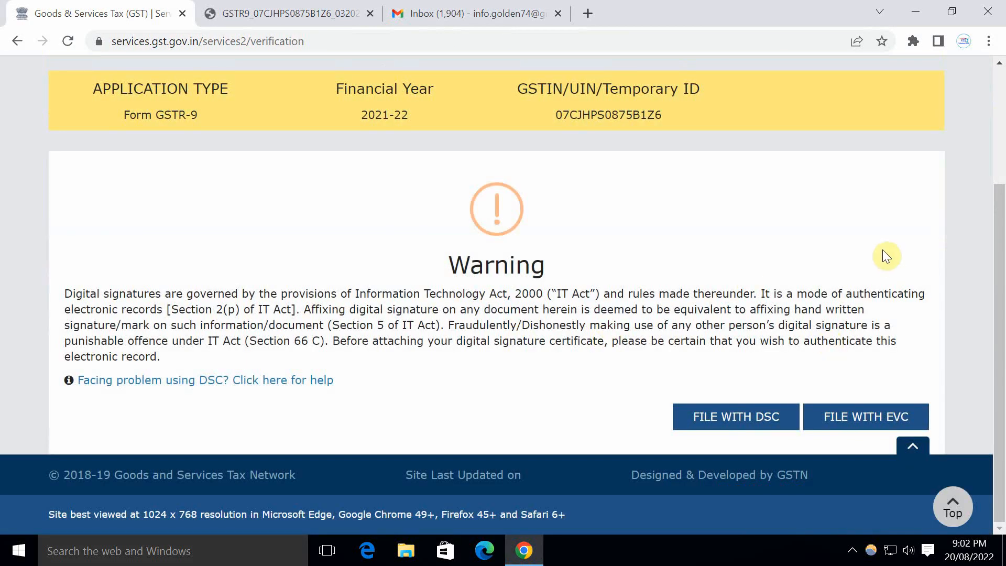
{"action": "left_click", "coordinate": [880, 418]}
Step: Paste the one-time password and verify it to file the GSTR-9, and review the filing acknowledgement
{"action": "left_click", "coordinate": [505, 296]}
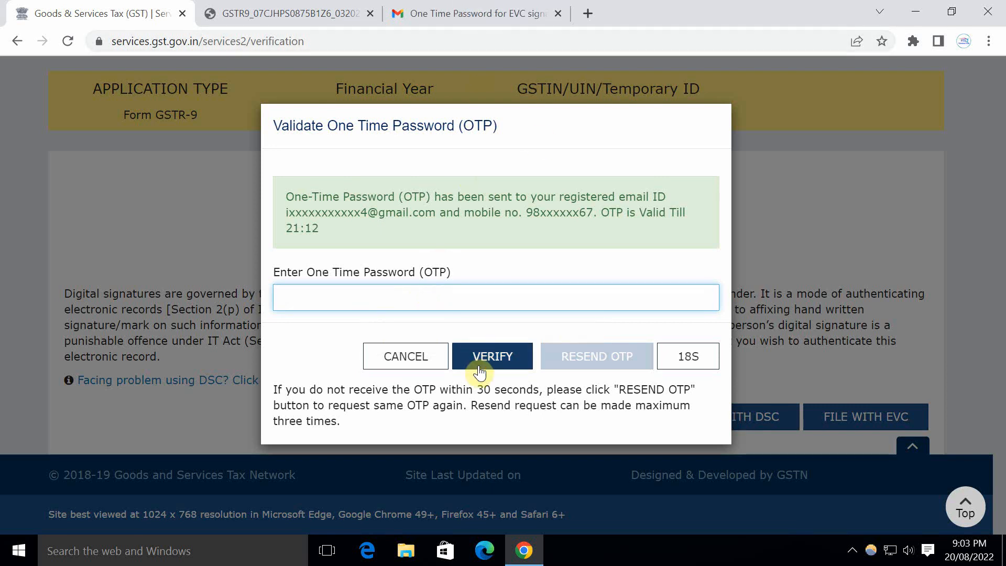
{"action": "key", "text": "ctrl+v"}
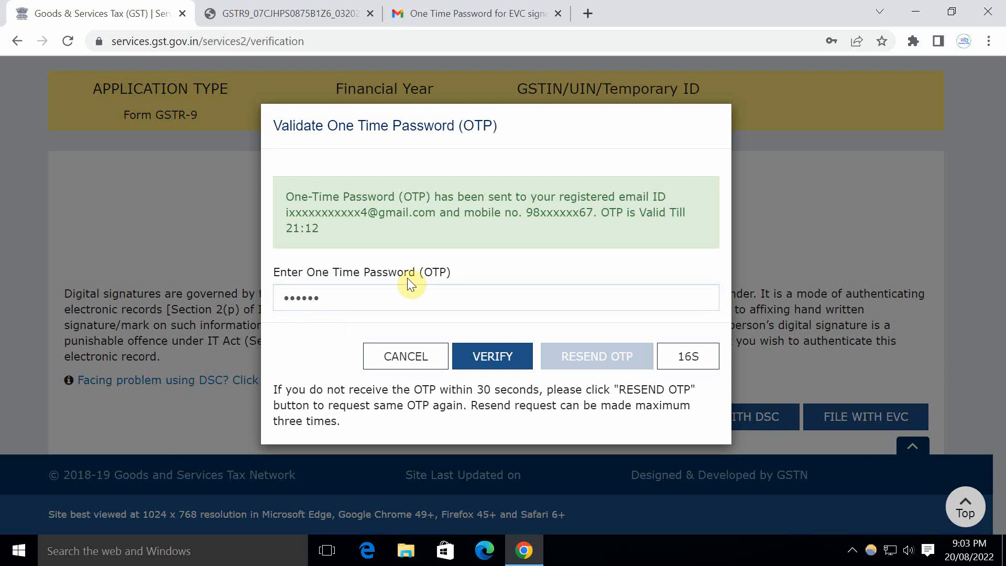
{"action": "left_click", "coordinate": [501, 353]}
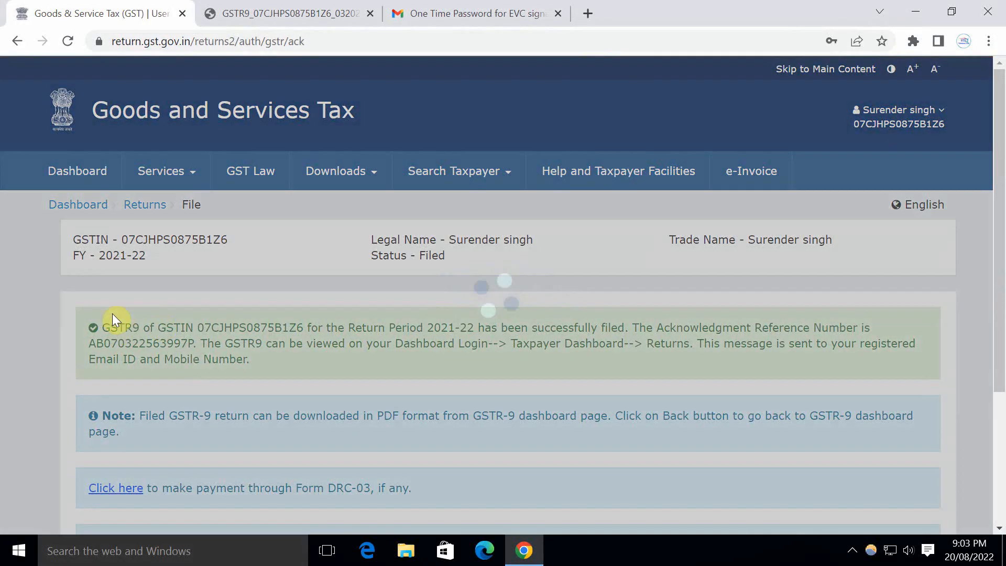
{"action": "scroll", "coordinate": [509, 415], "scroll_direction": "down", "scroll_amount": 3}
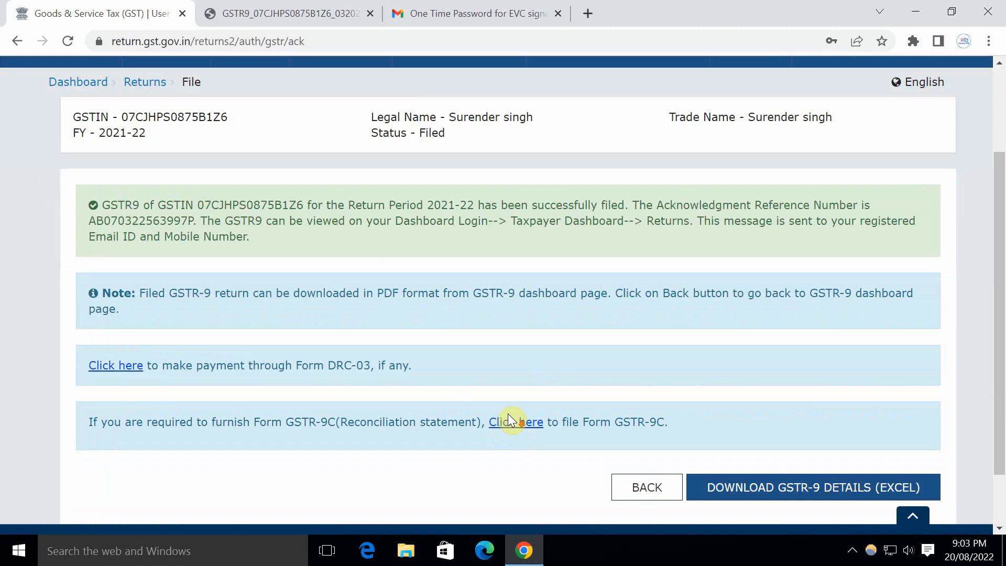
{"action": "scroll", "coordinate": [419, 417], "scroll_direction": "up", "scroll_amount": 3}
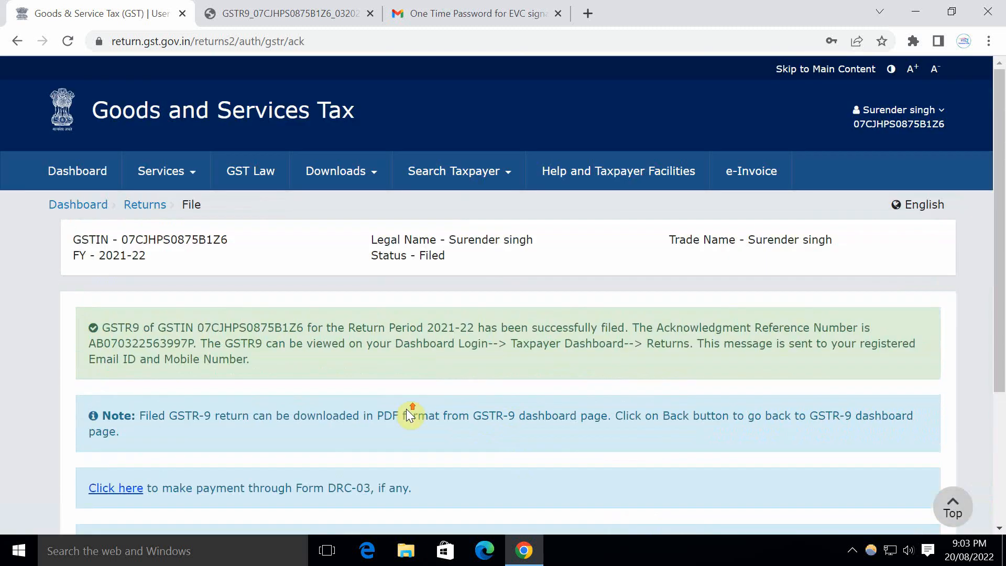
Step: Check the filing status of the 2021-22 GSTR-9 in Track Return Status and return to the portal dashboard
{"action": "left_click", "coordinate": [85, 204]}
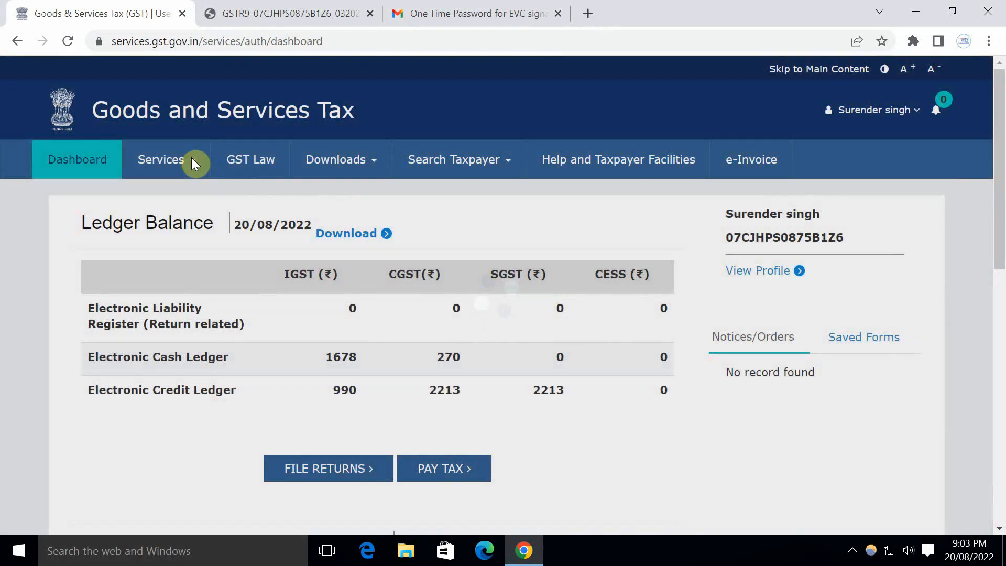
{"action": "mouse_move", "coordinate": [194, 164]}
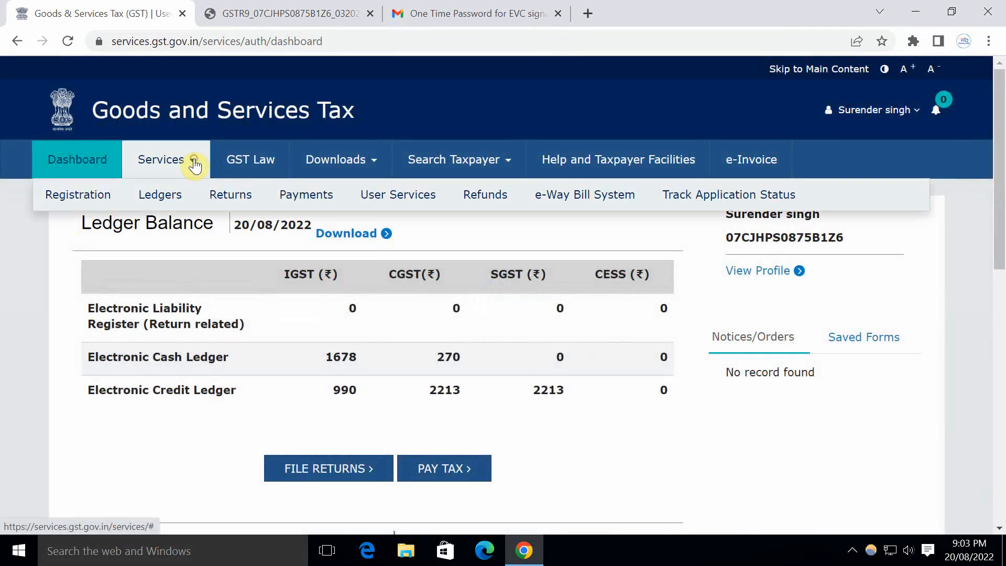
{"action": "mouse_move", "coordinate": [231, 214]}
{"action": "left_click", "coordinate": [130, 253]}
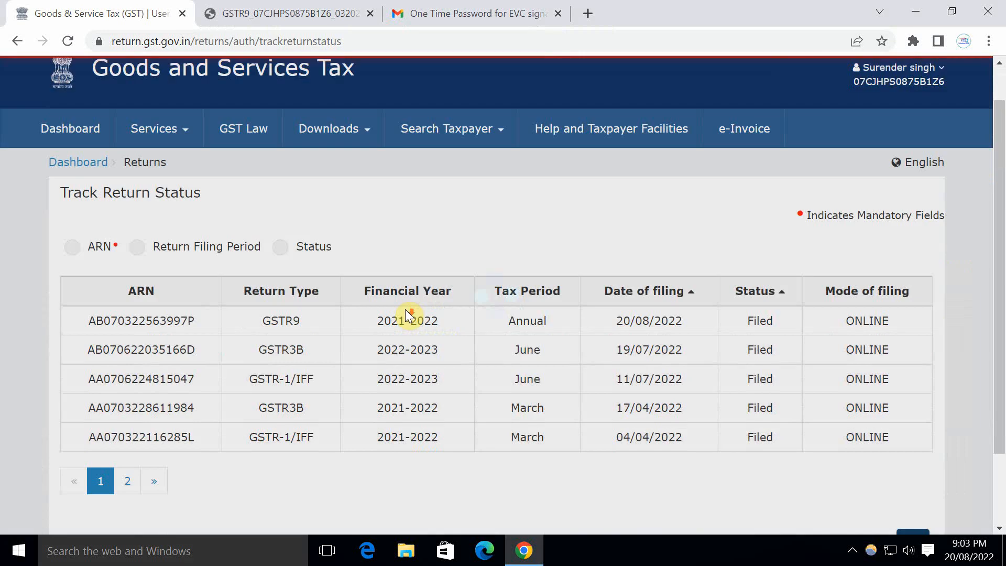
{"action": "scroll", "coordinate": [411, 263], "scroll_direction": "down", "scroll_amount": 2}
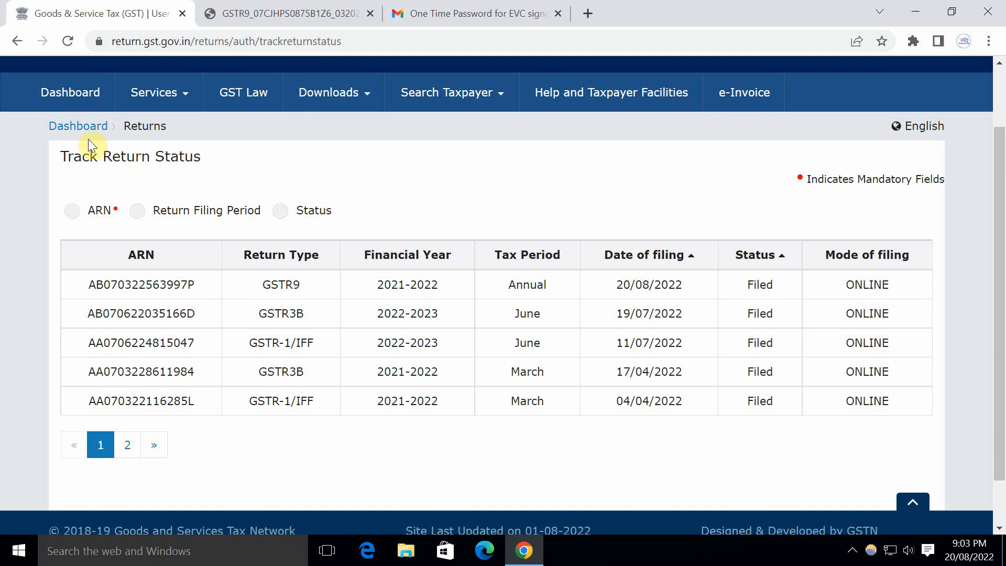
{"action": "left_click", "coordinate": [67, 130]}
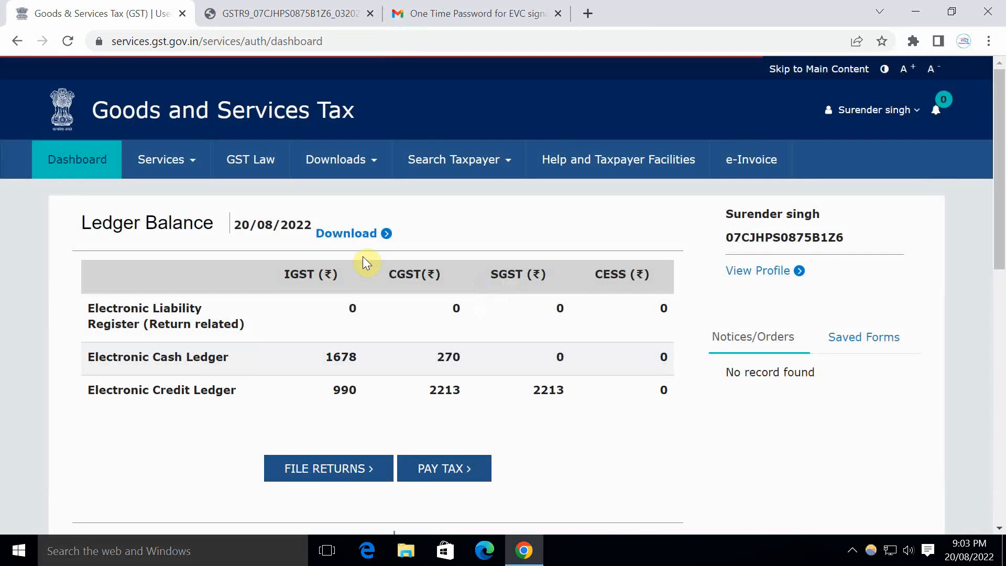